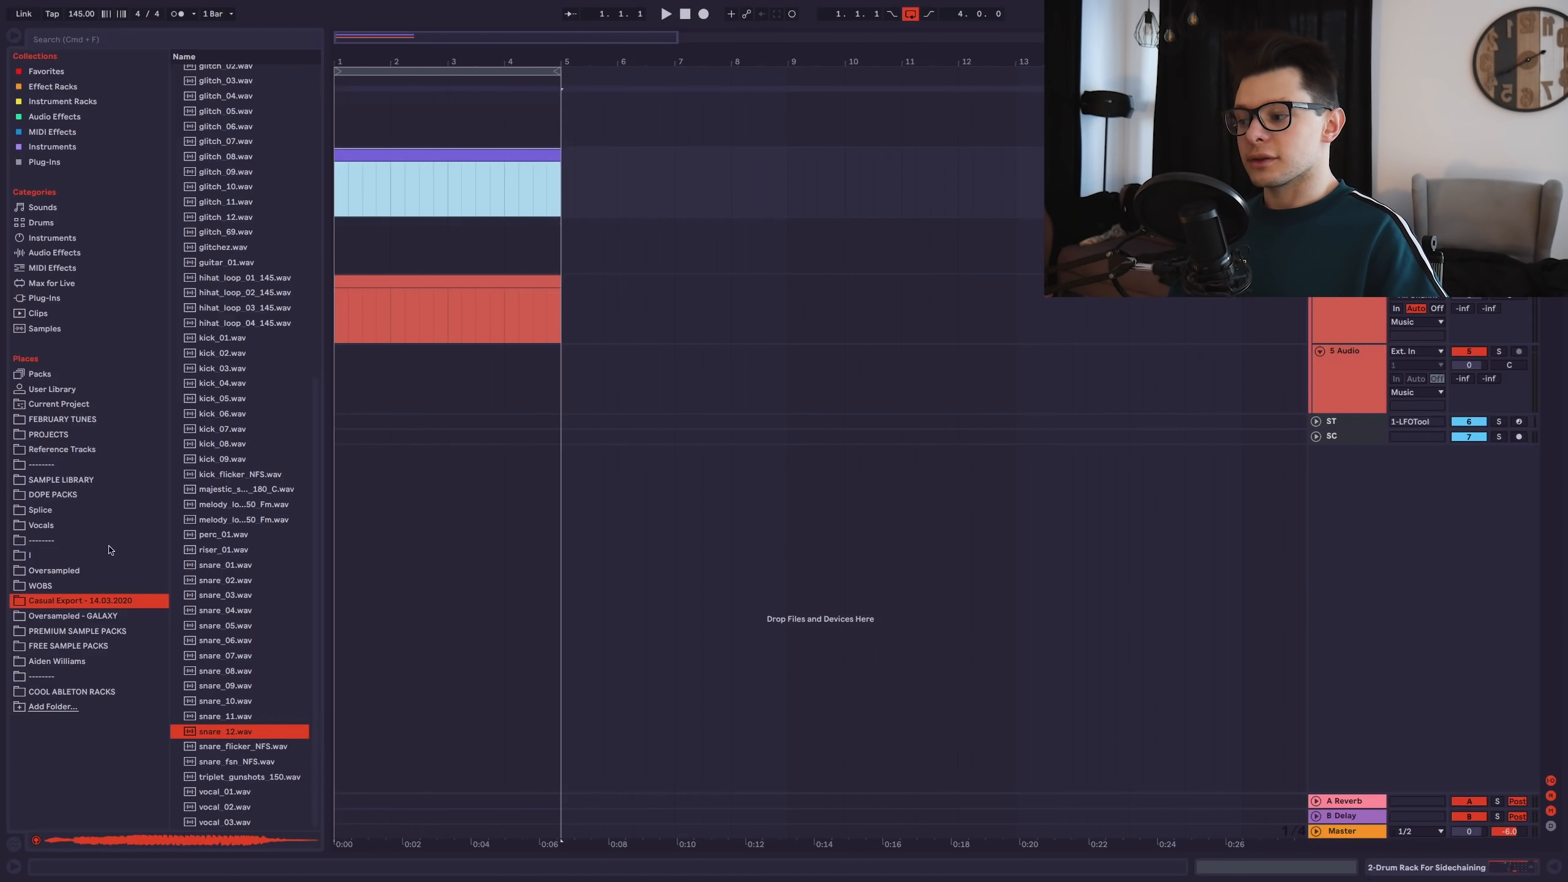
# Show the contents of the Casual Export - 14.03.2020 folder and widen the browser so the sample names are fully readable.
pyautogui.click(64, 434)
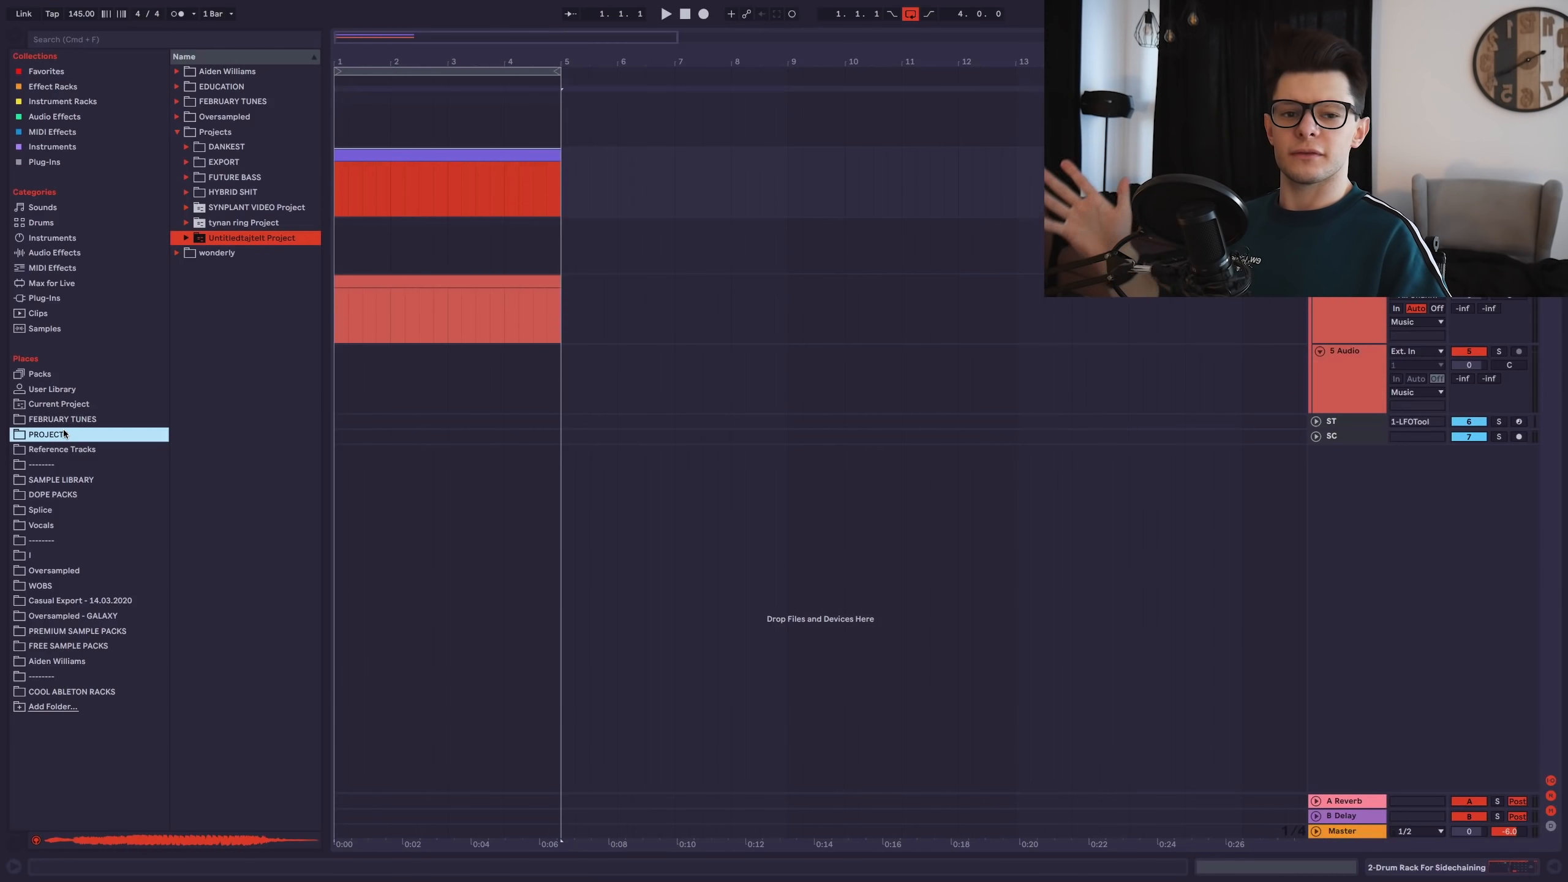
pyautogui.moveTo(325, 321); pyautogui.dragTo(342, 321)
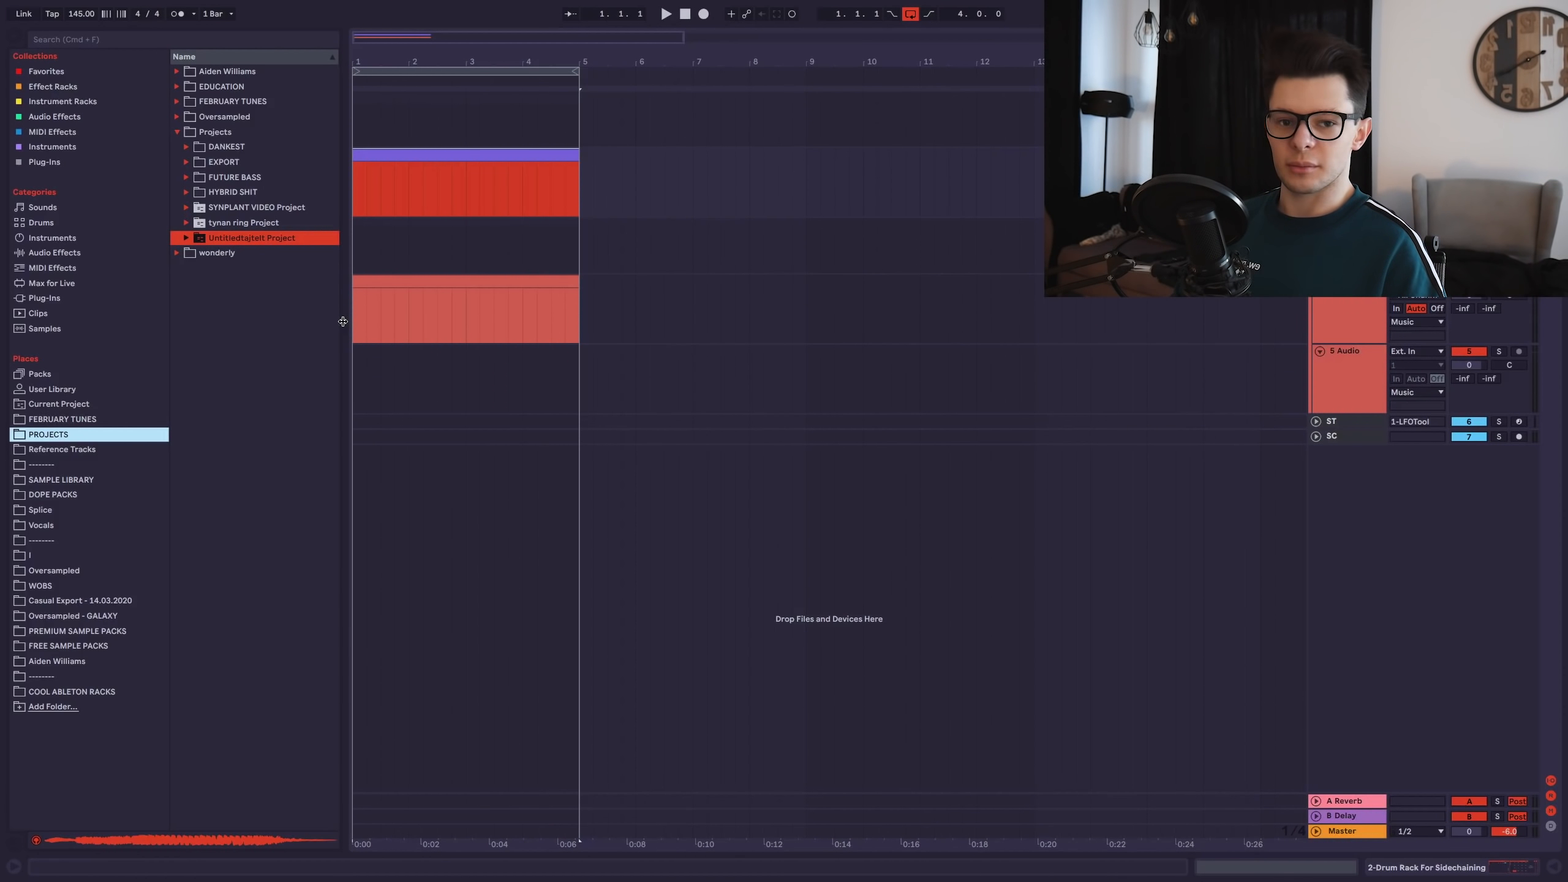
pyautogui.click(80, 600)
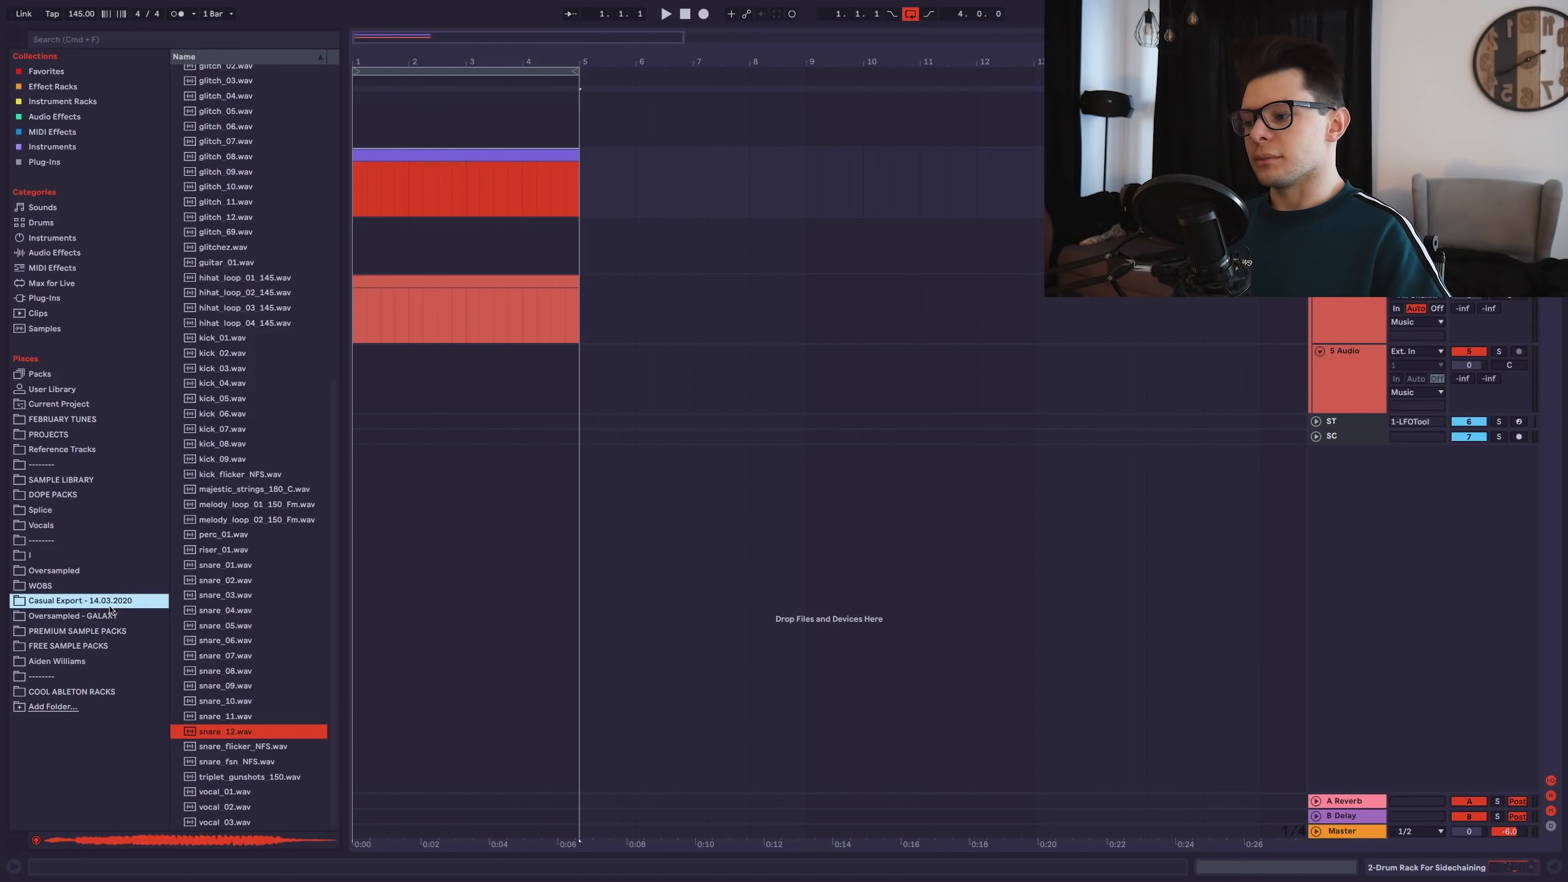
pyautogui.moveTo(340, 488); pyautogui.dragTo(375, 486)
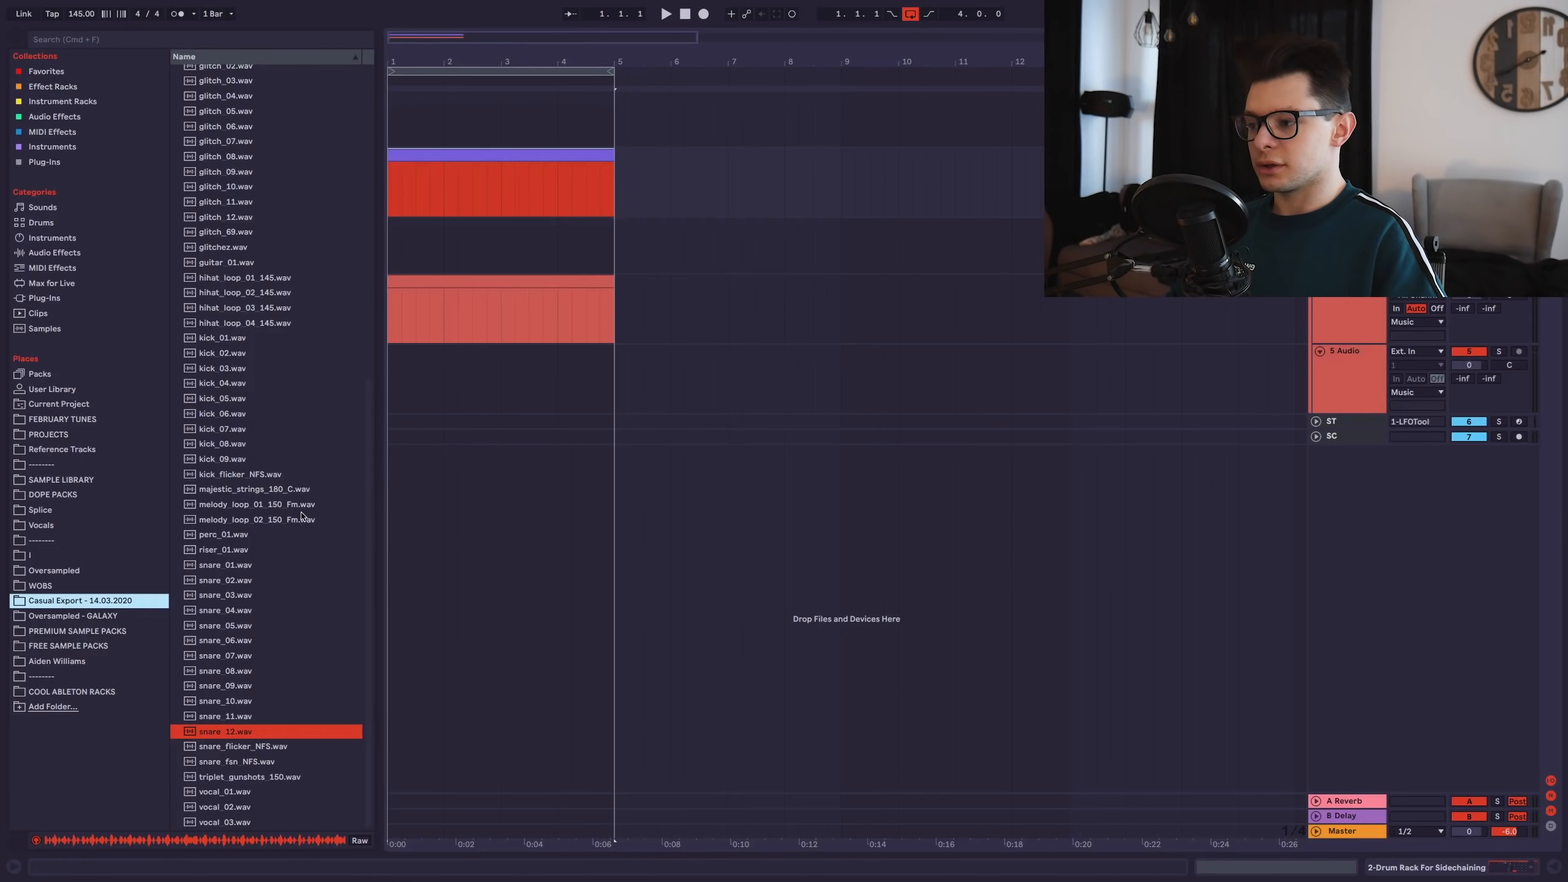
# Set the project tempo to 155 BPM and hide the MIDI clip's note editor.
pyautogui.click(562, 159)
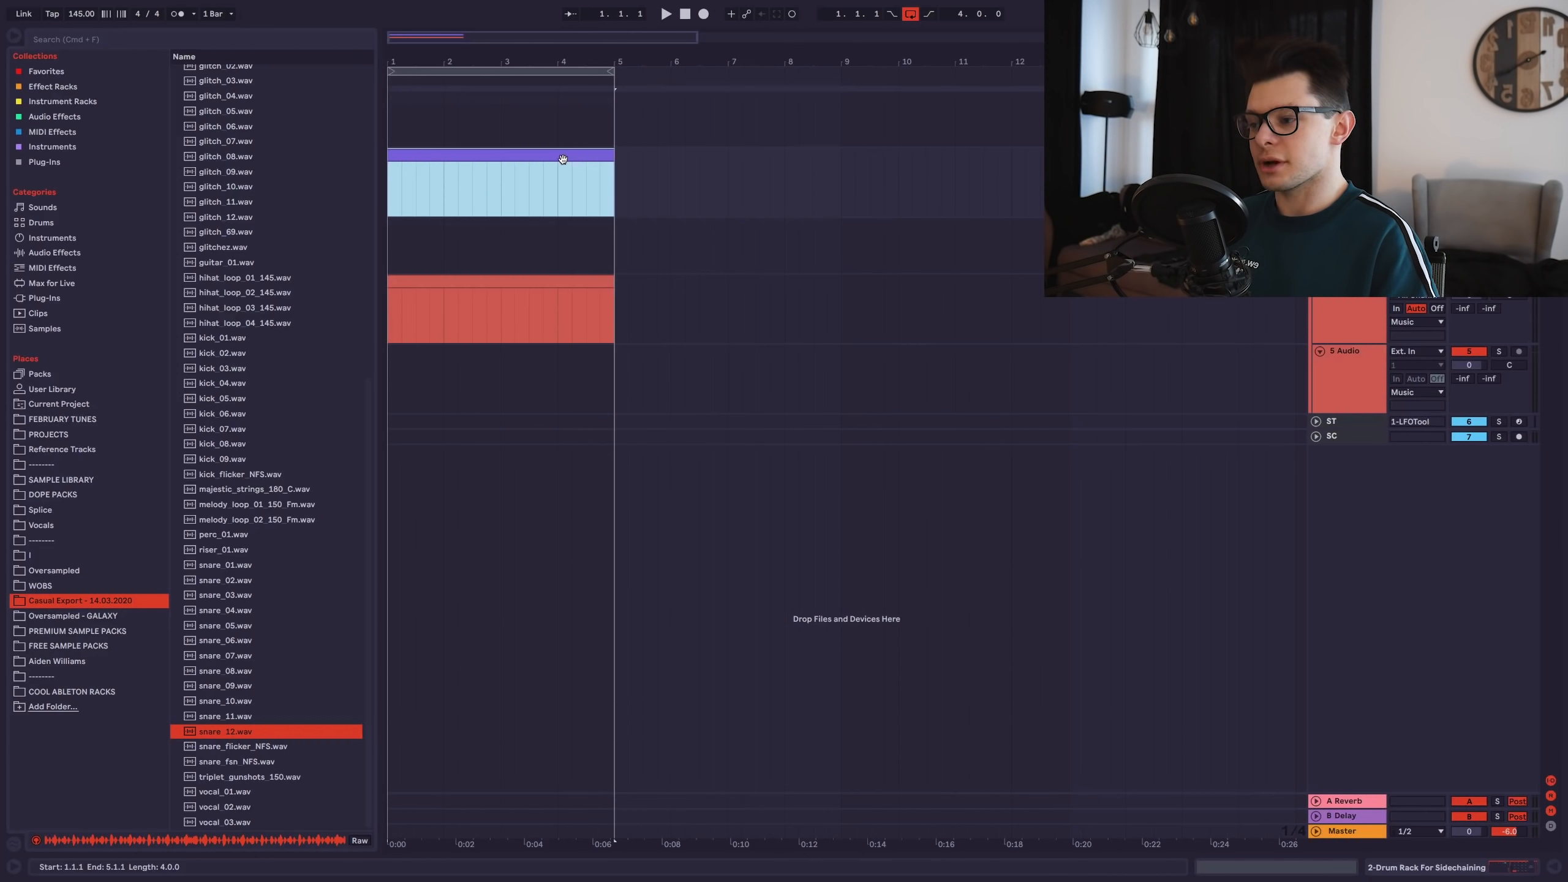
pyautogui.doubleClick(562, 159)
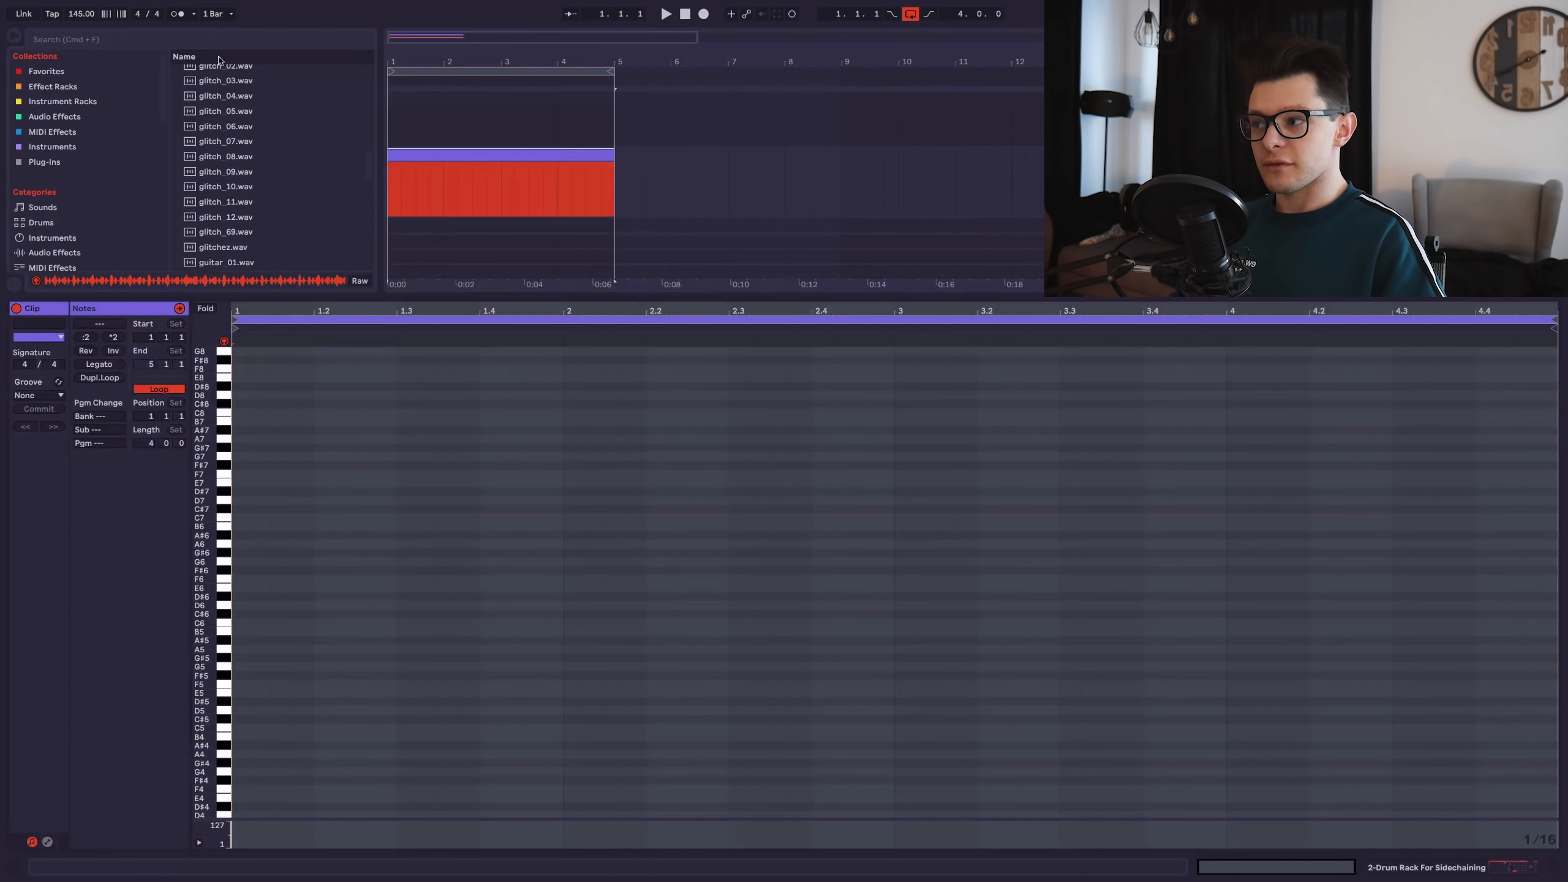
pyautogui.moveTo(77, 19); pyautogui.dragTo(78, 12)
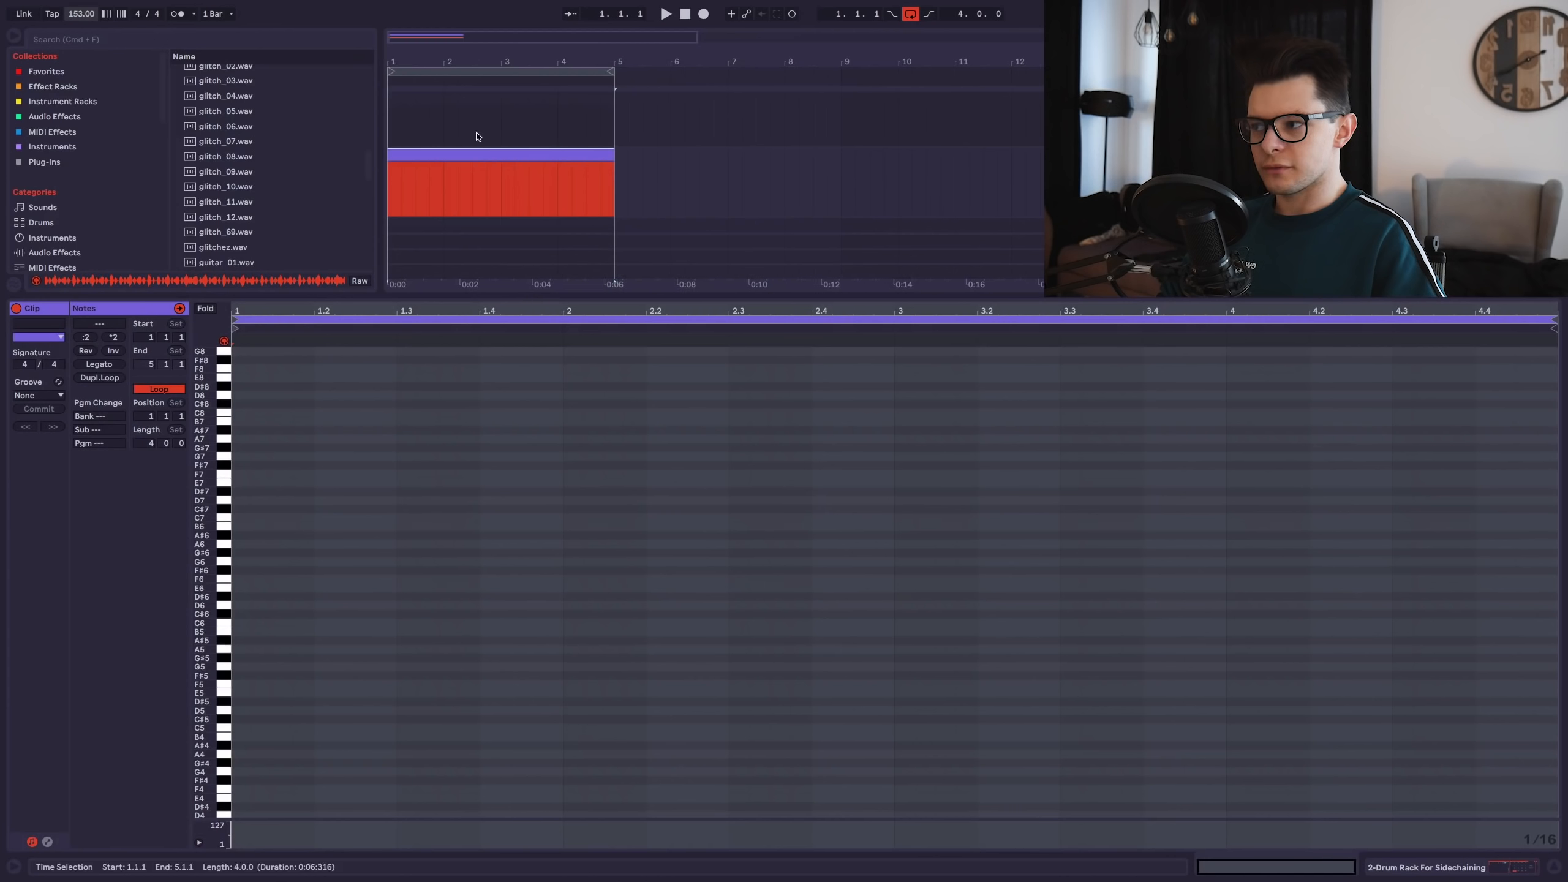
pyautogui.press('super+alt+l')
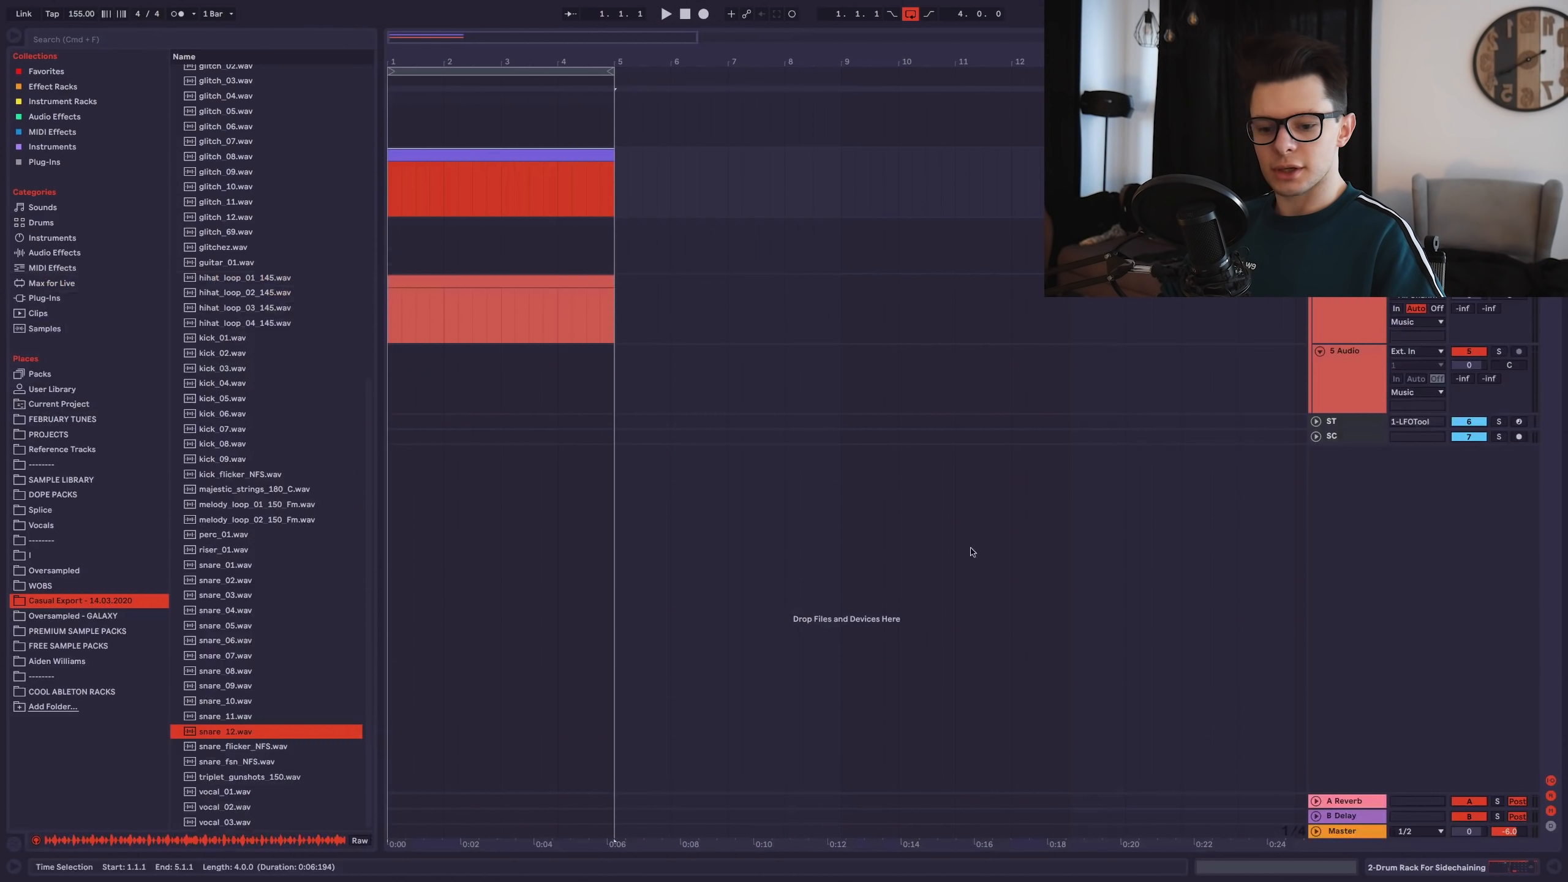
# Load snare_12.wav onto the C#1 pad of the NOT SIDECHAINED DRUMS rack, trim the sample's quiet start, and audition it.
pyautogui.click(1506, 871)
pyautogui.scroll(-1, 311, 532)
pyautogui.scroll(-3, 312, 531)
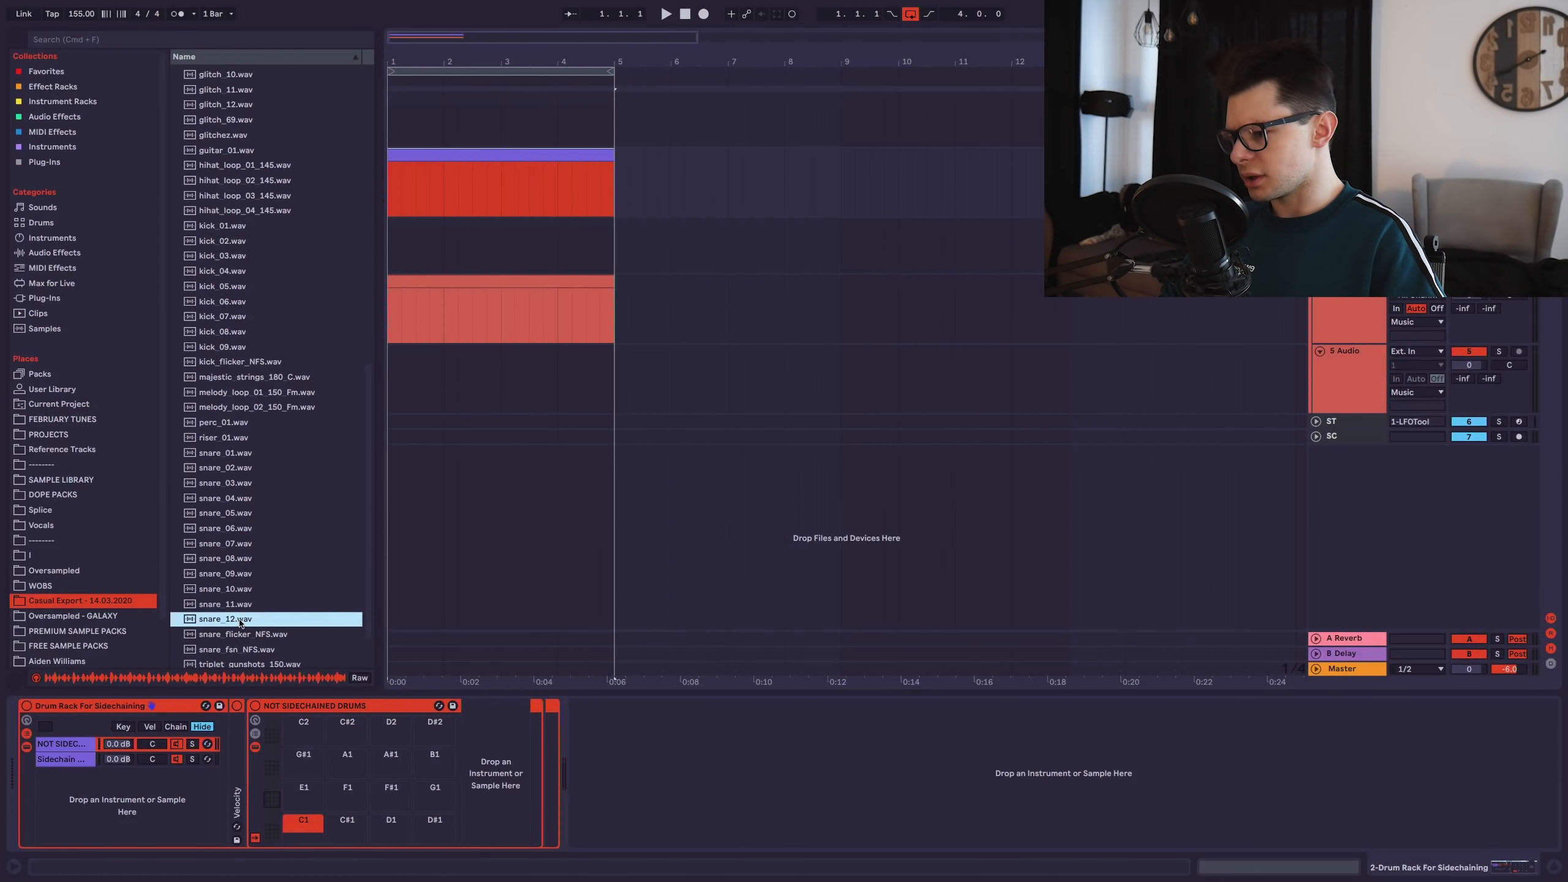
pyautogui.moveTo(240, 623); pyautogui.dragTo(361, 833)
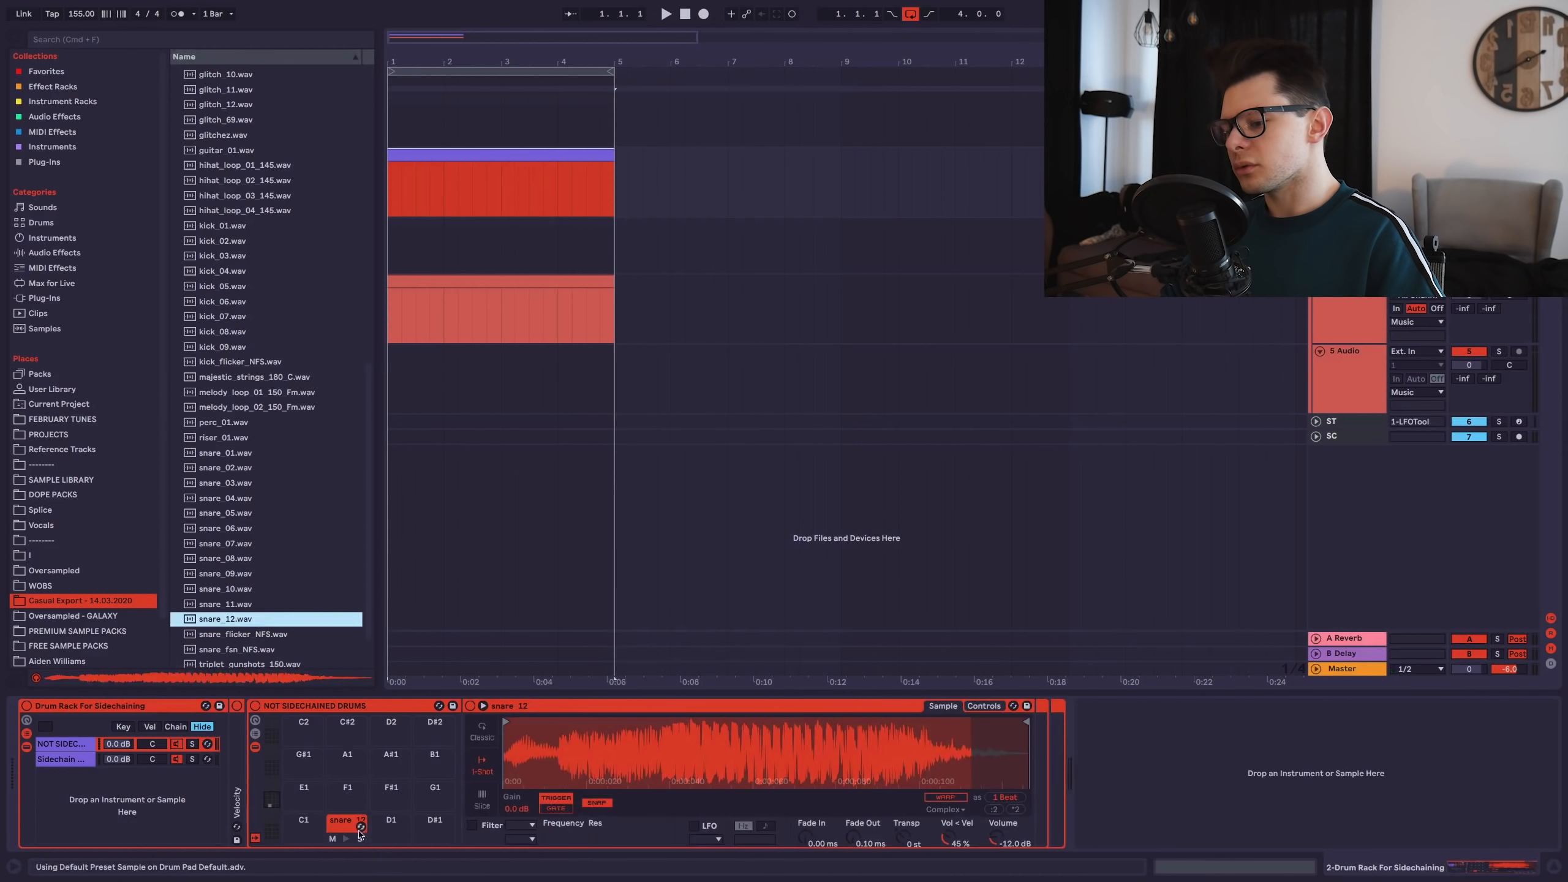
pyautogui.moveTo(506, 722); pyautogui.dragTo(561, 722)
pyautogui.click(346, 839)
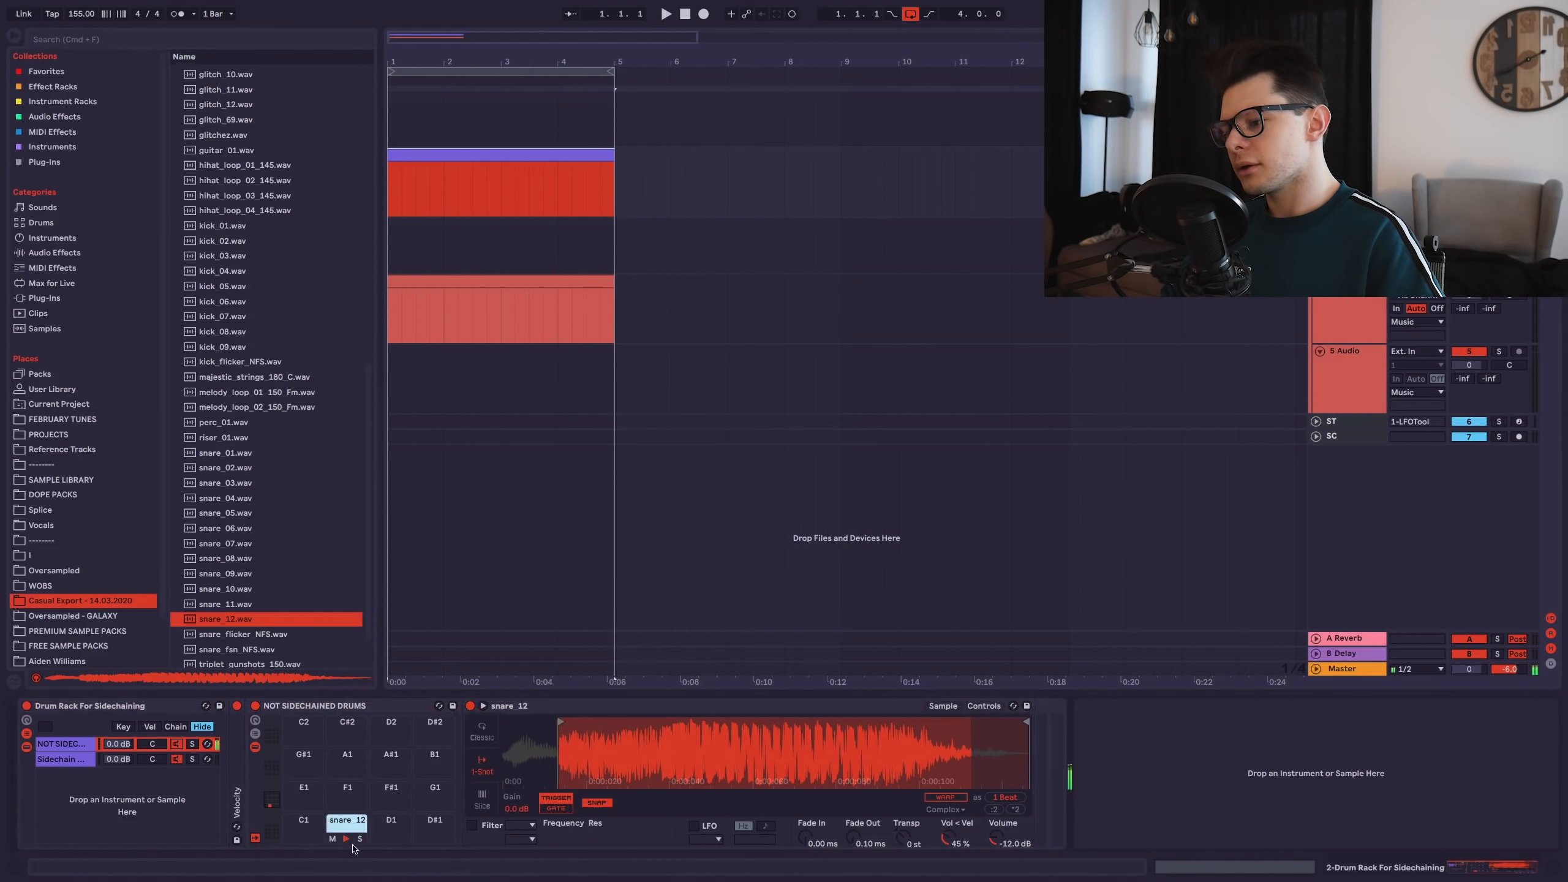
# Preview the kick samples and load kick_04.wav onto the C1 pad of the NOT SIDECHAINED DRUMS rack.
pyautogui.click(231, 289)
pyautogui.press('Up')
pyautogui.press('Up')
pyautogui.press('Down')
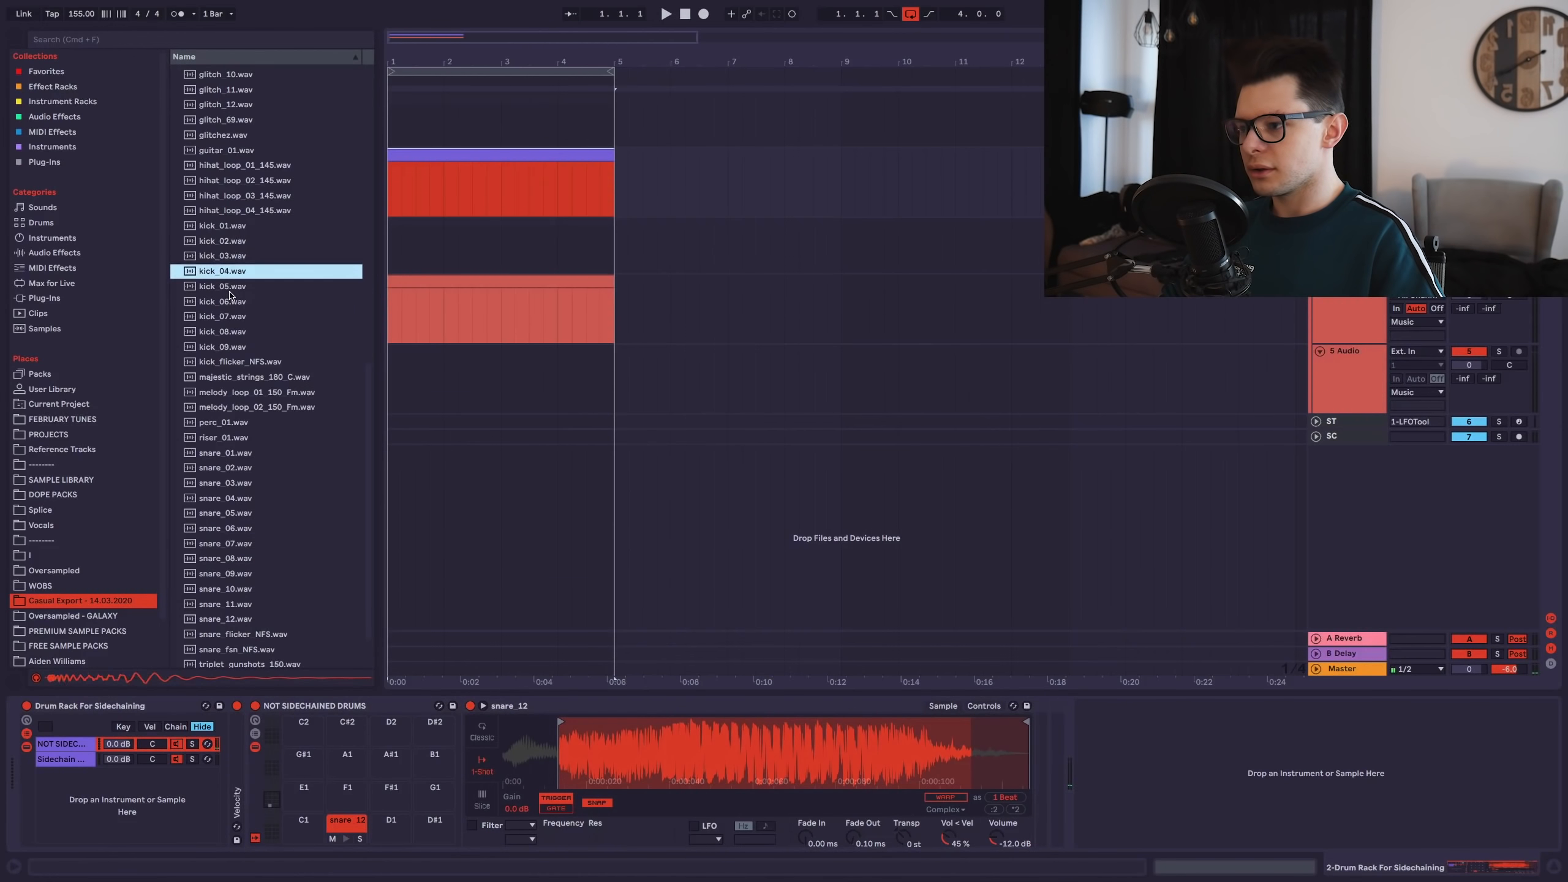
pyautogui.moveTo(229, 272); pyautogui.dragTo(304, 841)
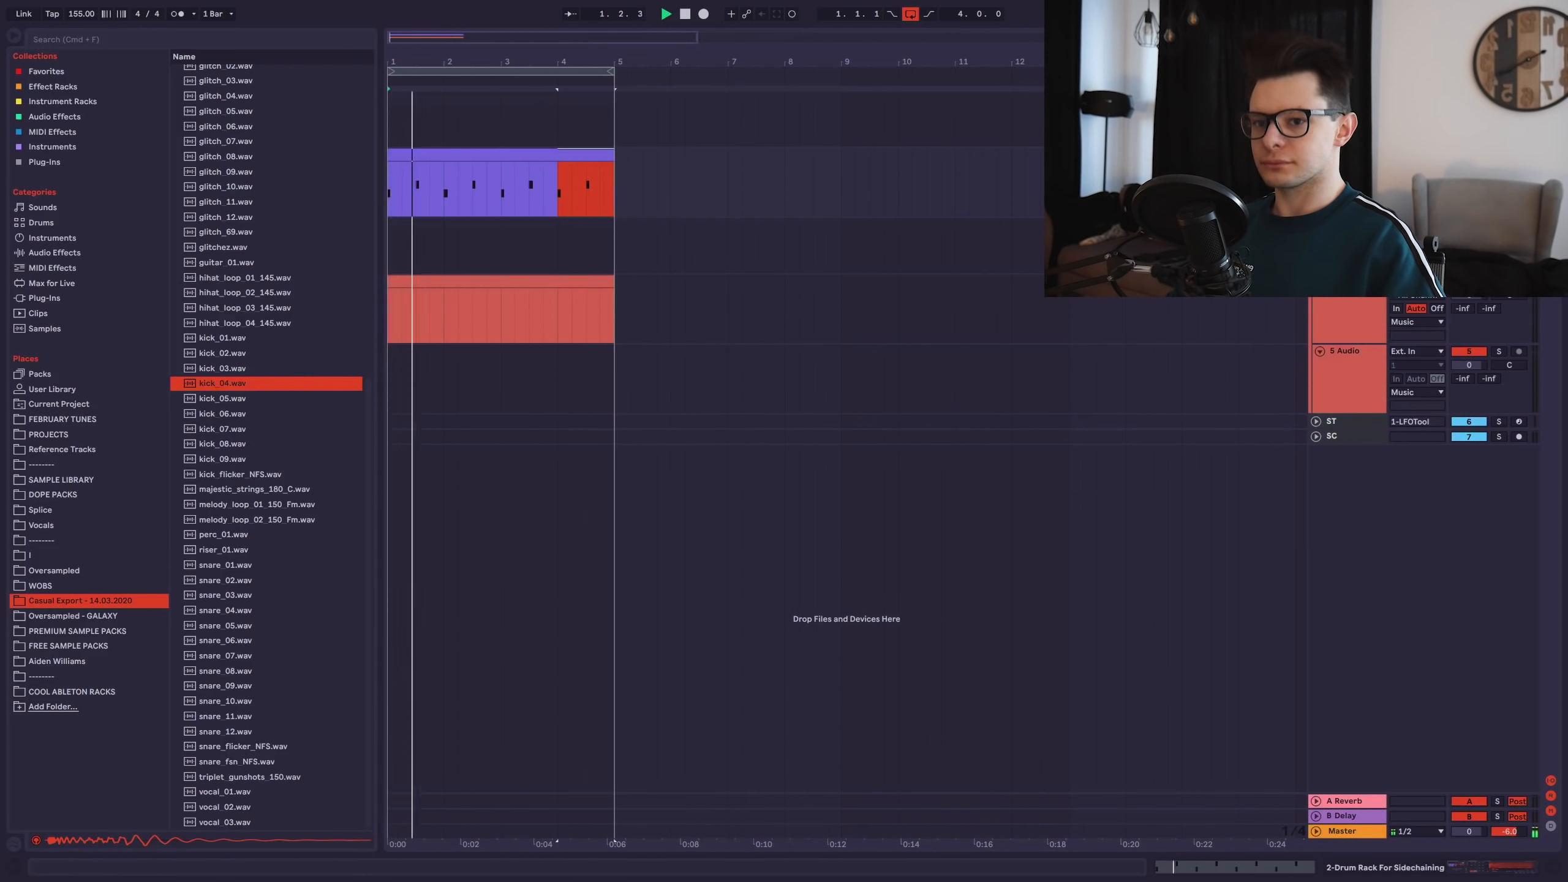
# Add hihat_loop_01_145 and hihat_loop_03_145 on two audio tracks below the drums and lower the second loop's volume during playback.
pyautogui.click(292, 527)
pyautogui.click(280, 516)
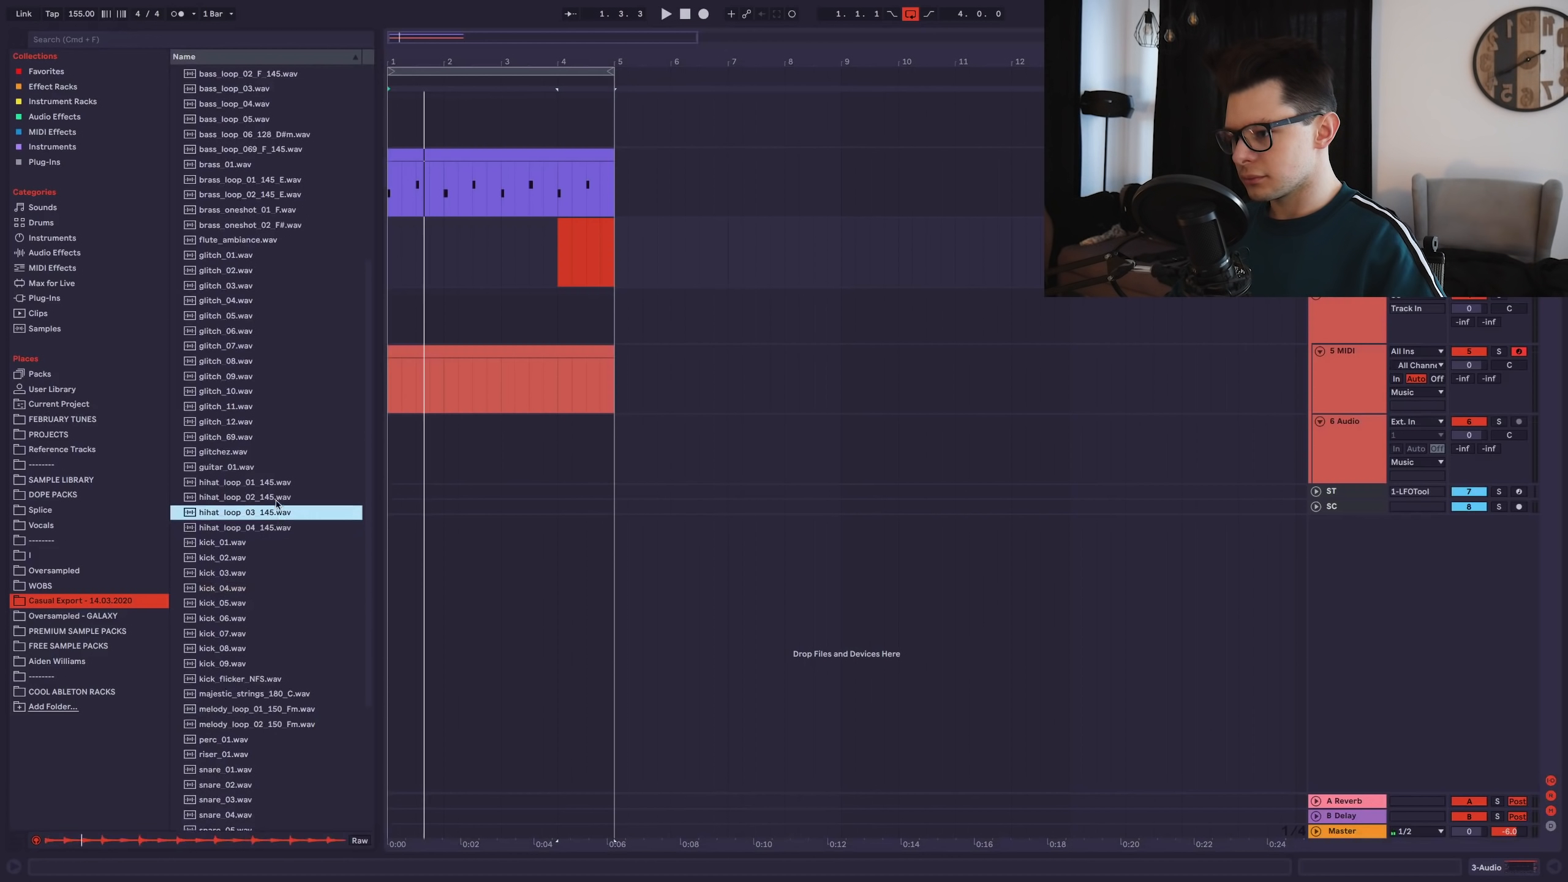
pyautogui.press('Up')
pyautogui.press('Up')
pyautogui.keyDown('super'); pyautogui.click(275, 516); pyautogui.keyUp('super')
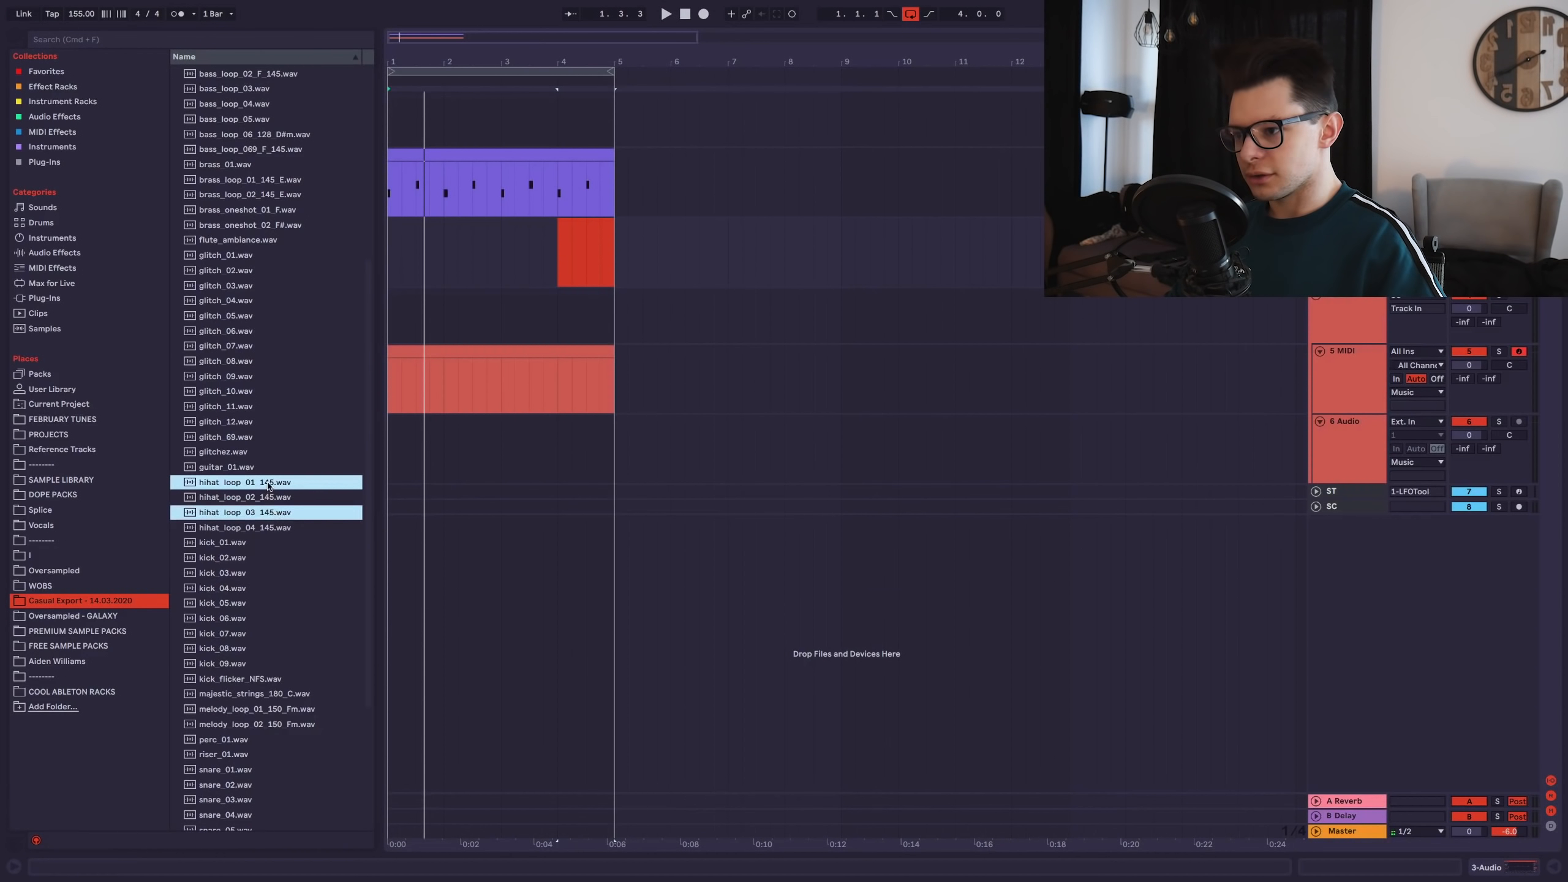
pyautogui.moveTo(268, 486); pyautogui.dragTo(644, 248)
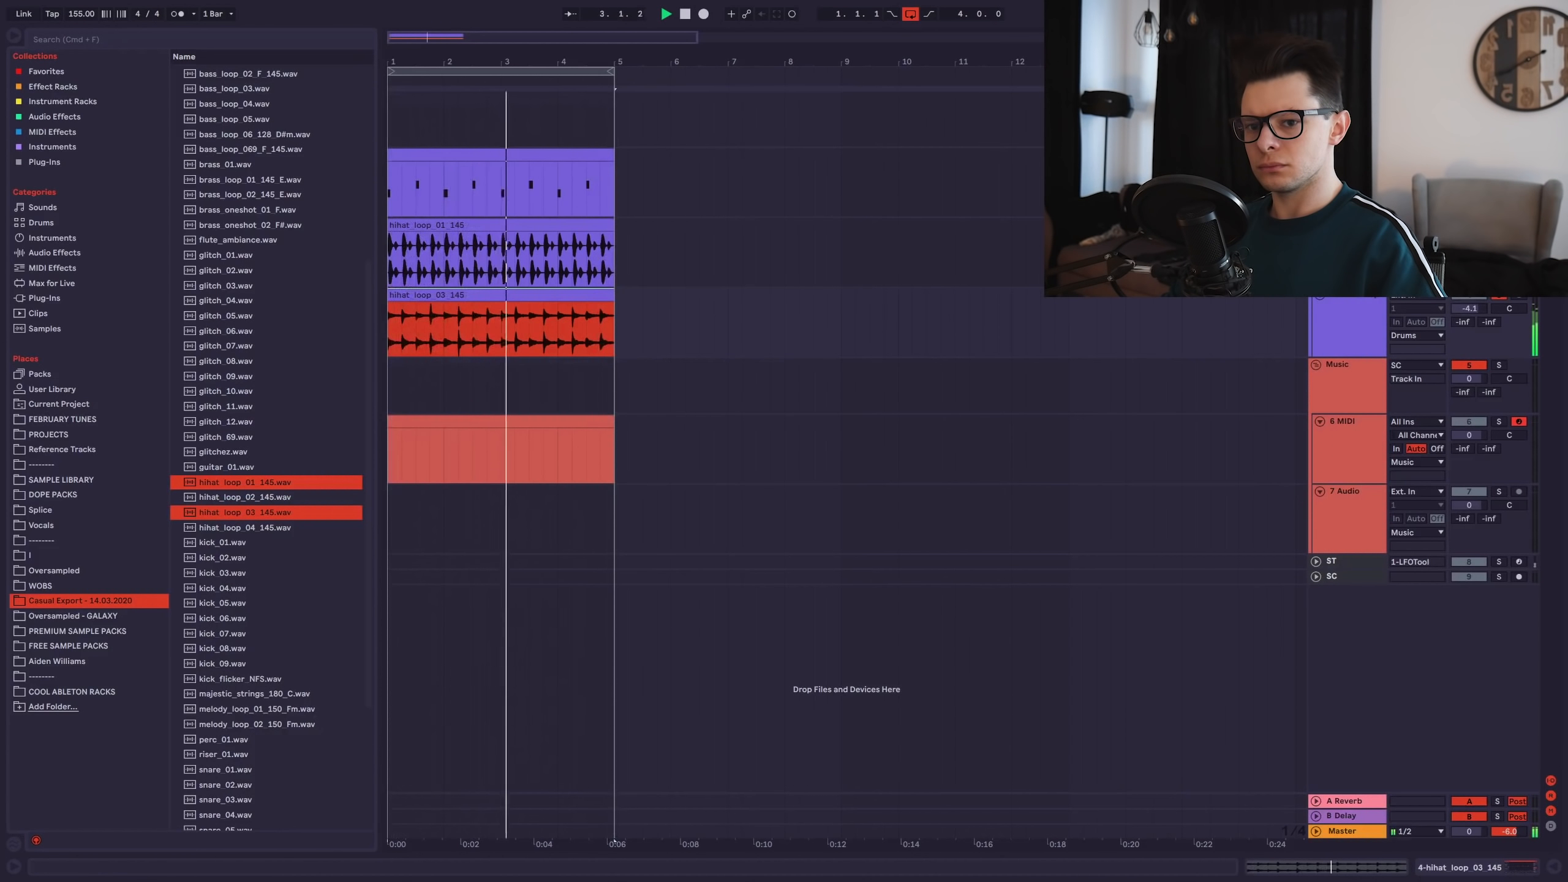
pyautogui.moveTo(1469, 308); pyautogui.dragTo(1470, 313)
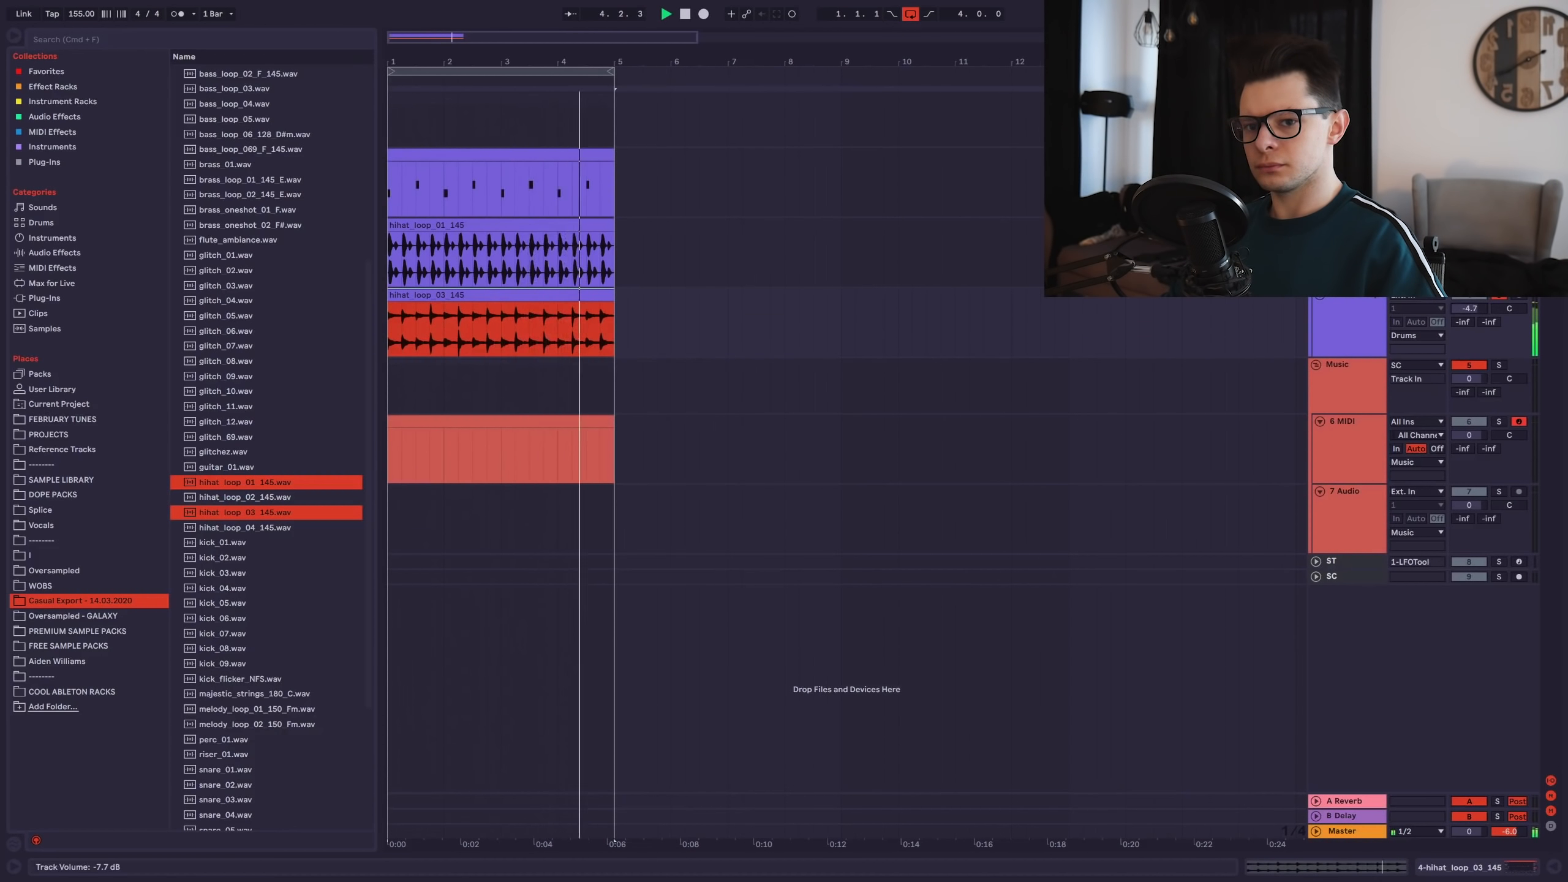
pyautogui.press('space')
# Open the Schope oscilloscope on the Master track and examine the drums' waveform during playback.
pyautogui.doubleClick(1341, 831)
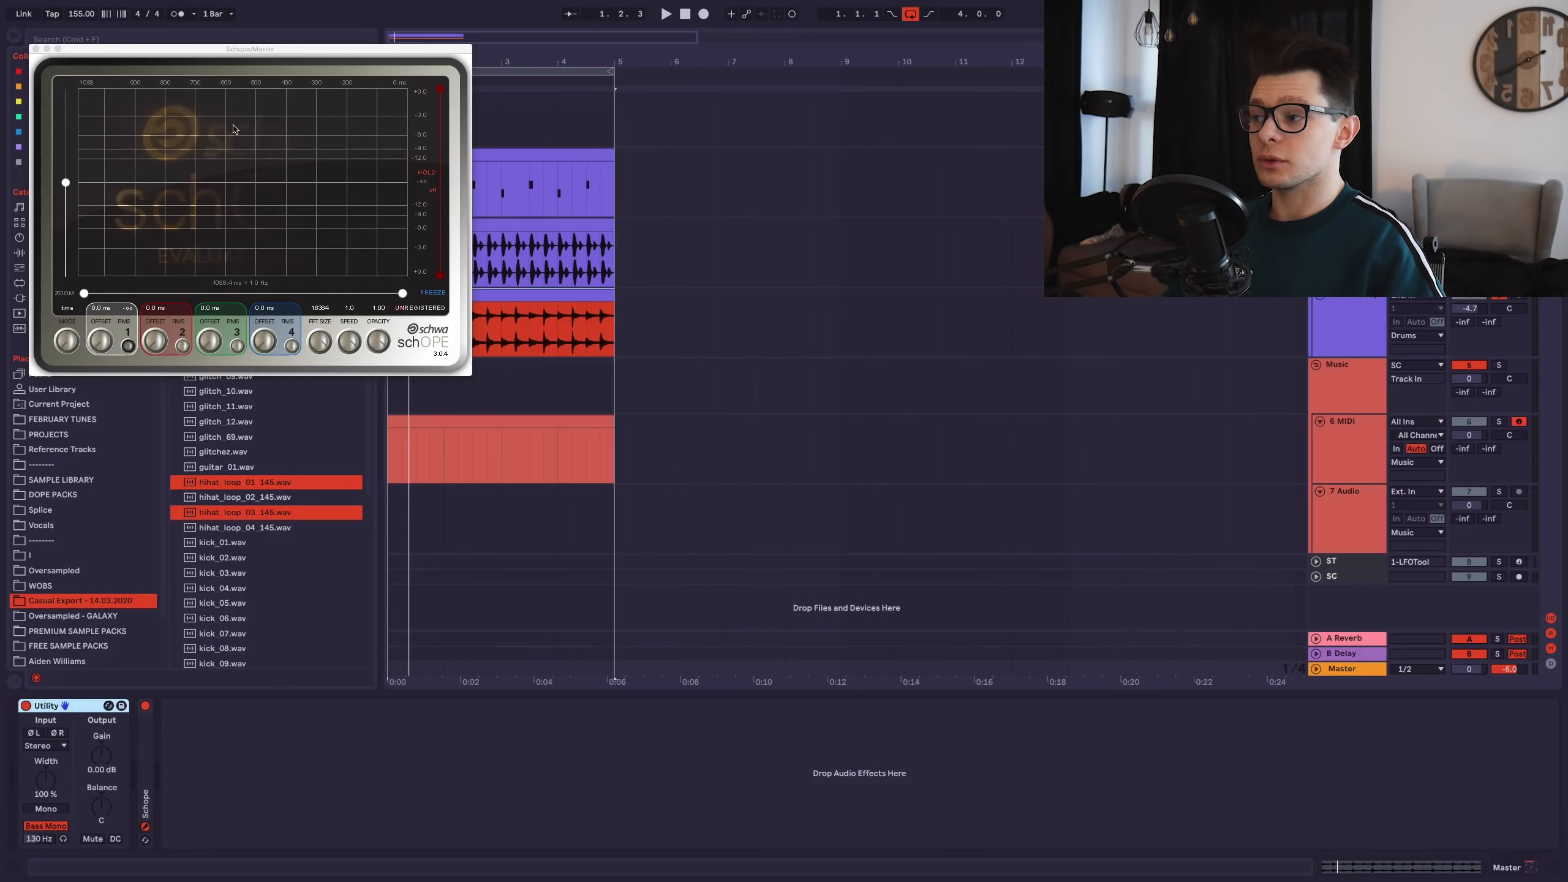
pyautogui.press('space')
pyautogui.press('space')
pyautogui.press('space')
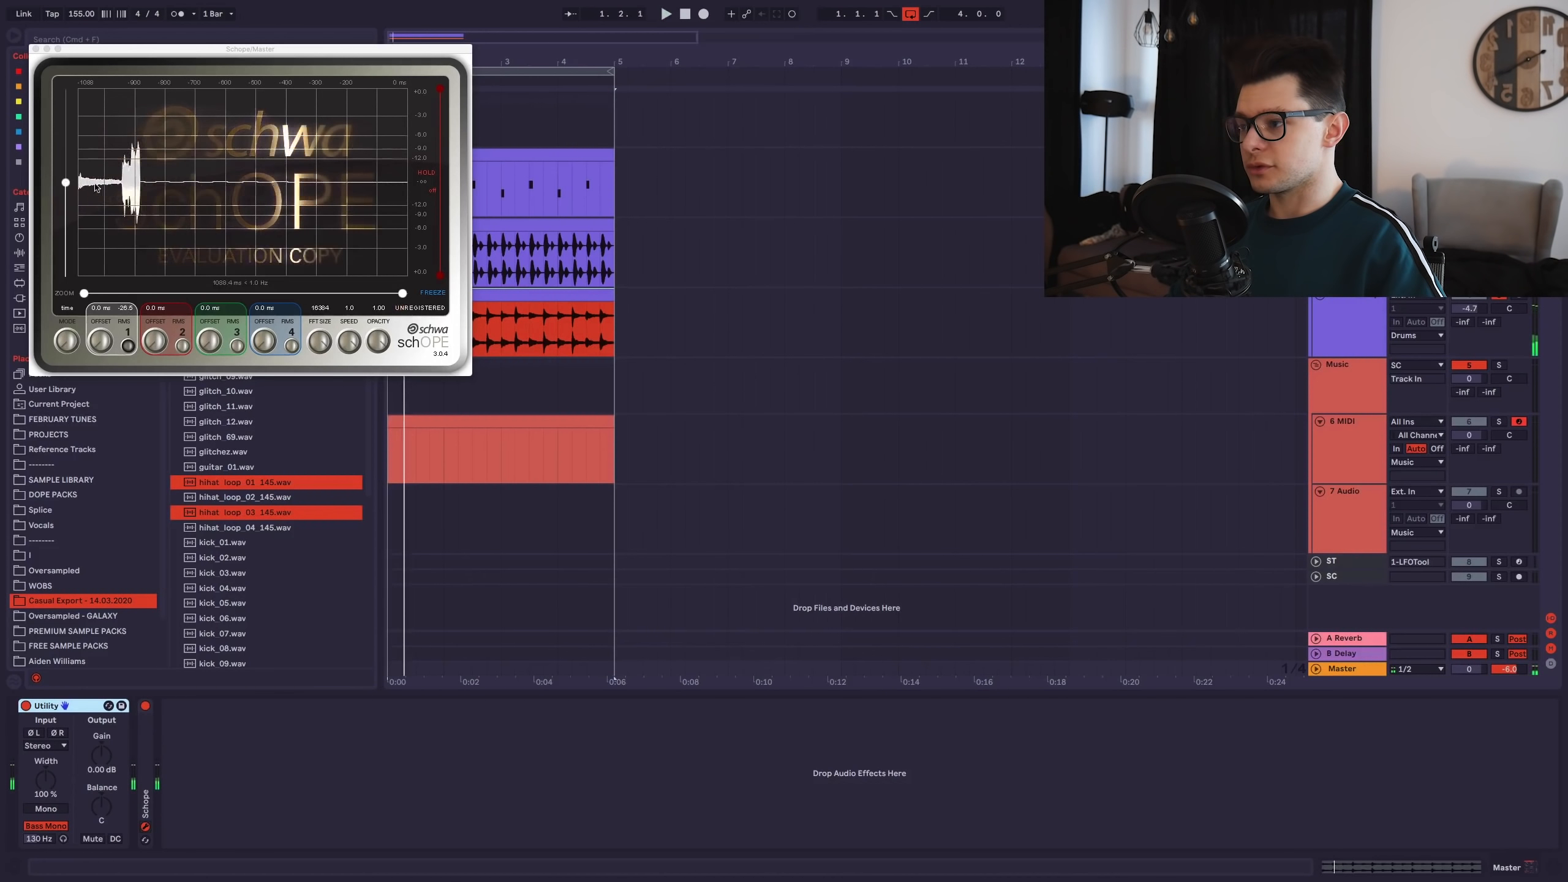
pyautogui.moveTo(264, 49); pyautogui.dragTo(221, 516)
# Add the Free Clip effect to the Master track and check the output with the oscilloscope during playback.
pyautogui.click(54, 116)
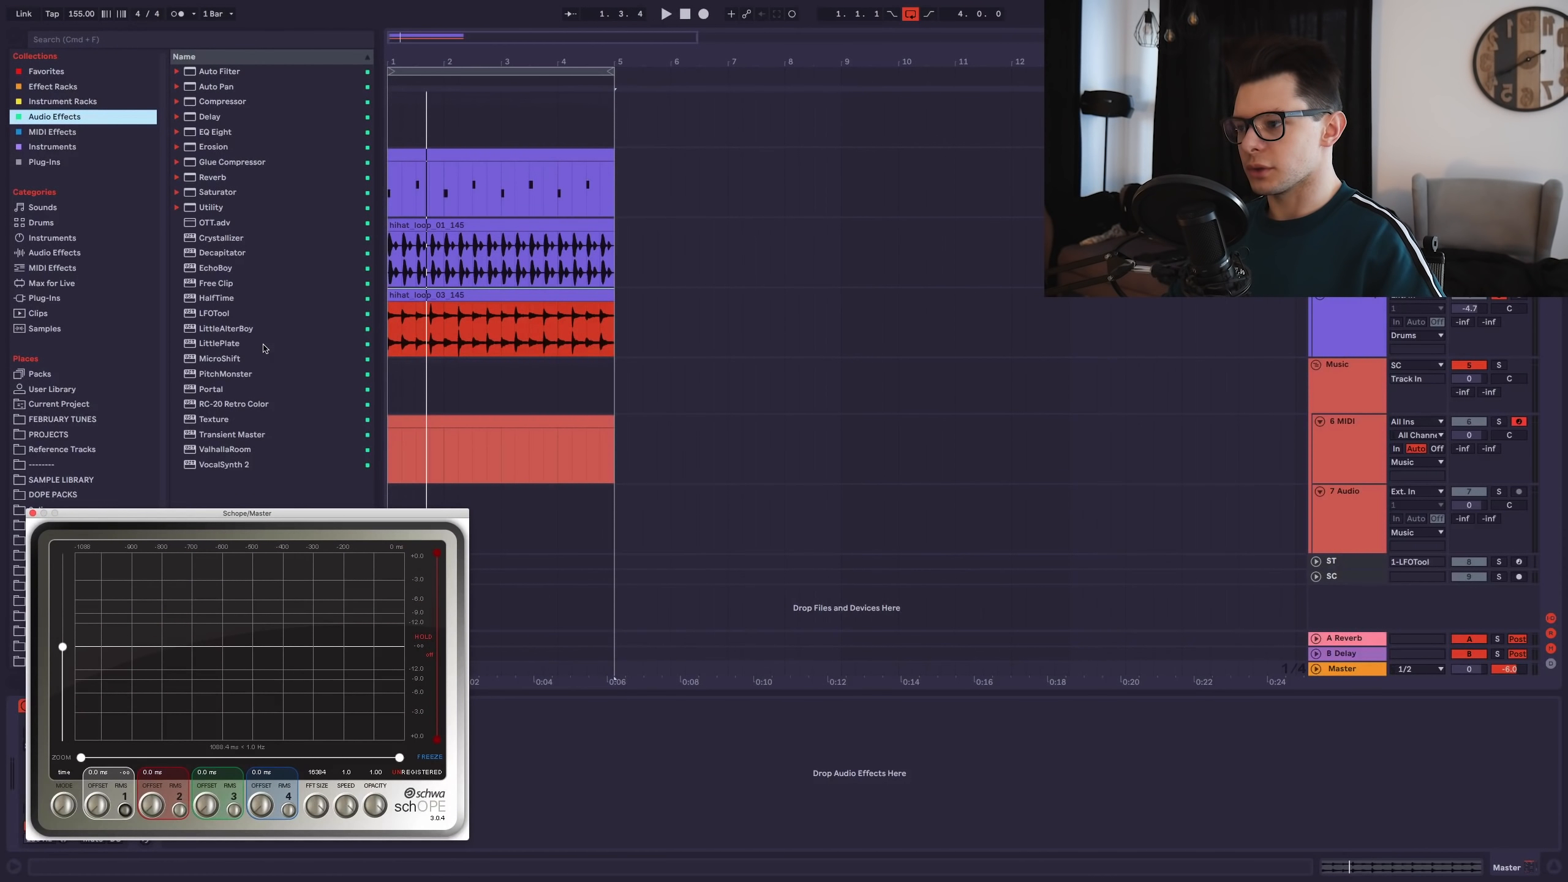
pyautogui.doubleClick(216, 283)
pyautogui.moveTo(185, 519); pyautogui.dragTo(741, 299)
pyautogui.press('space')
pyautogui.moveTo(830, 307)
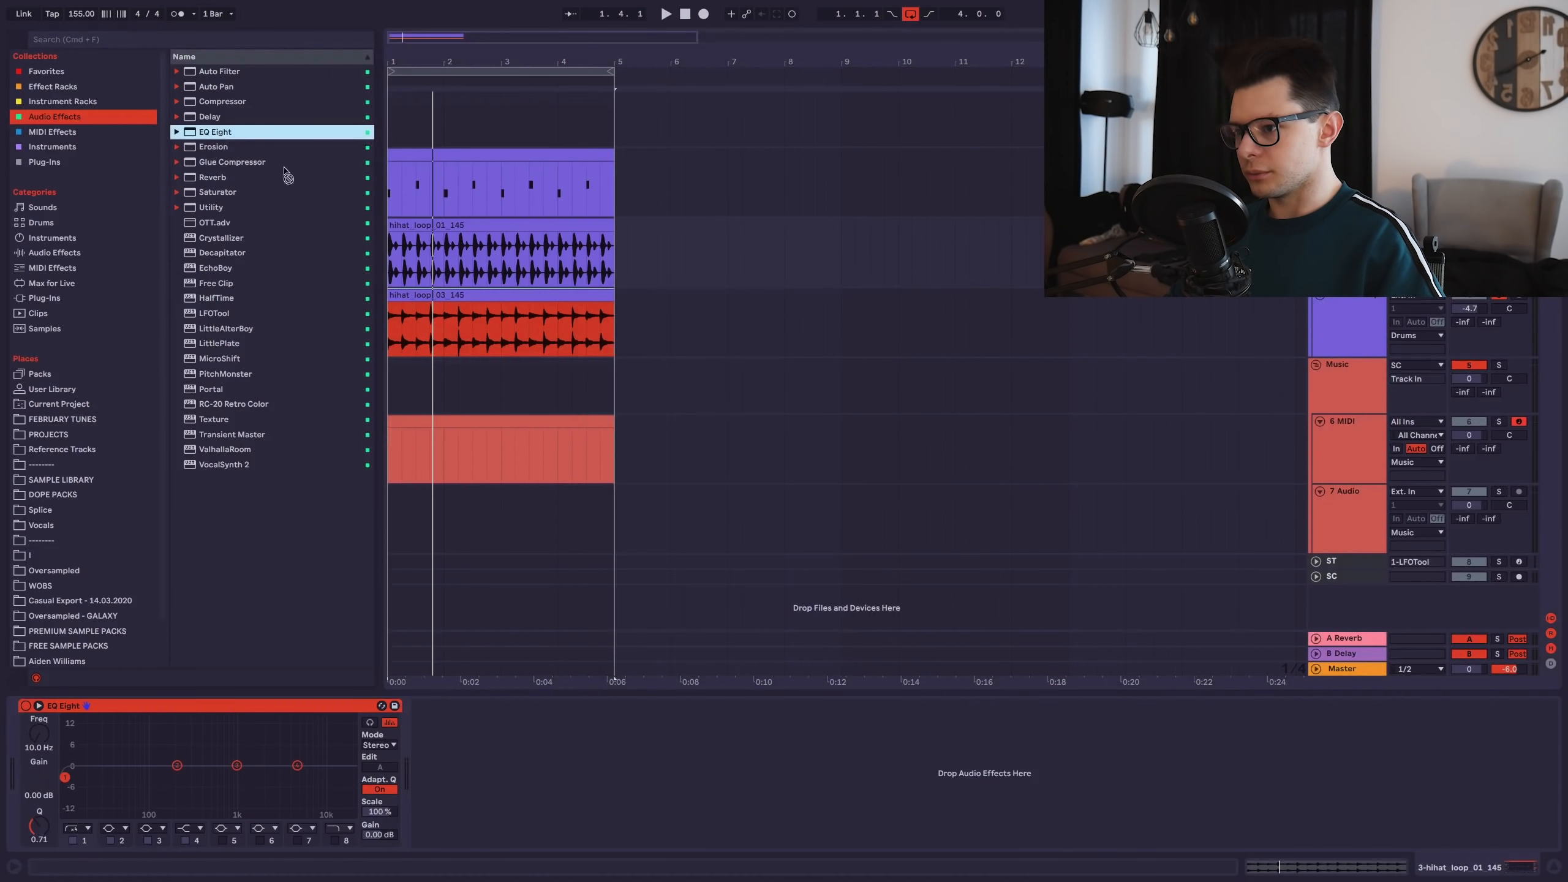
# Load Serum on the Music group's MIDI track and import the sample KSHMR_Bass_Growl_18_E.wav into oscillator A.
pyautogui.click(445, 453)
pyautogui.click(83, 301)
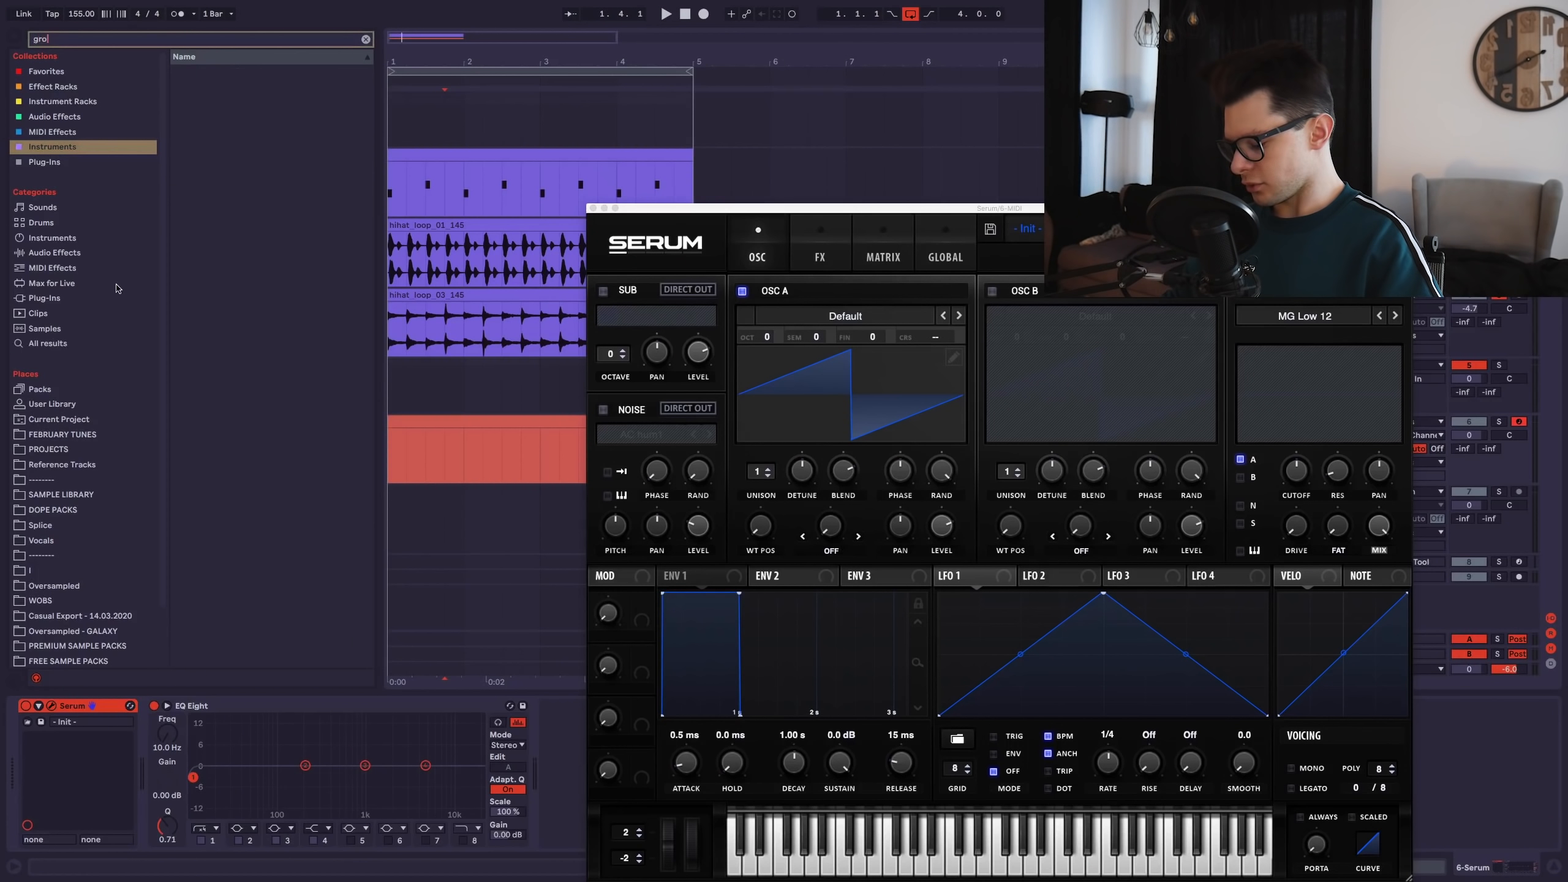
pyautogui.click(278, 486)
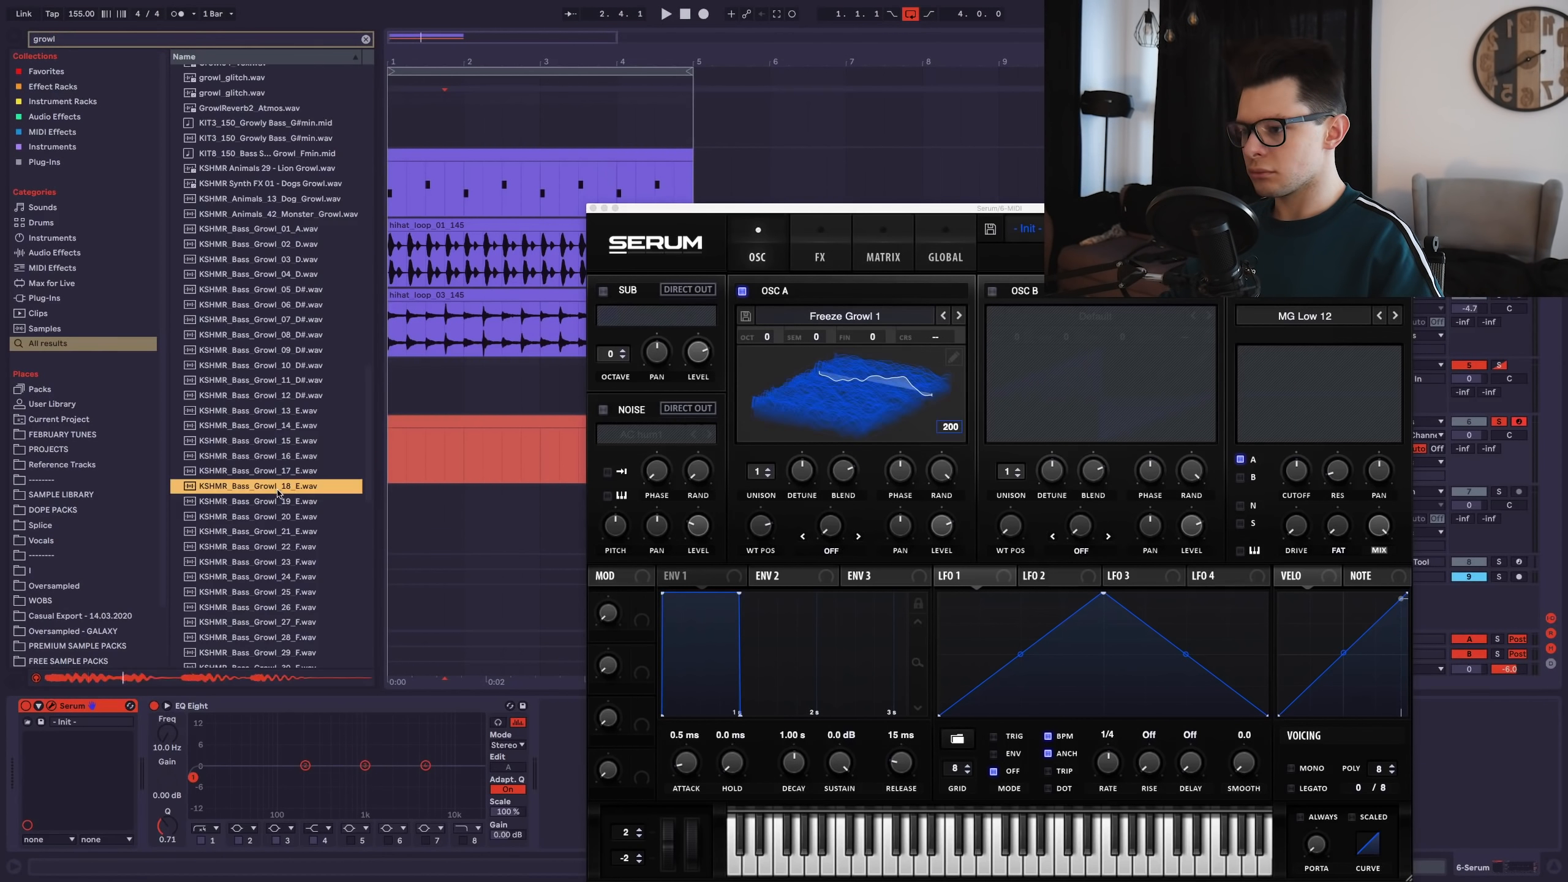
# Process oscillator A's imported wavetable to a higher amplitude and apply Morph - Crossfade in the wavetable editor.
pyautogui.click(744, 414)
pyautogui.click(772, 452)
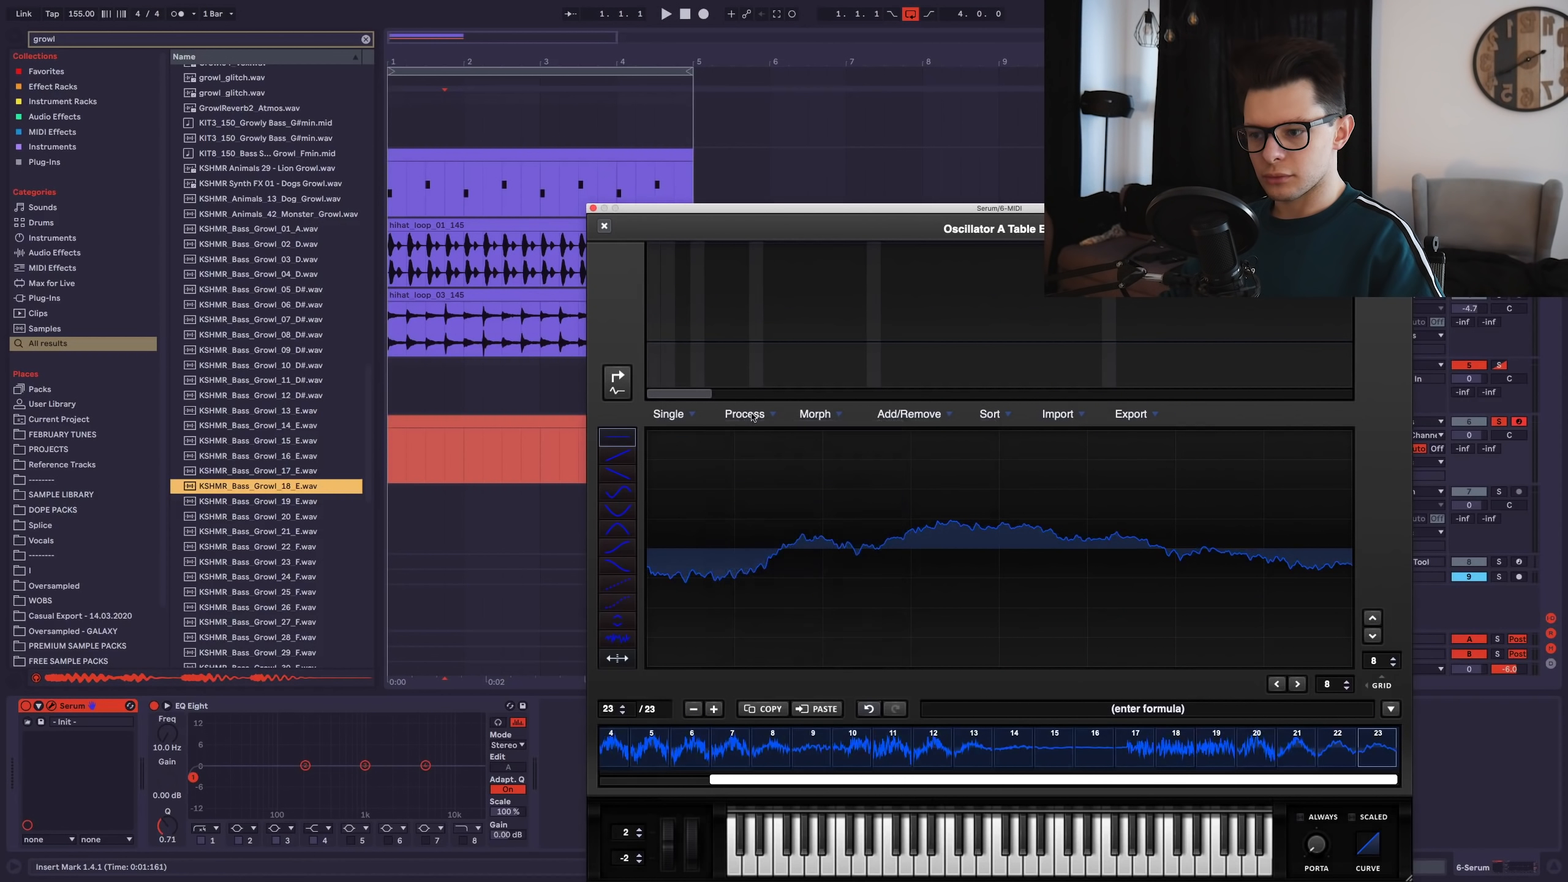
pyautogui.click(744, 414)
pyautogui.click(772, 526)
pyautogui.click(814, 414)
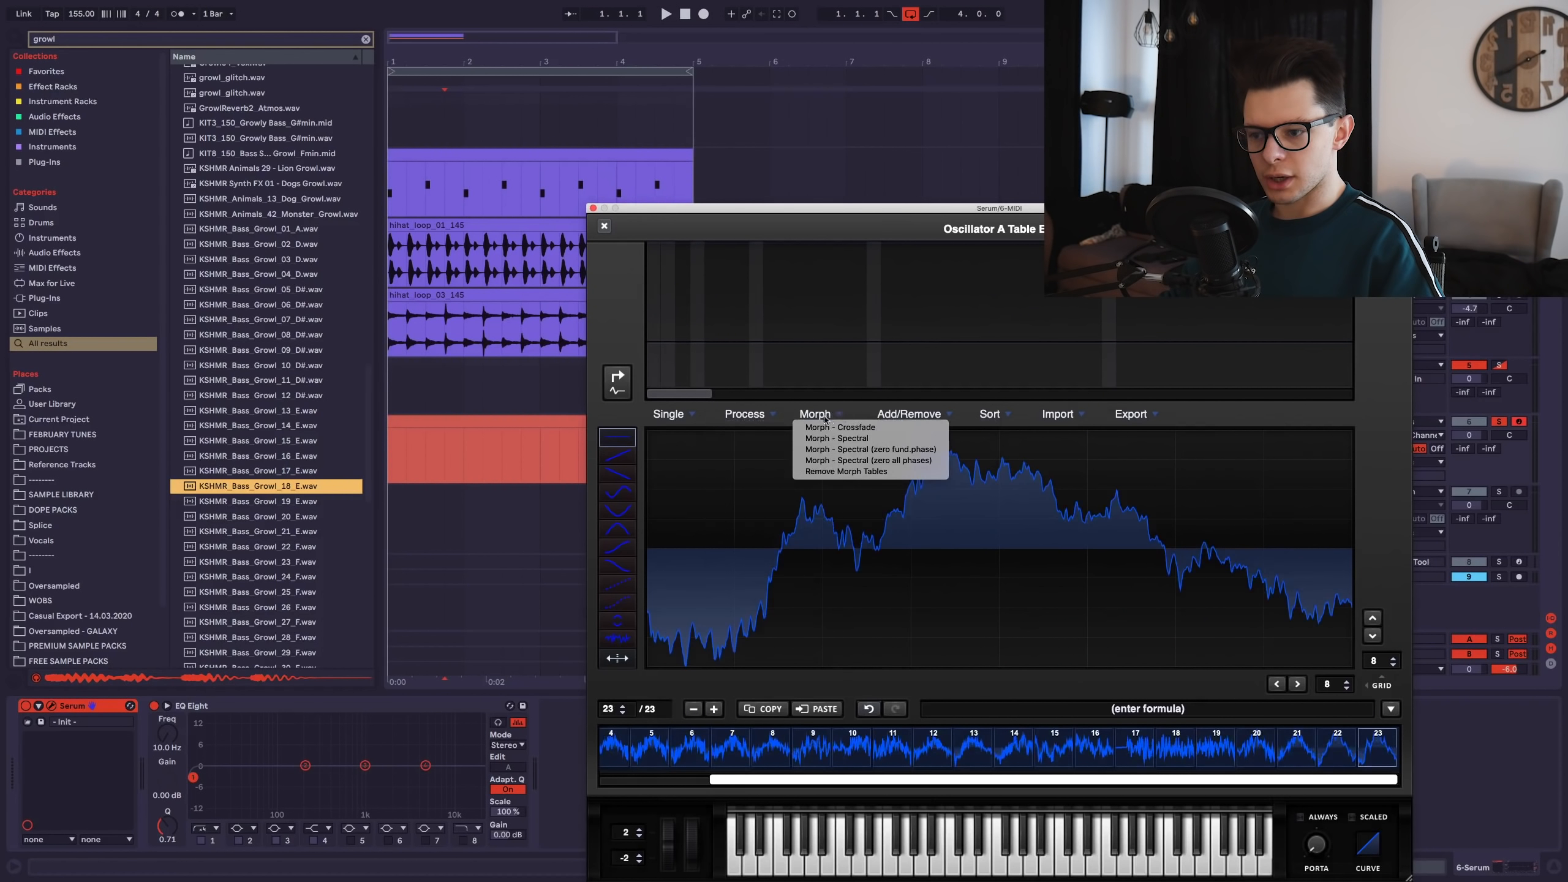
pyautogui.click(840, 427)
pyautogui.click(605, 226)
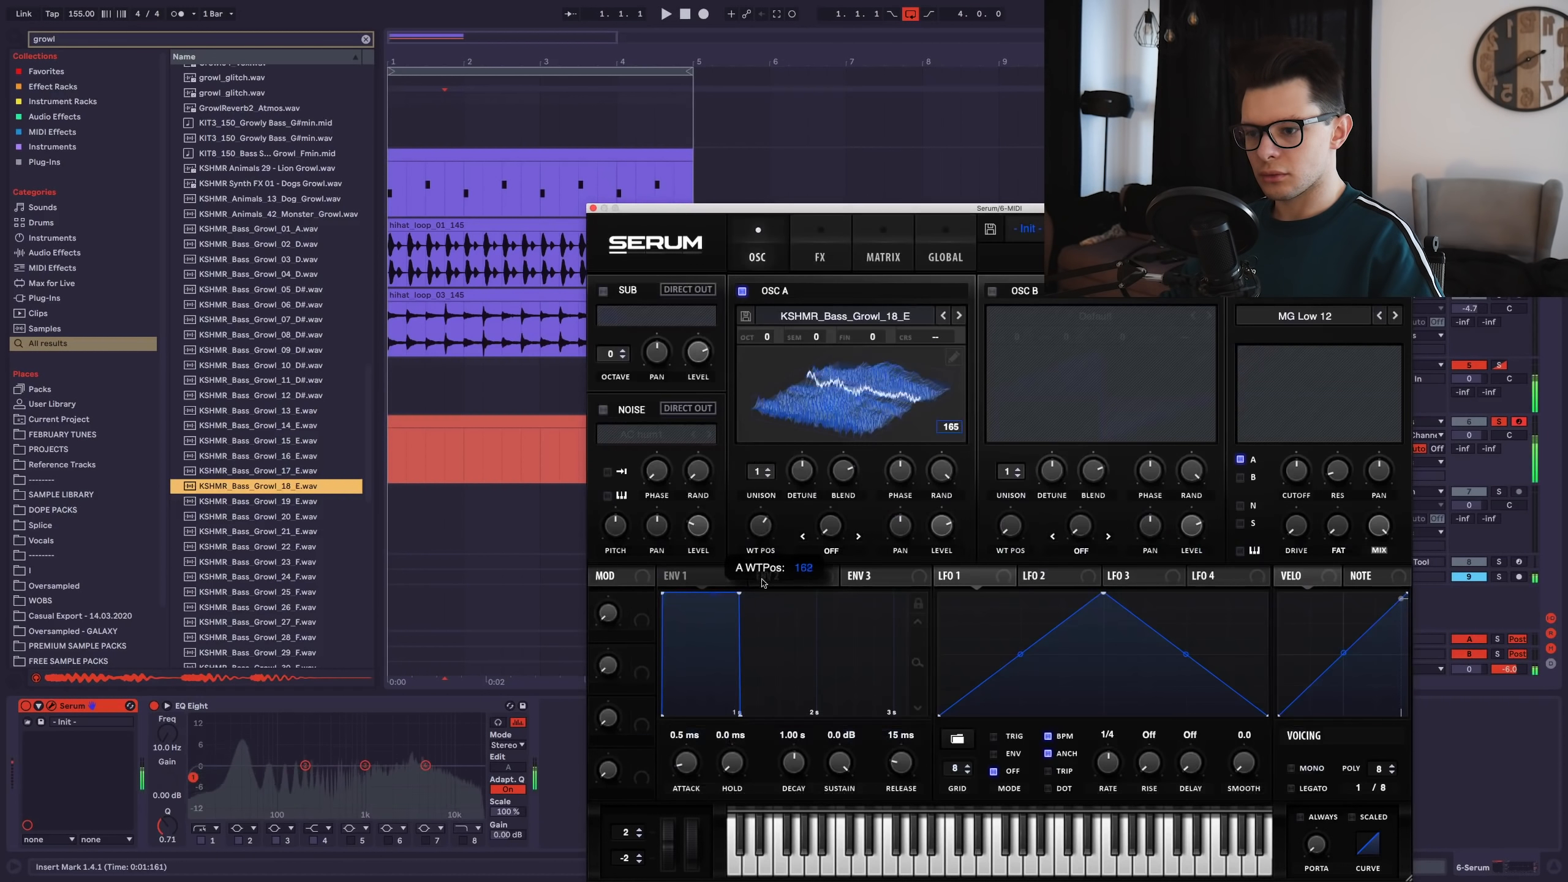
# Set oscillator A's wavetable position to 1 and map LFO 1 to the oscillator's level.
pyautogui.moveTo(763, 645); pyautogui.dragTo(762, 672)
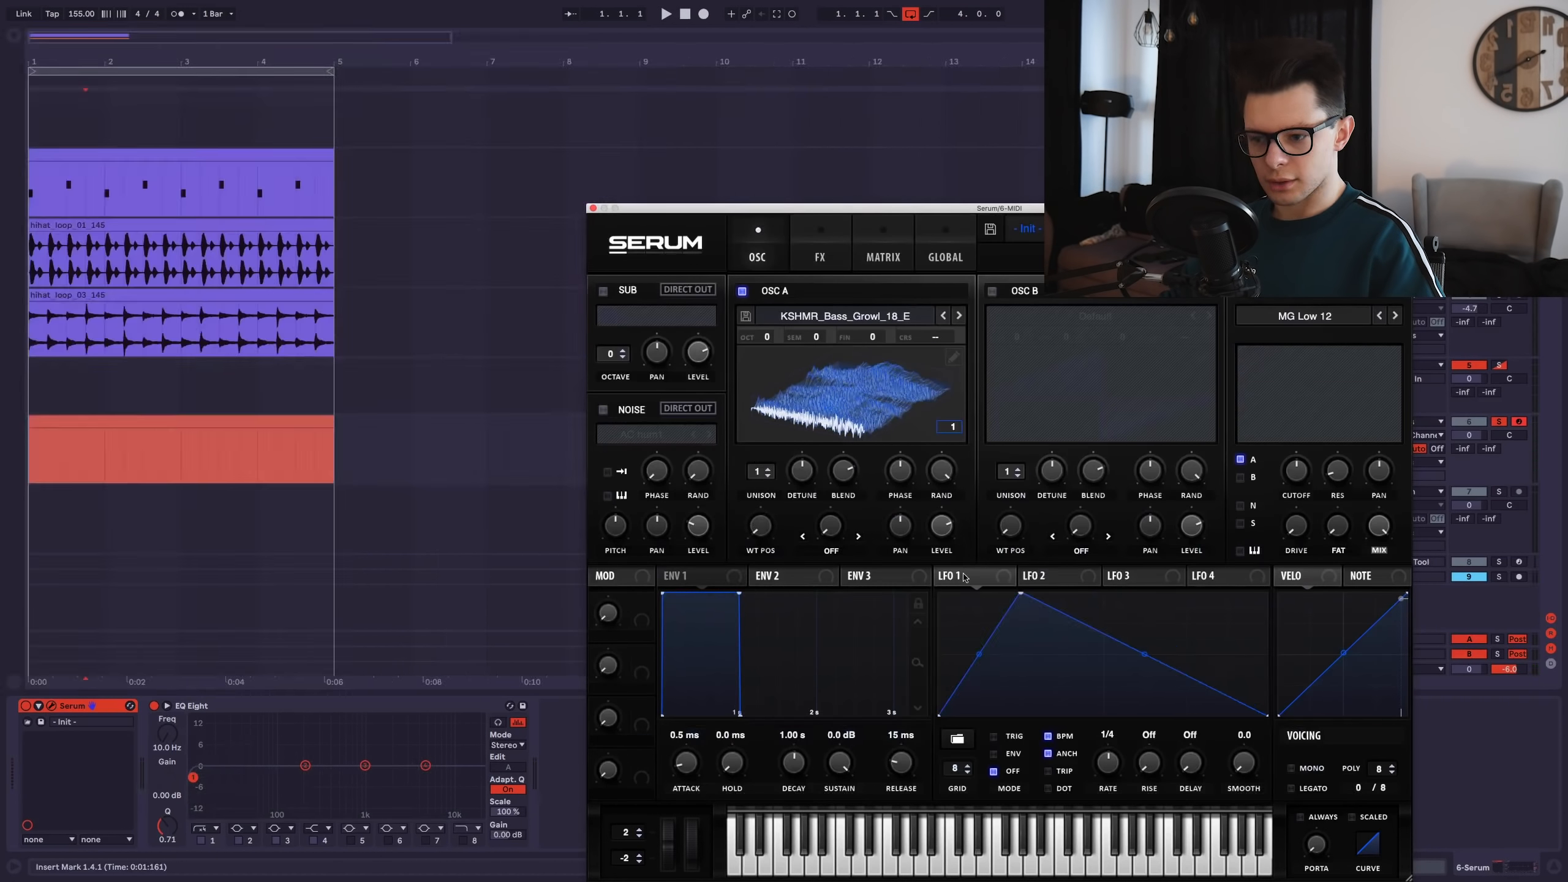
pyautogui.moveTo(949, 576); pyautogui.dragTo(941, 526)
pyautogui.moveTo(942, 526); pyautogui.dragTo(933, 460)
# Map LFO 2 to oscillator A's wavetable position and shape the LFO as a rising ramp.
pyautogui.click(1043, 576)
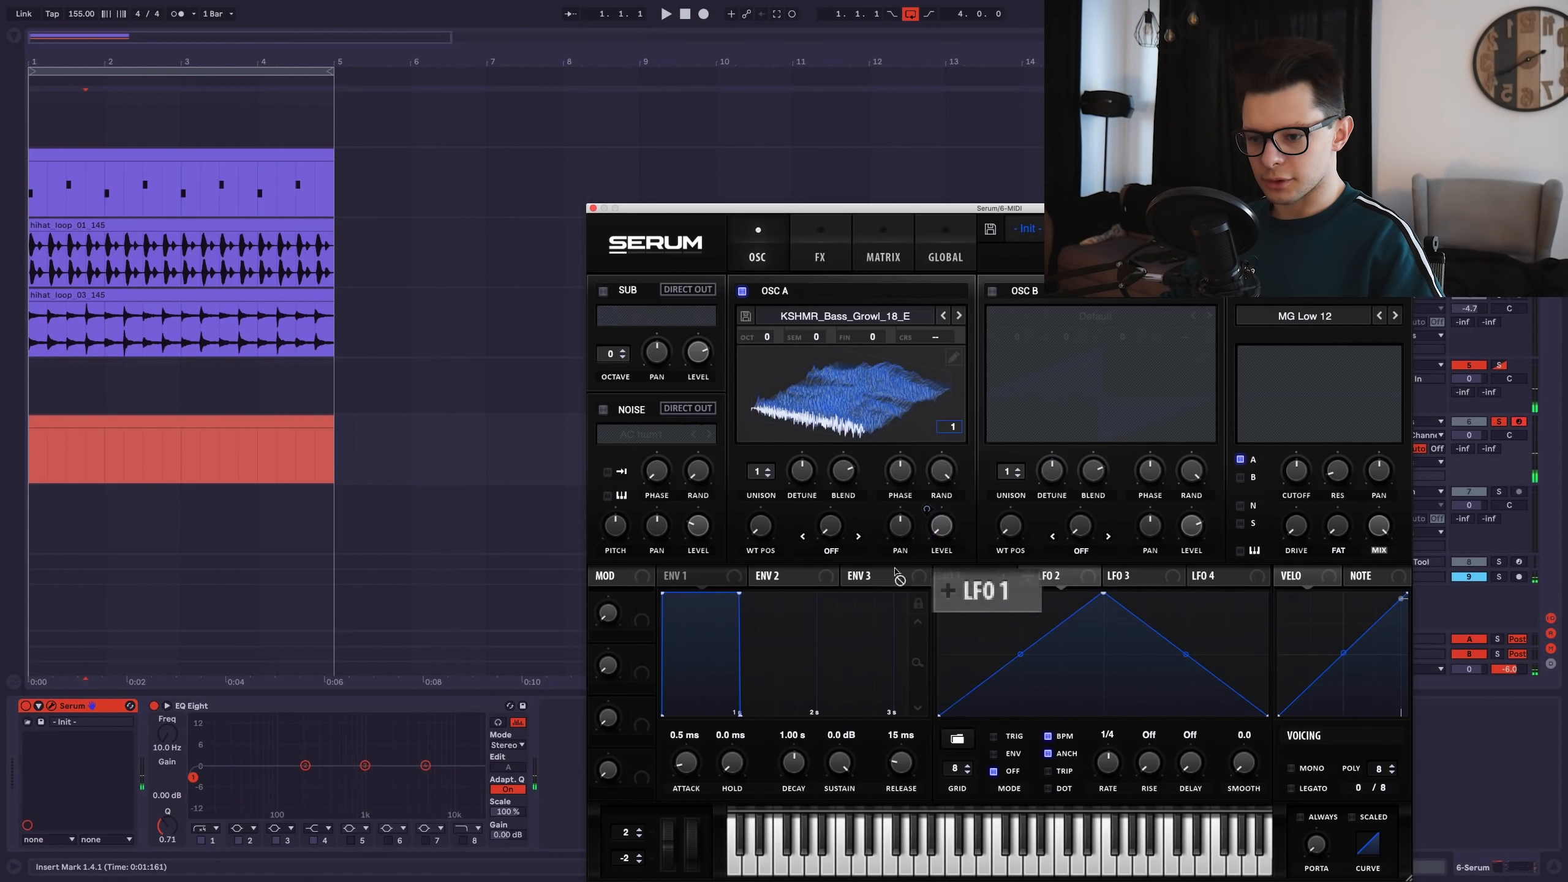
pyautogui.moveTo(1028, 576); pyautogui.dragTo(761, 526)
pyautogui.moveTo(1102, 594); pyautogui.dragTo(1265, 595)
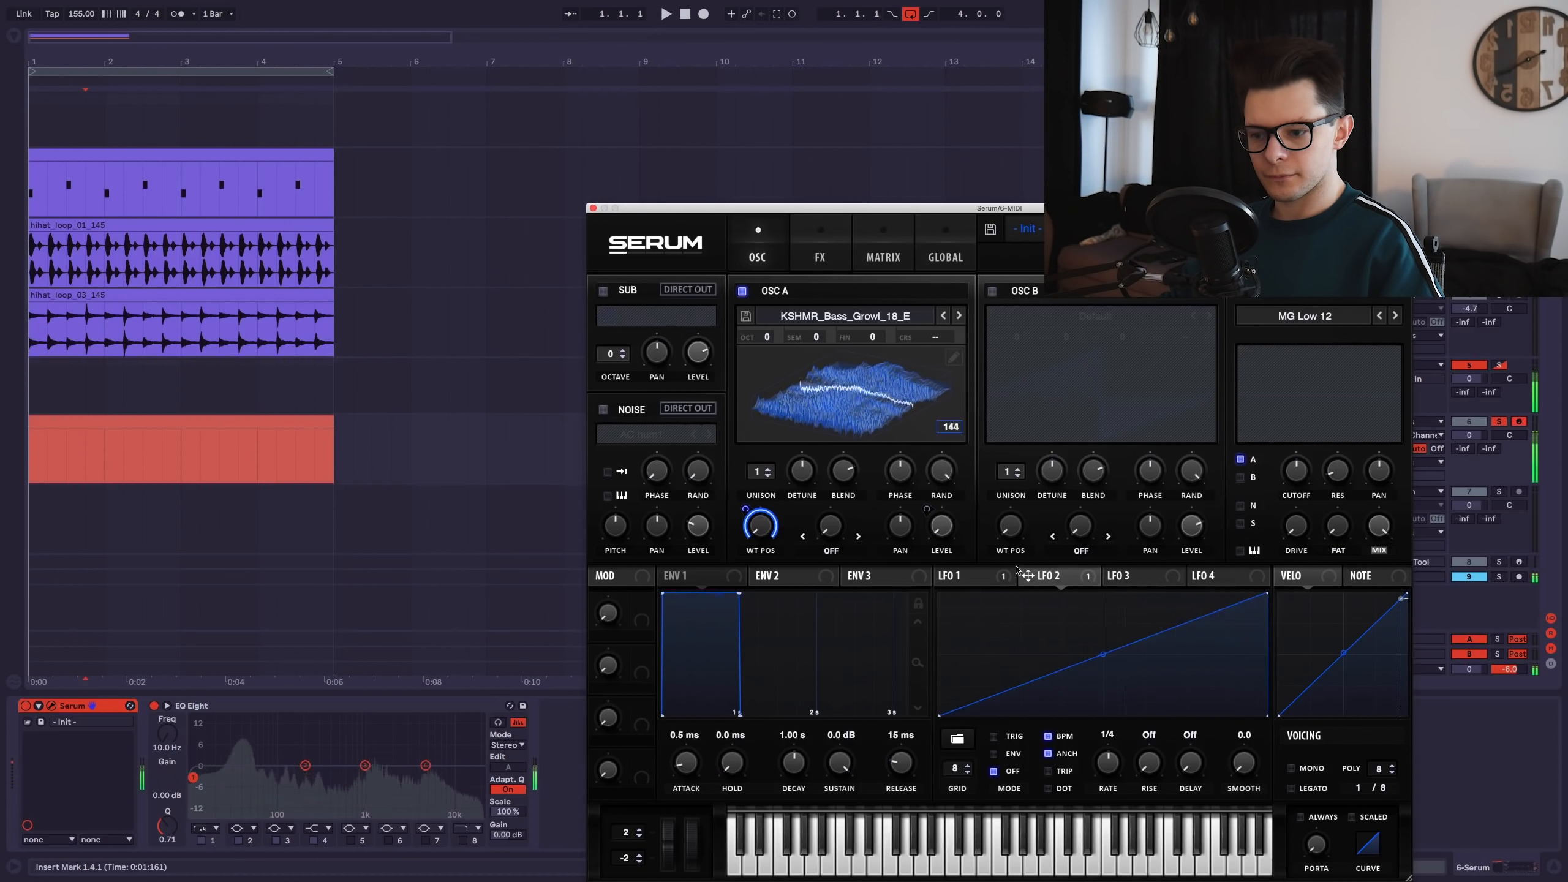
pyautogui.click(949, 575)
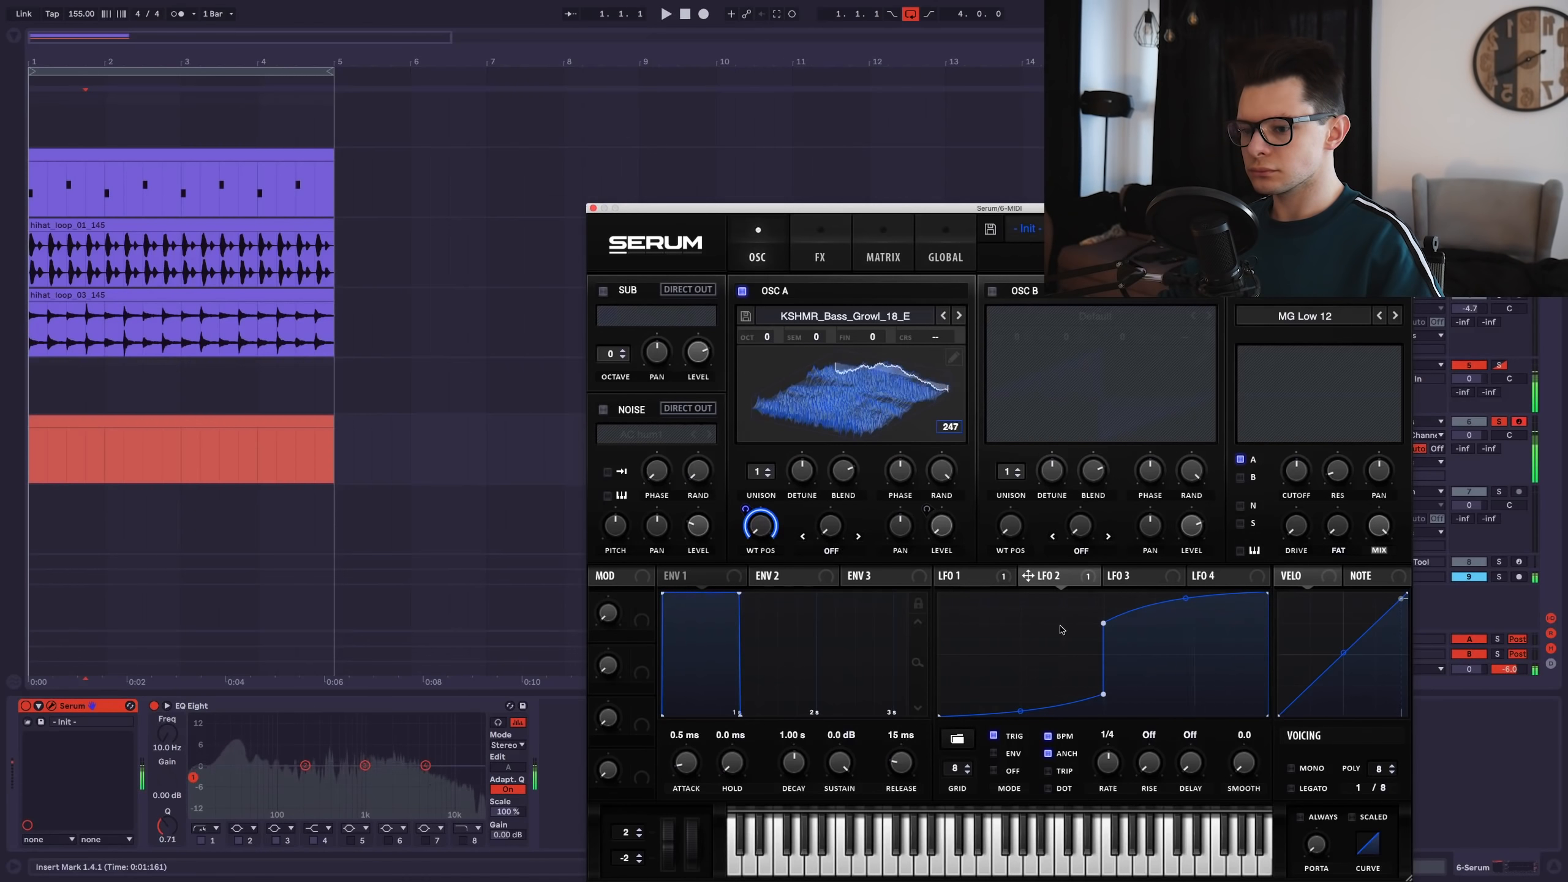
# Enable Serum's Distortion effect and raise its drive to about 86%.
pyautogui.click(226, 420)
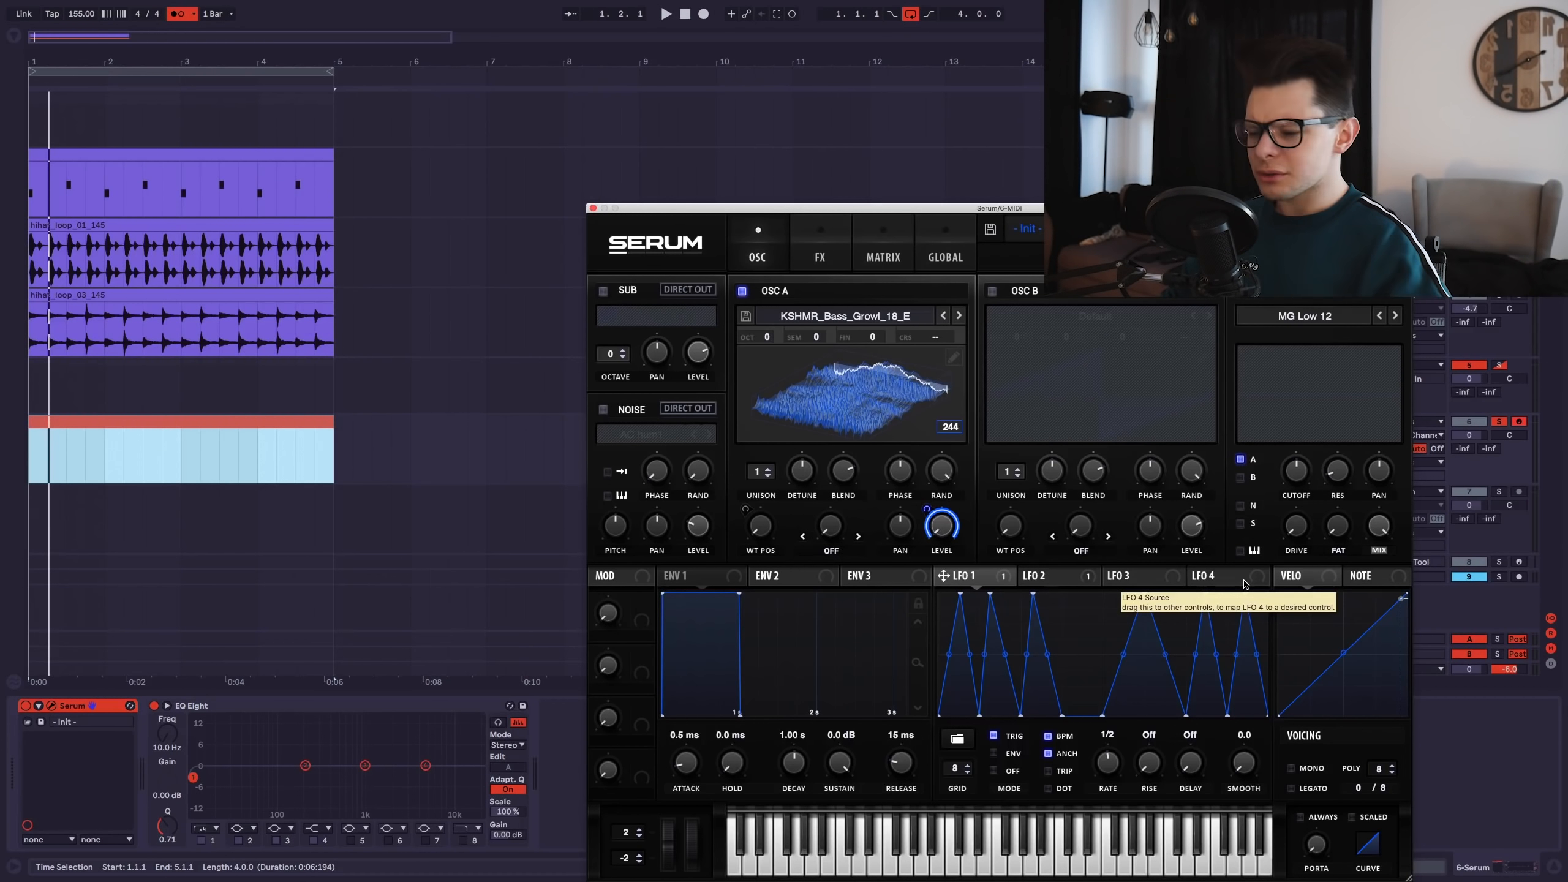
pyautogui.click(1034, 575)
pyautogui.click(819, 256)
pyautogui.click(609, 321)
pyautogui.moveTo(1193, 304); pyautogui.dragTo(1194, 266)
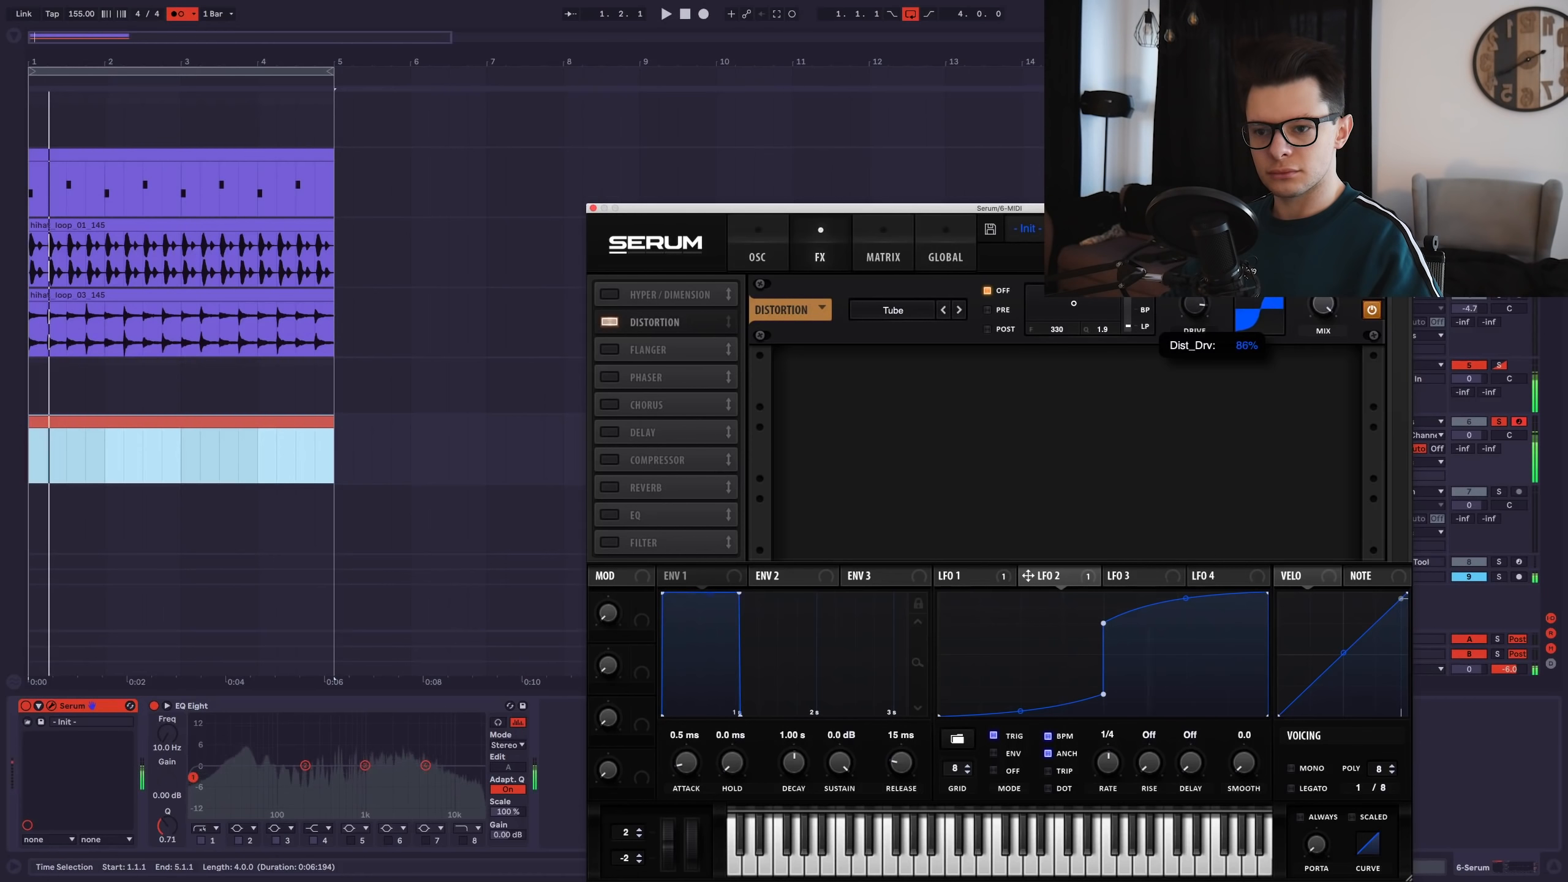
# Enable the Chorus effect with a reduced mix and place the Compressor directly after it in Serum's effects order.
pyautogui.click(610, 405)
pyautogui.moveTo(1323, 375); pyautogui.dragTo(1323, 400)
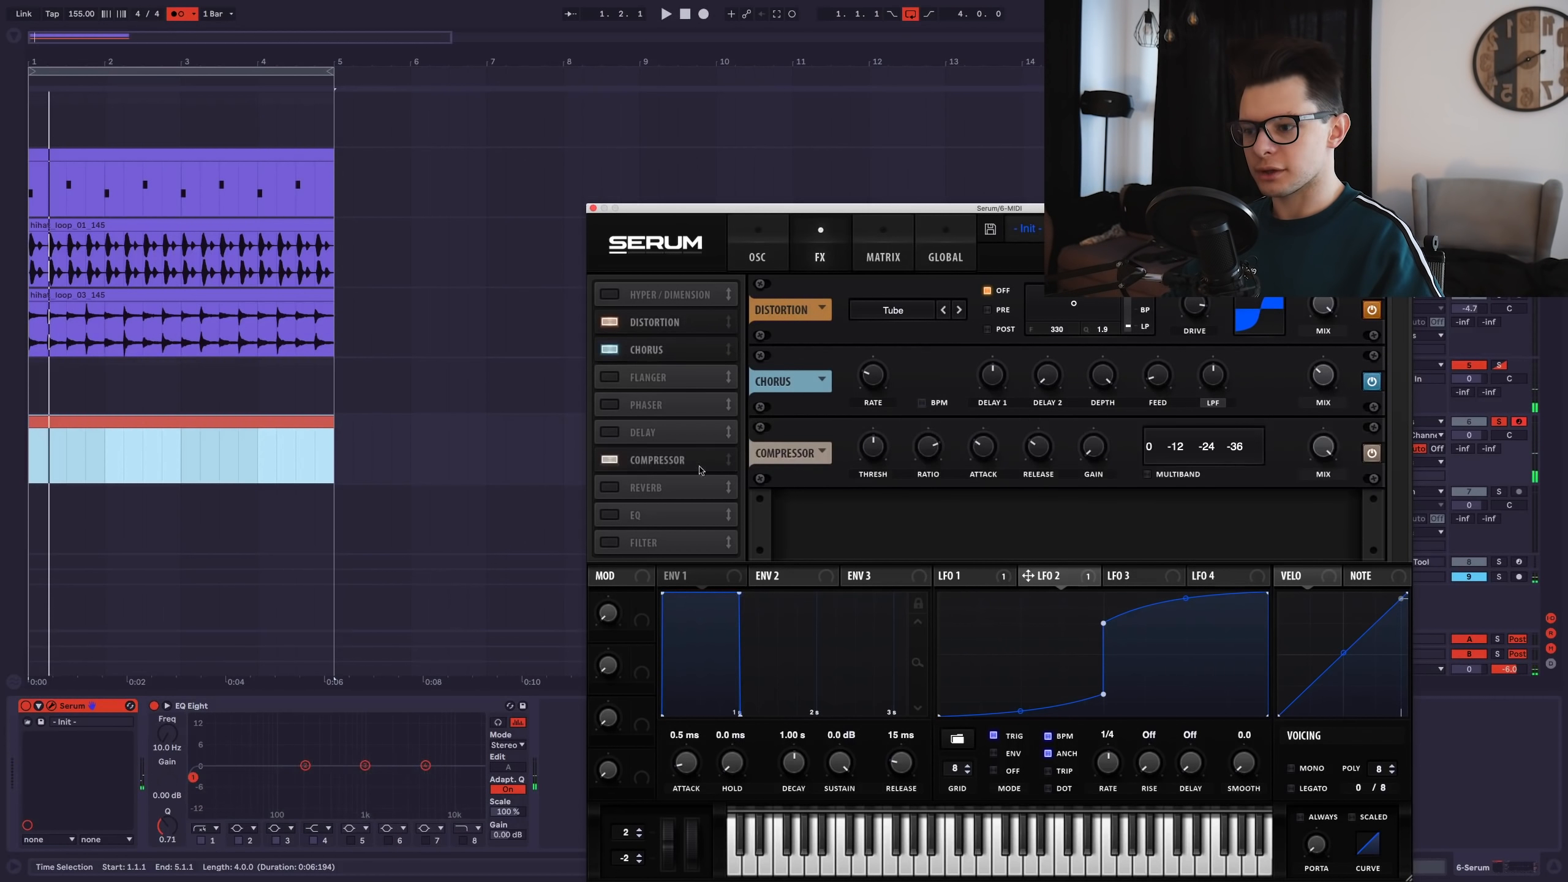
pyautogui.moveTo(701, 461); pyautogui.dragTo(700, 378)
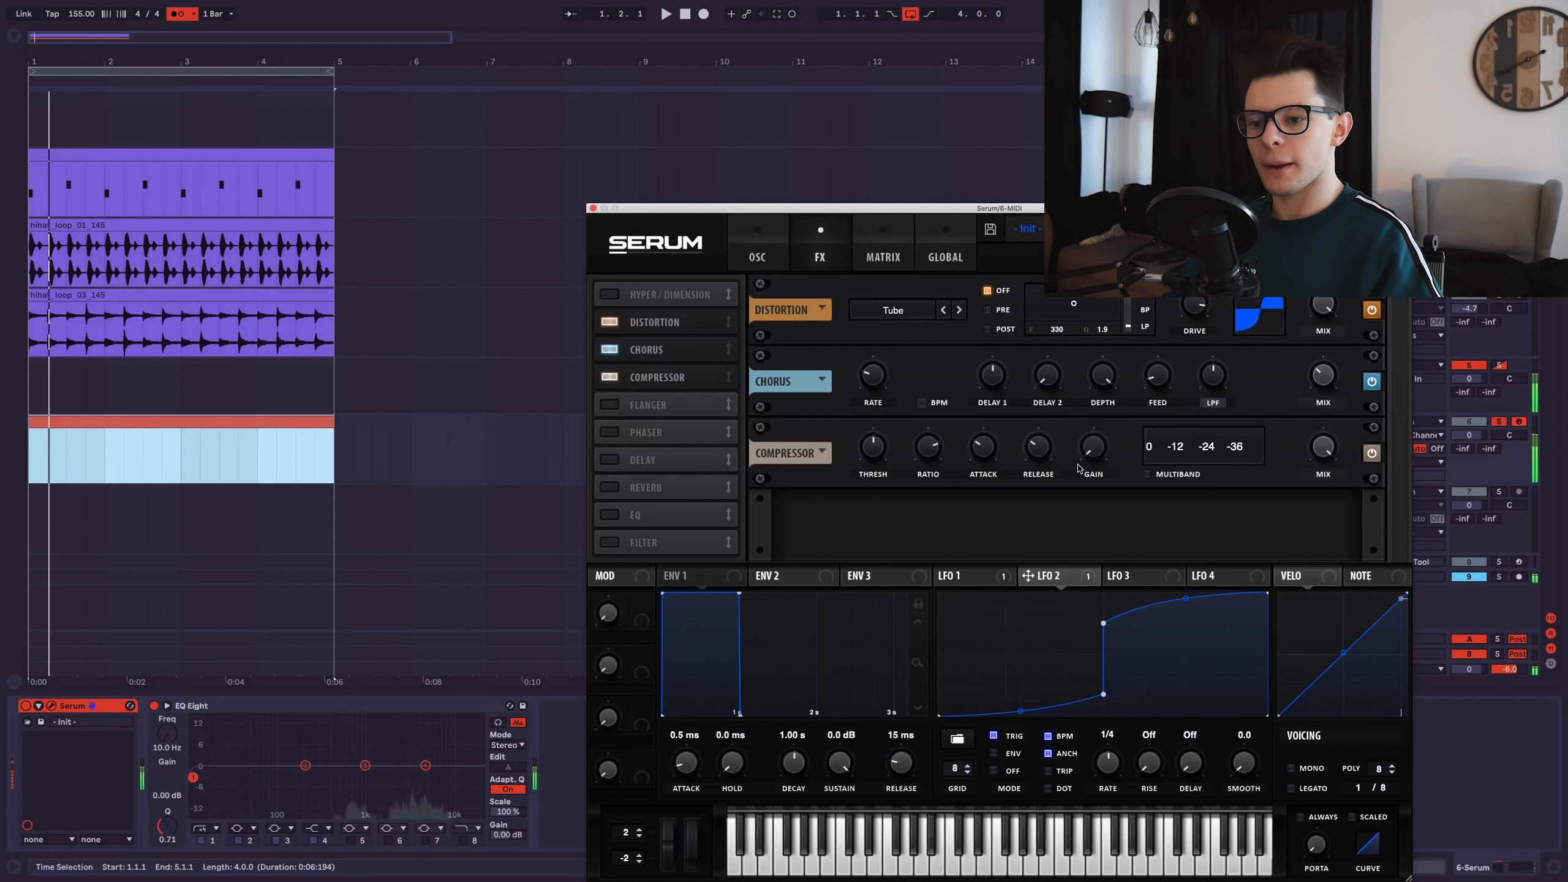
pyautogui.click(758, 256)
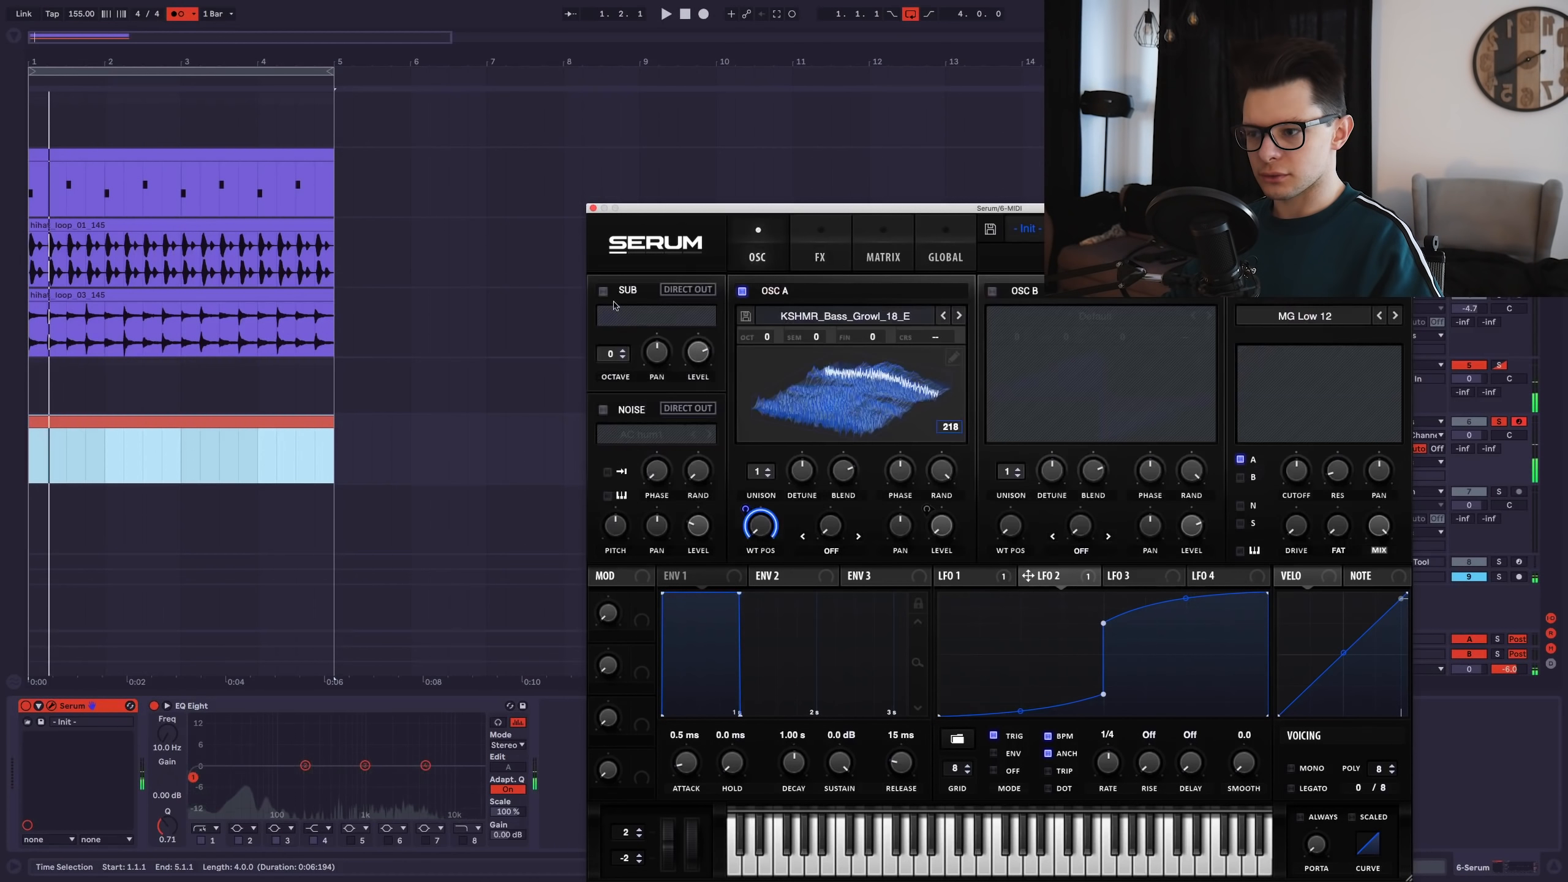
# Map LFO 1 to the sub oscillator's level and enable the noise oscillator with a raised level and direct output.
pyautogui.moveTo(951, 575); pyautogui.dragTo(698, 352)
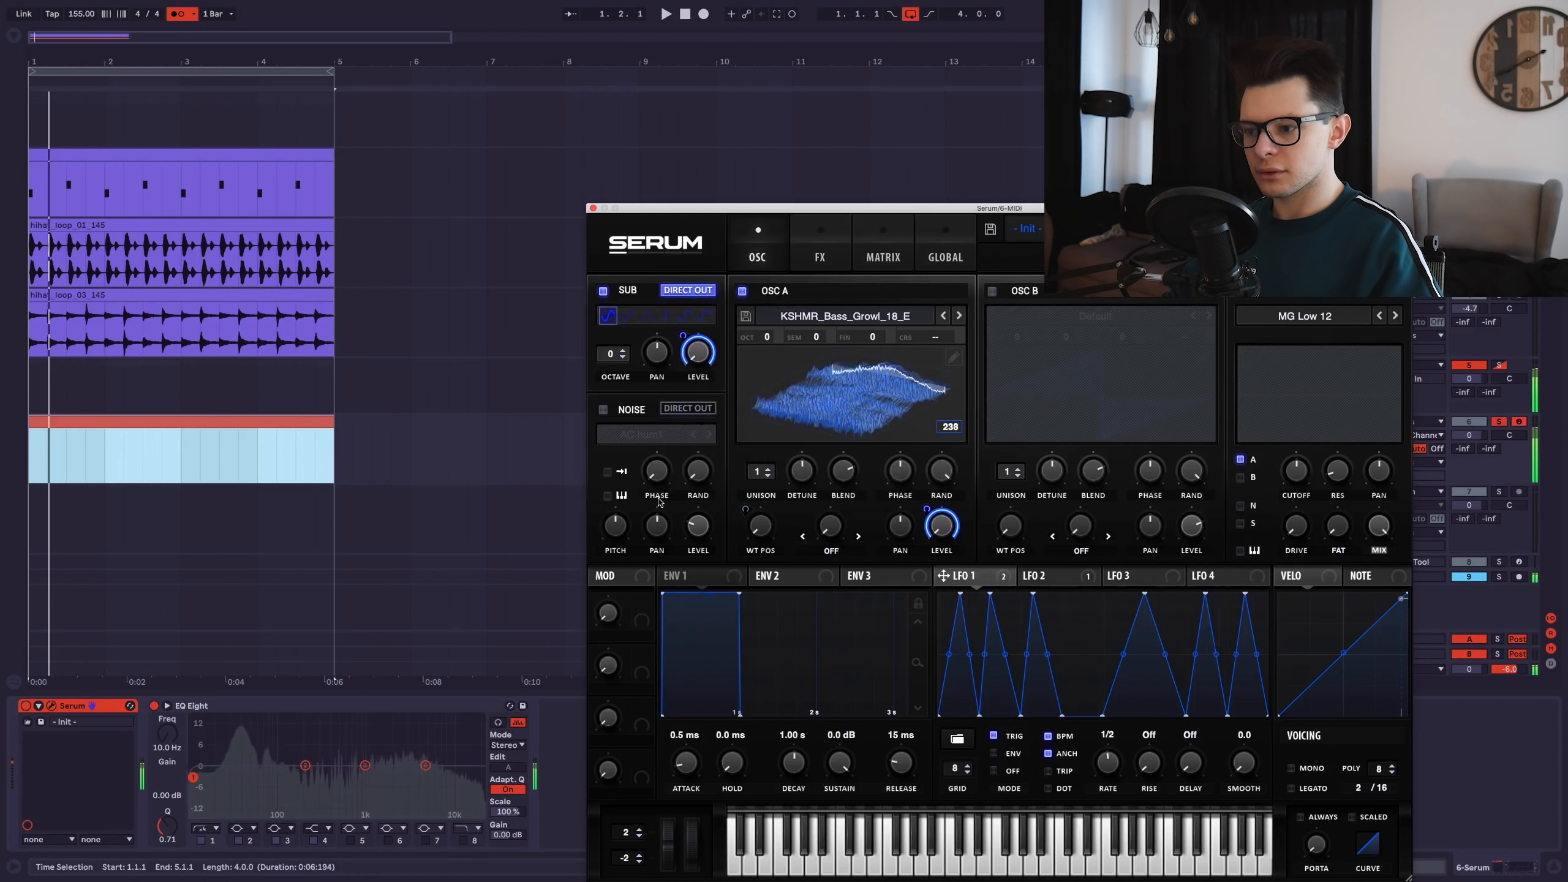
pyautogui.click(603, 410)
pyautogui.moveTo(698, 531); pyautogui.dragTo(697, 517)
pyautogui.click(687, 409)
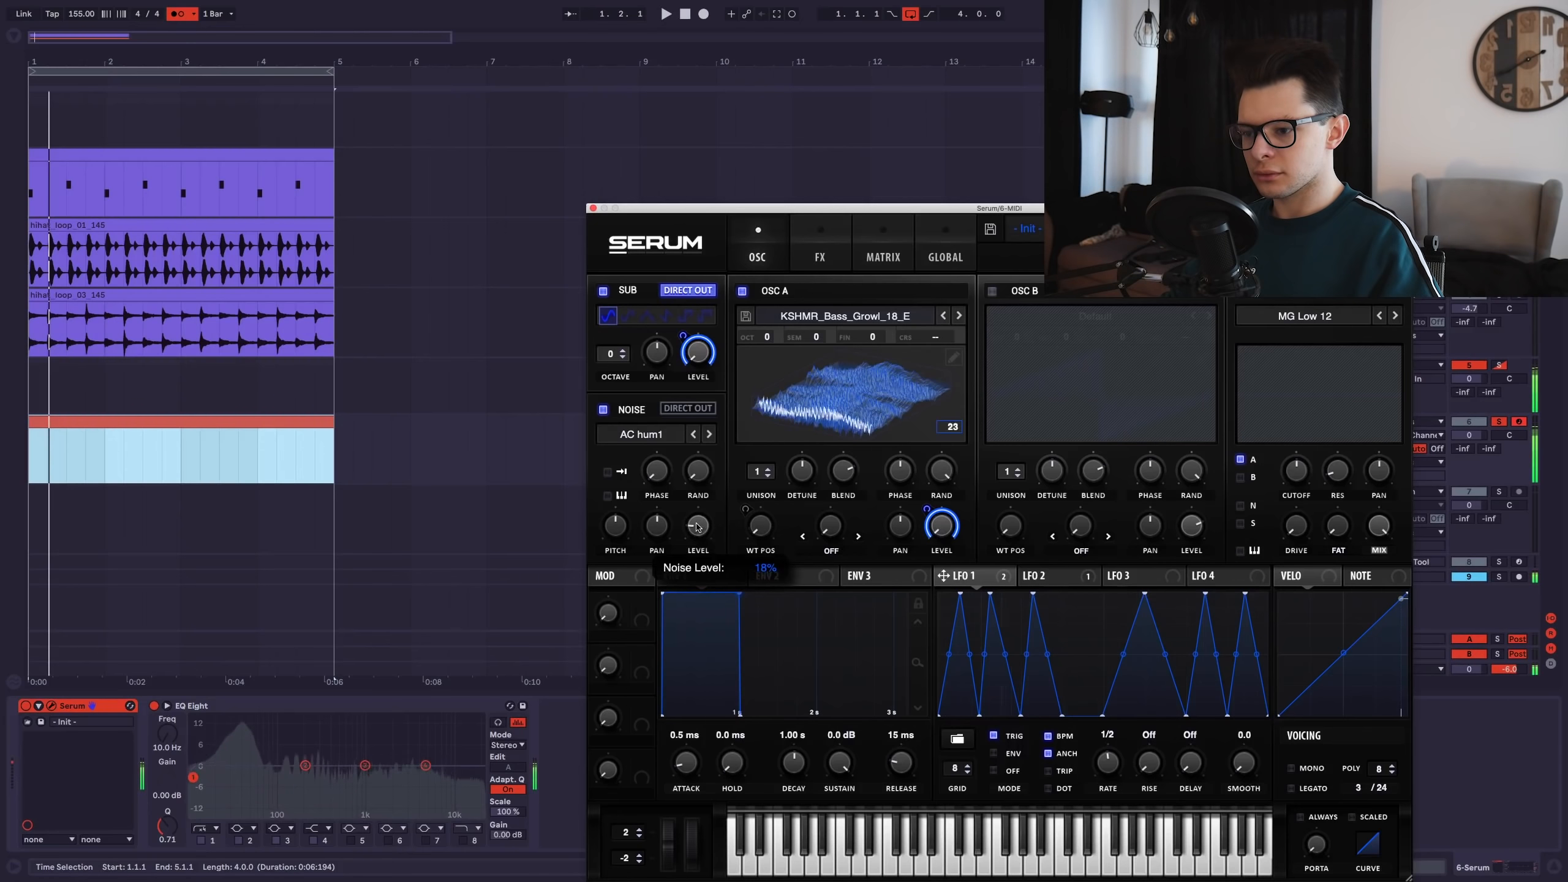
# Try FM (From B) as oscillator A's warp mode with oscillator B enabled and LFO 1 mapped to the warp amount.
pyautogui.click(858, 535)
pyautogui.click(831, 550)
pyautogui.click(869, 764)
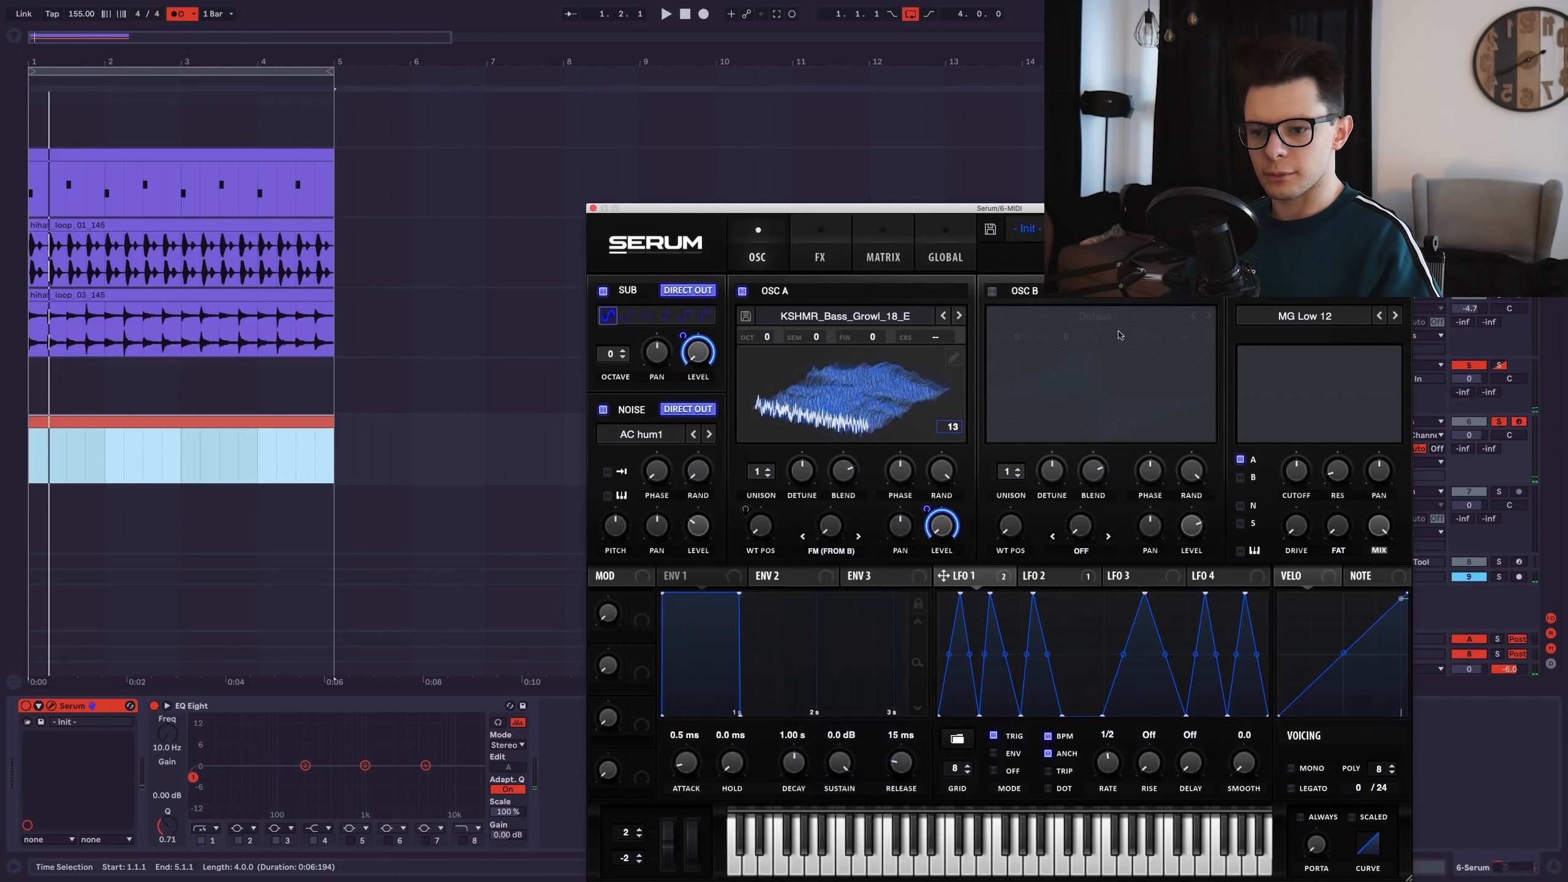
pyautogui.click(992, 291)
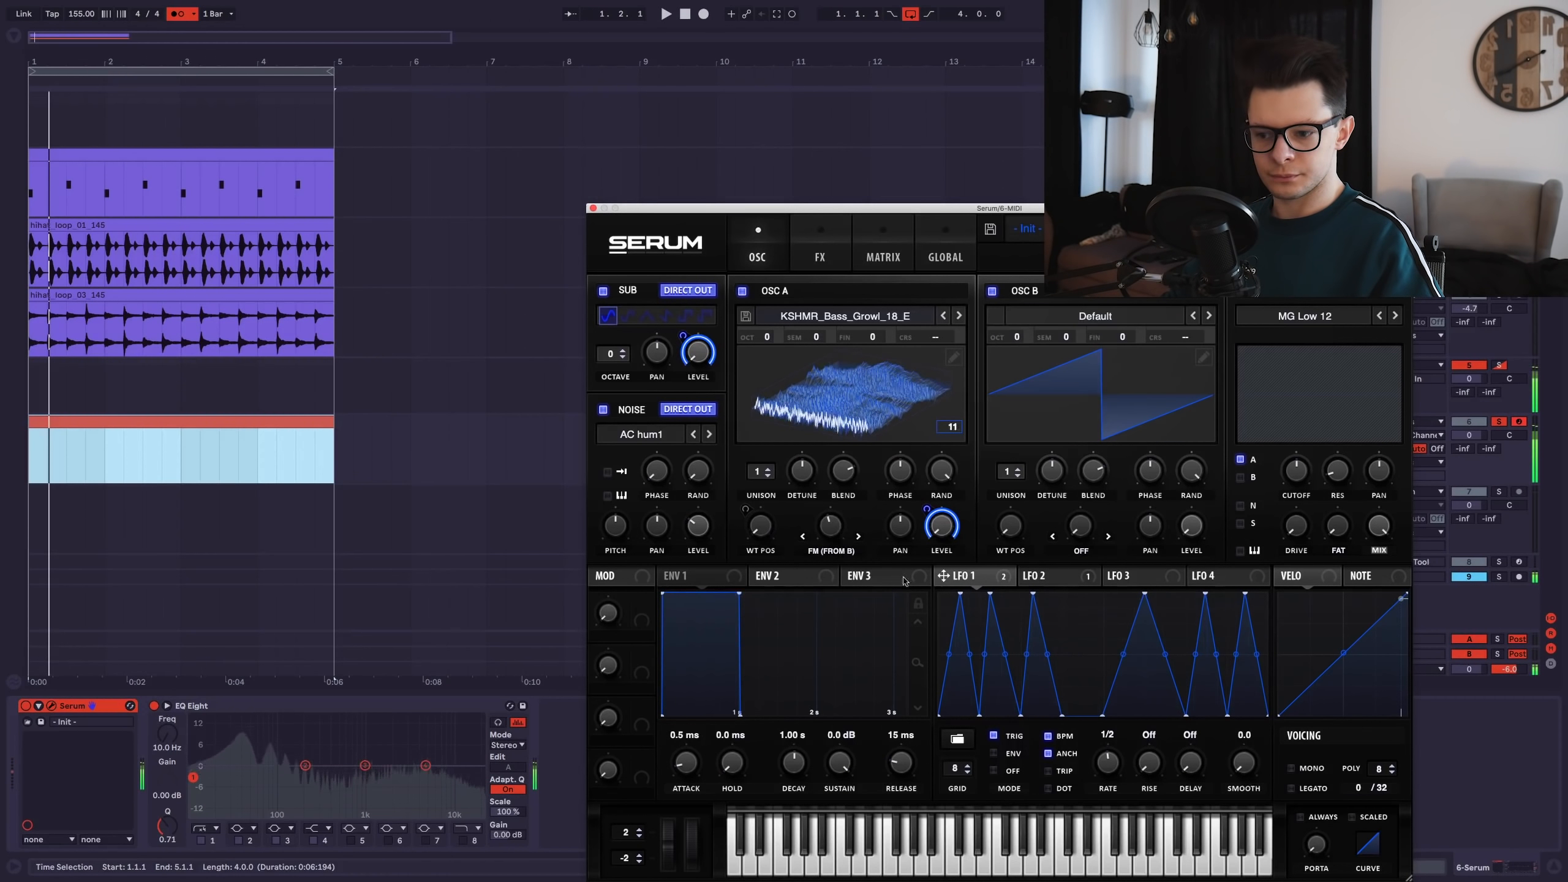
pyautogui.moveTo(943, 576); pyautogui.dragTo(828, 532)
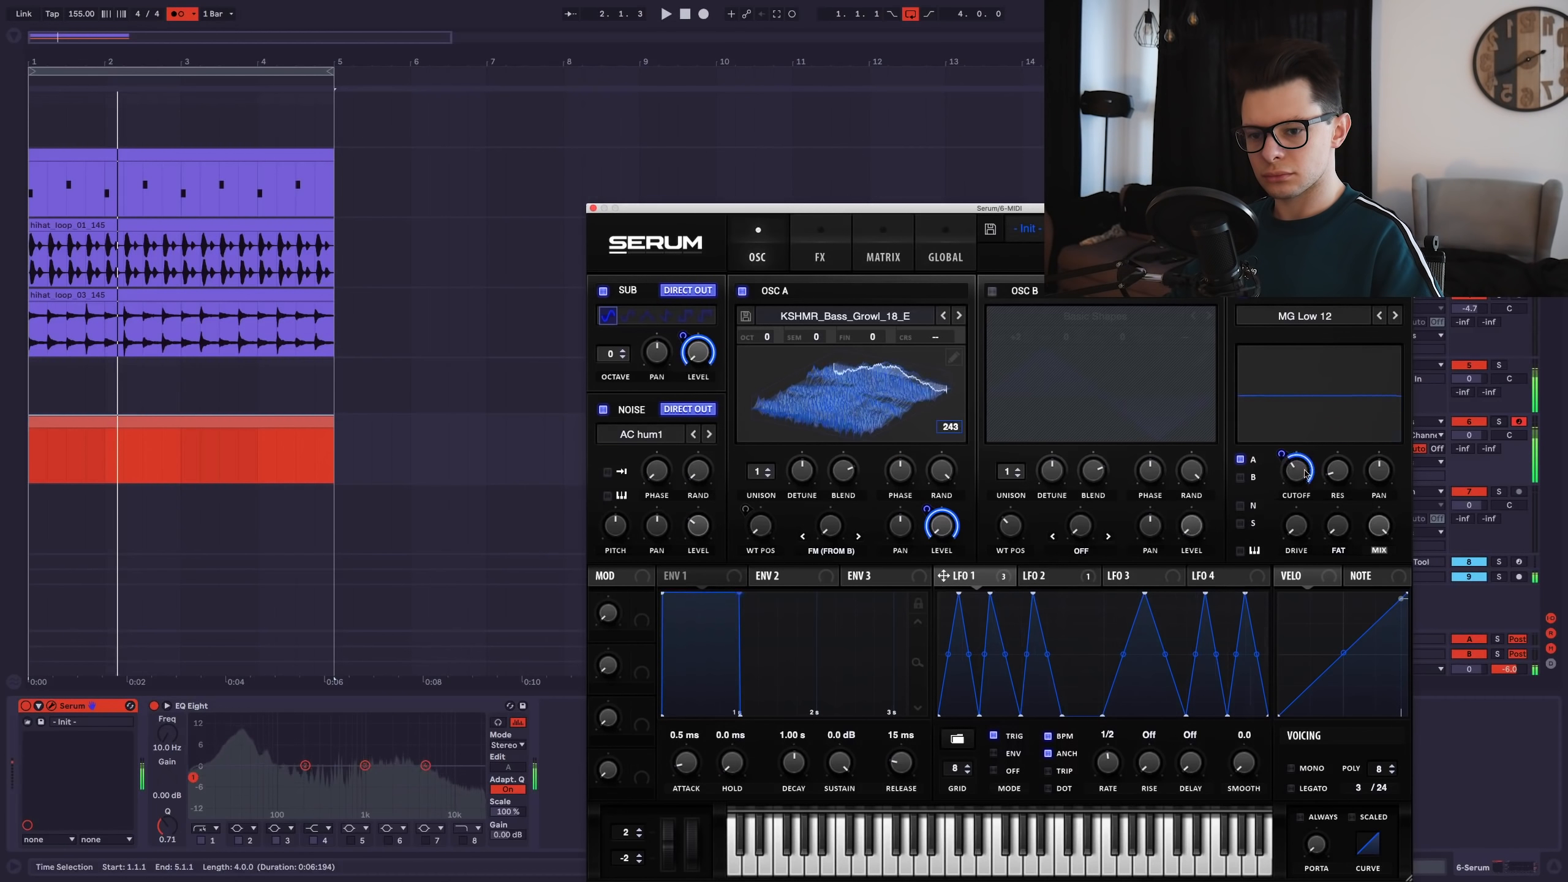
# Set the MG Low 12 filter's cutoff to about 1335 Hz and map LFO 1 to the EQ effect's first frequency.
pyautogui.moveTo(1297, 470); pyautogui.dragTo(1307, 451)
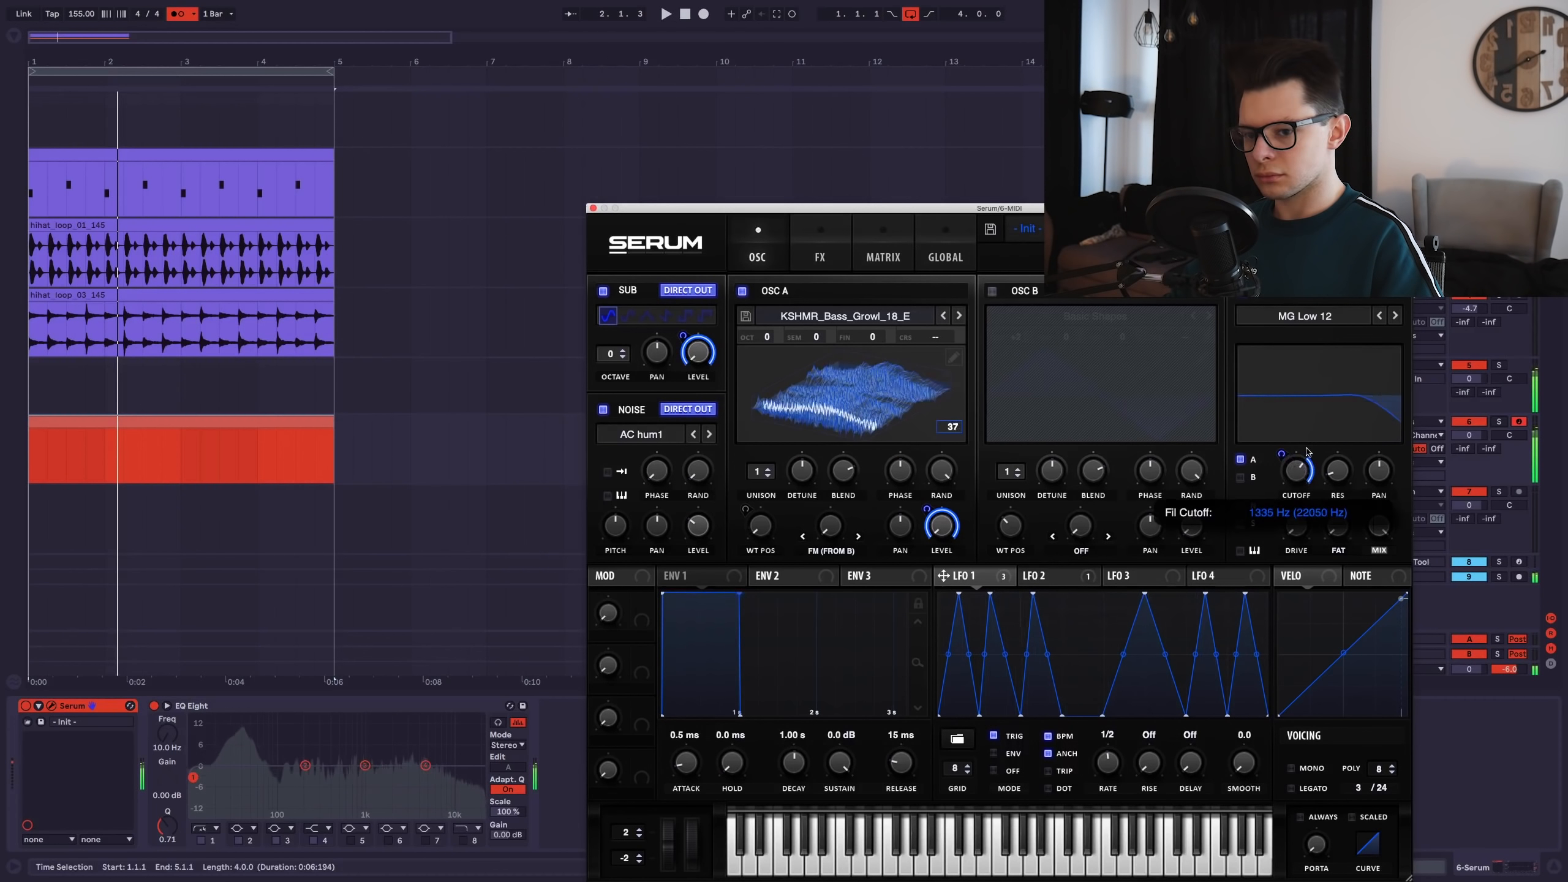
pyautogui.click(820, 253)
pyautogui.moveTo(674, 320); pyautogui.dragTo(674, 321)
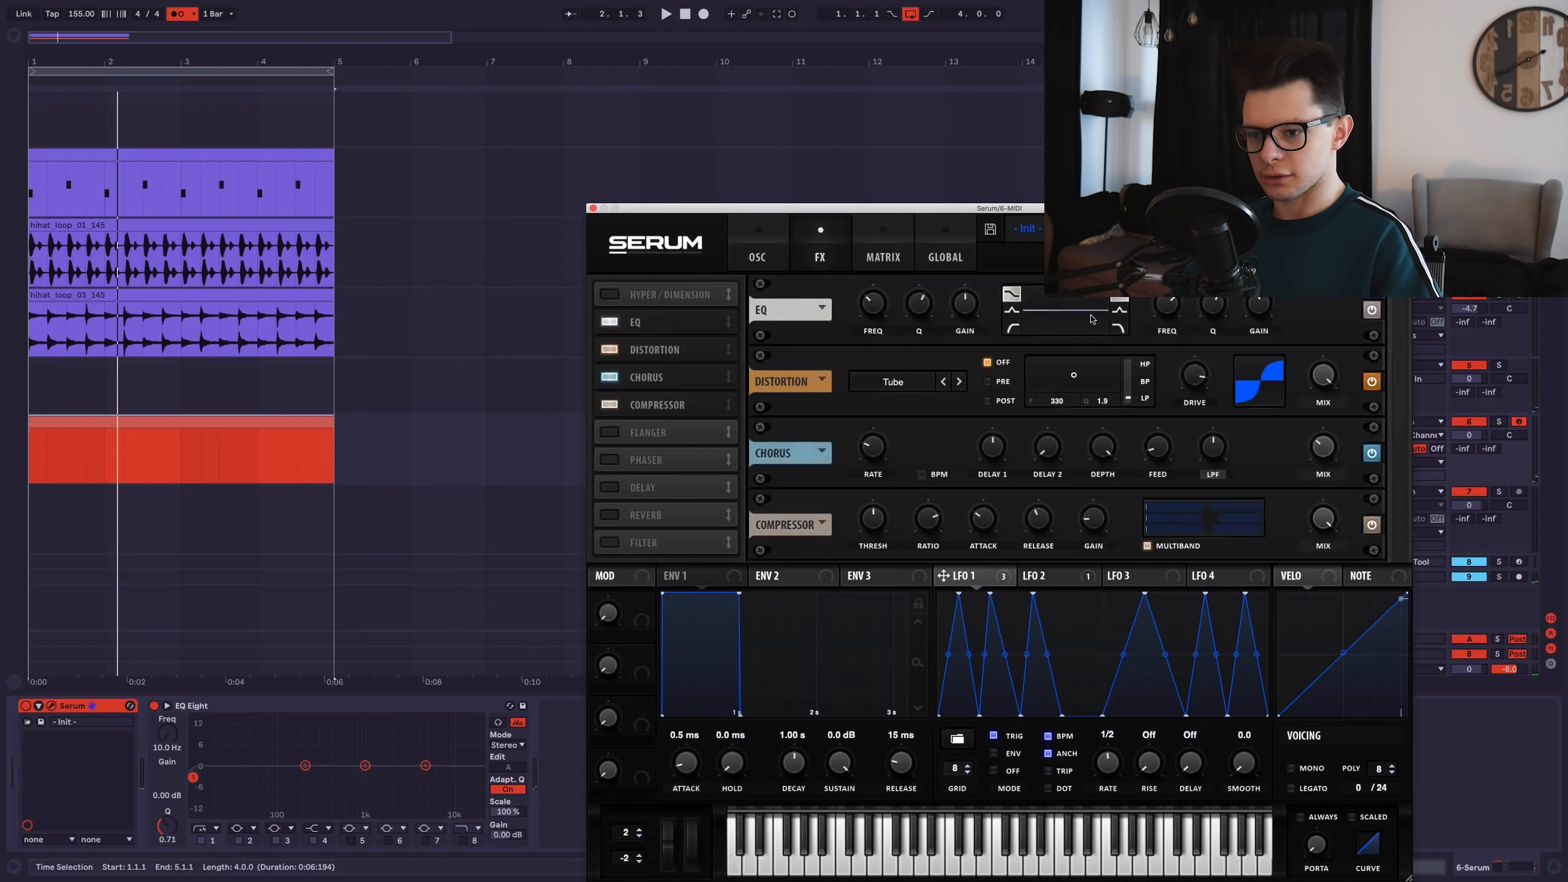
pyautogui.moveTo(963, 575); pyautogui.dragTo(877, 306)
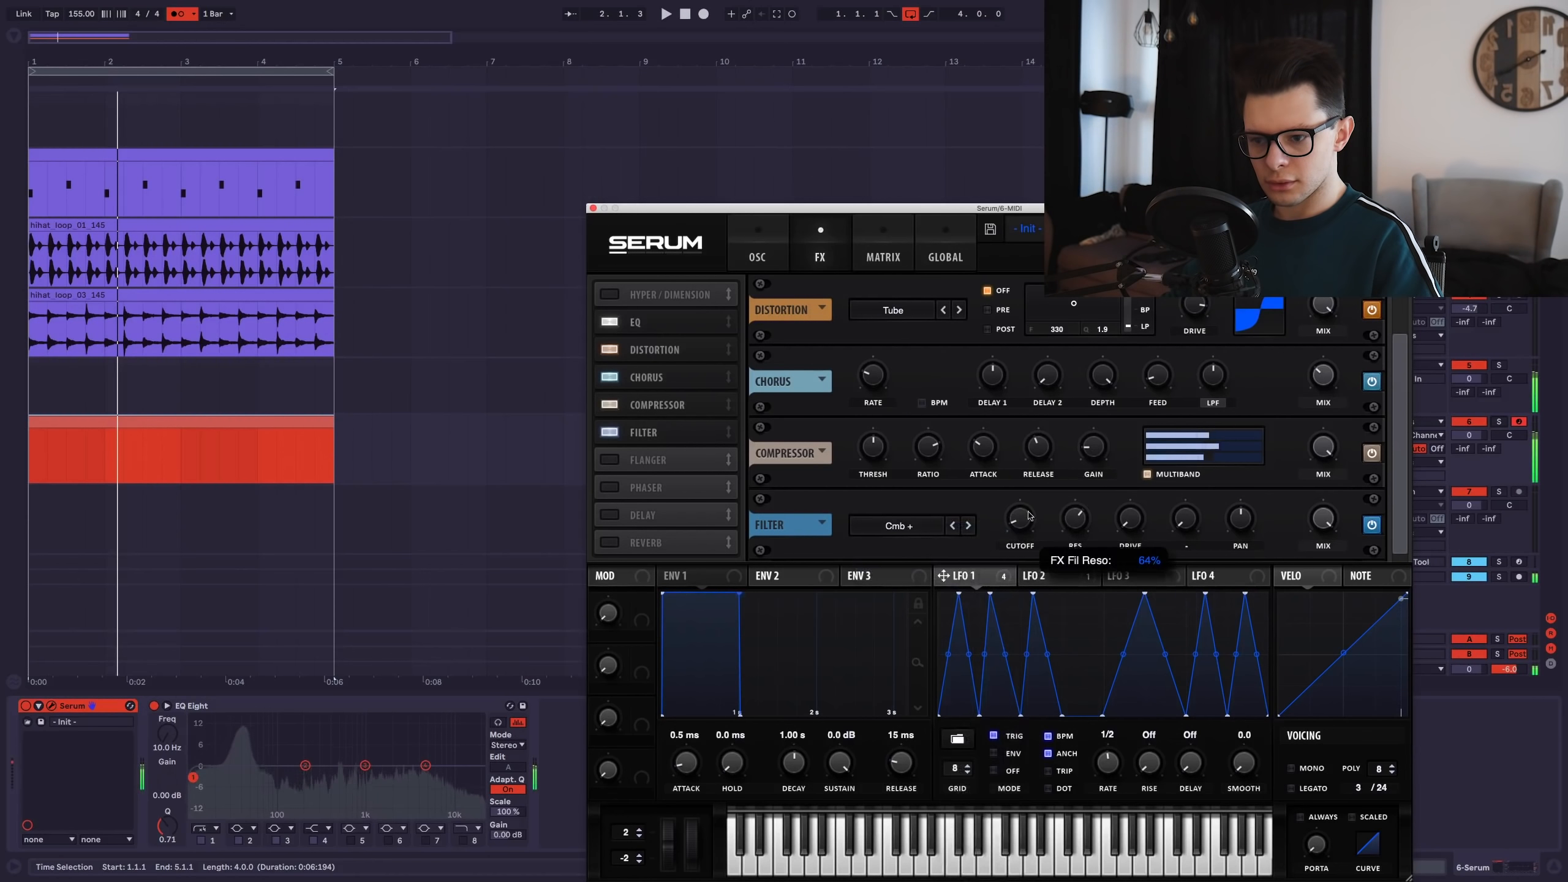
# Set the Cmb + Filter effect's cutoff to about 48 Hz and adjust its resonance.
pyautogui.moveTo(1020, 518); pyautogui.dragTo(1019, 502)
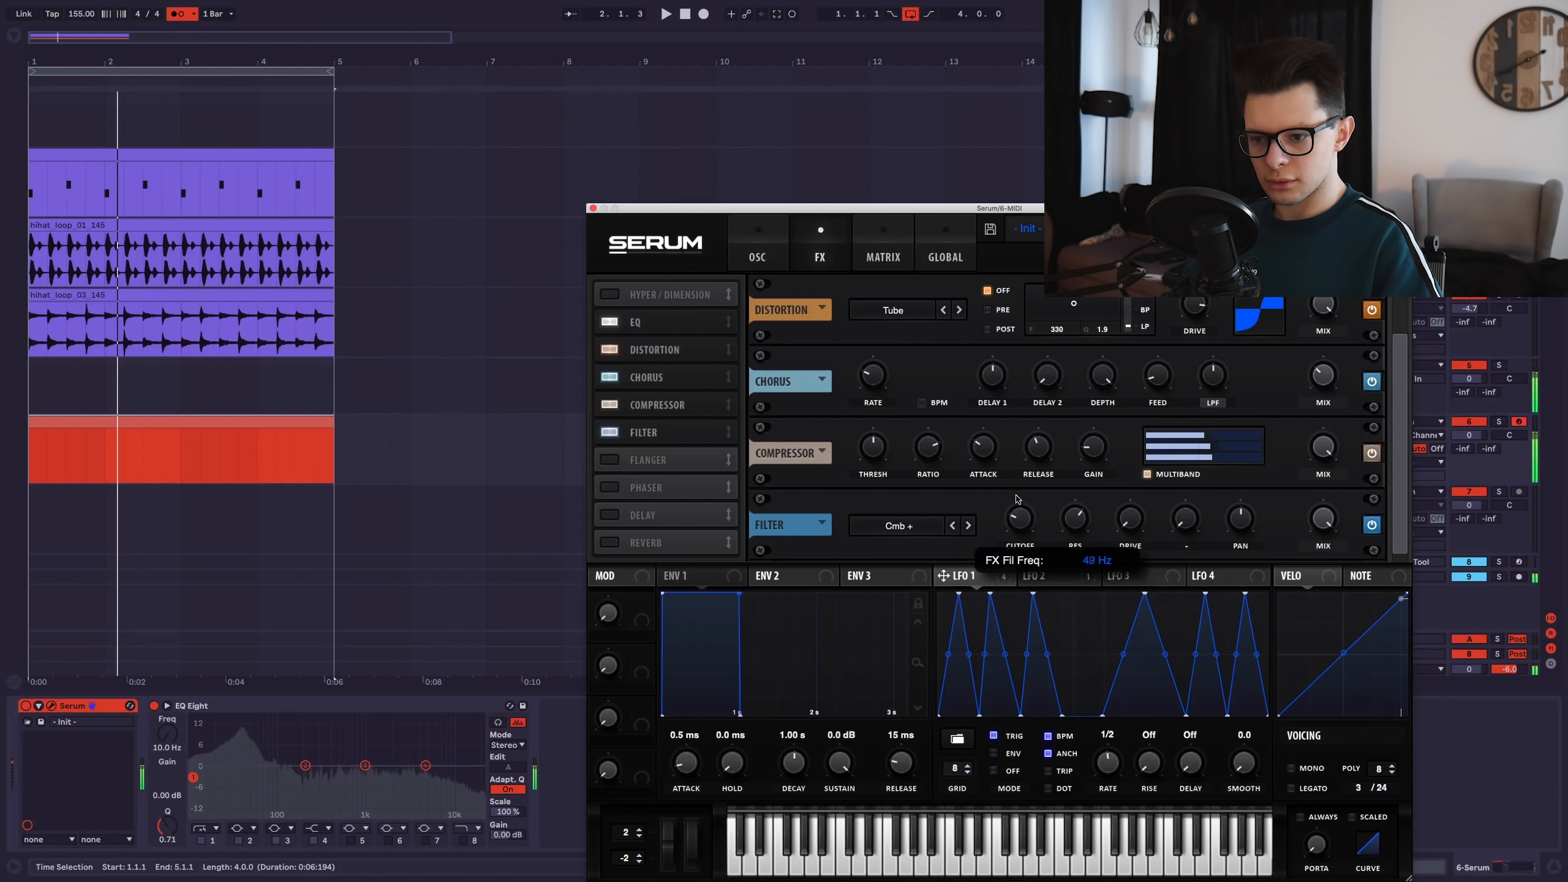
pyautogui.click(1126, 577)
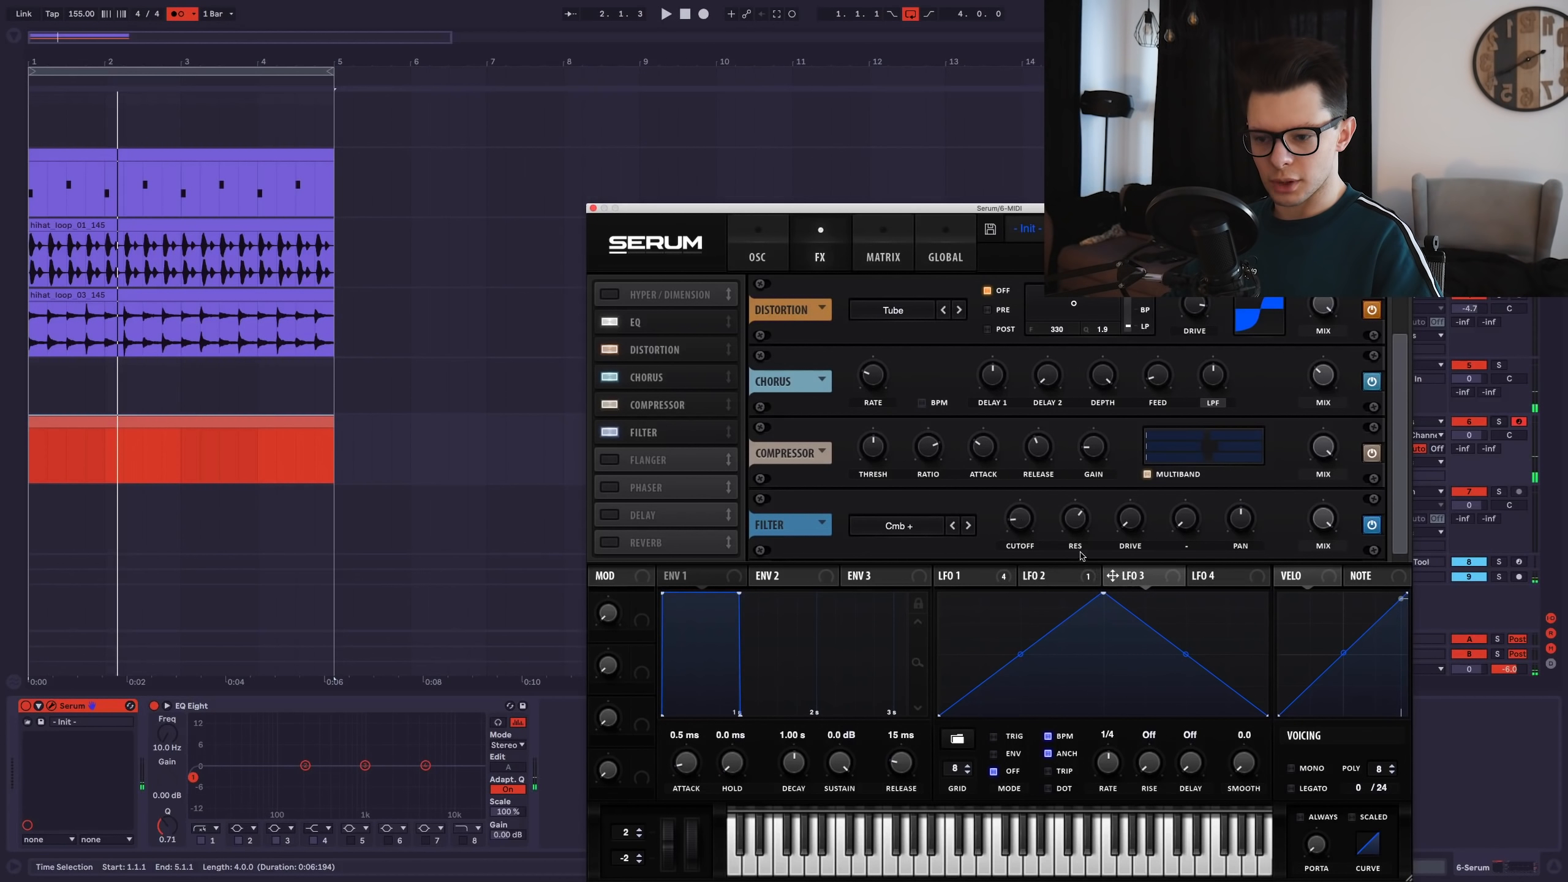
pyautogui.moveTo(1079, 528); pyautogui.dragTo(1081, 515)
pyautogui.click(915, 525)
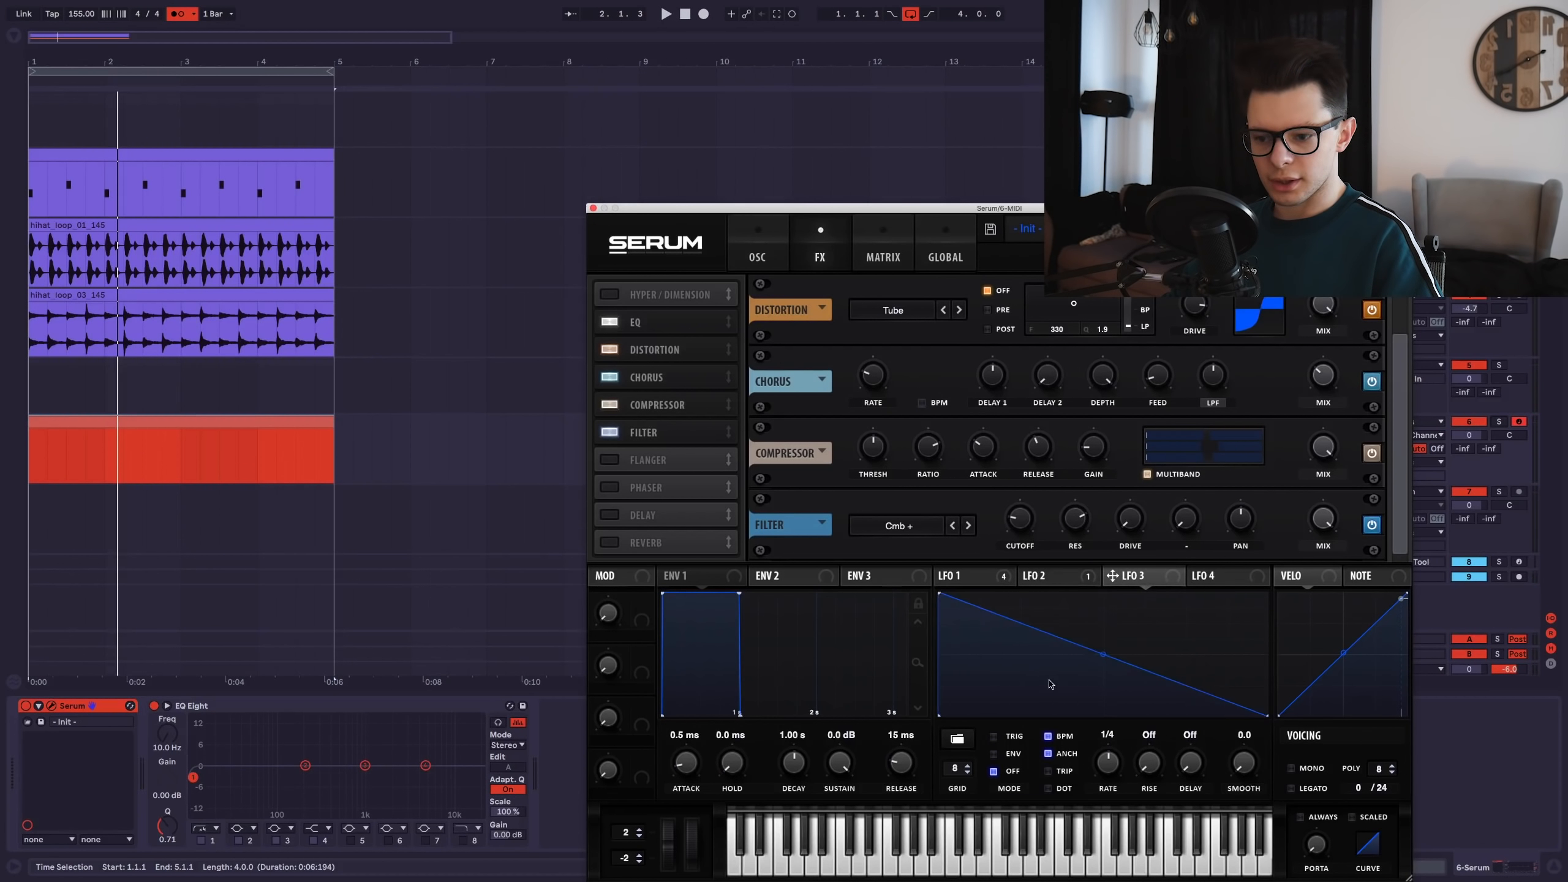
# Shape LFO 3 as a falling curve and map it to the Filter effect's resonance.
pyautogui.doubleClick(1074, 687)
pyautogui.moveTo(1074, 686); pyautogui.dragTo(1103, 717)
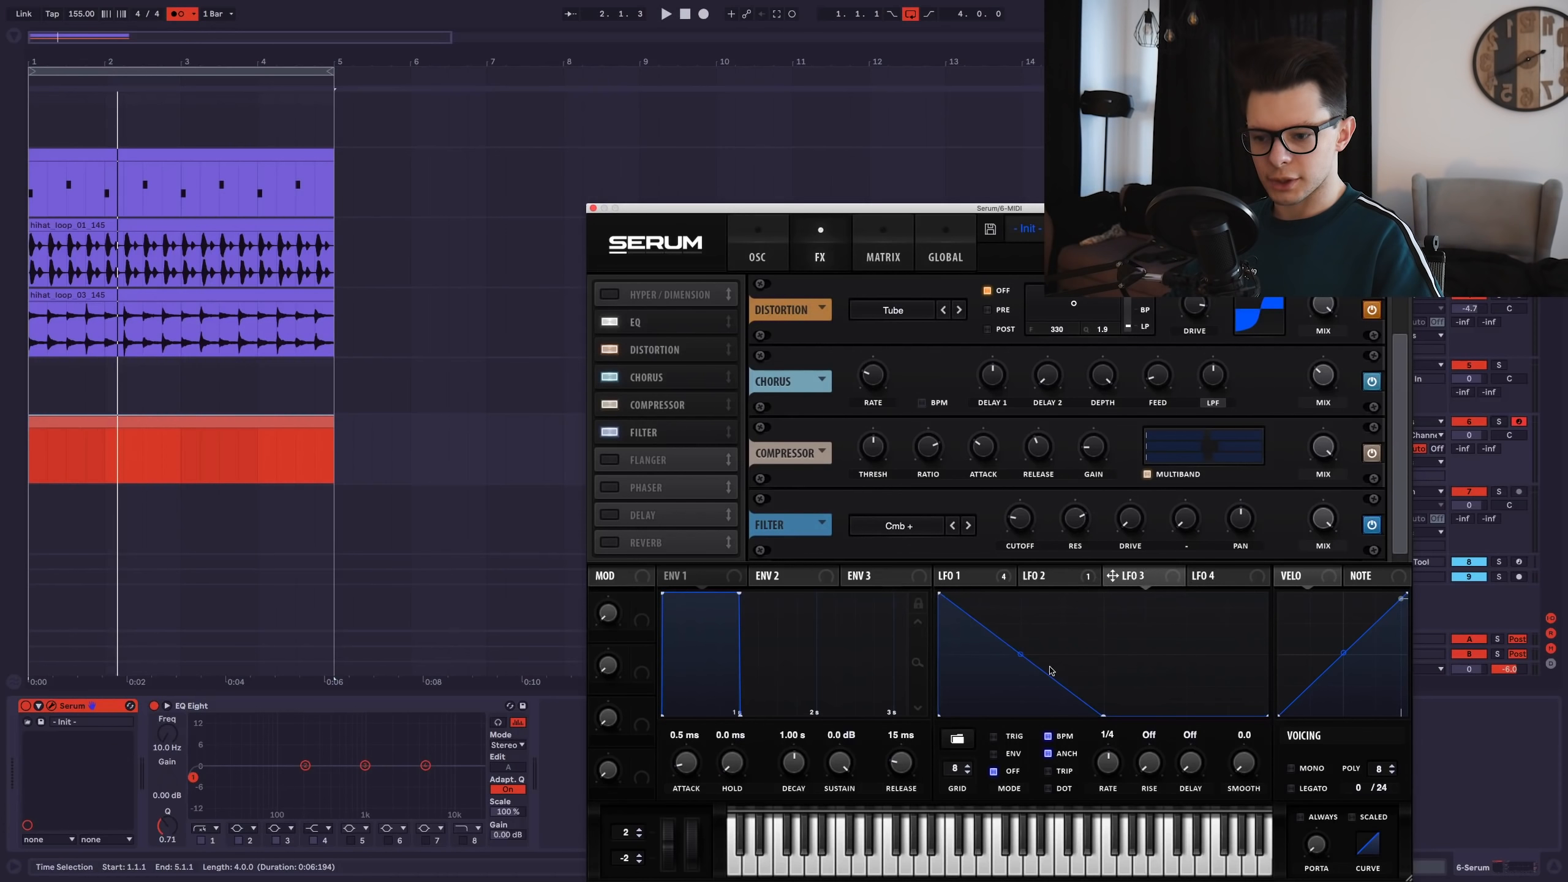
pyautogui.moveTo(1020, 653); pyautogui.dragTo(1020, 690)
pyautogui.moveTo(1112, 576); pyautogui.dragTo(1076, 536)
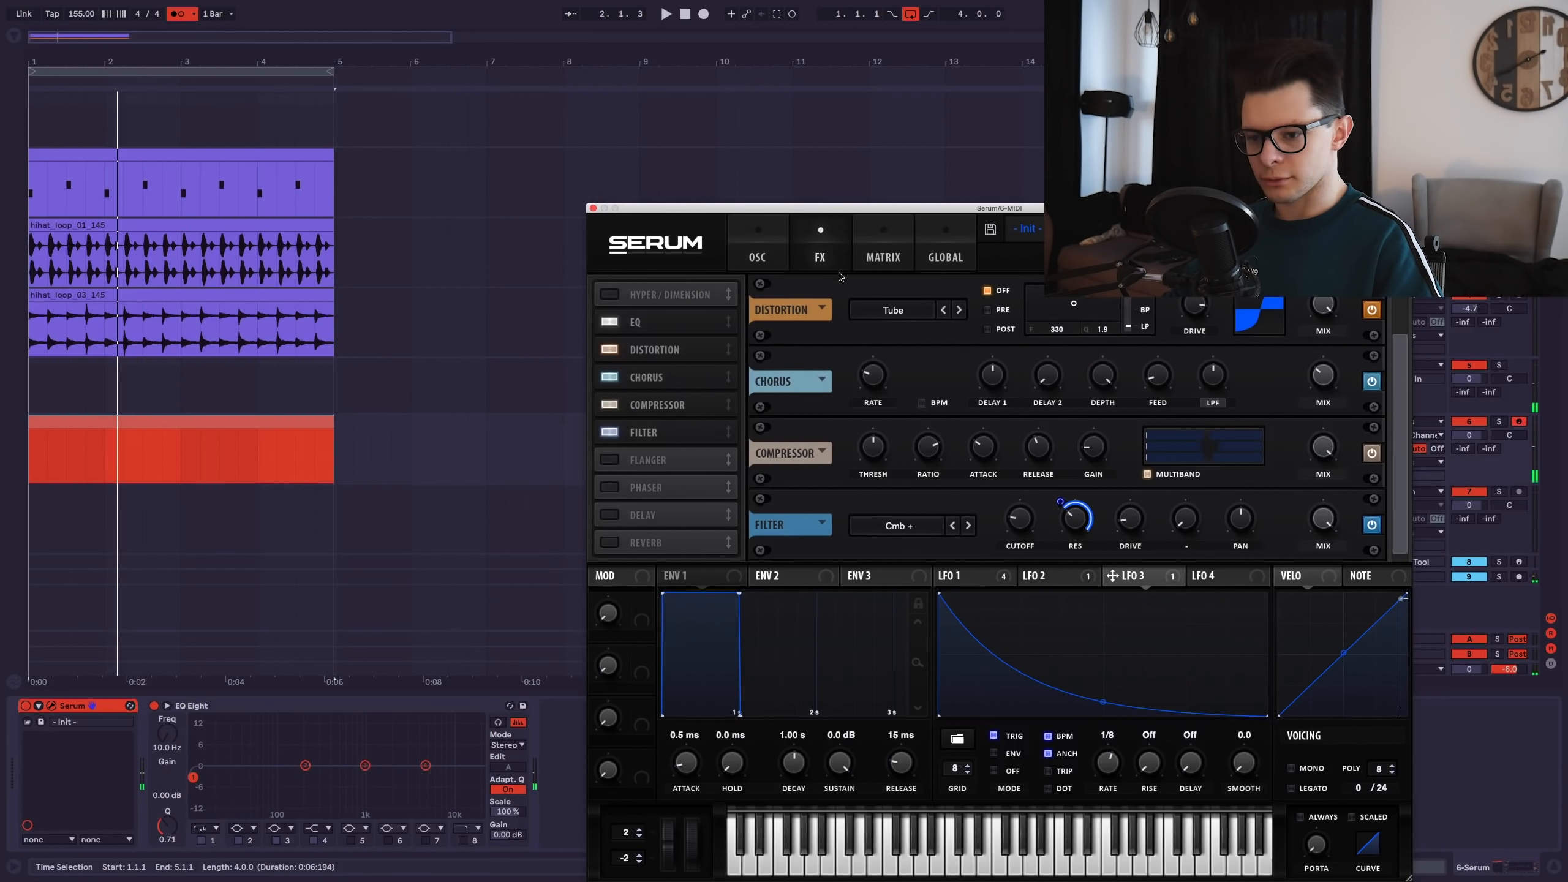
# Compare the shapes of LFO 1, LFO 2 and LFO 3.
pyautogui.click(1043, 578)
pyautogui.click(958, 578)
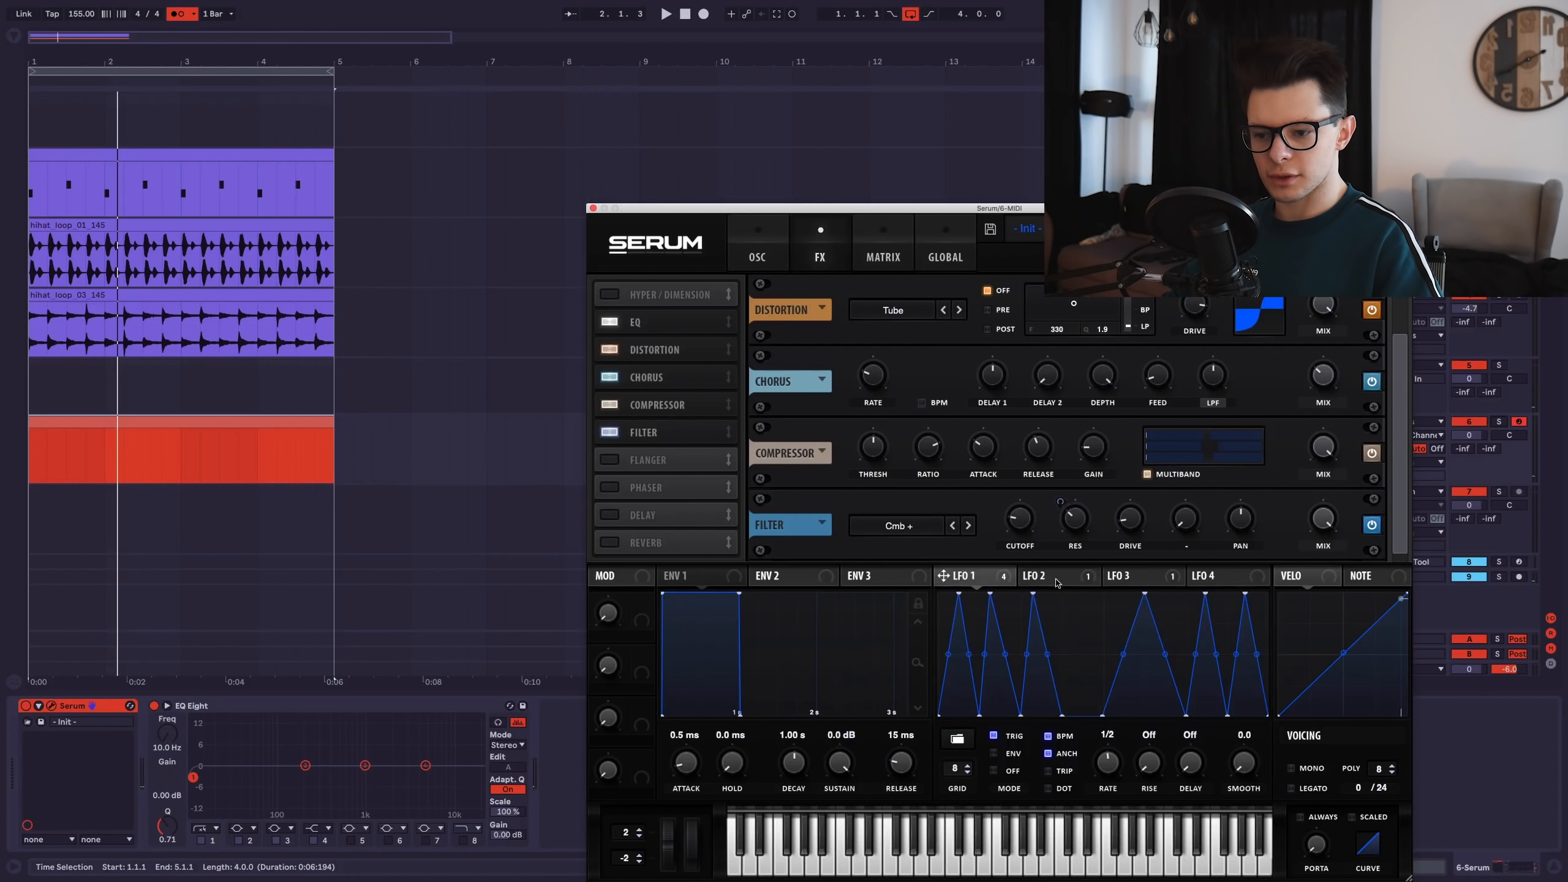
pyautogui.click(1040, 578)
pyautogui.click(1124, 578)
pyautogui.click(957, 578)
pyautogui.click(1039, 579)
pyautogui.click(1123, 578)
pyautogui.click(1042, 578)
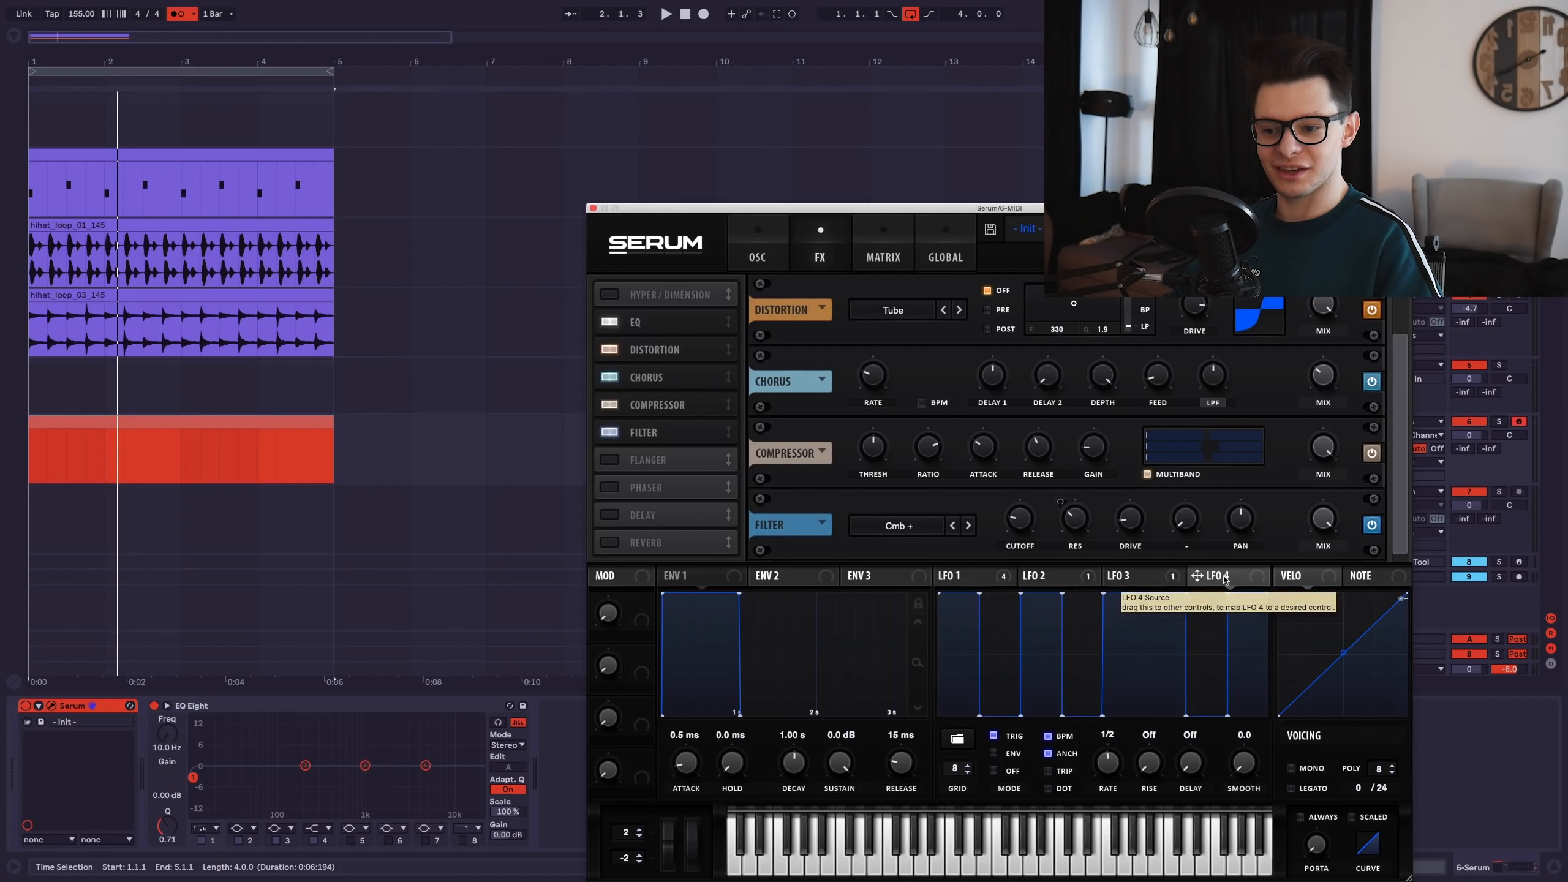
# Map LFO 4 to the Filter effect's cutoff and reshape the LFO 3 and LFO 4 curves.
pyautogui.moveTo(1221, 577); pyautogui.dragTo(1006, 512)
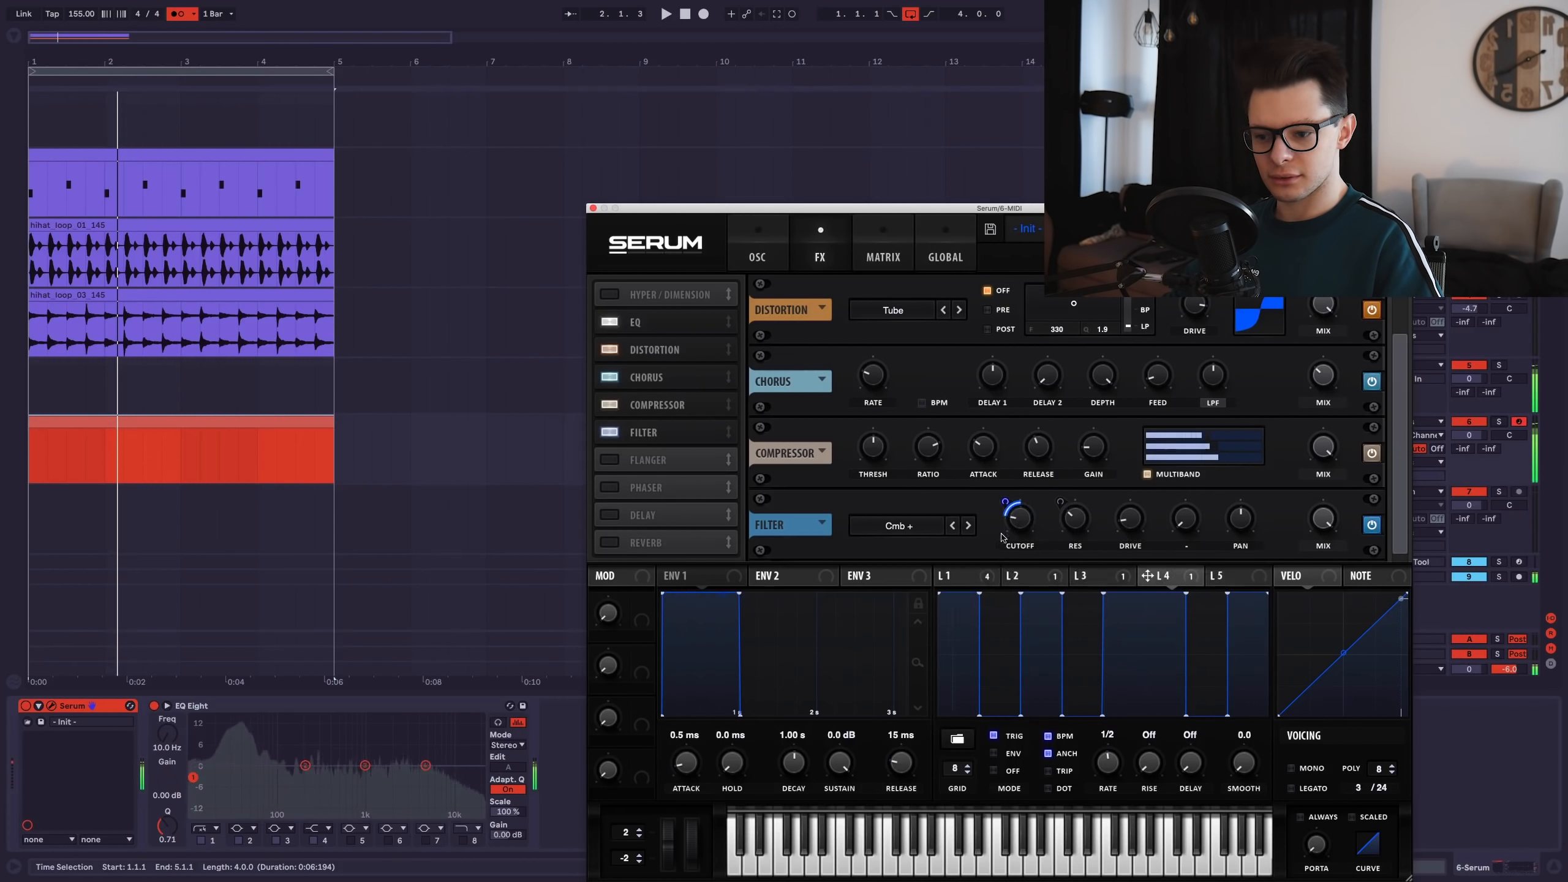
pyautogui.click(1087, 576)
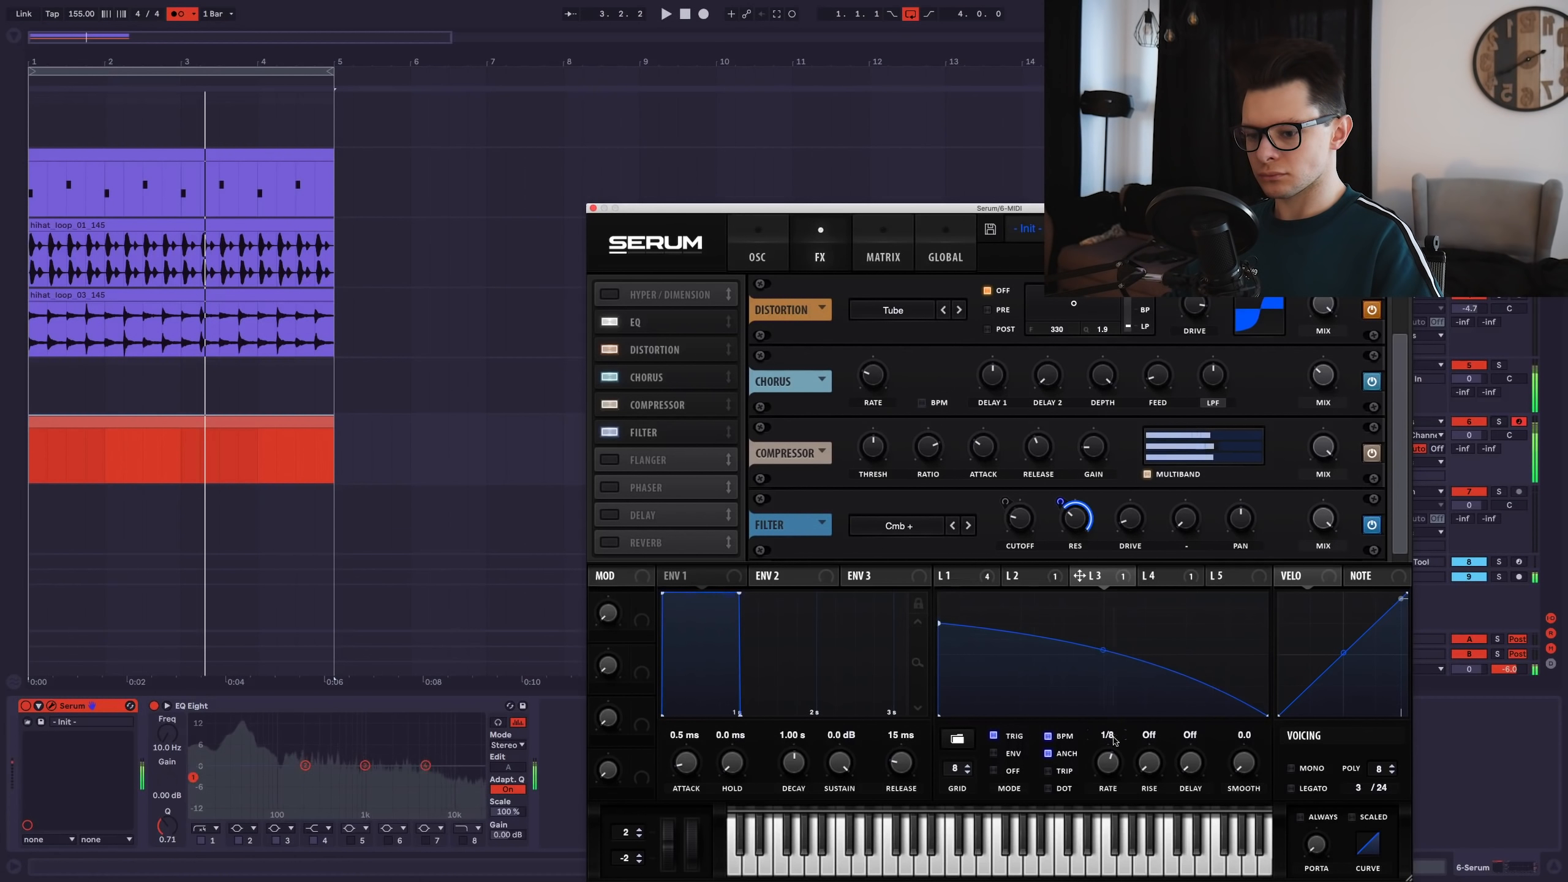
pyautogui.click(1181, 577)
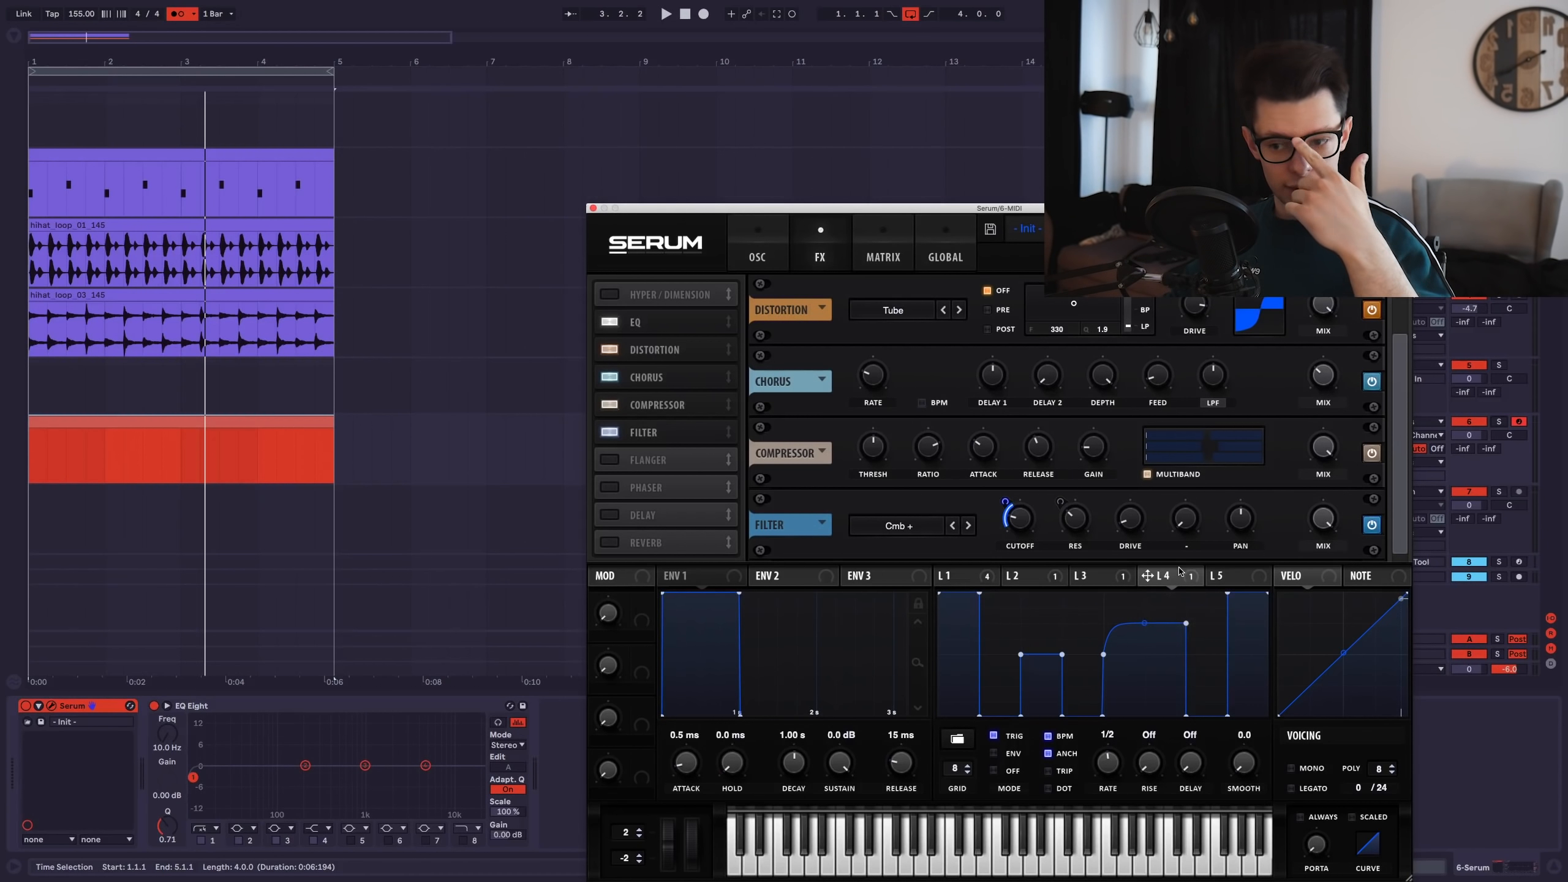
pyautogui.moveTo(1020, 517)
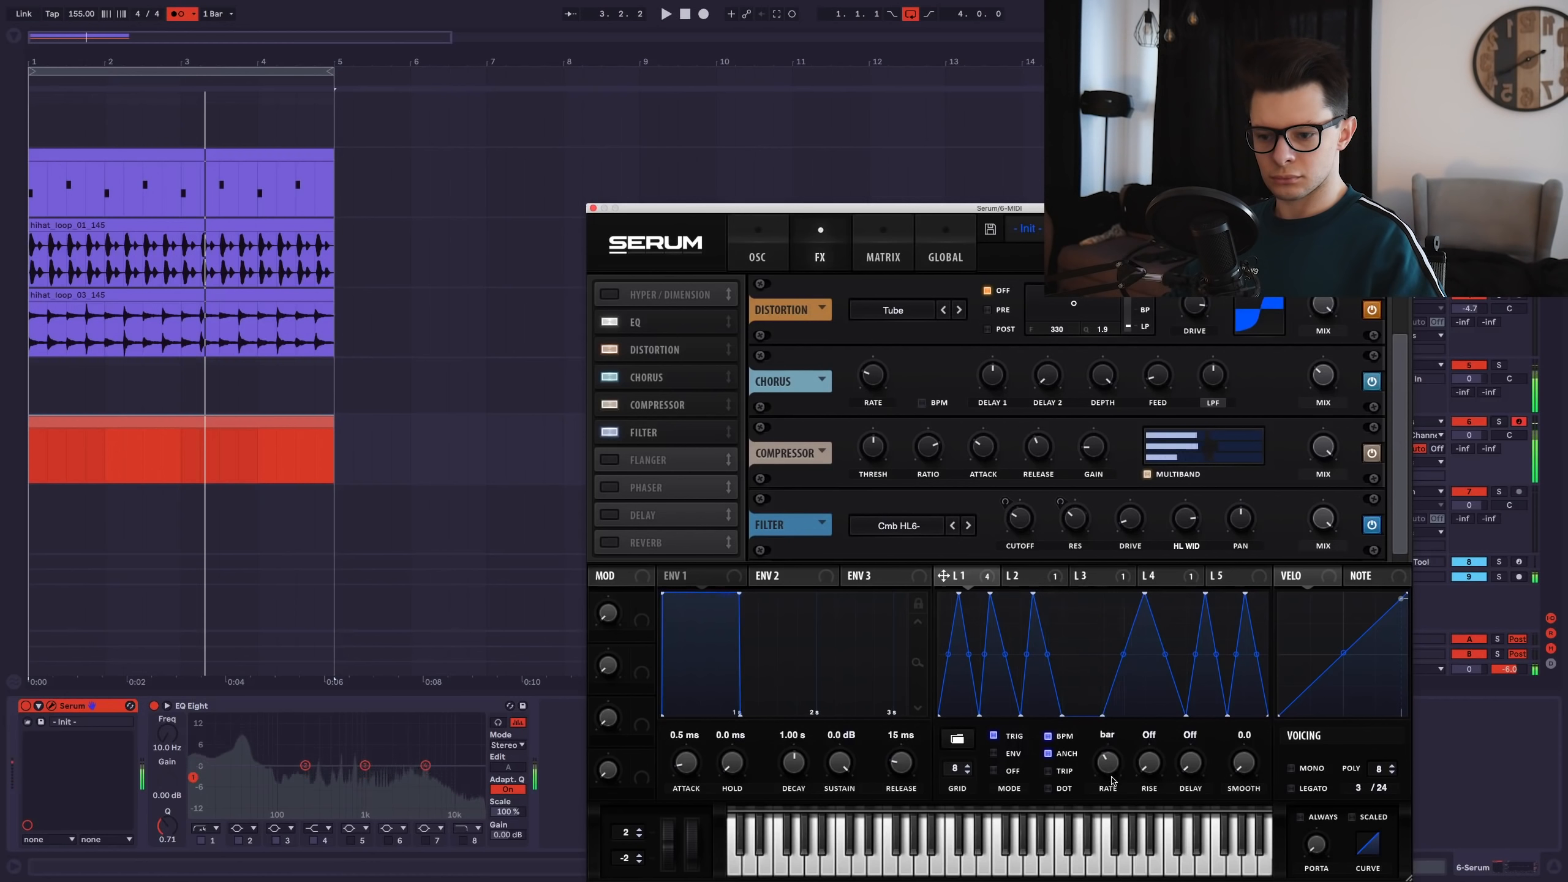
# Replace LFO 3 with LFO 1 as the Filter effect's resonance modulator and split LFO 1's wide peak into two narrow ones.
pyautogui.press('space')
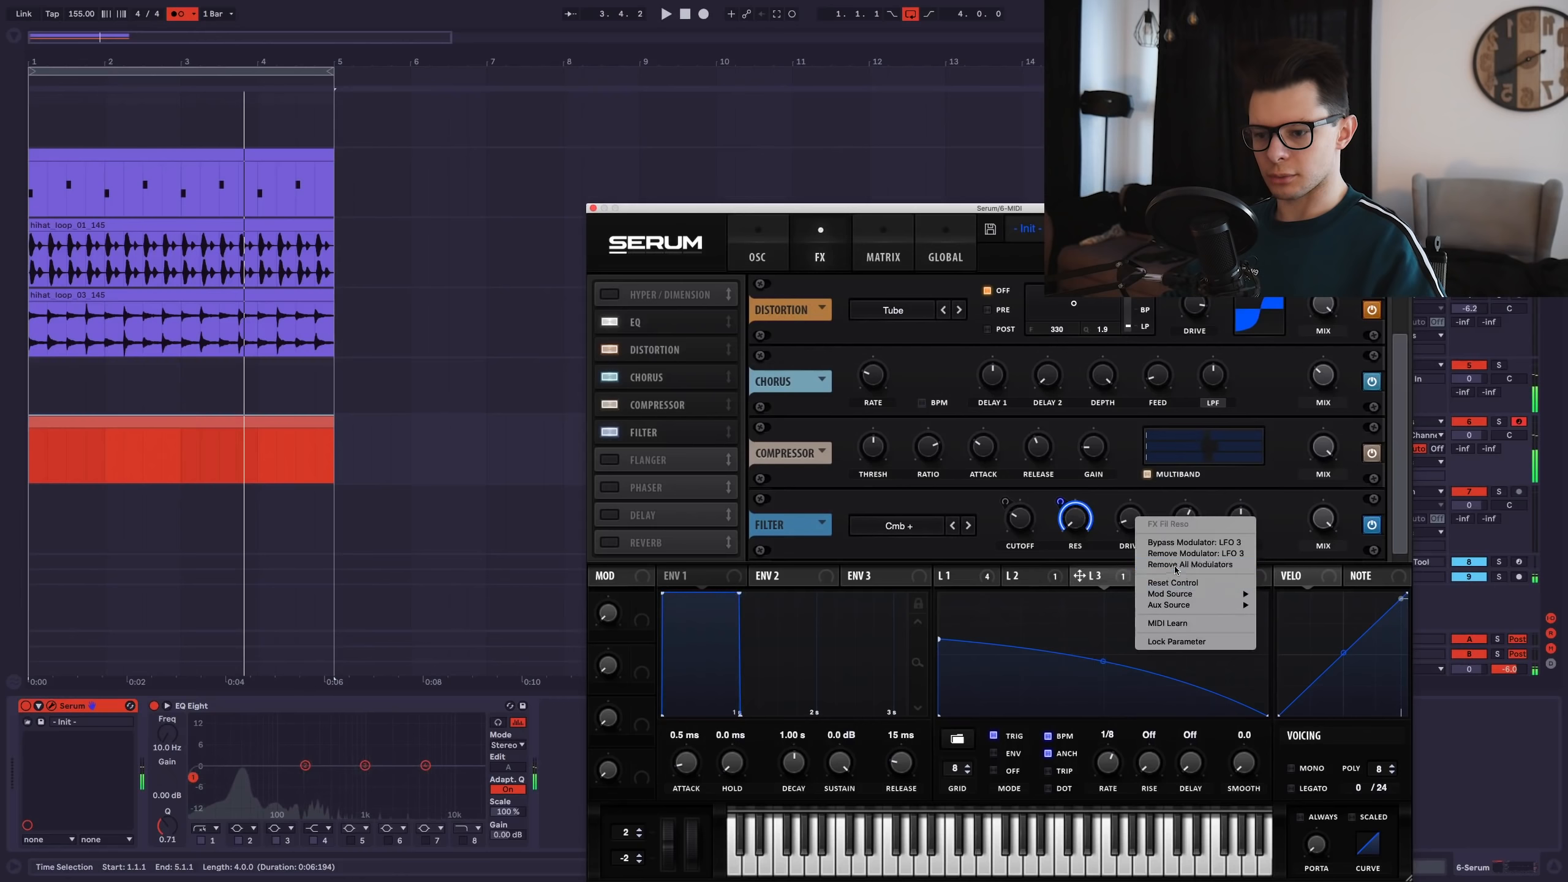
pyautogui.moveTo(943, 576); pyautogui.dragTo(1082, 524)
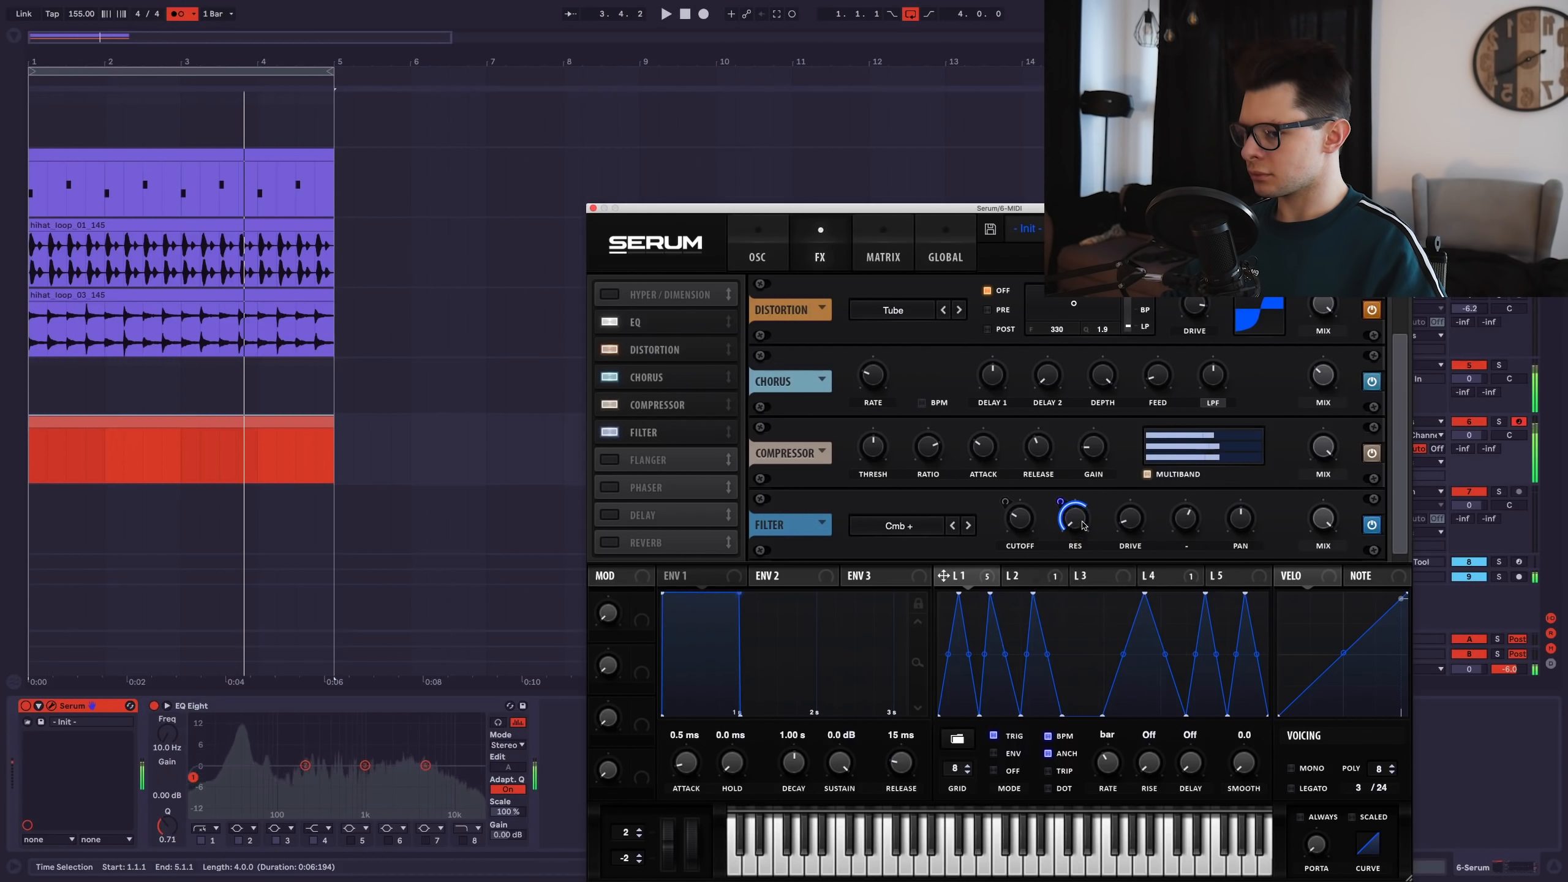
pyautogui.moveTo(1145, 593); pyautogui.dragTo(1123, 581)
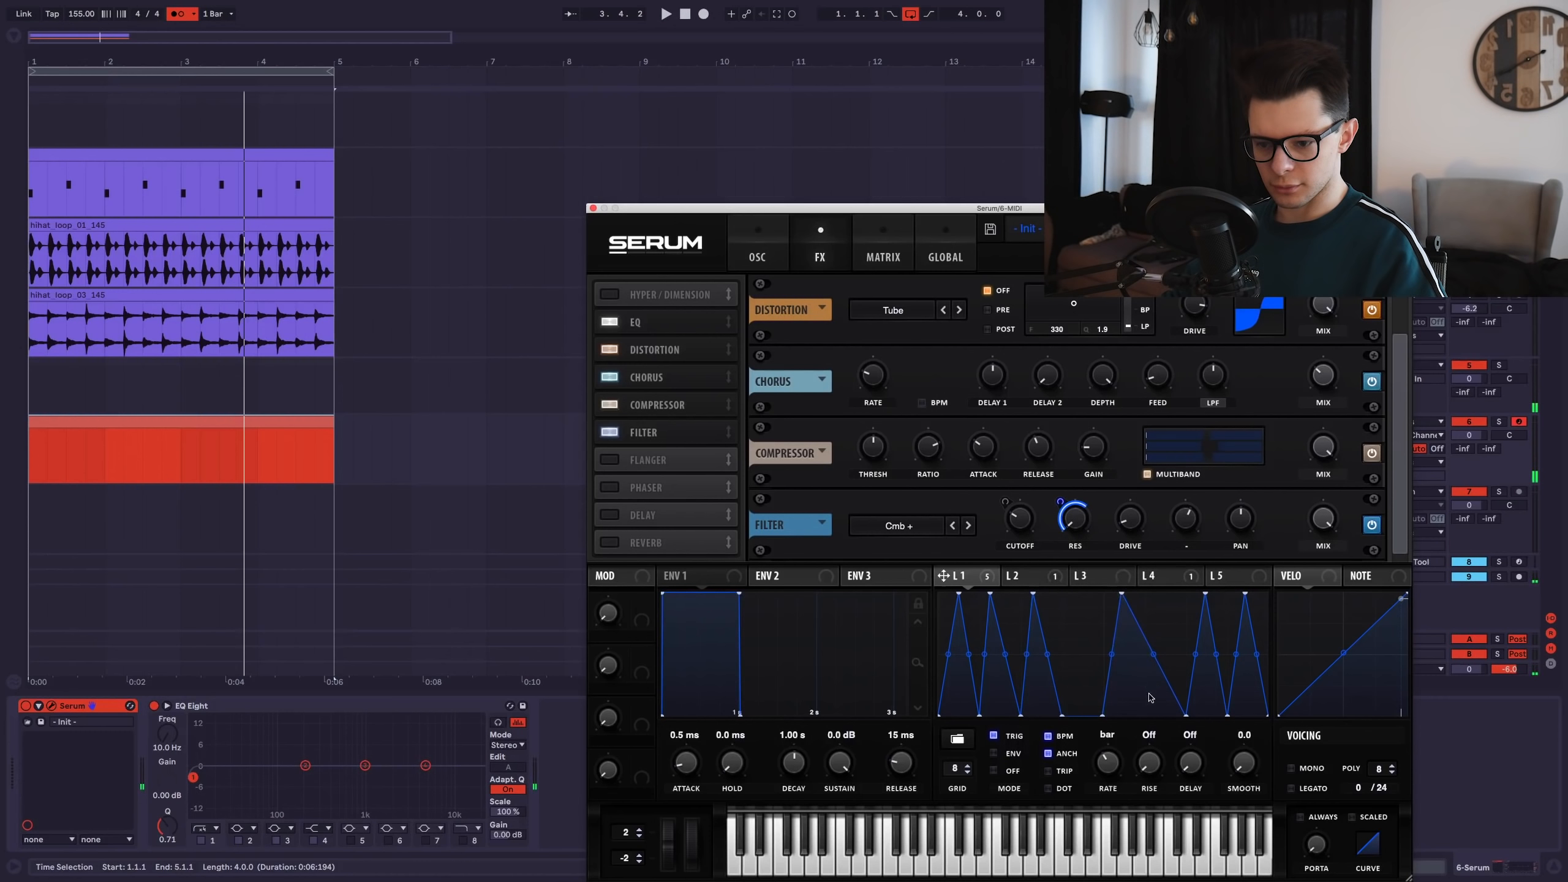
pyautogui.moveTo(1146, 734); pyautogui.dragTo(1160, 567)
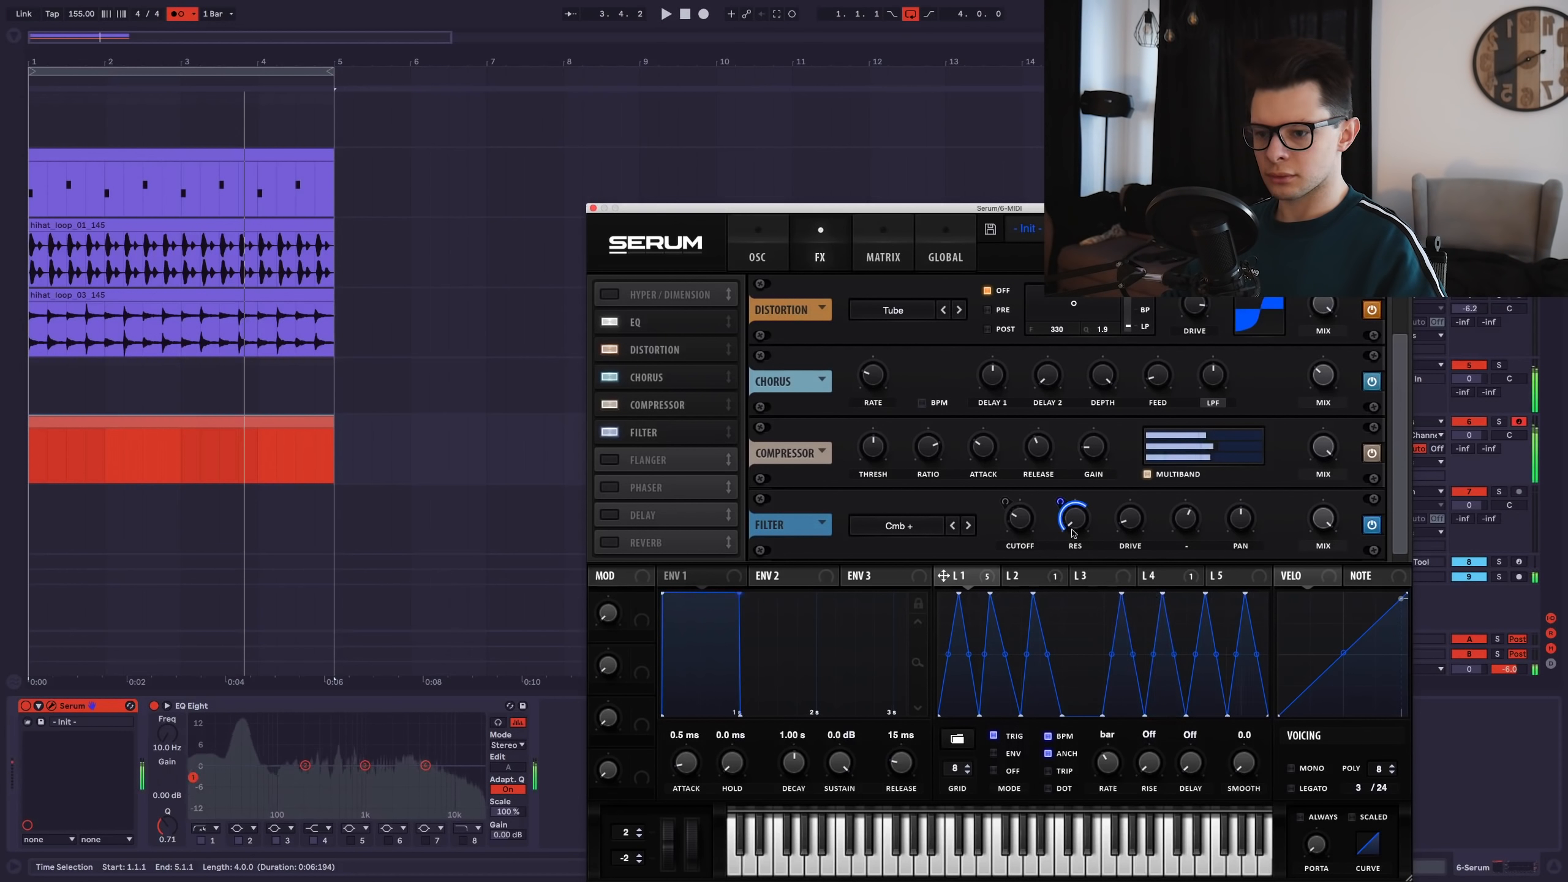
# Show Serum's oscillator page, move its window clear of the clips and open the Serum track's MIDI clip for editing.
pyautogui.click(758, 256)
pyautogui.moveTo(664, 214); pyautogui.dragTo(715, 299)
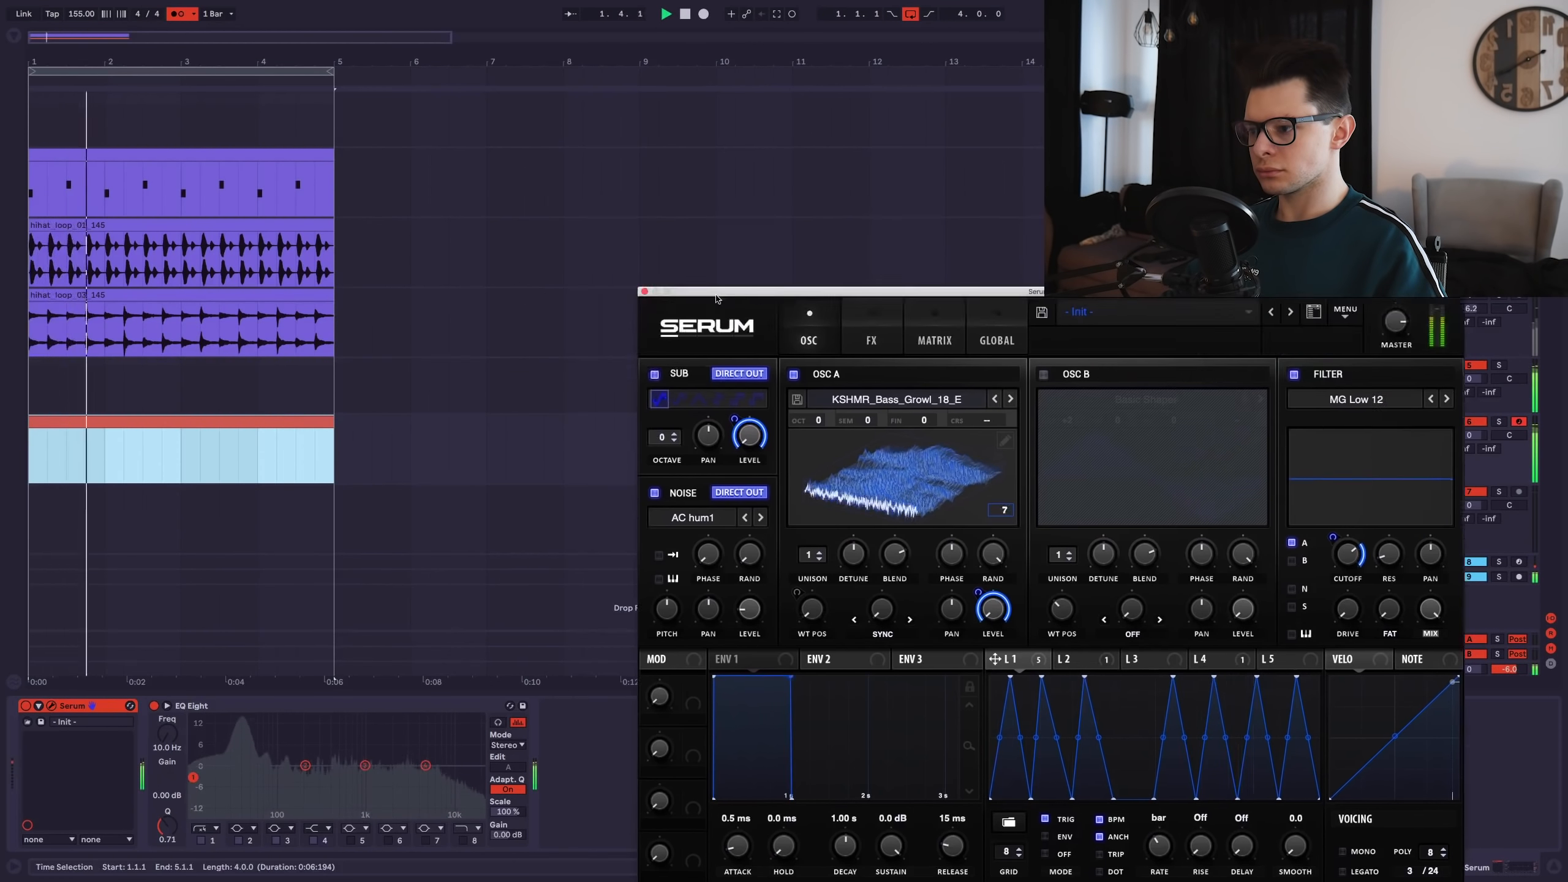
pyautogui.doubleClick(110, 450)
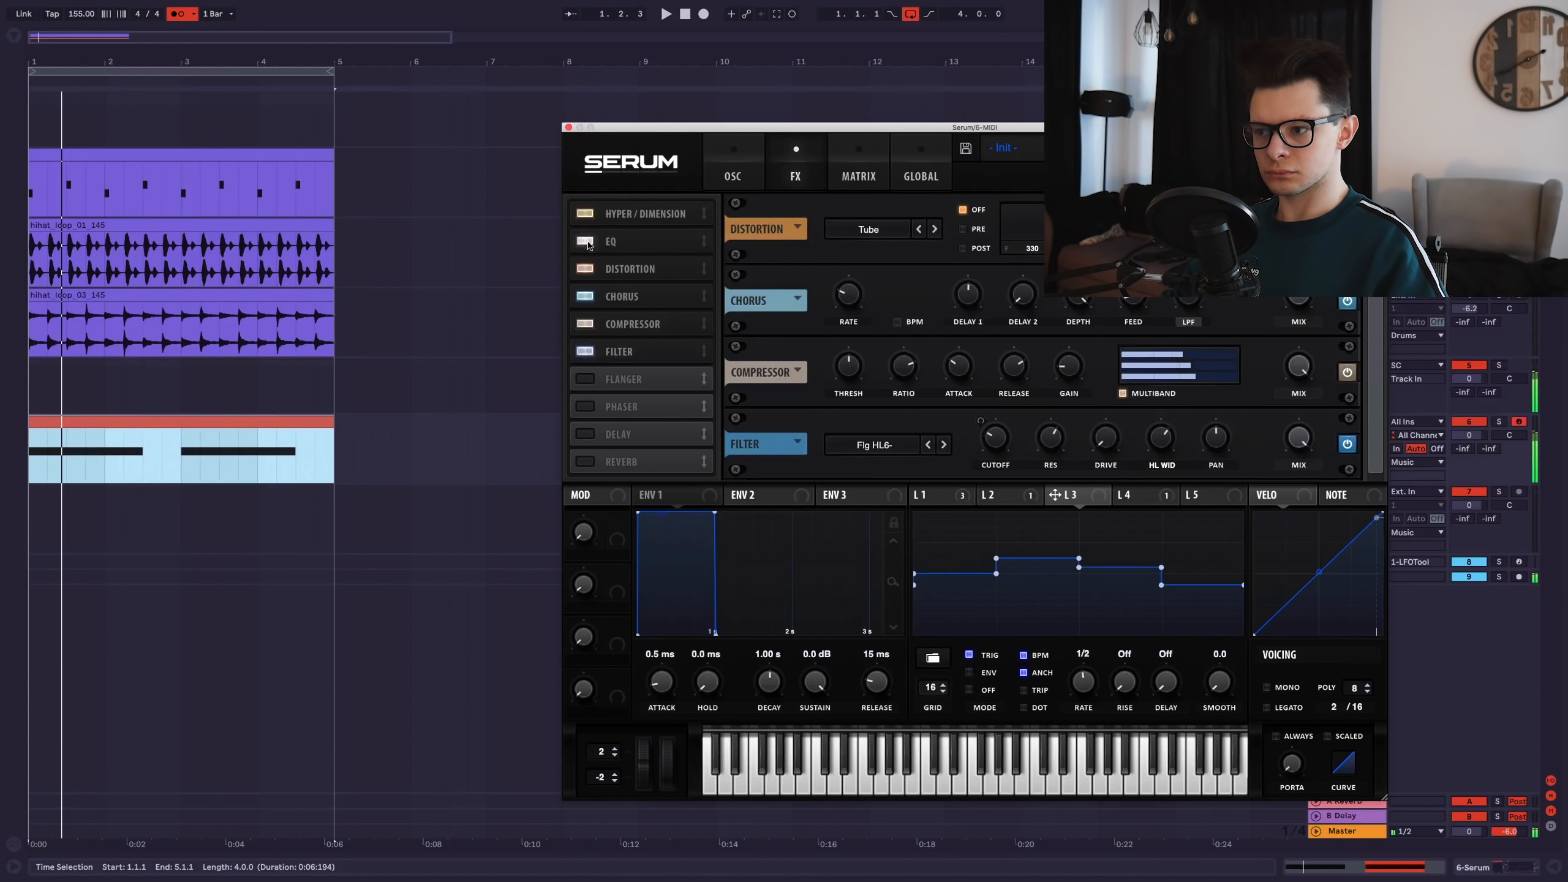
# Disable the Hyper/Dimension effect, set the Filter effect's cutoff to about 77 Hz and play the loop.
pyautogui.click(585, 213)
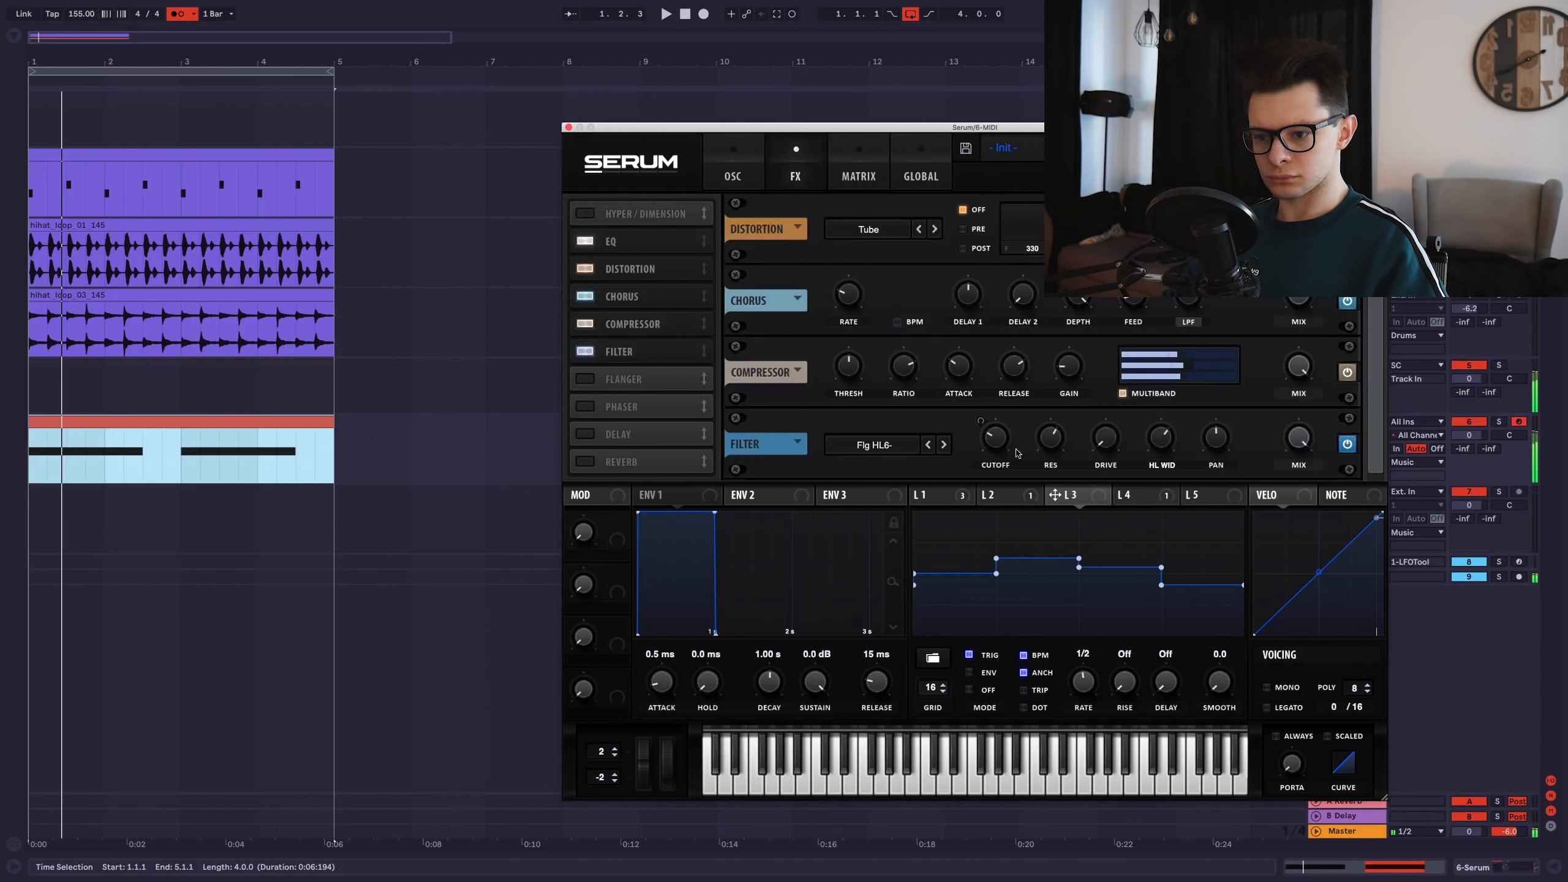
pyautogui.moveTo(998, 449)
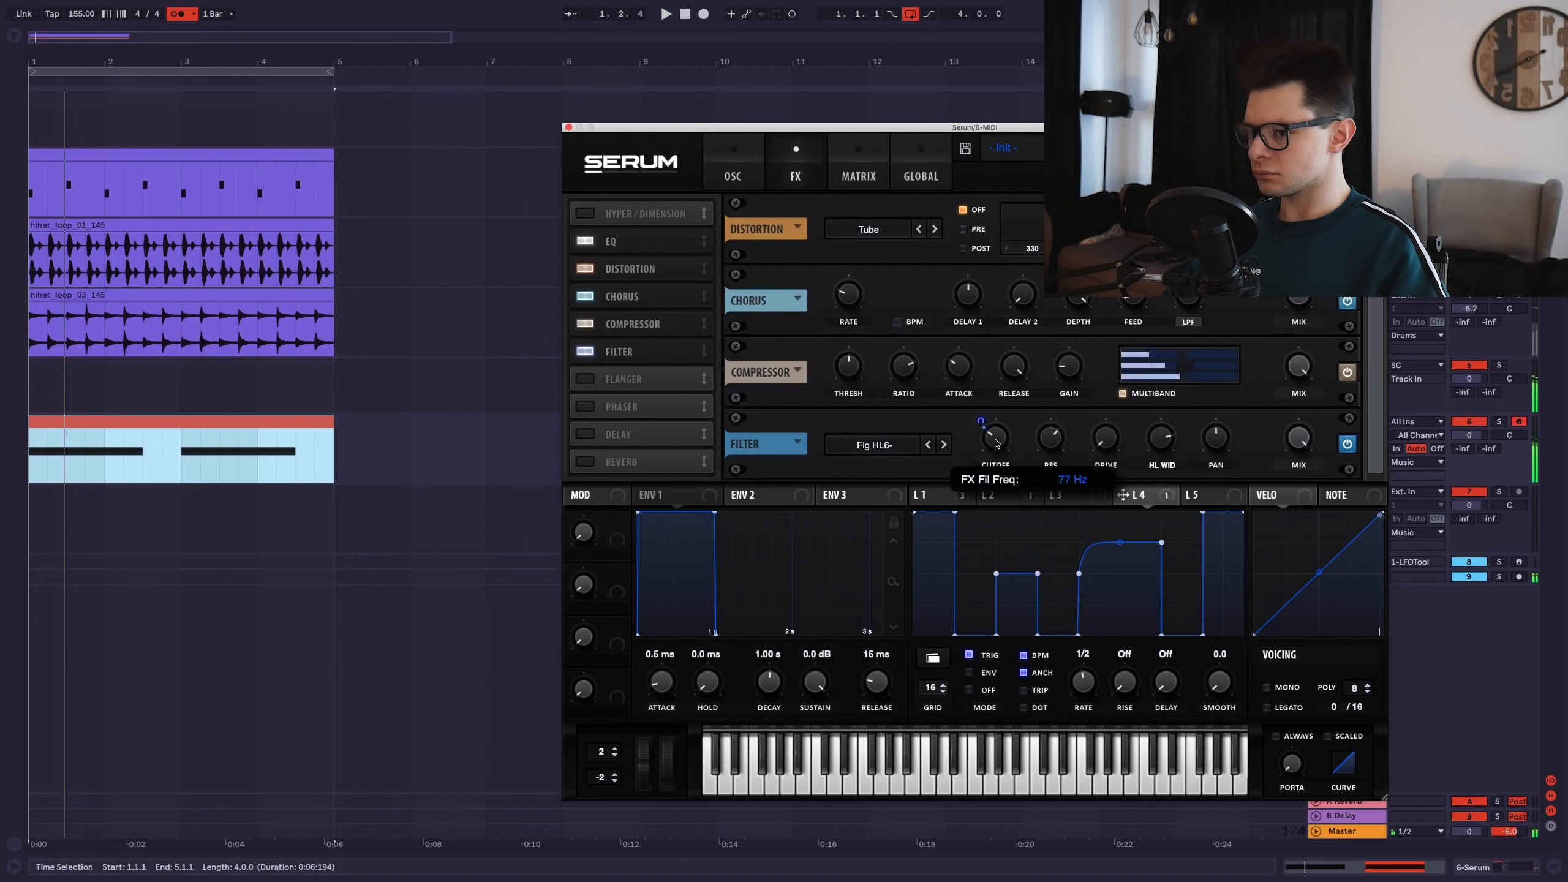
pyautogui.press('space')
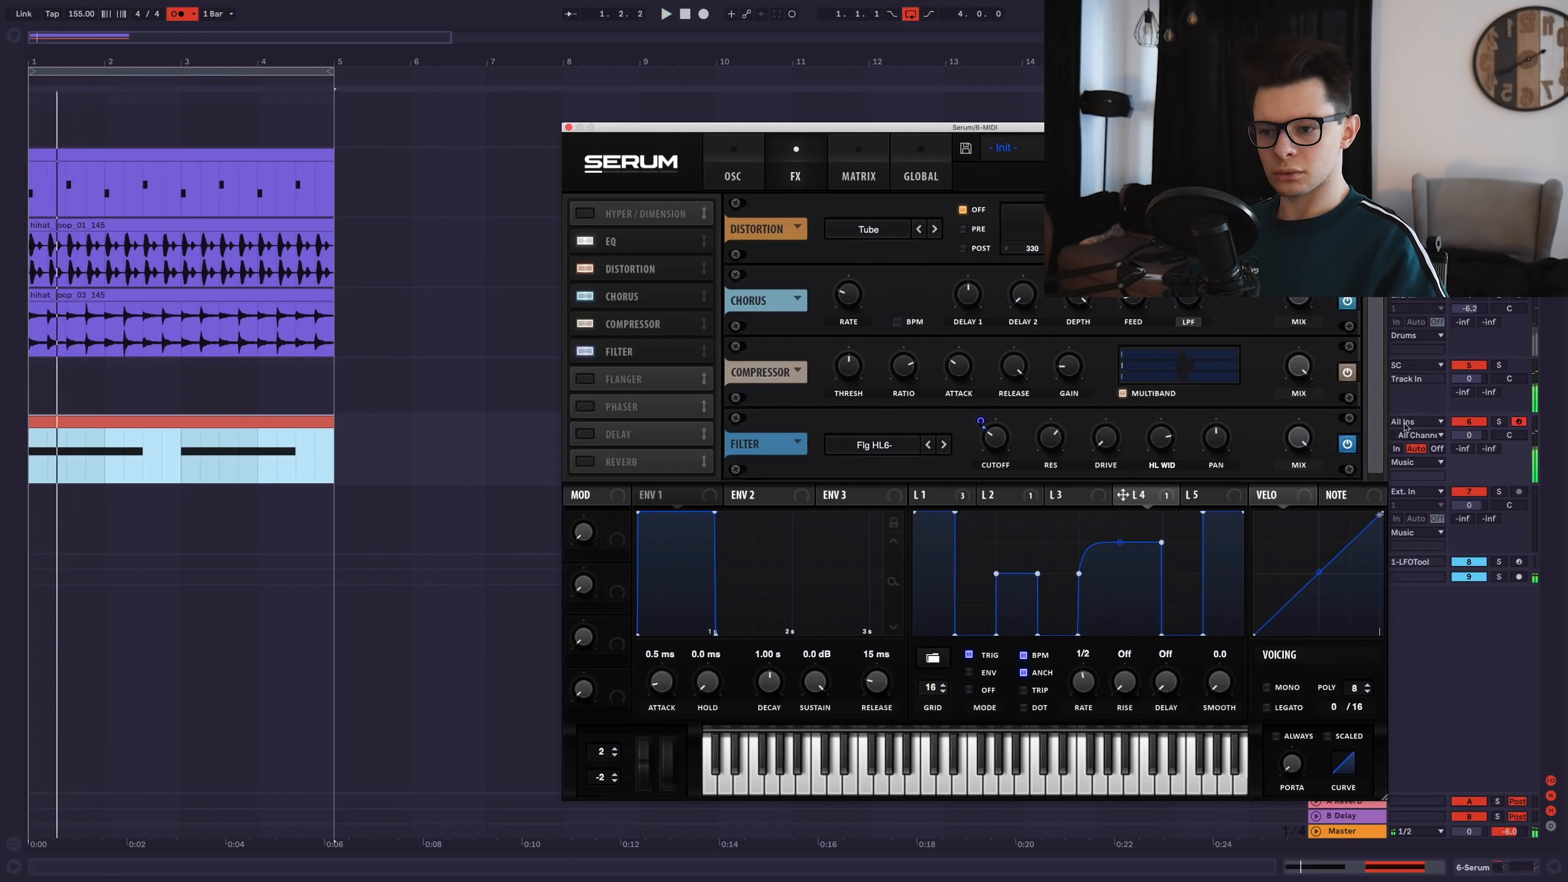
pyautogui.press('space')
pyautogui.press('space')
# Move Serum's window away from the arrangement and select the Serum track's four-bar MIDI clip.
pyautogui.moveTo(634, 128); pyautogui.dragTo(872, 235)
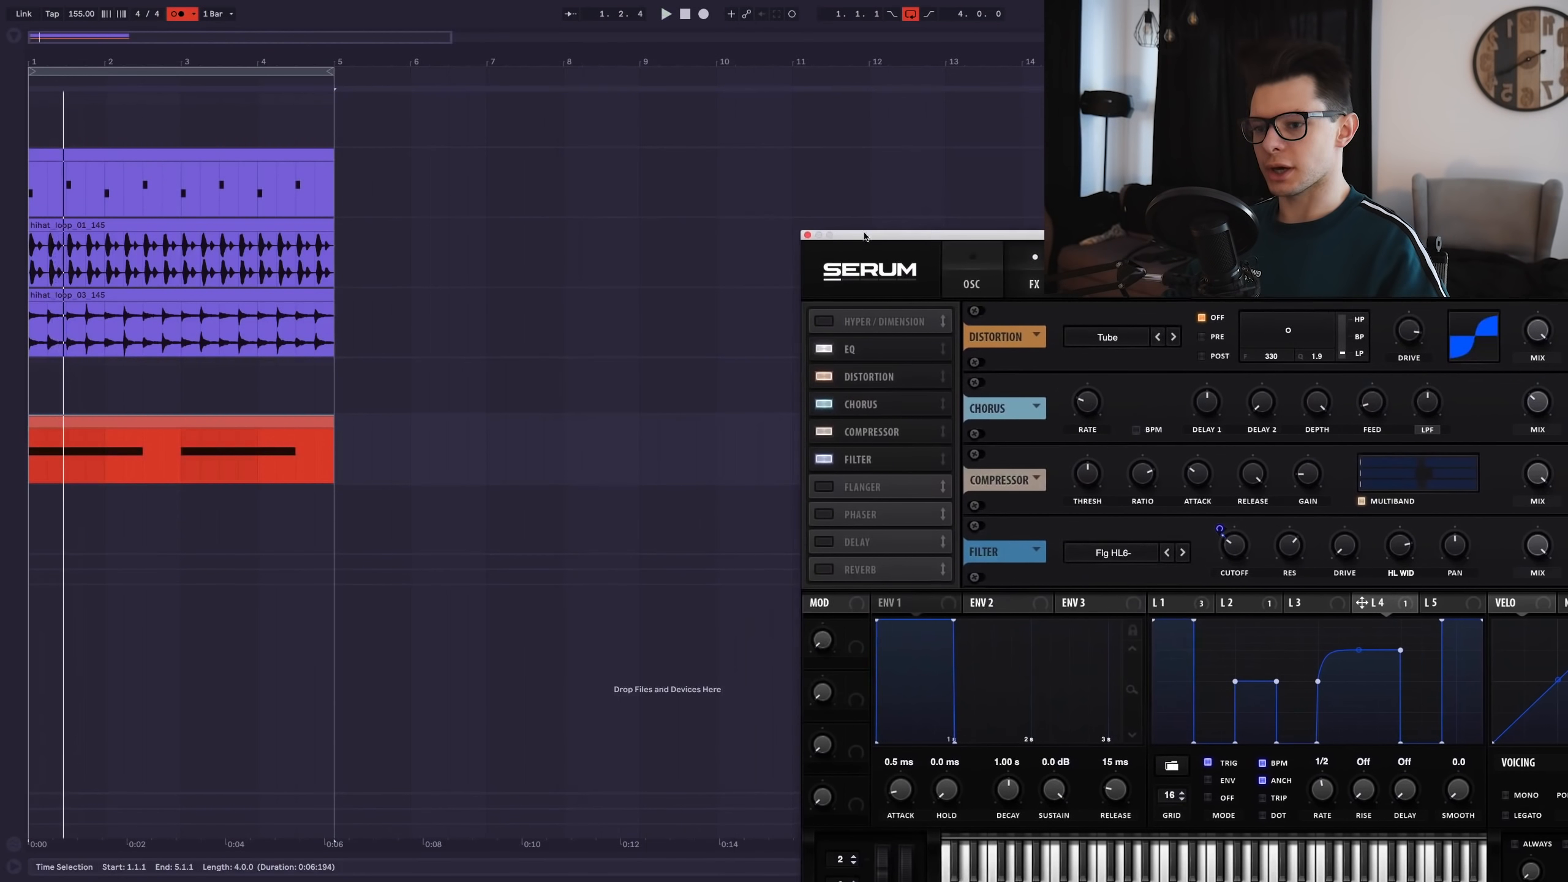
pyautogui.click(620, 334)
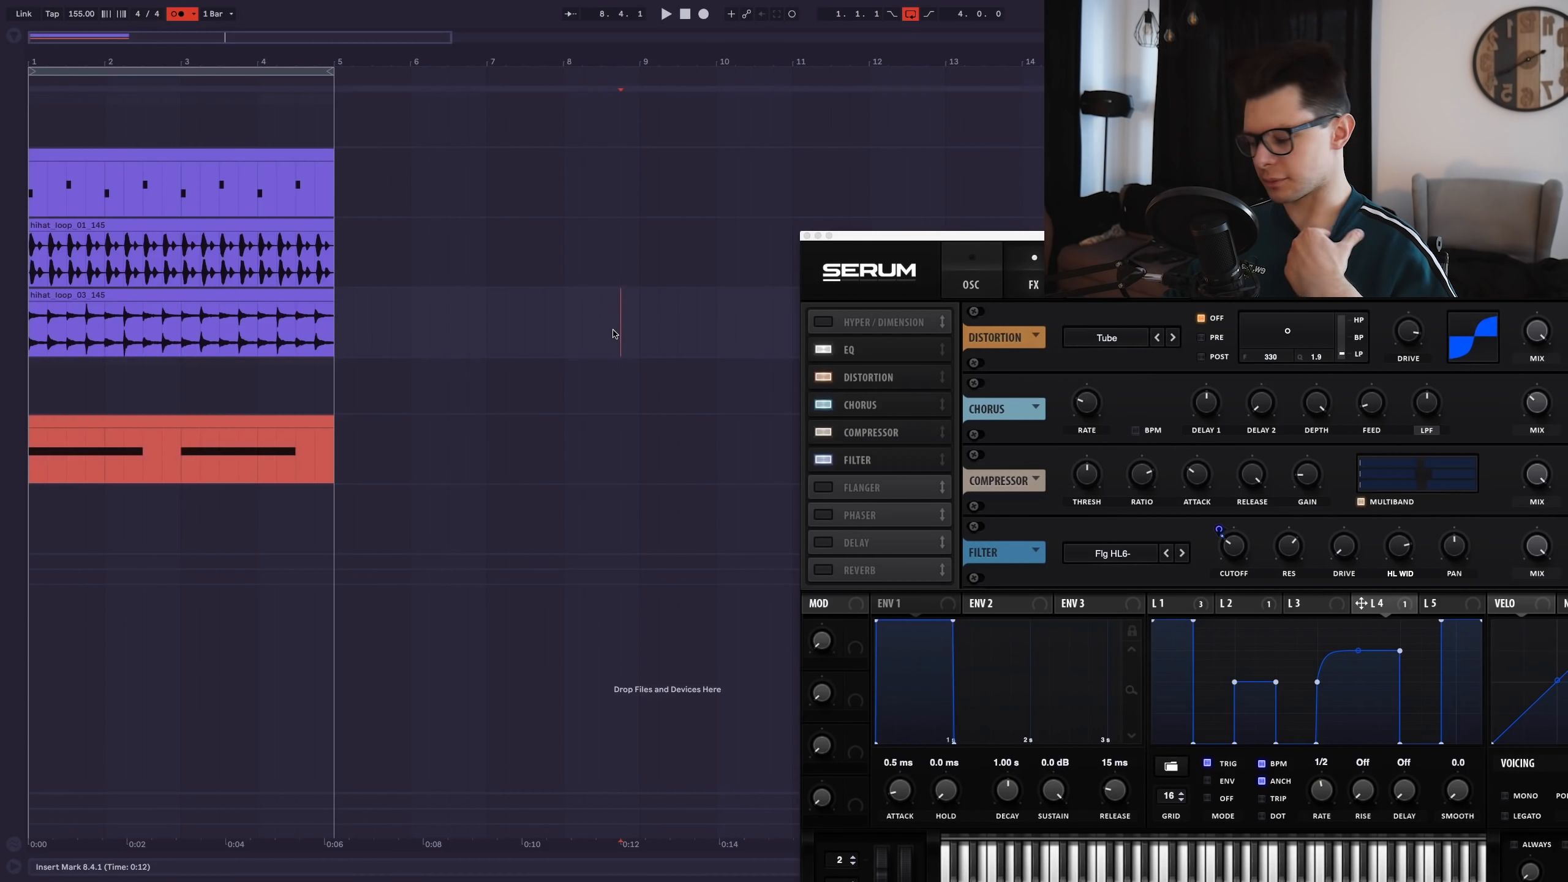
pyautogui.scroll(3, 315, 335)
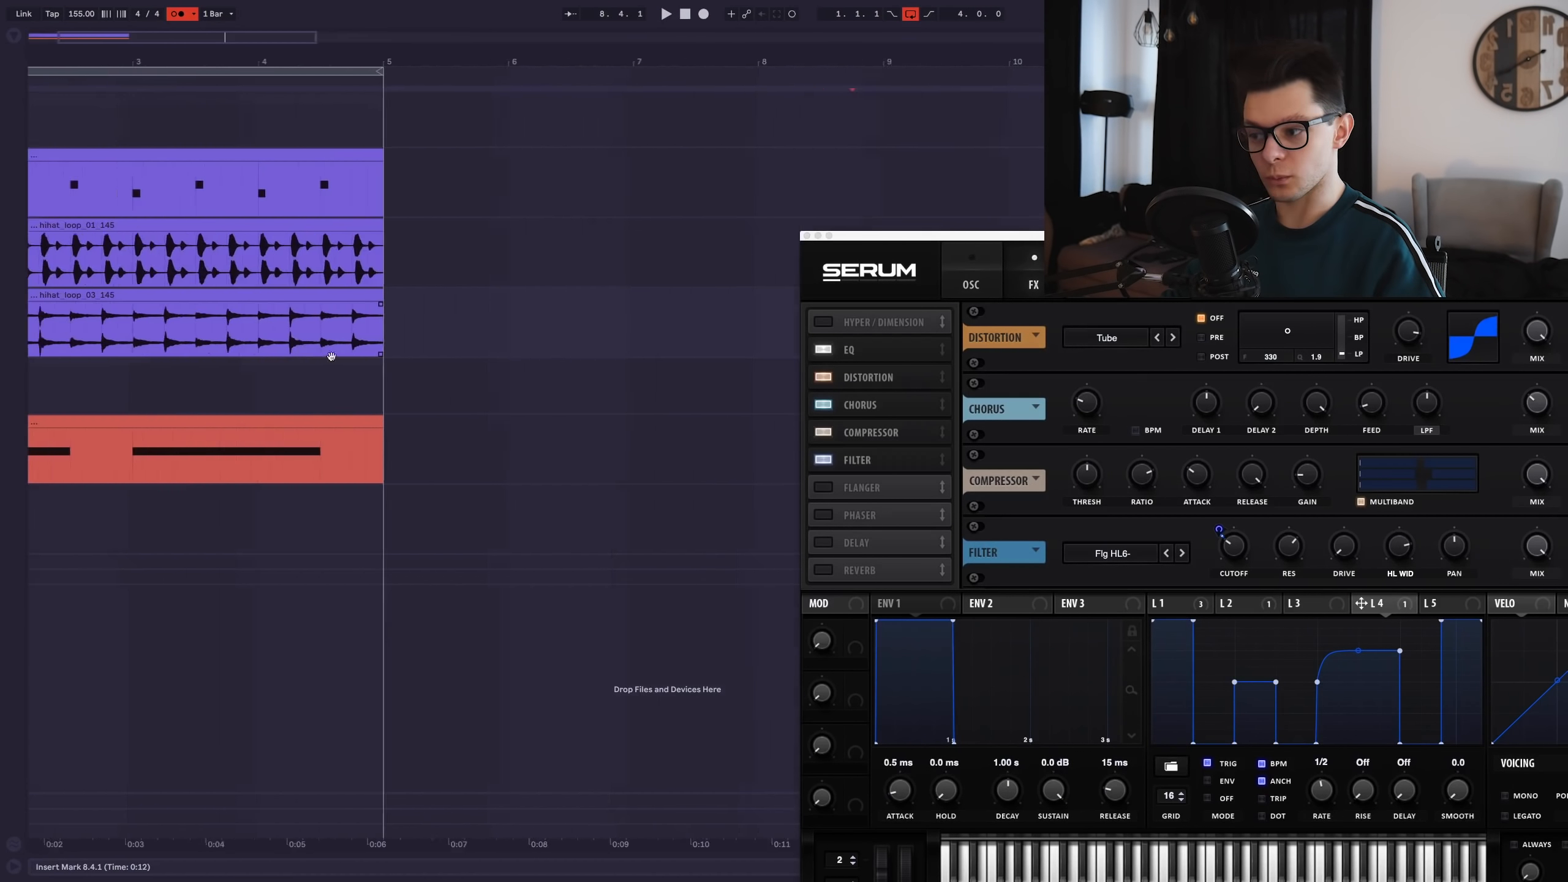
pyautogui.click(525, 423)
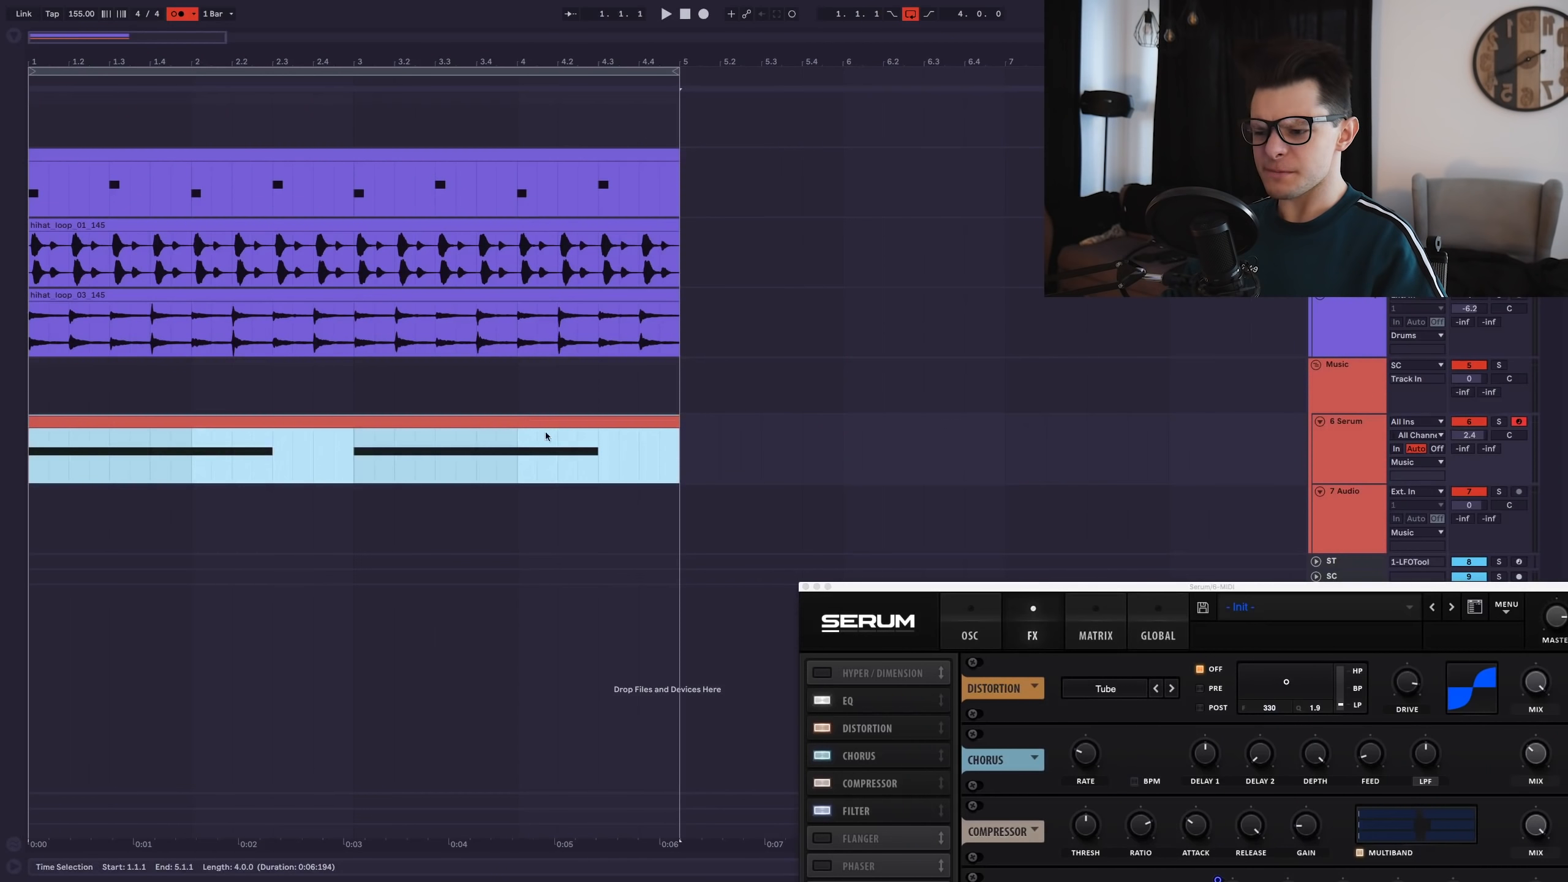
pyautogui.scroll(3, 394, 463)
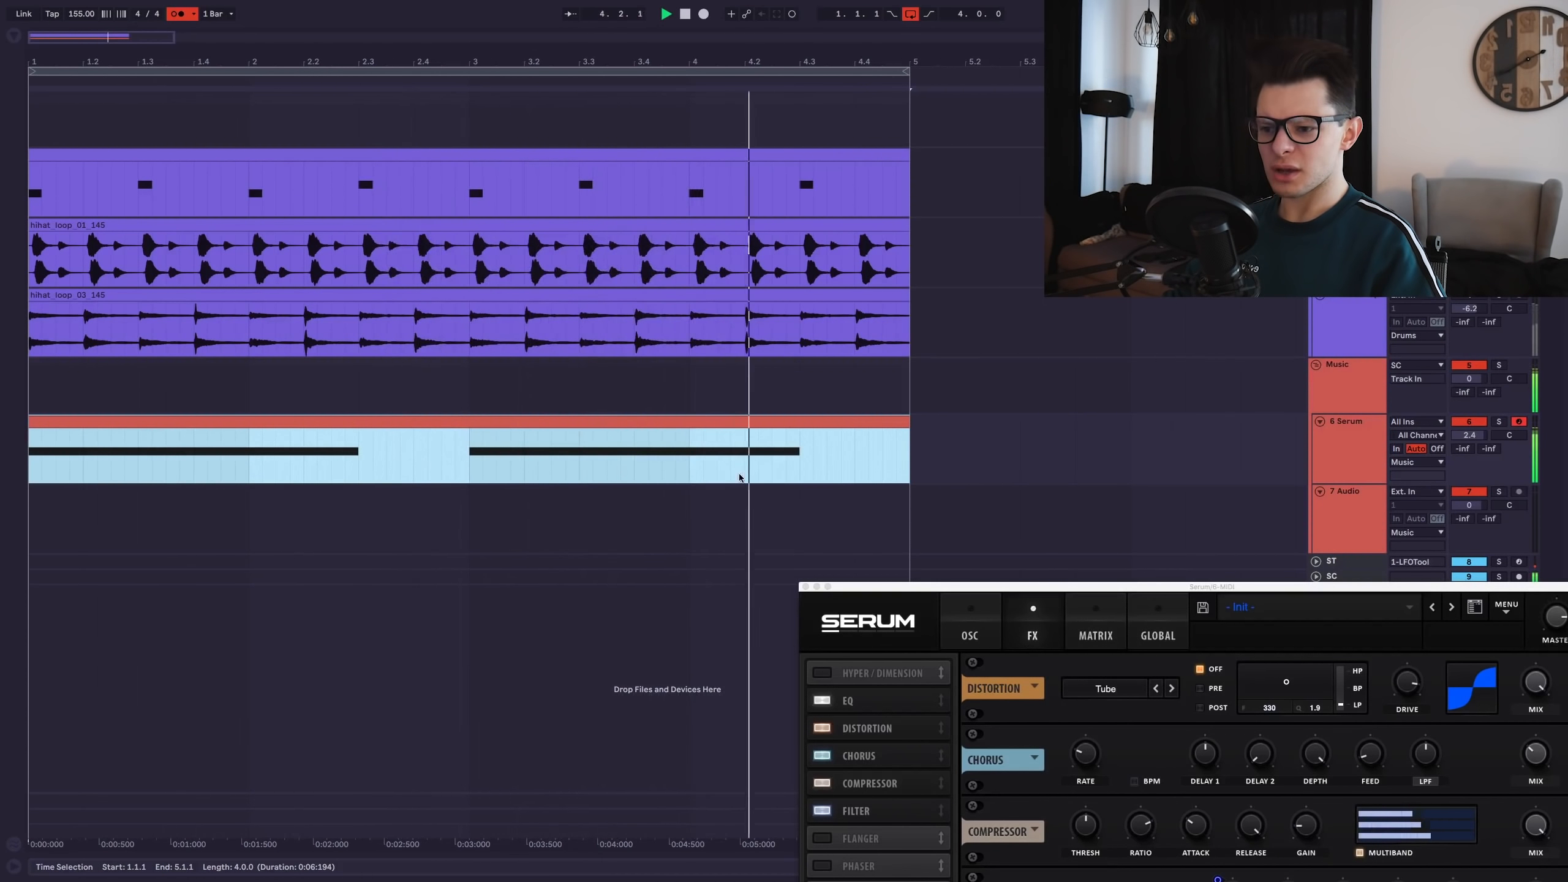
# Enable oscillator B with the Basic Shapes wavetable and adjust its wavetable position.
pyautogui.moveTo(1044, 594); pyautogui.dragTo(700, 157)
pyautogui.click(624, 193)
pyautogui.click(856, 228)
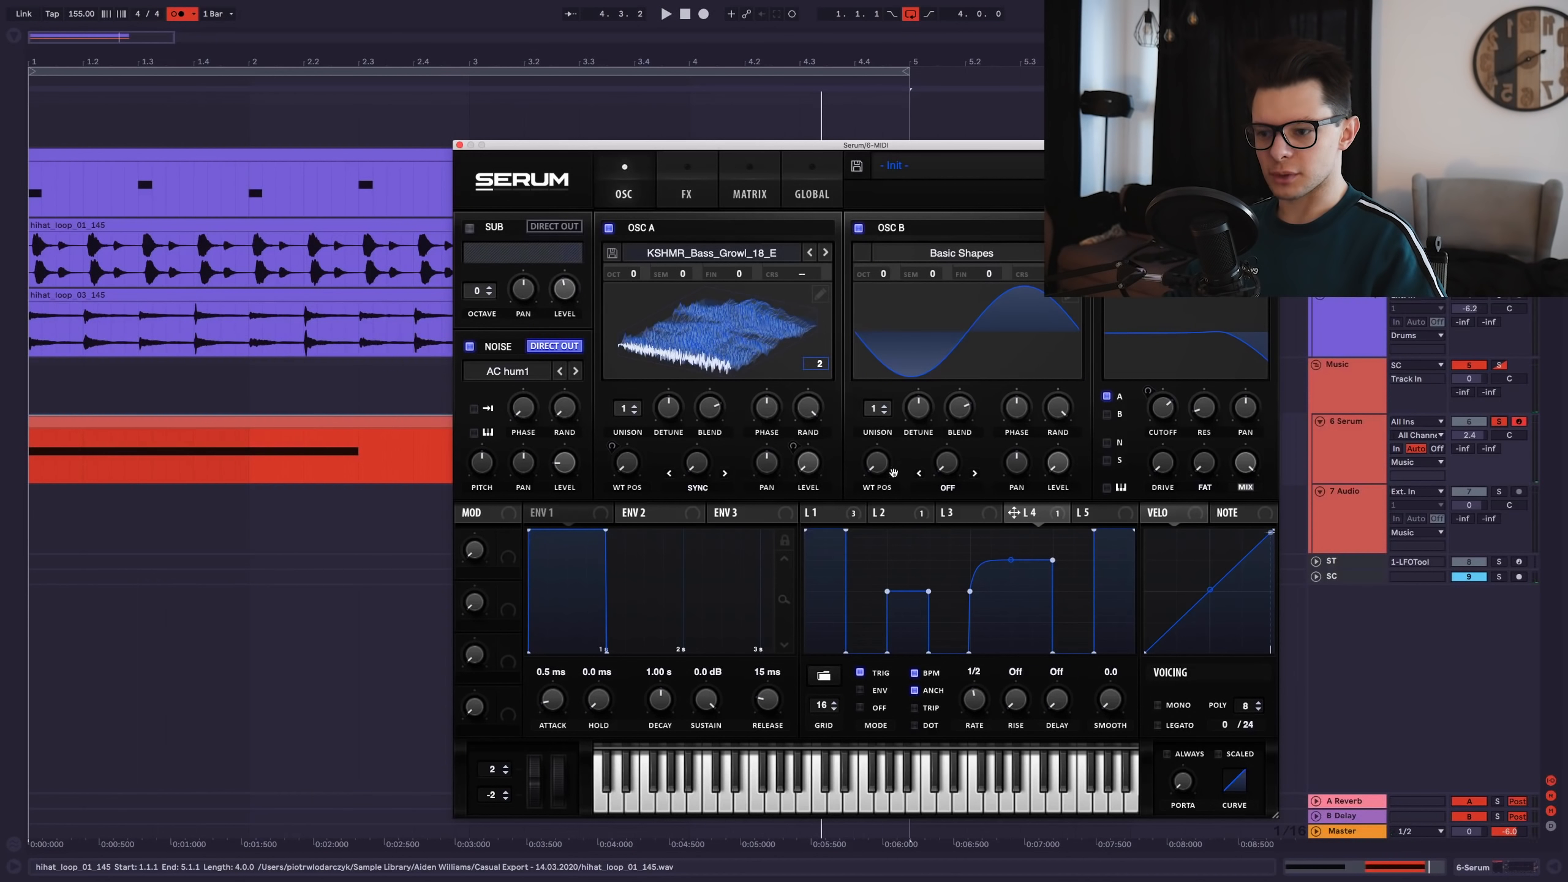
pyautogui.moveTo(893, 472); pyautogui.dragTo(892, 395)
pyautogui.click(662, 176)
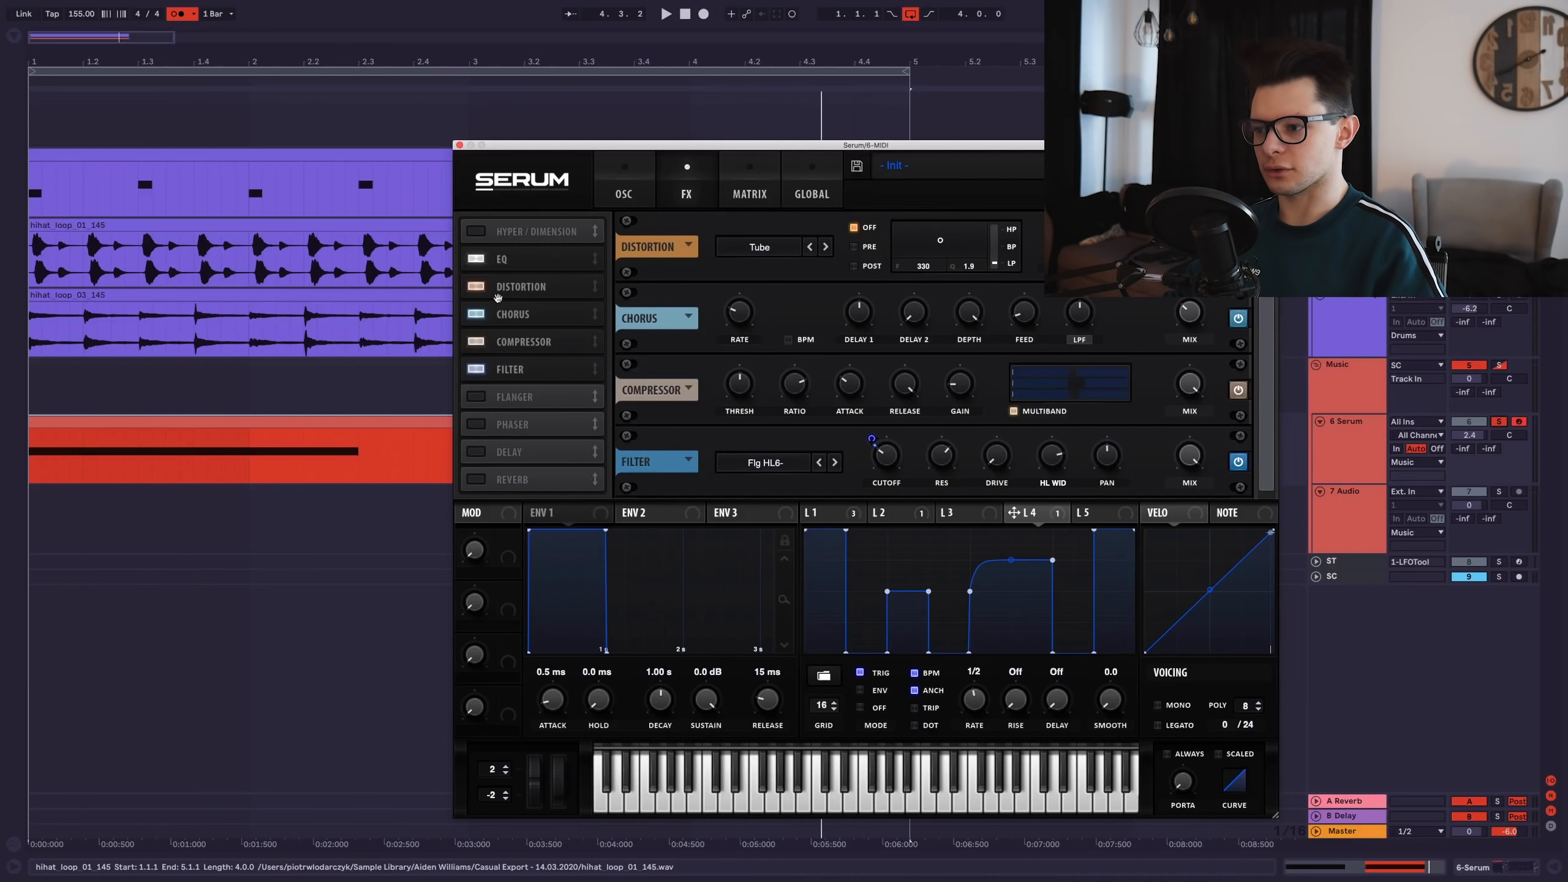
# While the loop plays, raise oscillator B's unison to 5 voices and assign LFO 1 to oscillator B's level.
pyautogui.click(608, 193)
pyautogui.press('space')
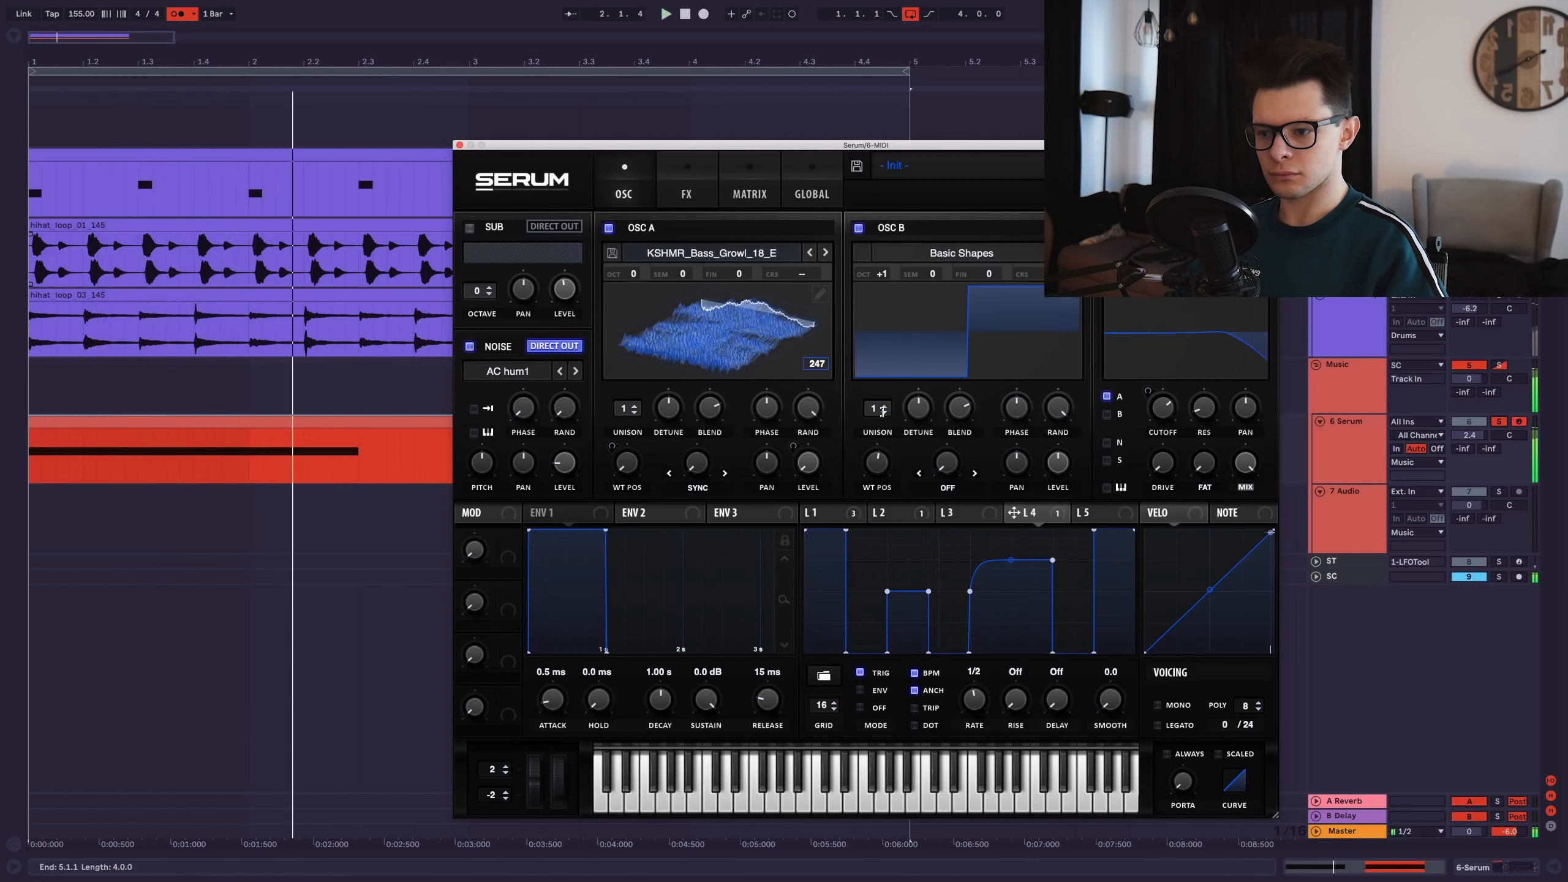
pyautogui.moveTo(873, 408); pyautogui.dragTo(876, 395)
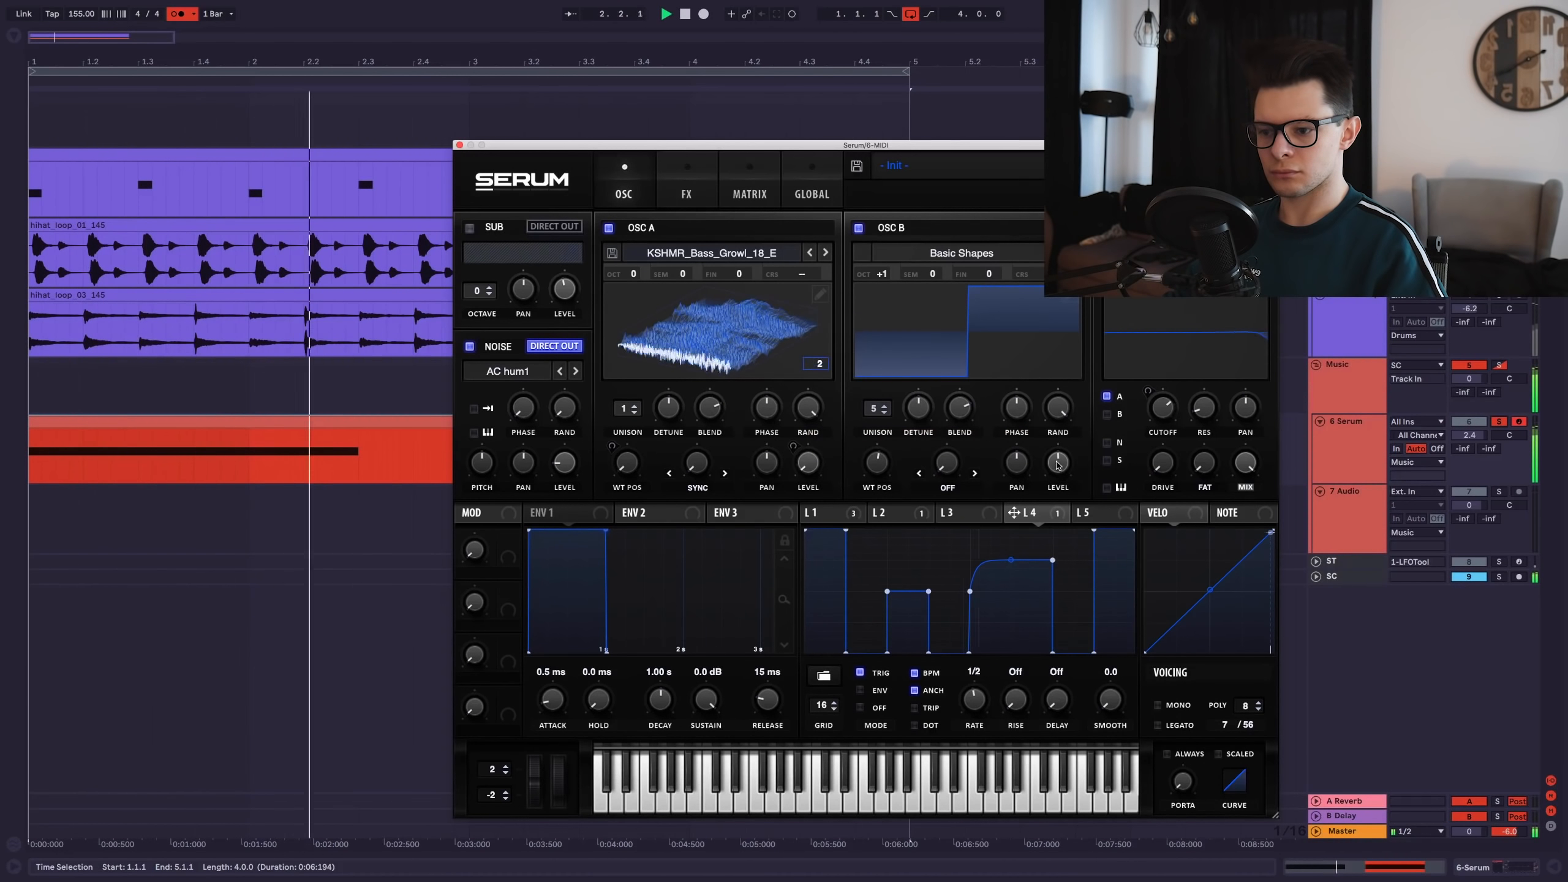
pyautogui.moveTo(810, 512); pyautogui.dragTo(1056, 462)
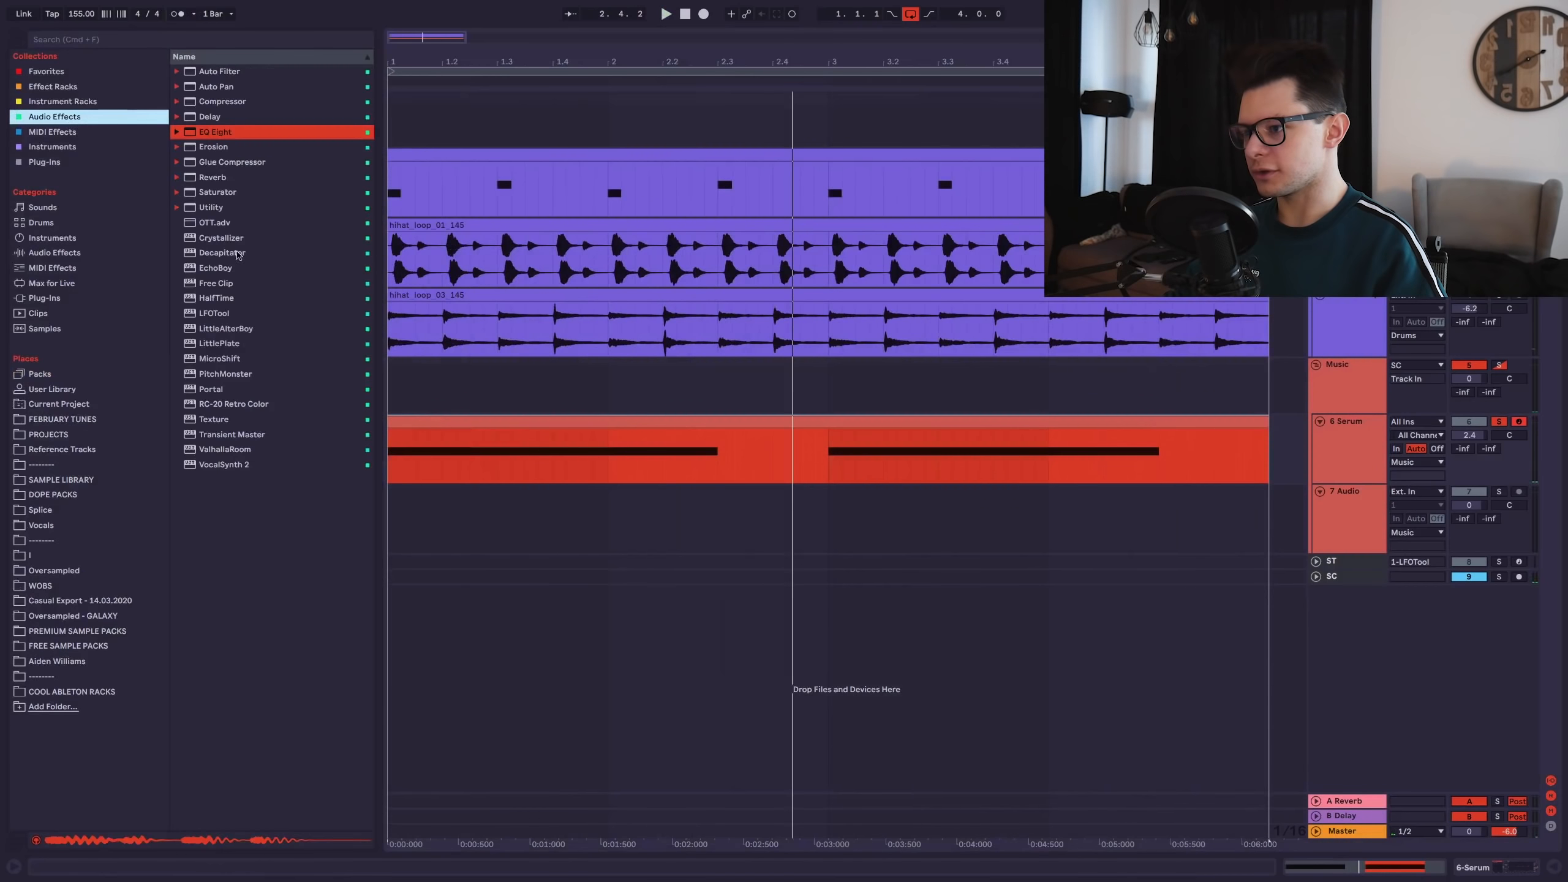
# Add EQ Eight and the Proper PHAT RACK.adg effect rack to the Serum track, play the loop and close the Little Radiator window.
pyautogui.press('Return')
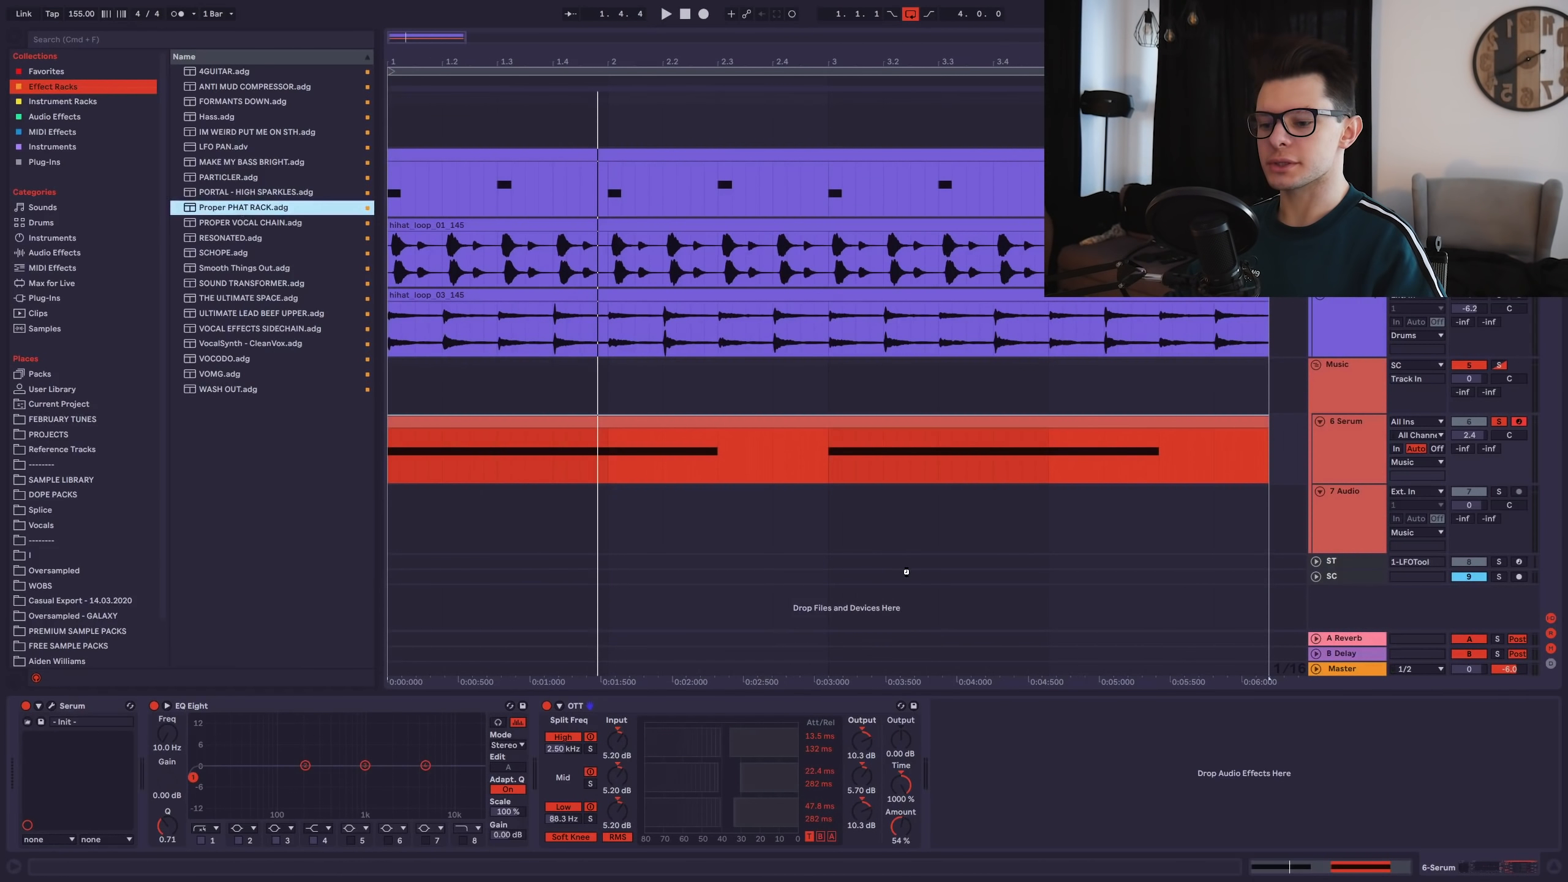
pyautogui.press('Return')
pyautogui.press('space')
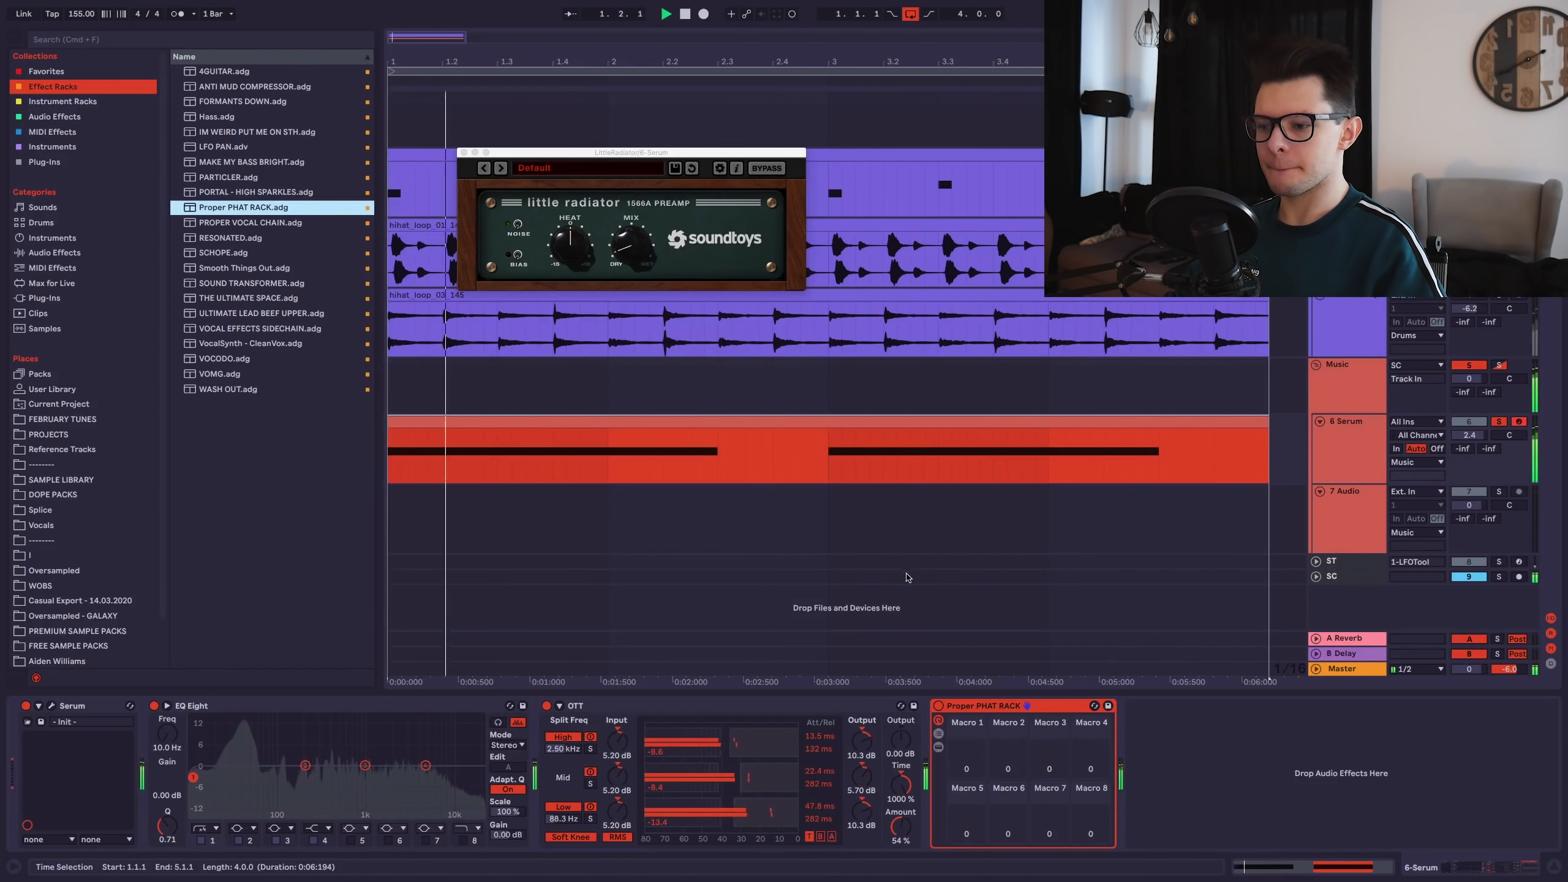
pyautogui.click(463, 152)
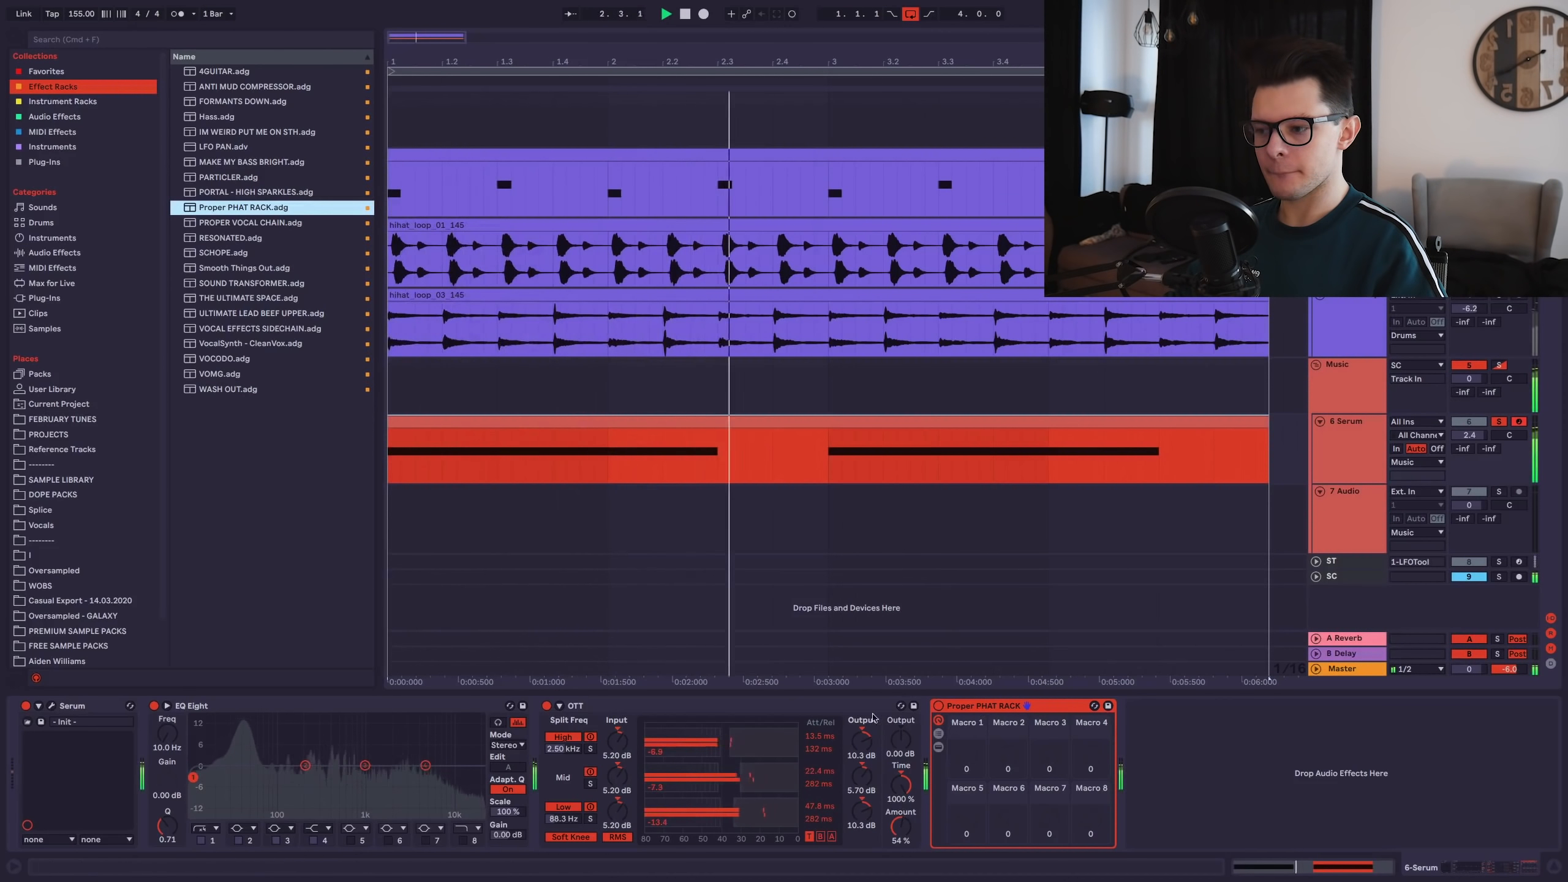
# Reopen the Serum window and adjust the noise oscillator's level while the loop plays.
pyautogui.click(51, 706)
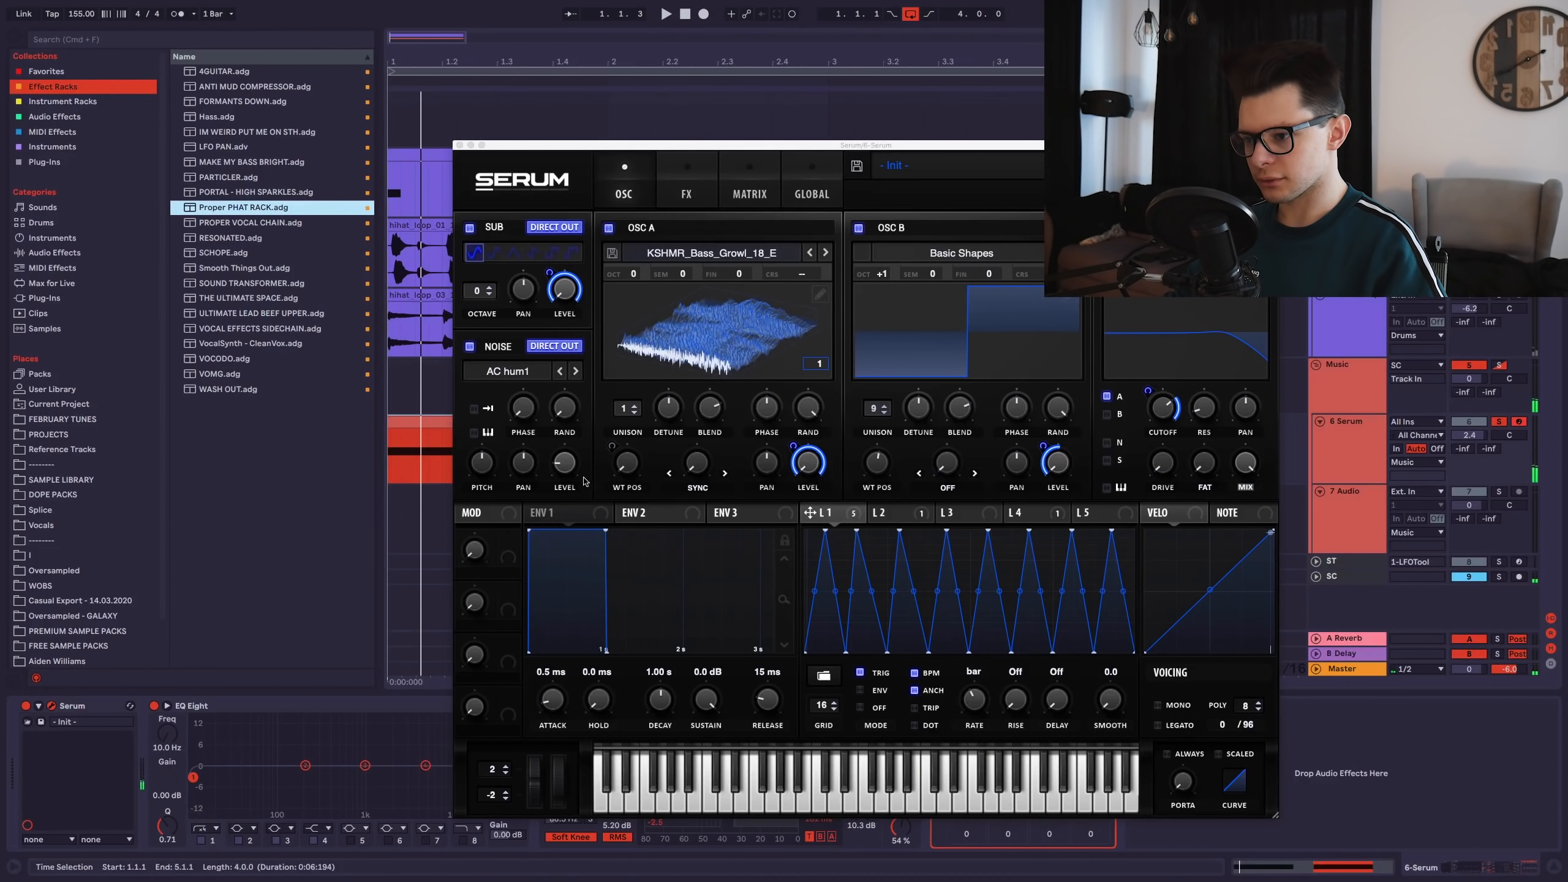
pyautogui.press('space')
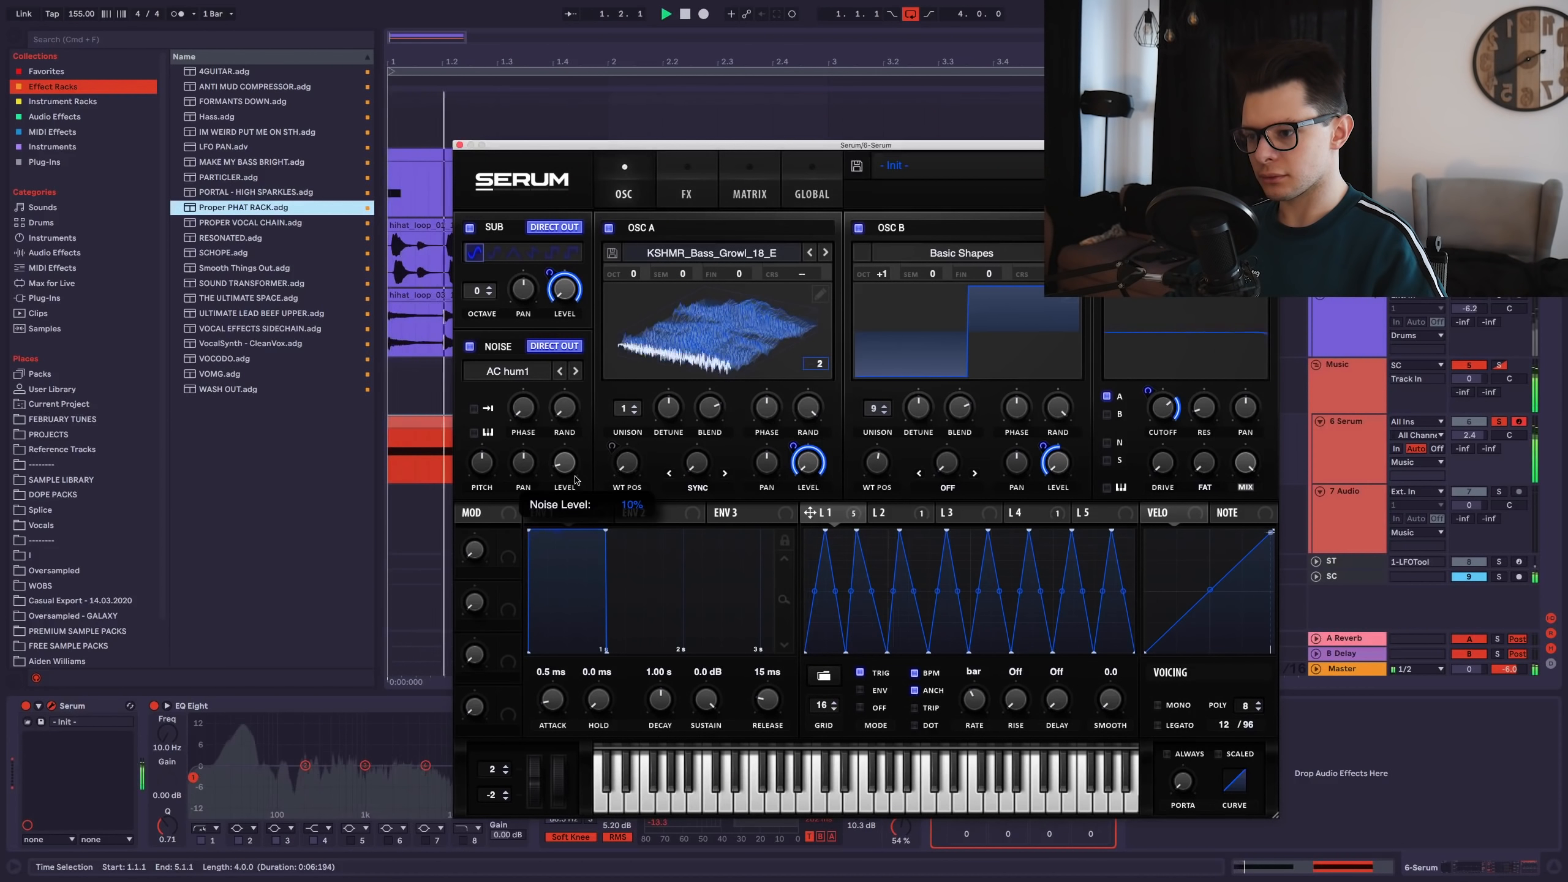
pyautogui.moveTo(561, 463); pyautogui.dragTo(564, 454)
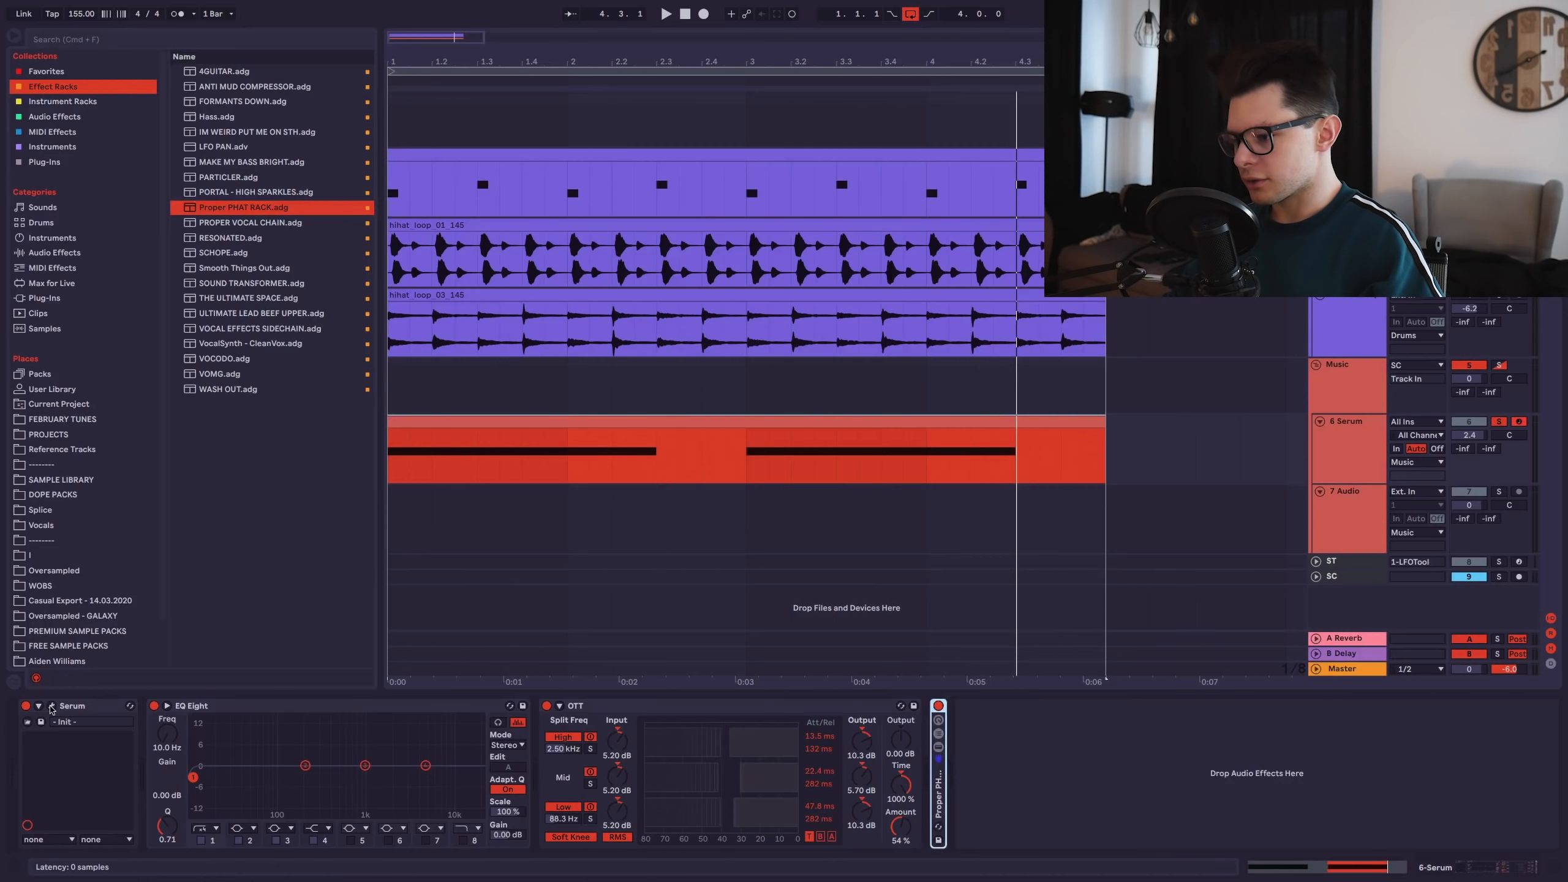
# Show LFO 1 in Serum and assign it to oscillator A's Sync warp amount while the loop plays.
pyautogui.click(52, 707)
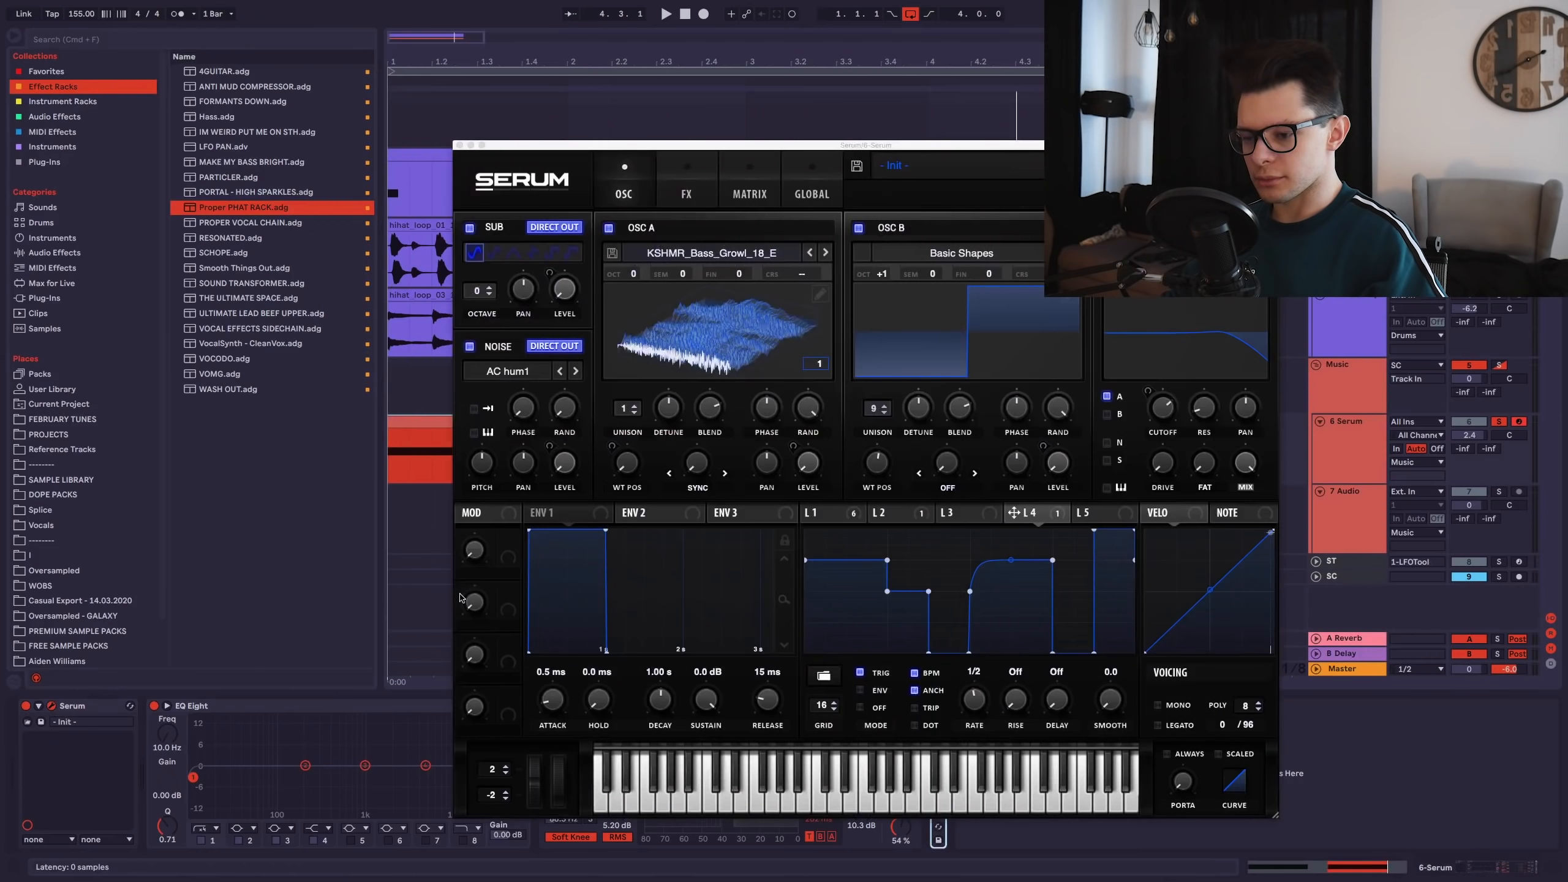
pyautogui.click(821, 512)
pyautogui.press('space')
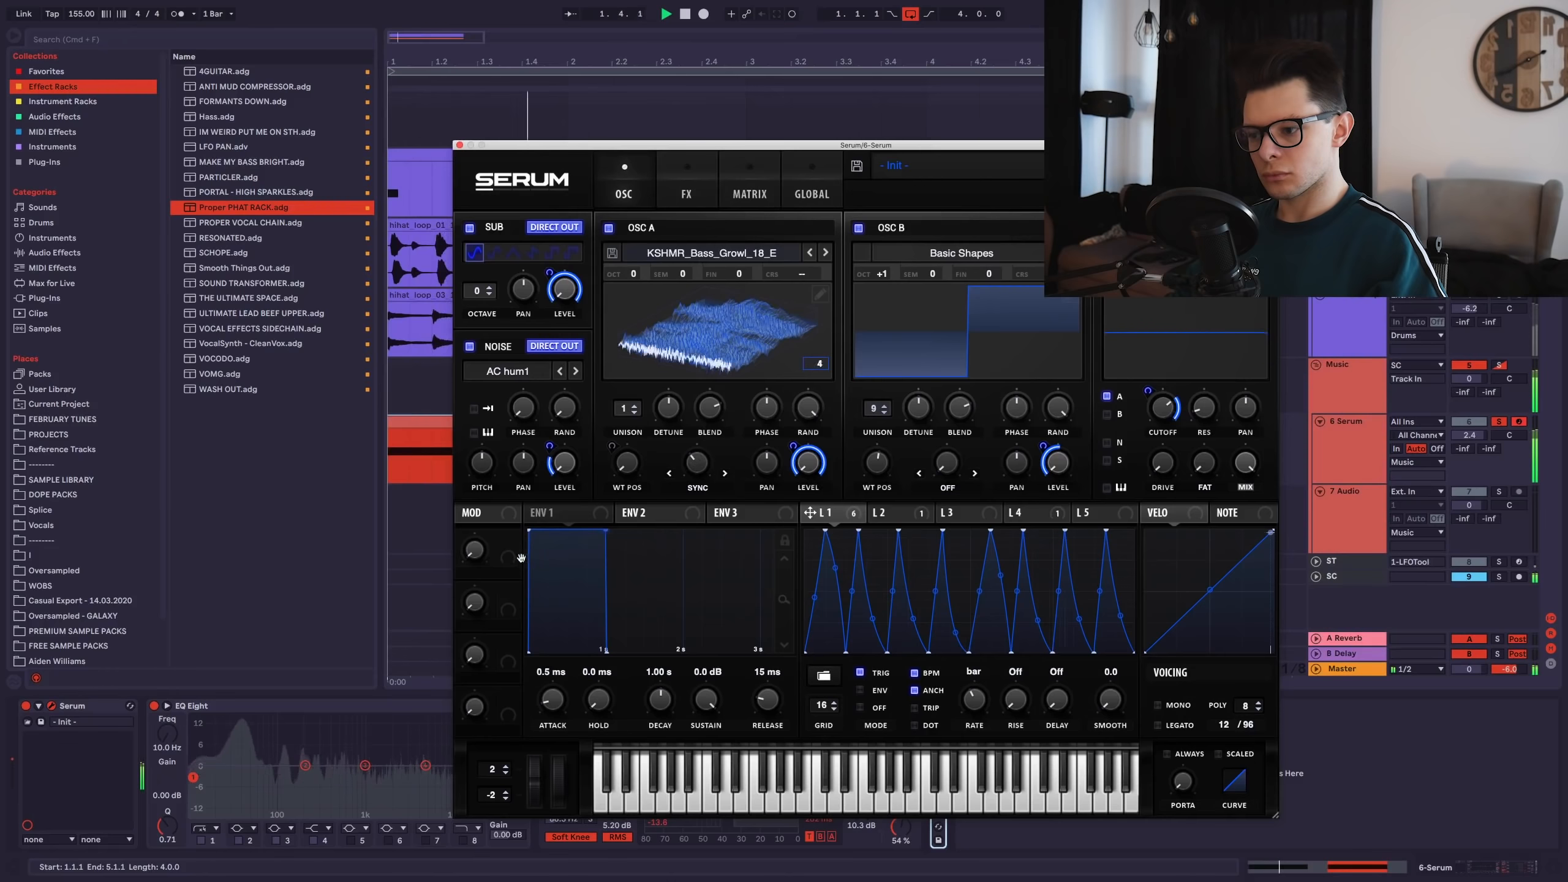
pyautogui.moveTo(809, 512); pyautogui.dragTo(696, 468)
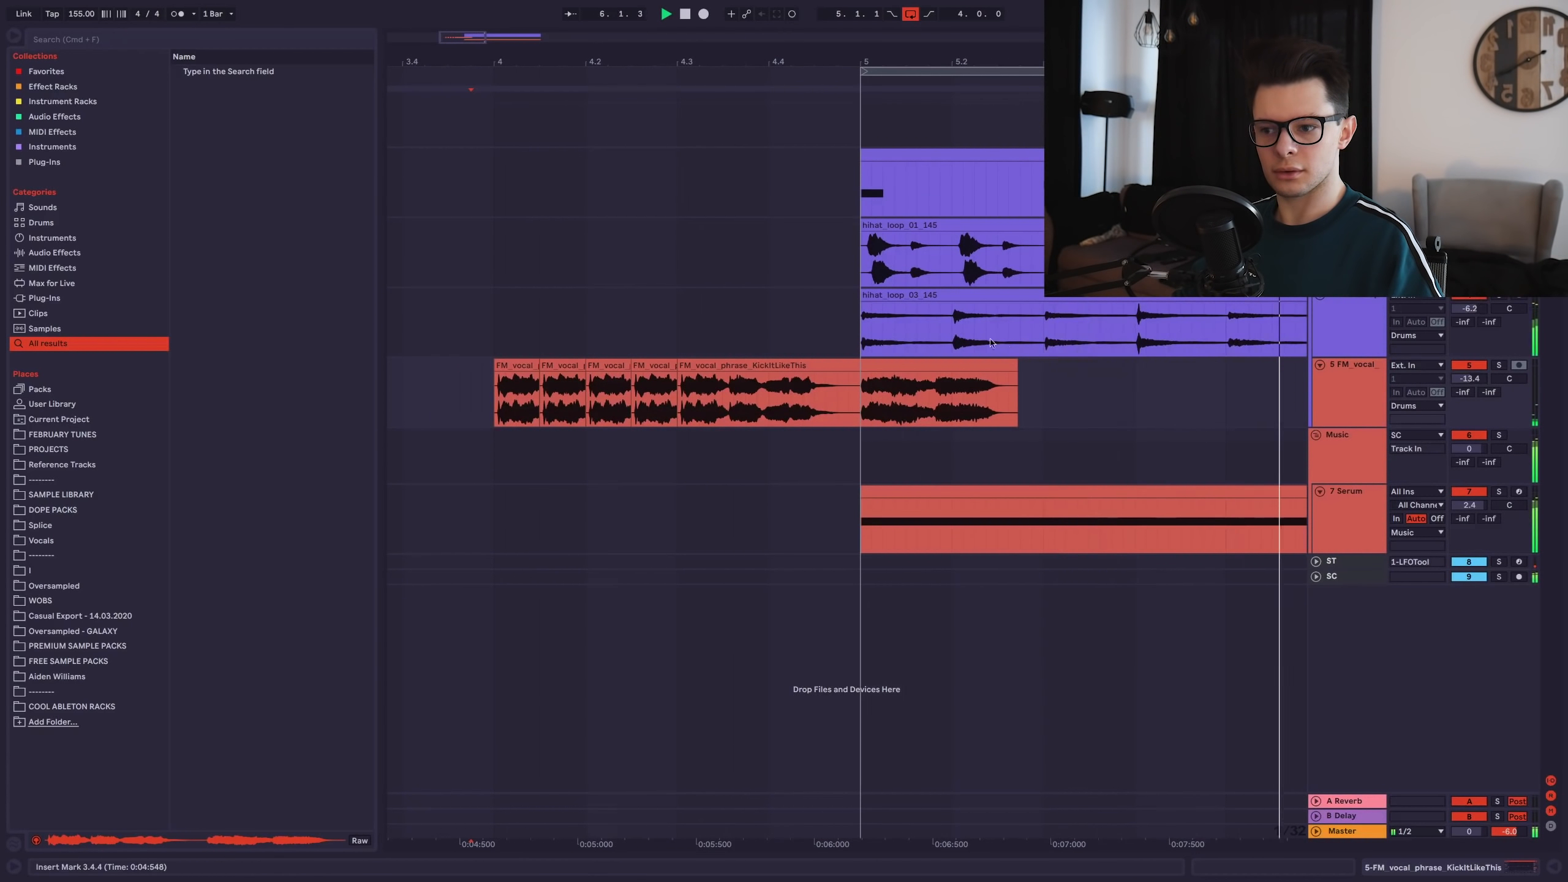
# Select the reversed kick clip before bar 5, lower its track's volume to -8.7 dB and play it back.
pyautogui.click(267, 121)
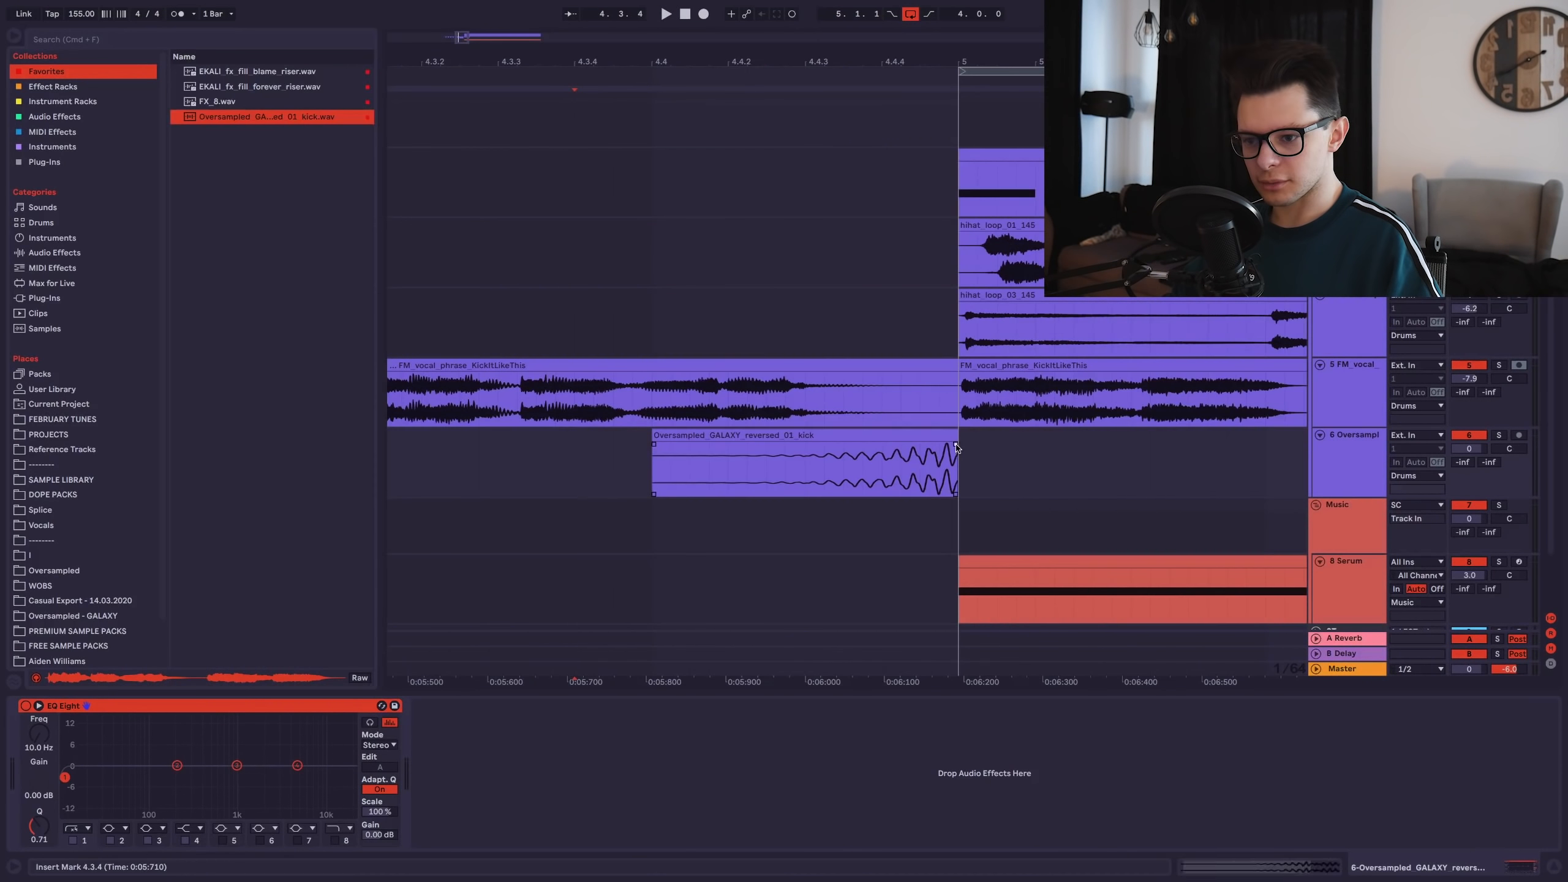
pyautogui.click(945, 440)
pyautogui.press('space')
pyautogui.moveTo(1469, 448); pyautogui.dragTo(1469, 472)
pyautogui.press('space')
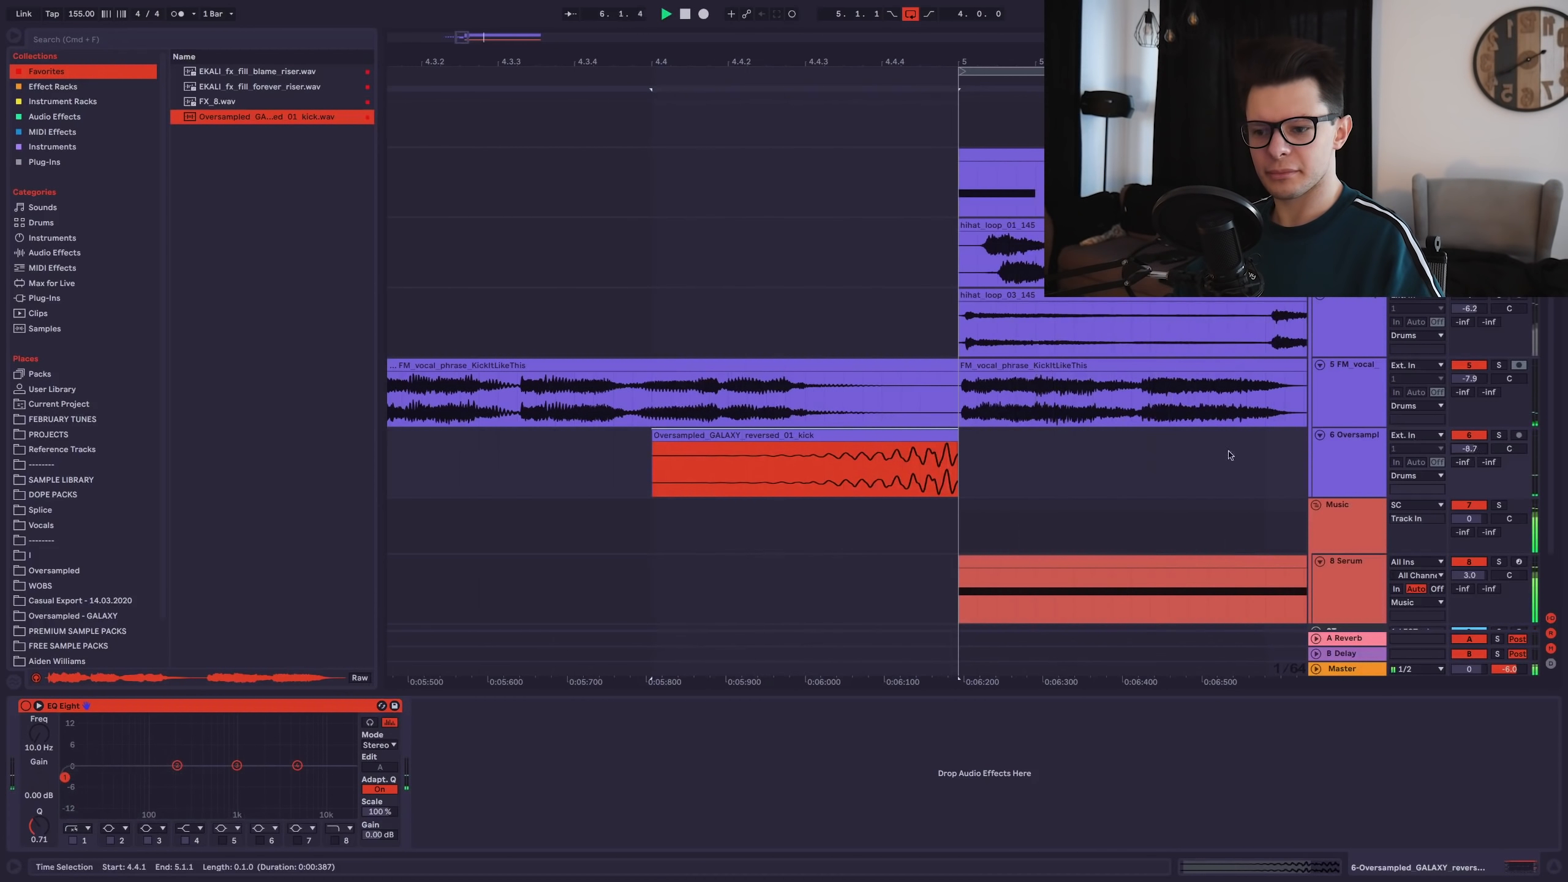
# Duplicate the Serum track and trim the copy's MIDI clip to the half bar from 6.3.1 to 7.1.1.
pyautogui.press('x')
pyautogui.click(1326, 513)
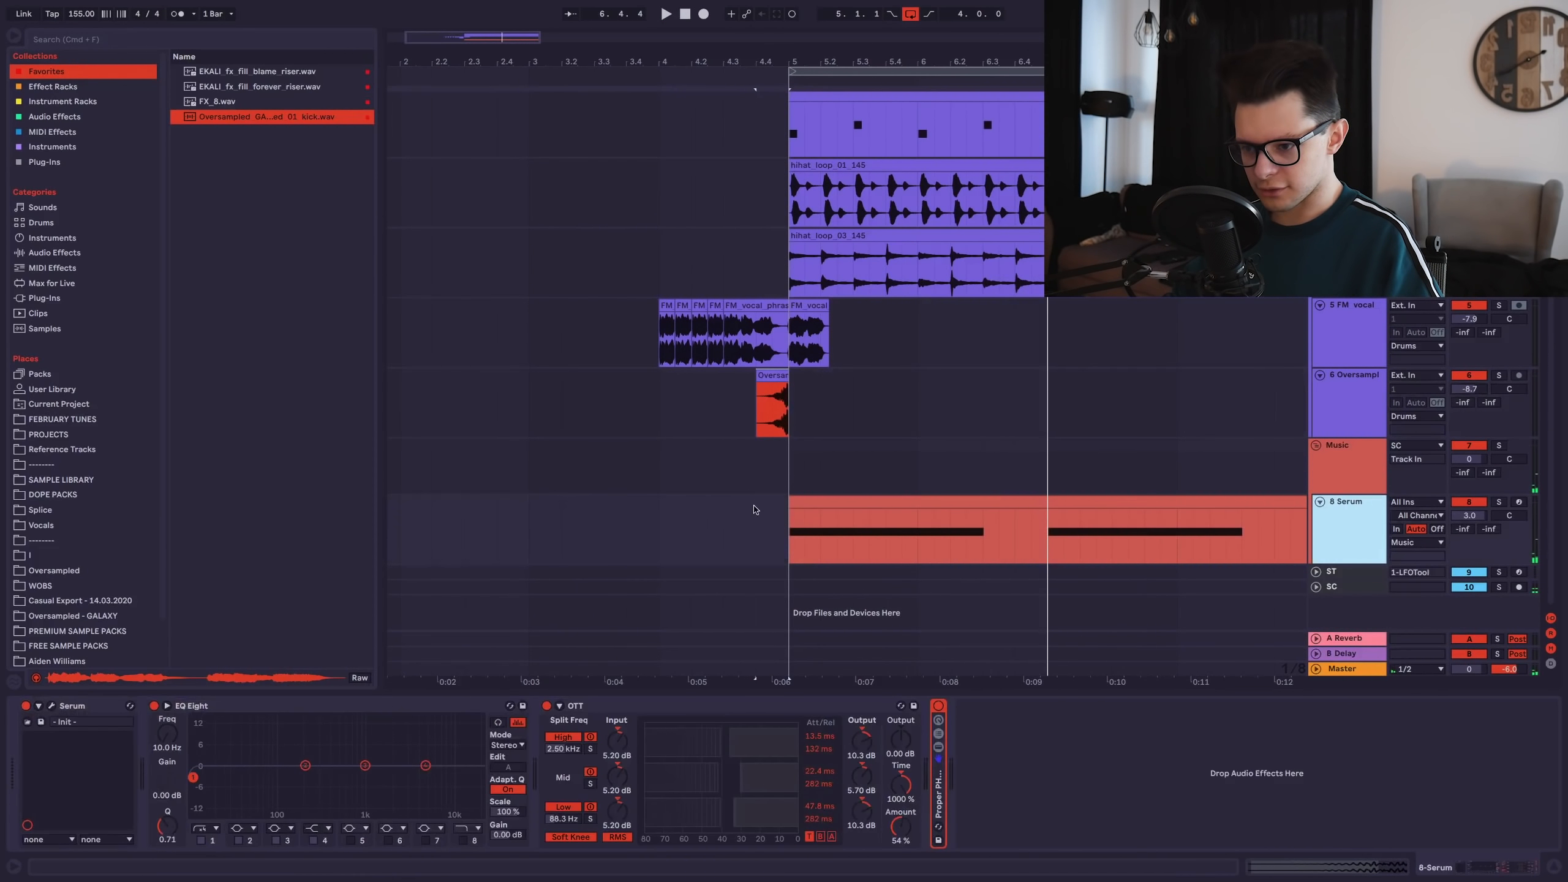
pyautogui.press('super+d')
pyautogui.hscroll(5, 787, 539)
pyautogui.moveTo(1070, 535); pyautogui.dragTo(817, 521)
pyautogui.press('Delete')
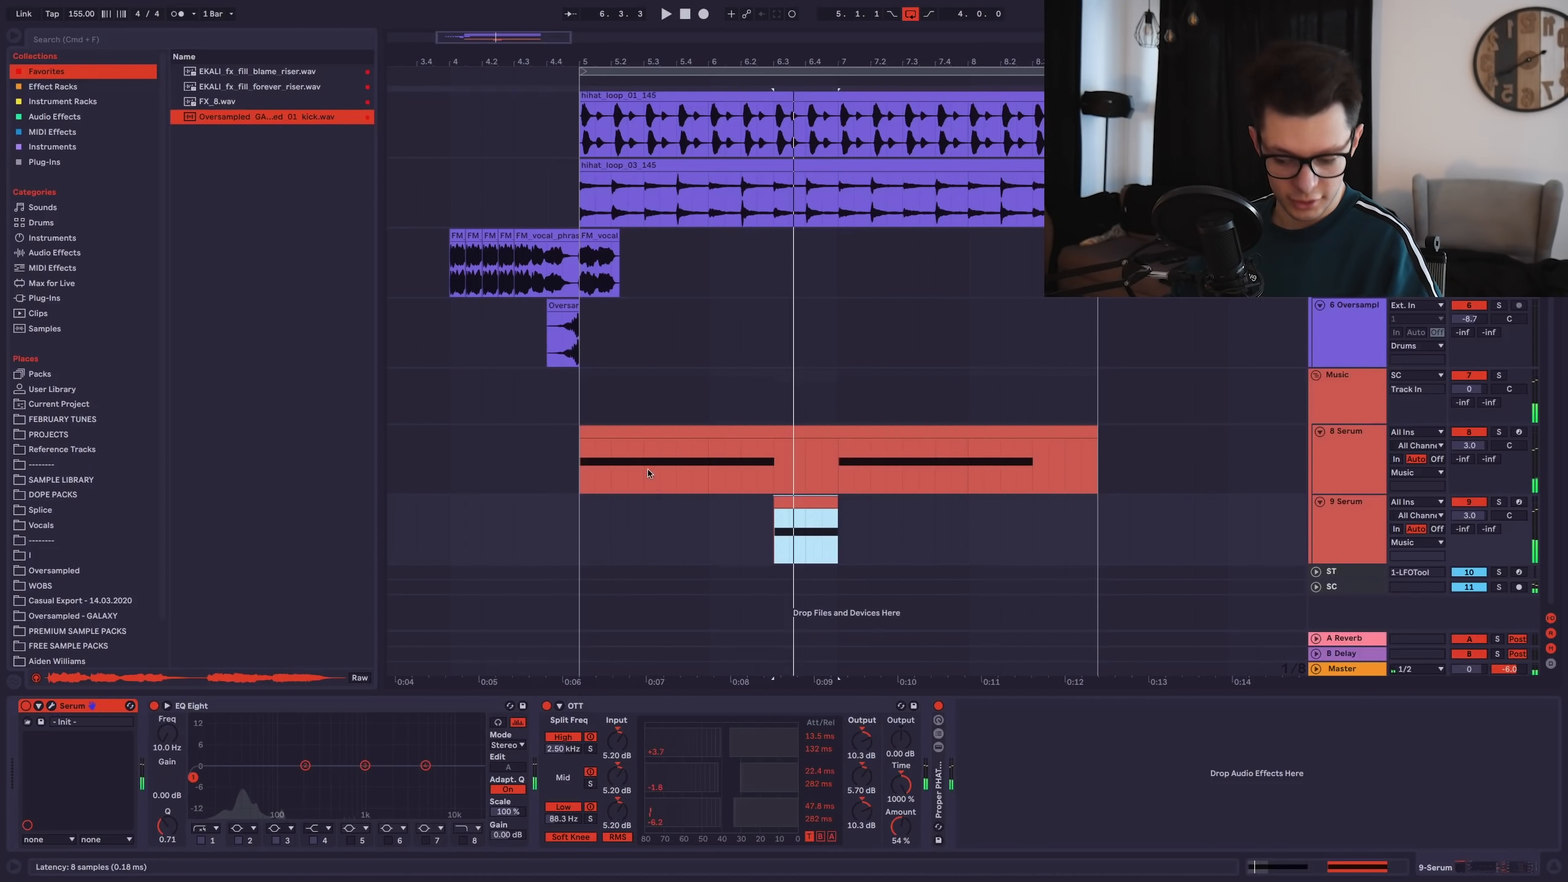
# In the duplicated track's Serum, set oscillator A's warp mode to FM (from B) and enable oscillator B.
pyautogui.press('super+alt+p')
pyautogui.press('space')
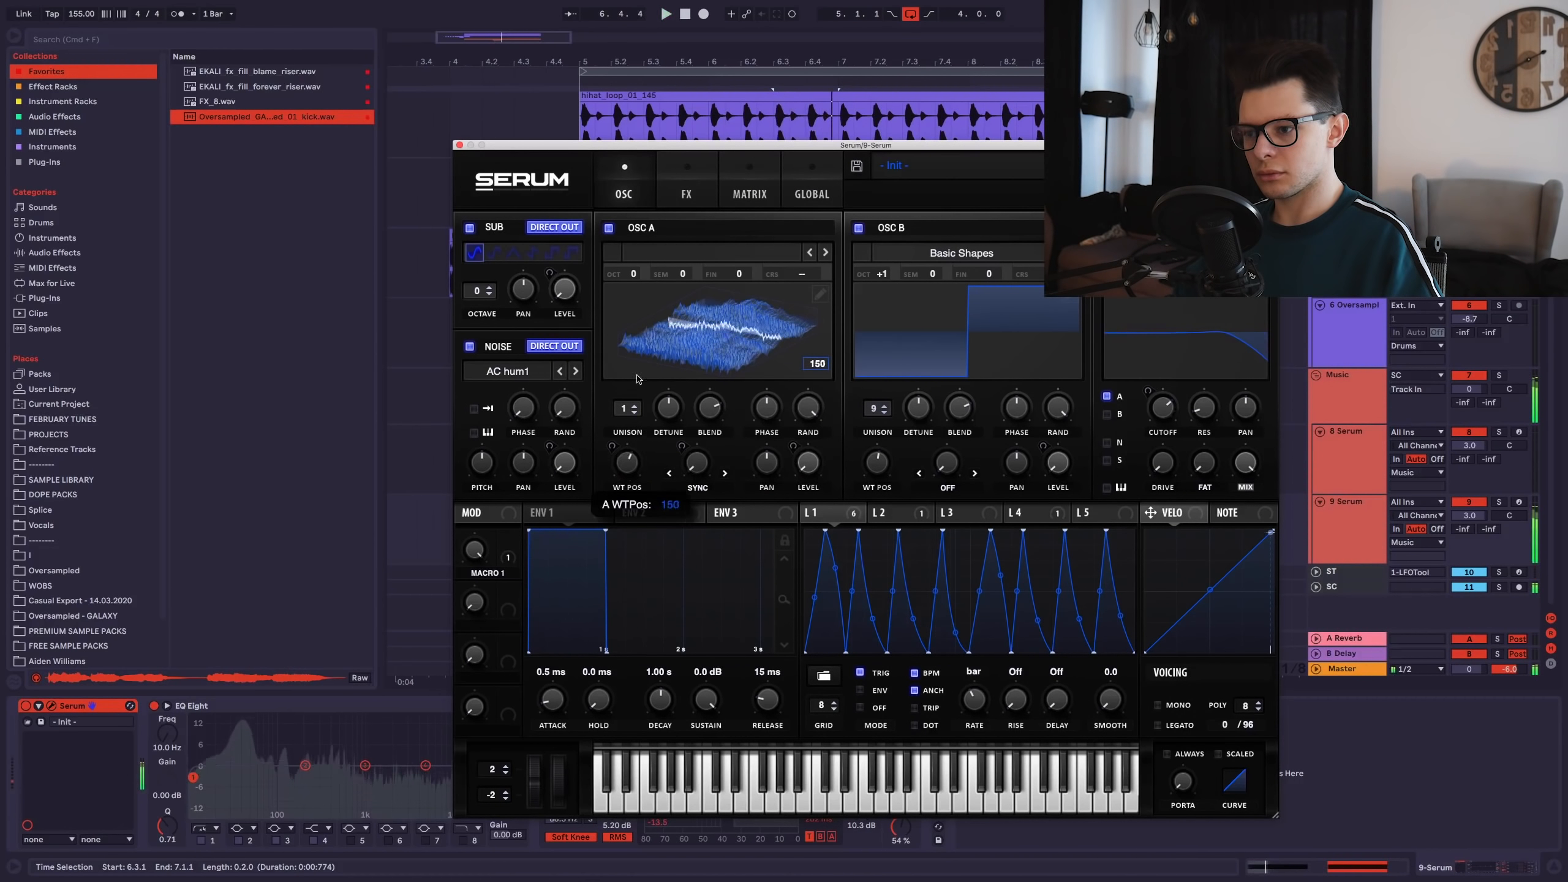
pyautogui.press('space')
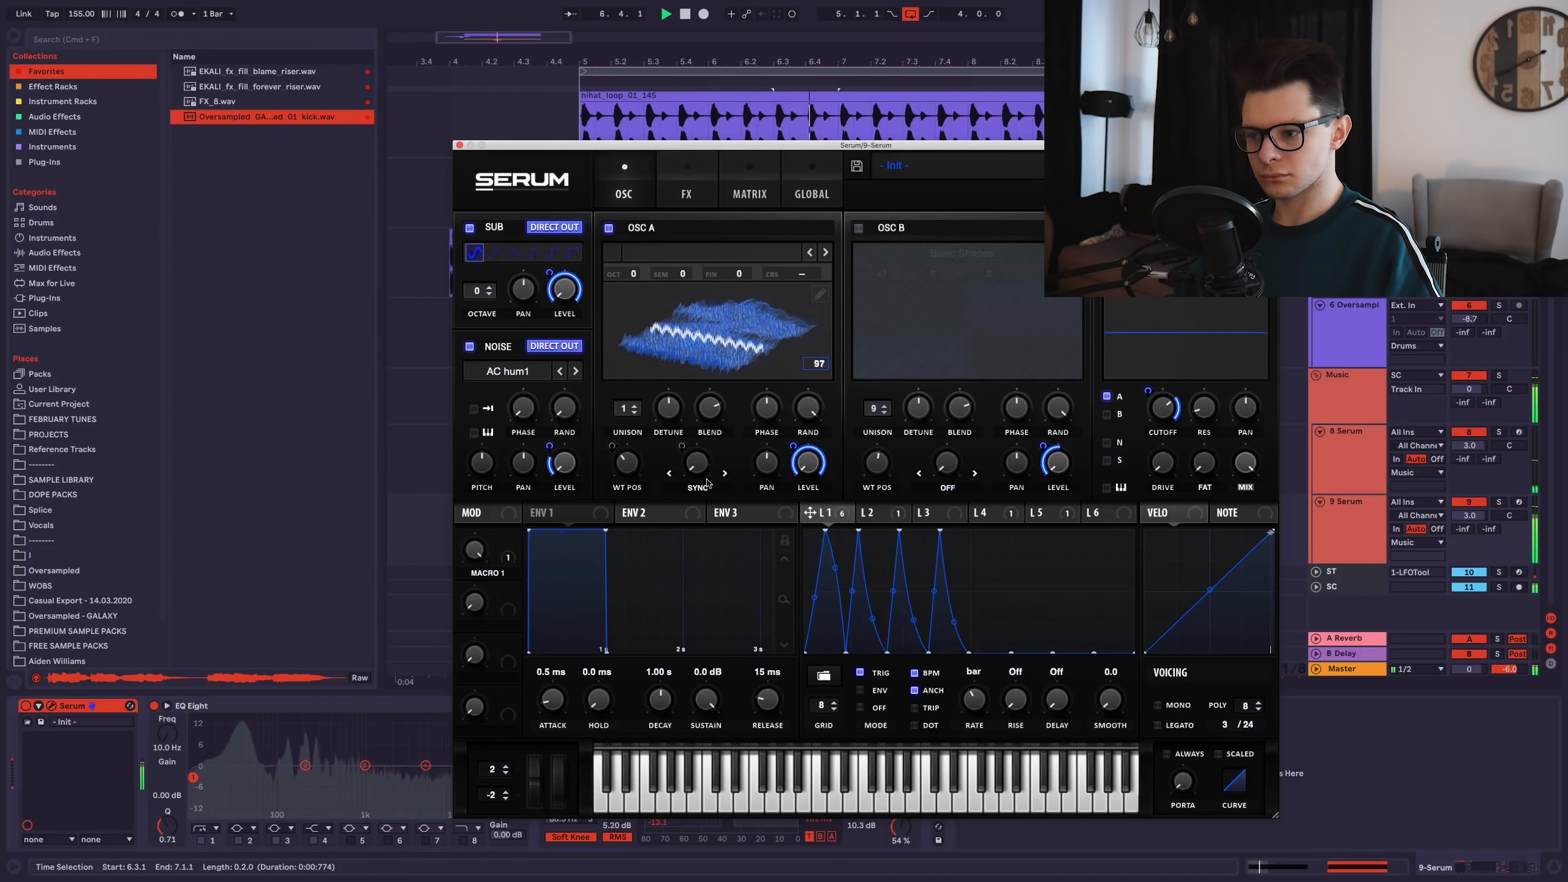
pyautogui.click(707, 485)
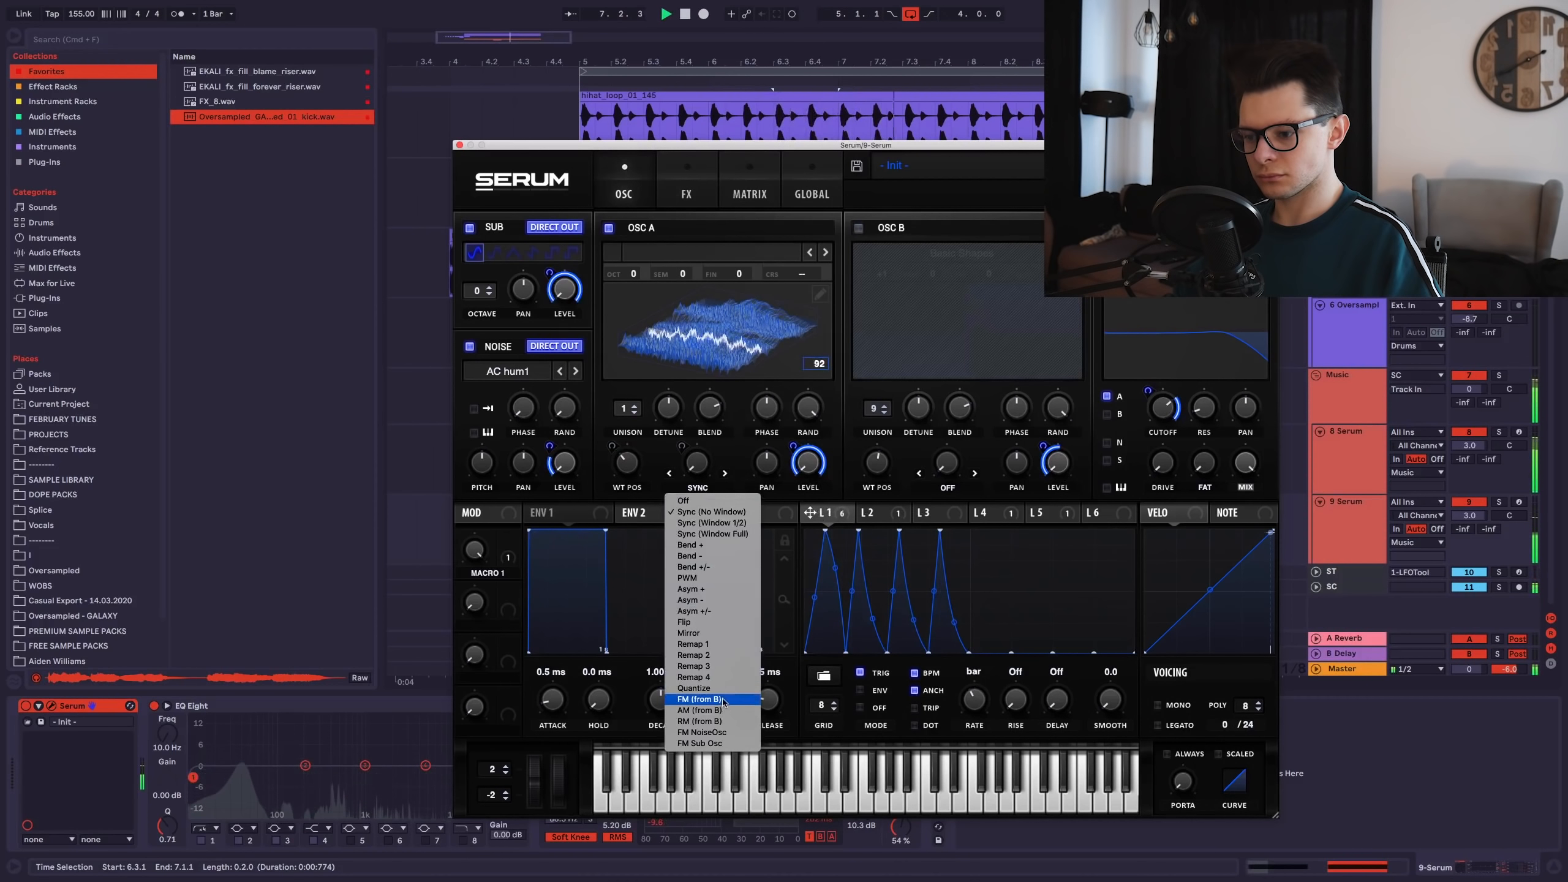
pyautogui.click(900, 267)
pyautogui.click(858, 228)
# Remove all modulators from oscillator B's level, adjust oscillator A's FM amount and set oscillator B's octave to +4.
pyautogui.rightClick(1057, 462)
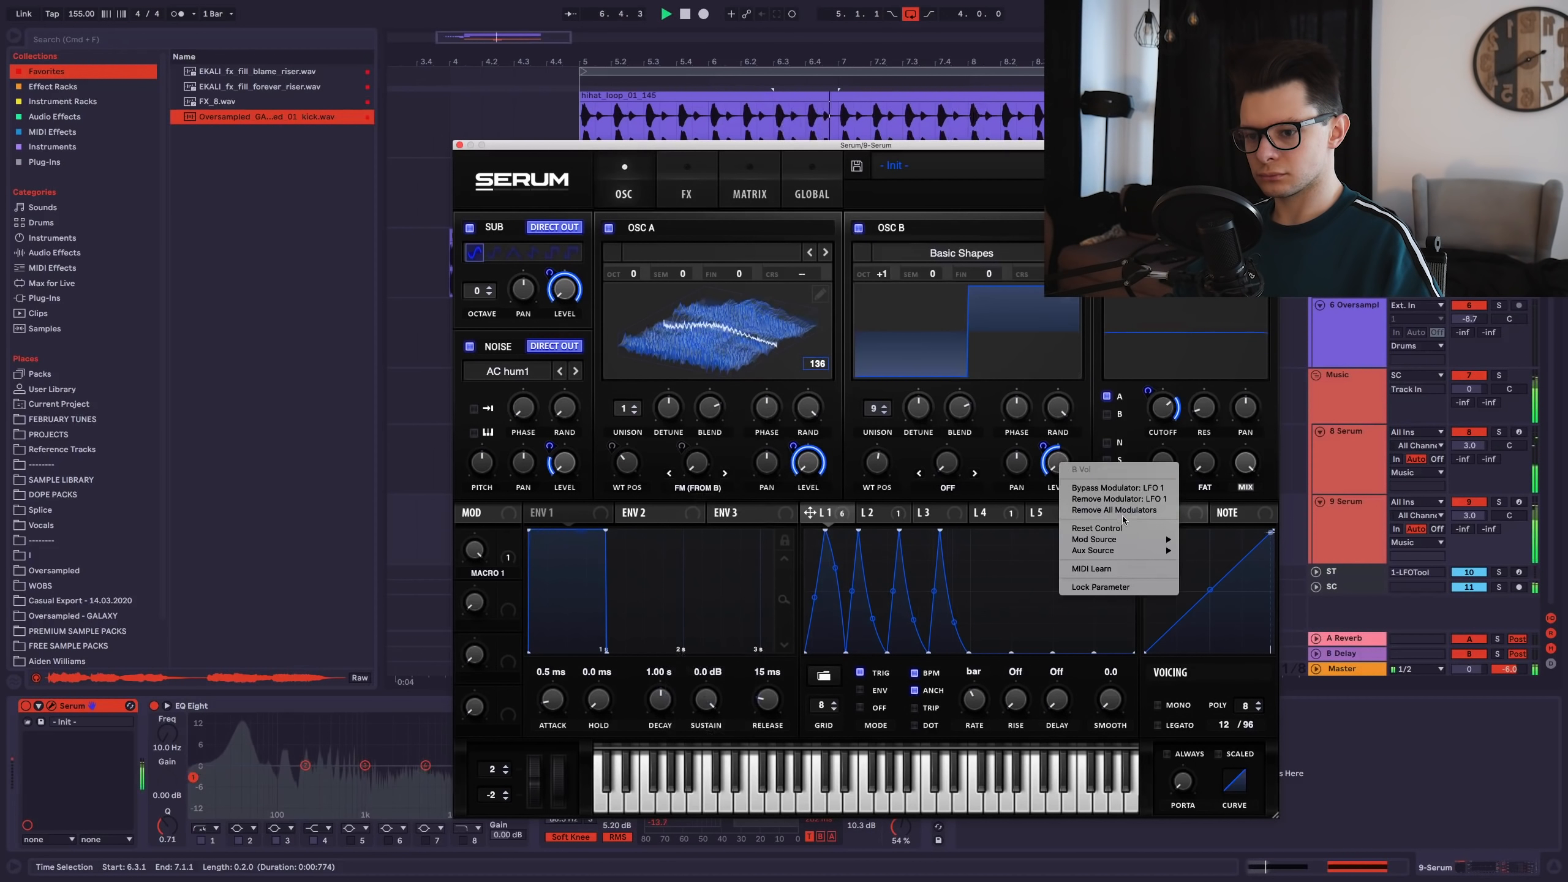
pyautogui.click(1105, 503)
pyautogui.moveTo(703, 427); pyautogui.dragTo(703, 397)
pyautogui.rightClick(696, 461)
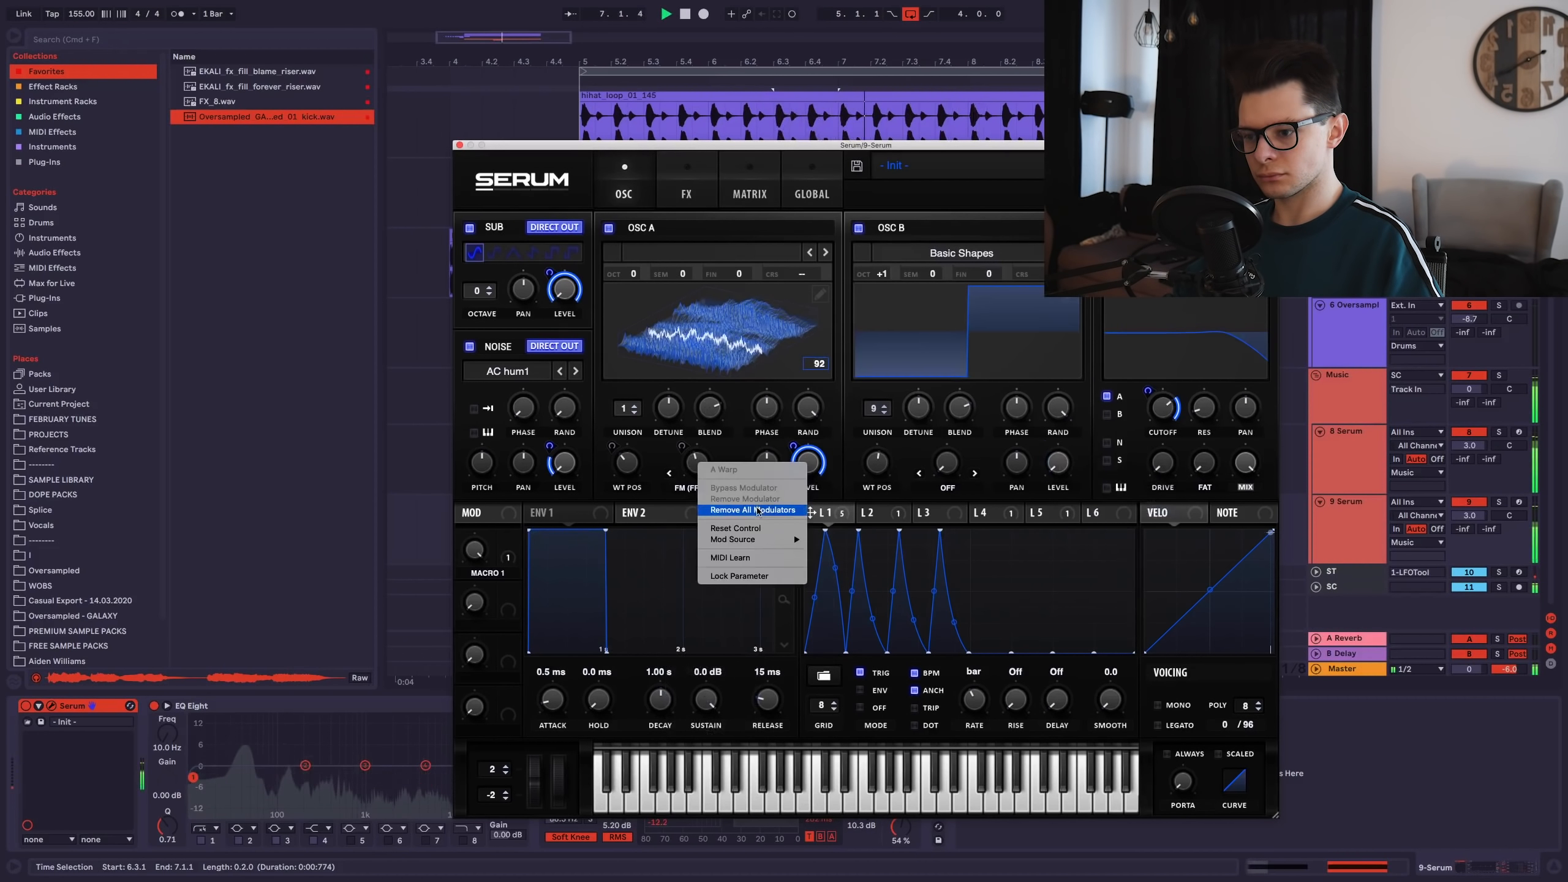
pyautogui.click(847, 372)
pyautogui.moveTo(881, 274)
pyautogui.mouseDown()
pyautogui.moveTo(900, 232)
pyautogui.moveTo(899, 283)
pyautogui.mouseUp()
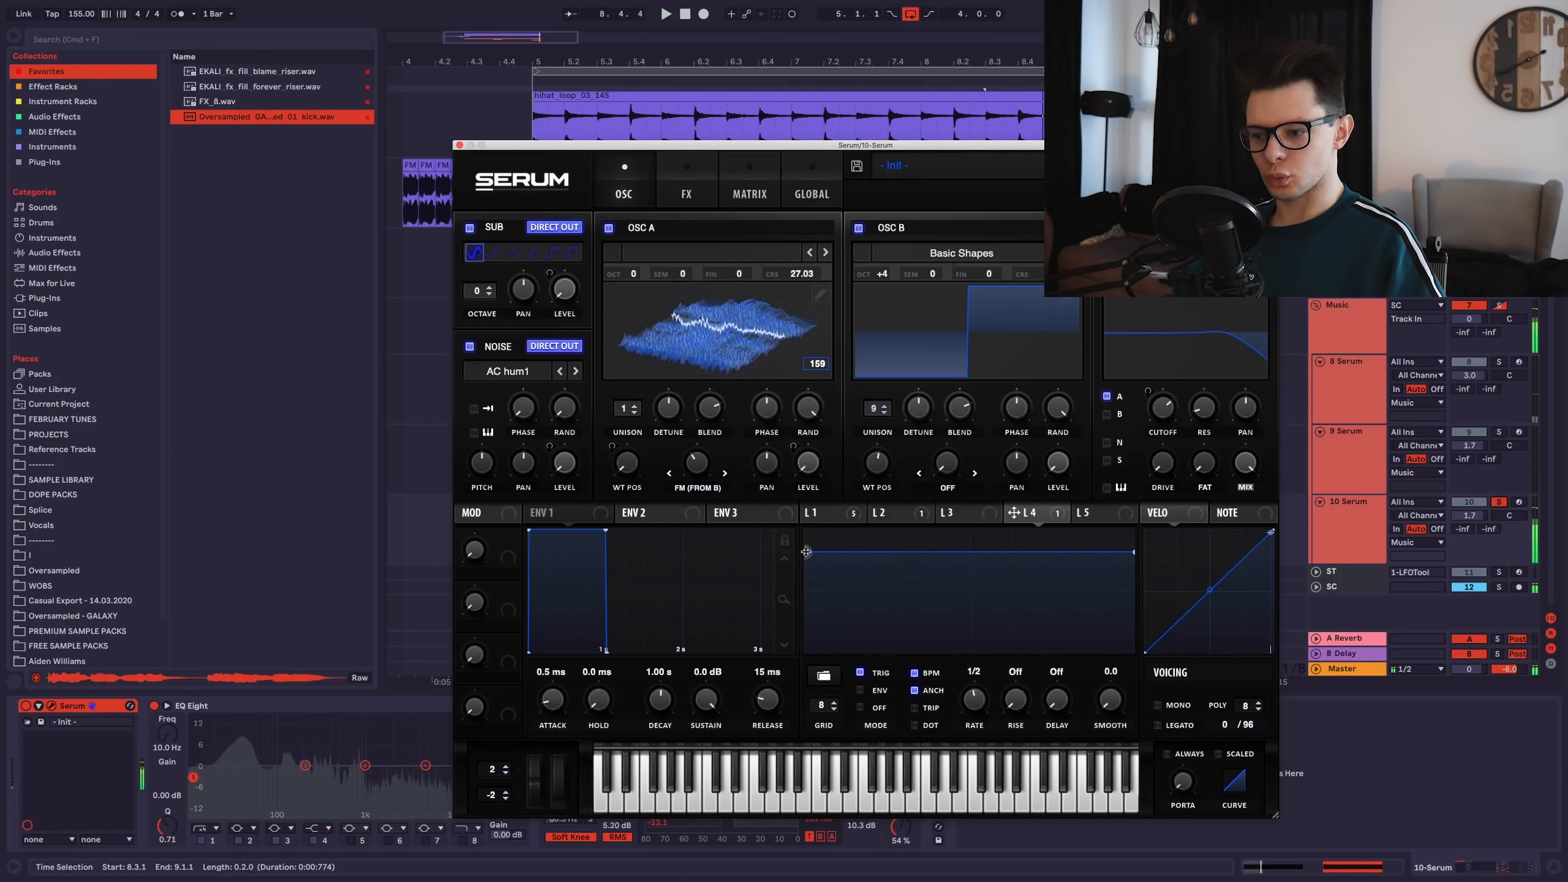
# Raise LFO 4's starting point slightly and assign Macro 1 to LFO 1's rate with the effects page shown.
pyautogui.moveTo(804, 554); pyautogui.dragTo(805, 552)
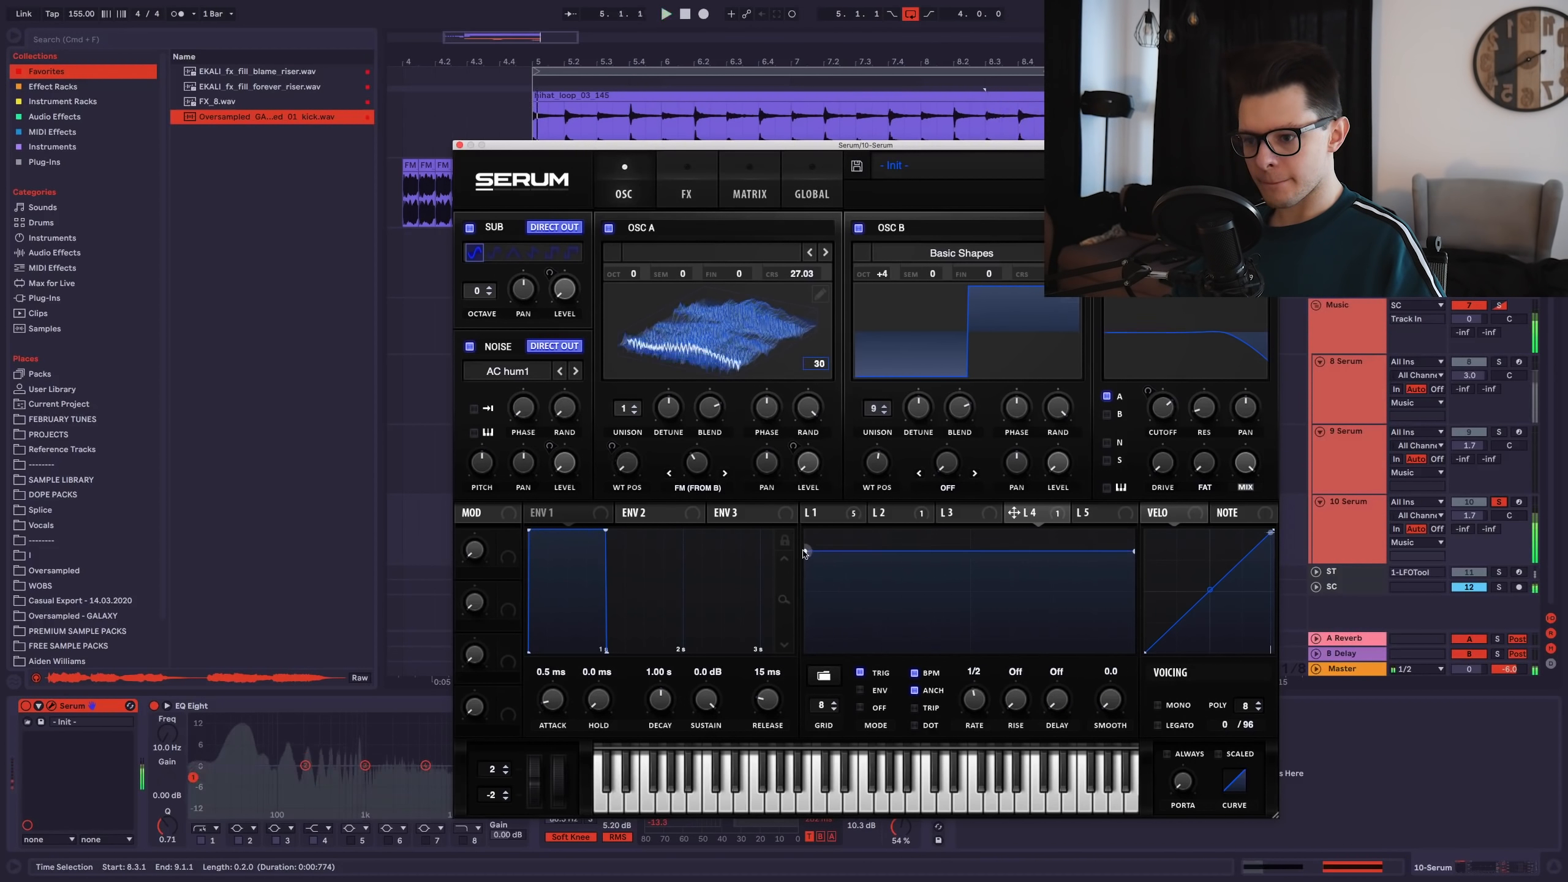
pyautogui.click(686, 194)
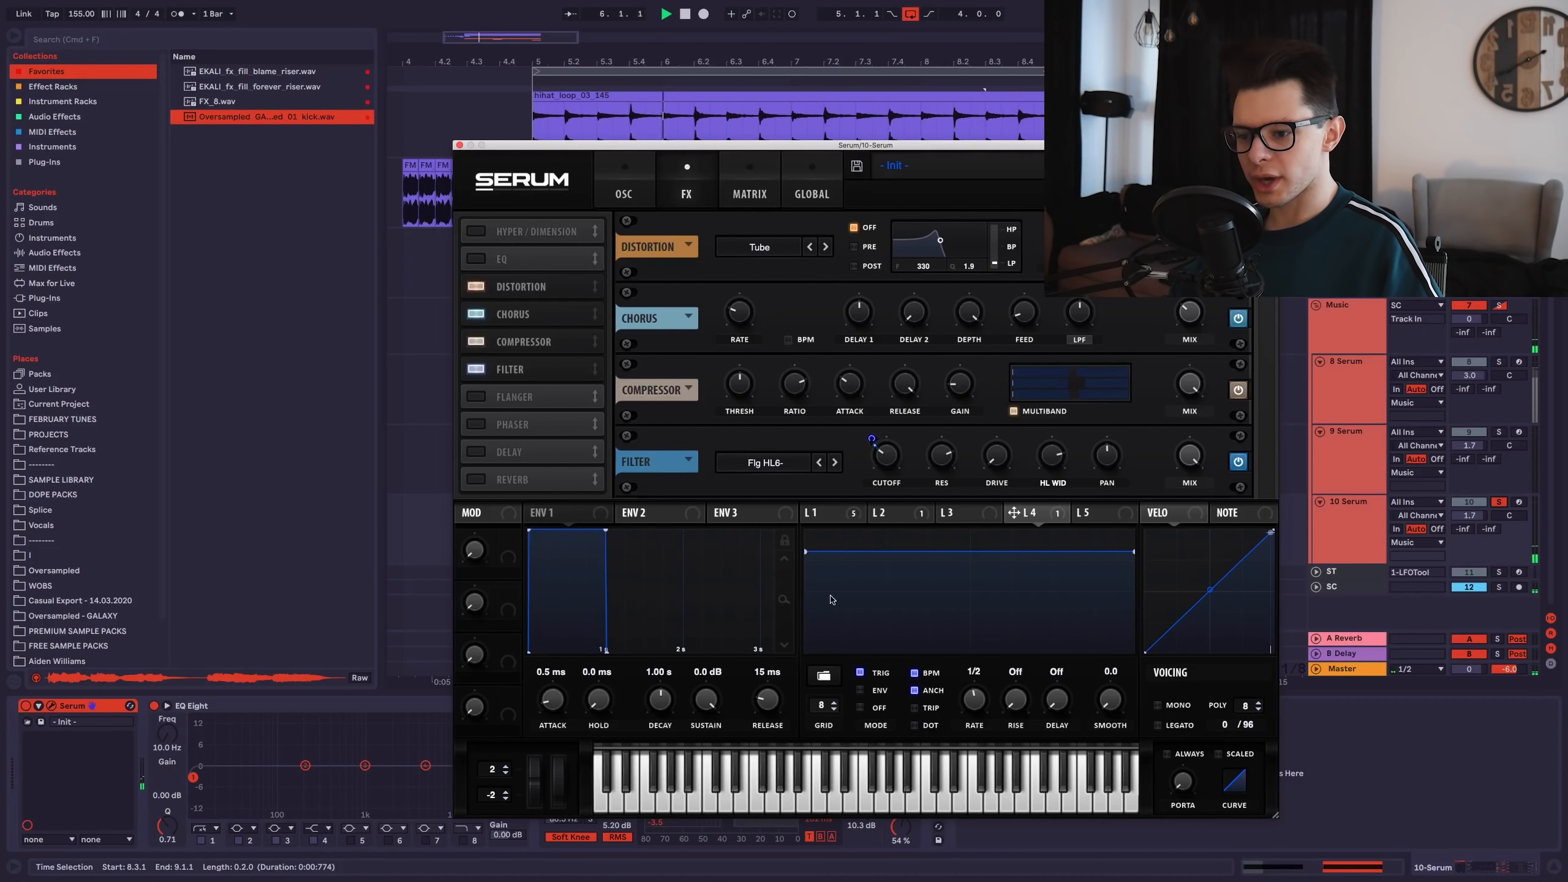
pyautogui.click(834, 514)
pyautogui.moveTo(508, 539); pyautogui.dragTo(973, 697)
pyautogui.press('space')
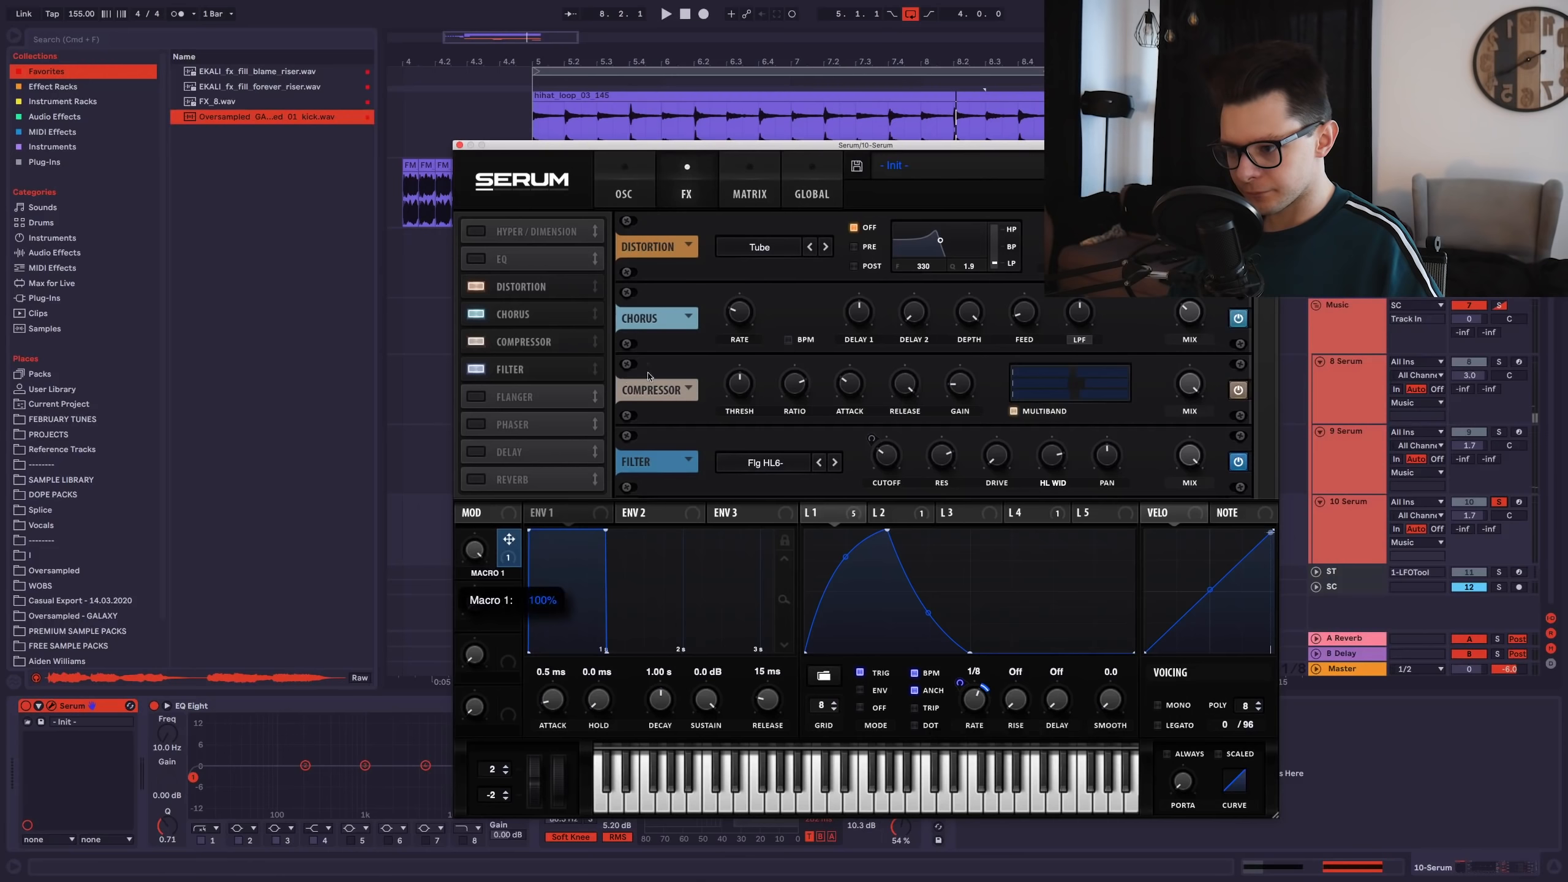
pyautogui.moveTo(960, 690)
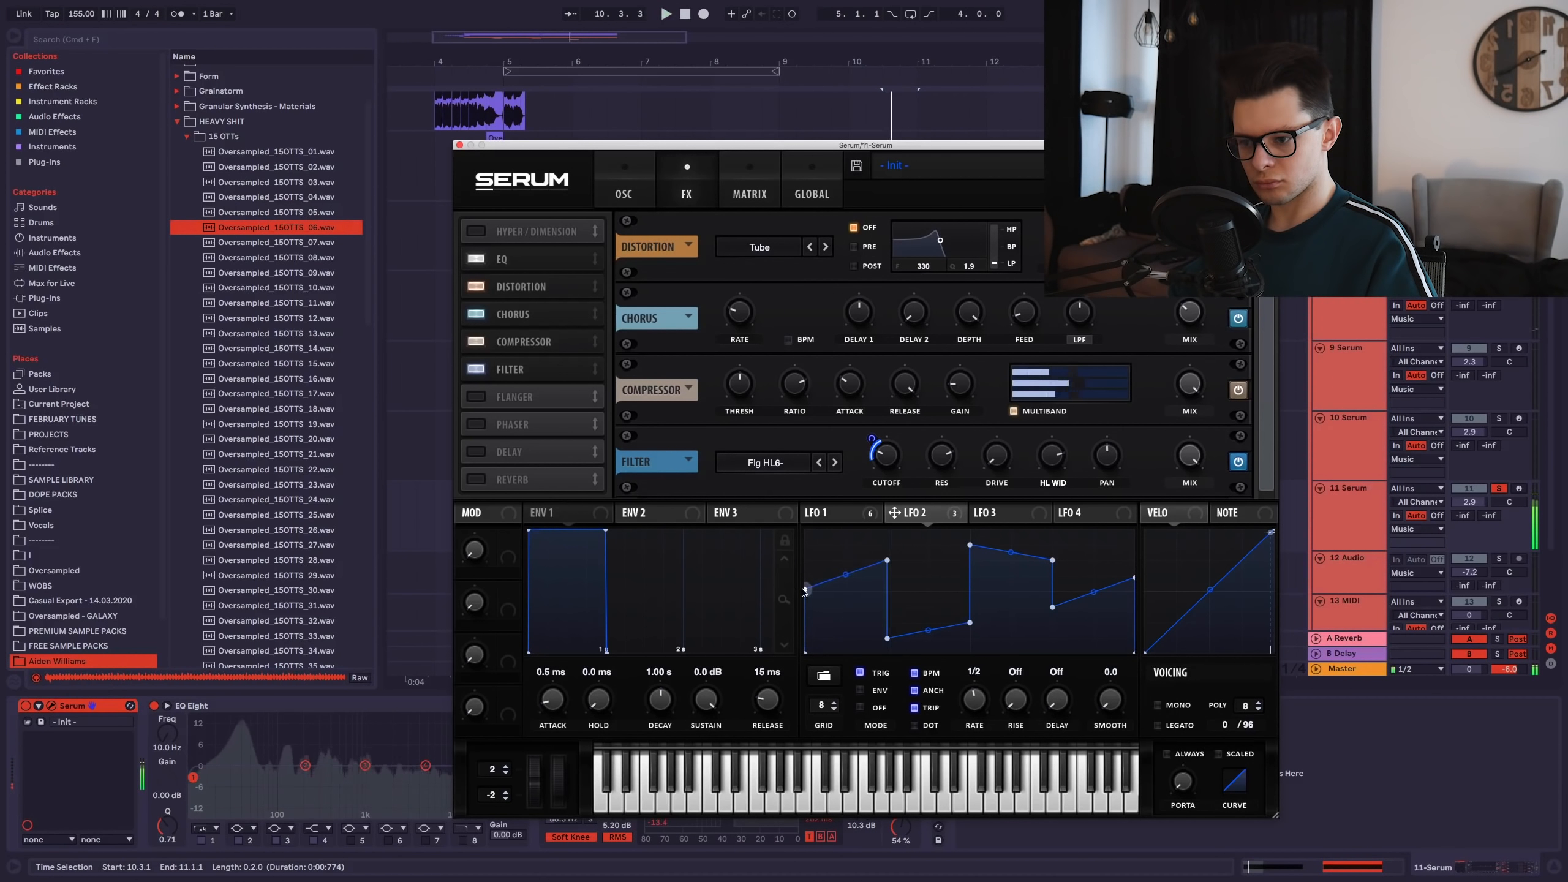
# In the 11 Serum track's synth, set oscillator B's coarse pitch to about 23.23 and lower the Filter effect's resonance.
pyautogui.click(618, 179)
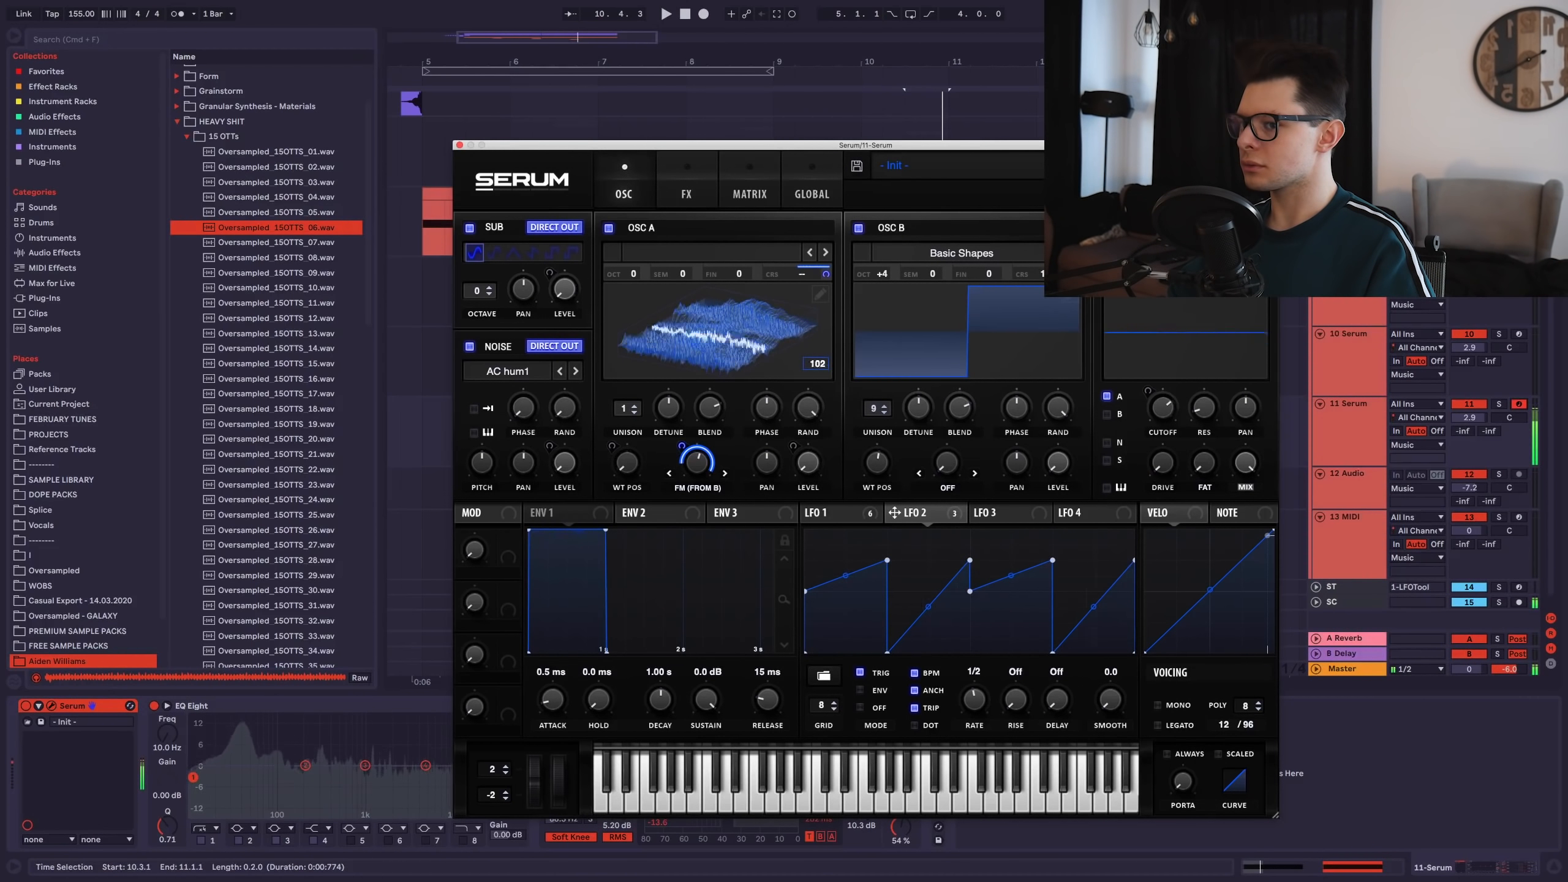
pyautogui.moveTo(1052, 274); pyautogui.dragTo(1051, 260)
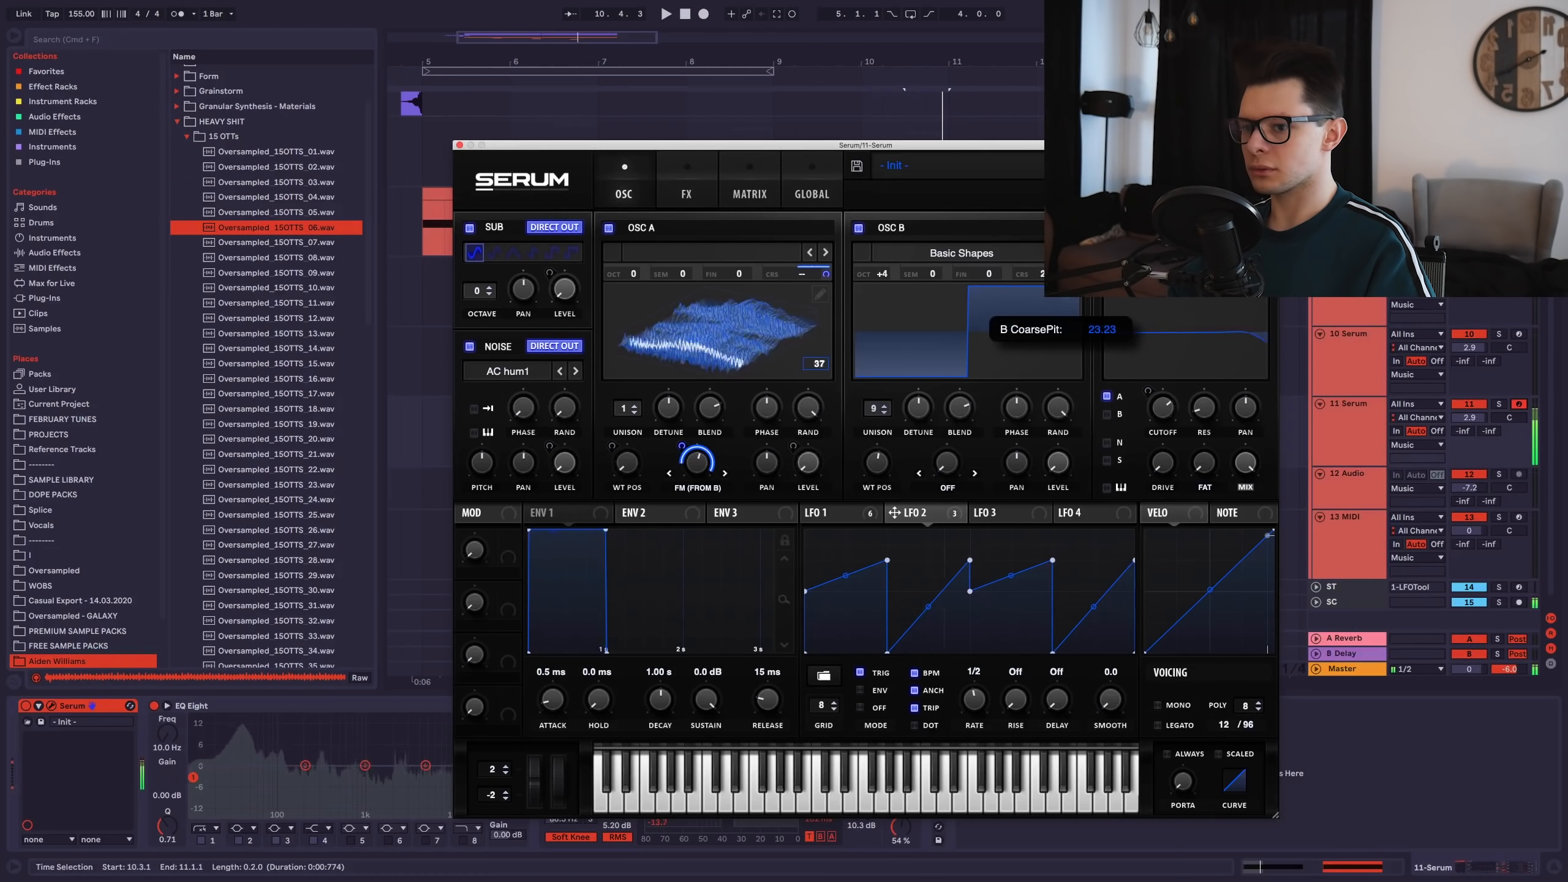
pyautogui.click(686, 189)
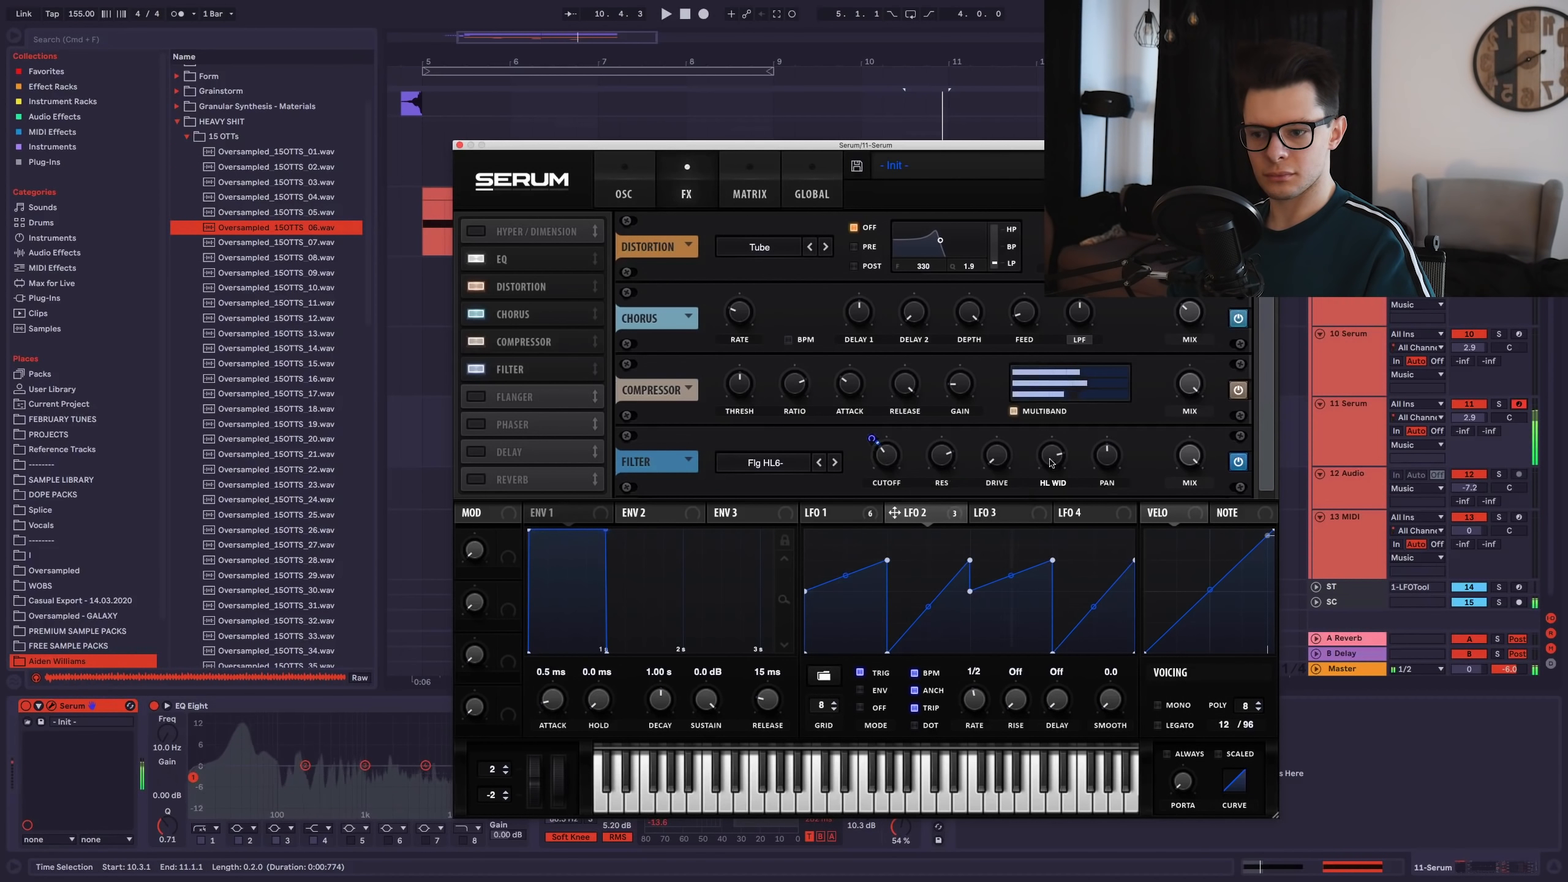
pyautogui.moveTo(941, 458); pyautogui.dragTo(942, 476)
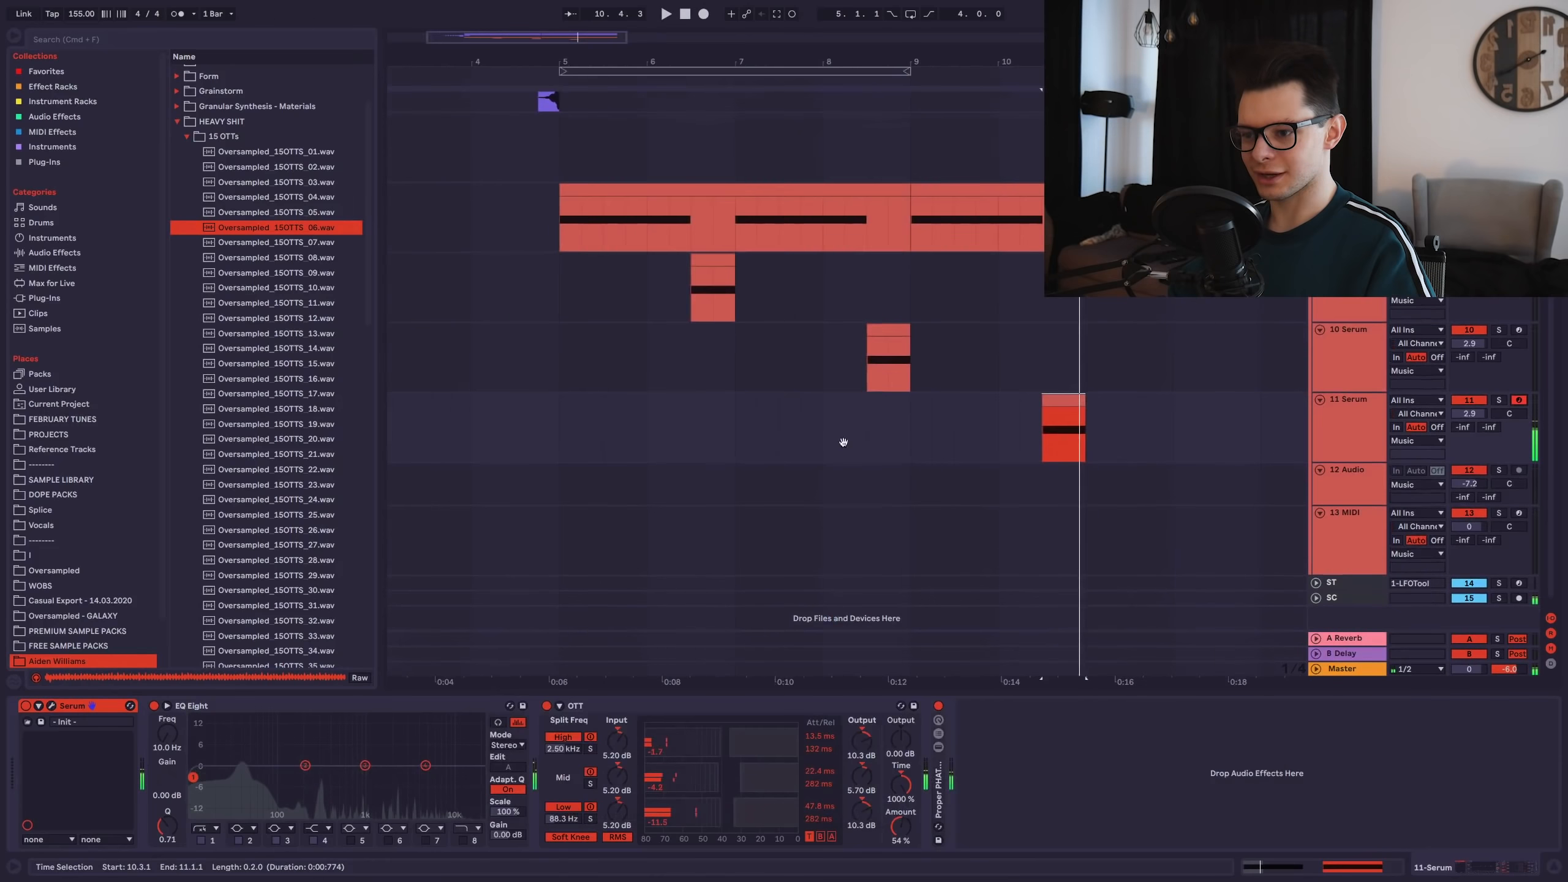
# Play back the arrangement and move the 11 Serum track's half-bar clip to start at 13.4.1.
pyautogui.click(538, 429)
pyautogui.press('space')
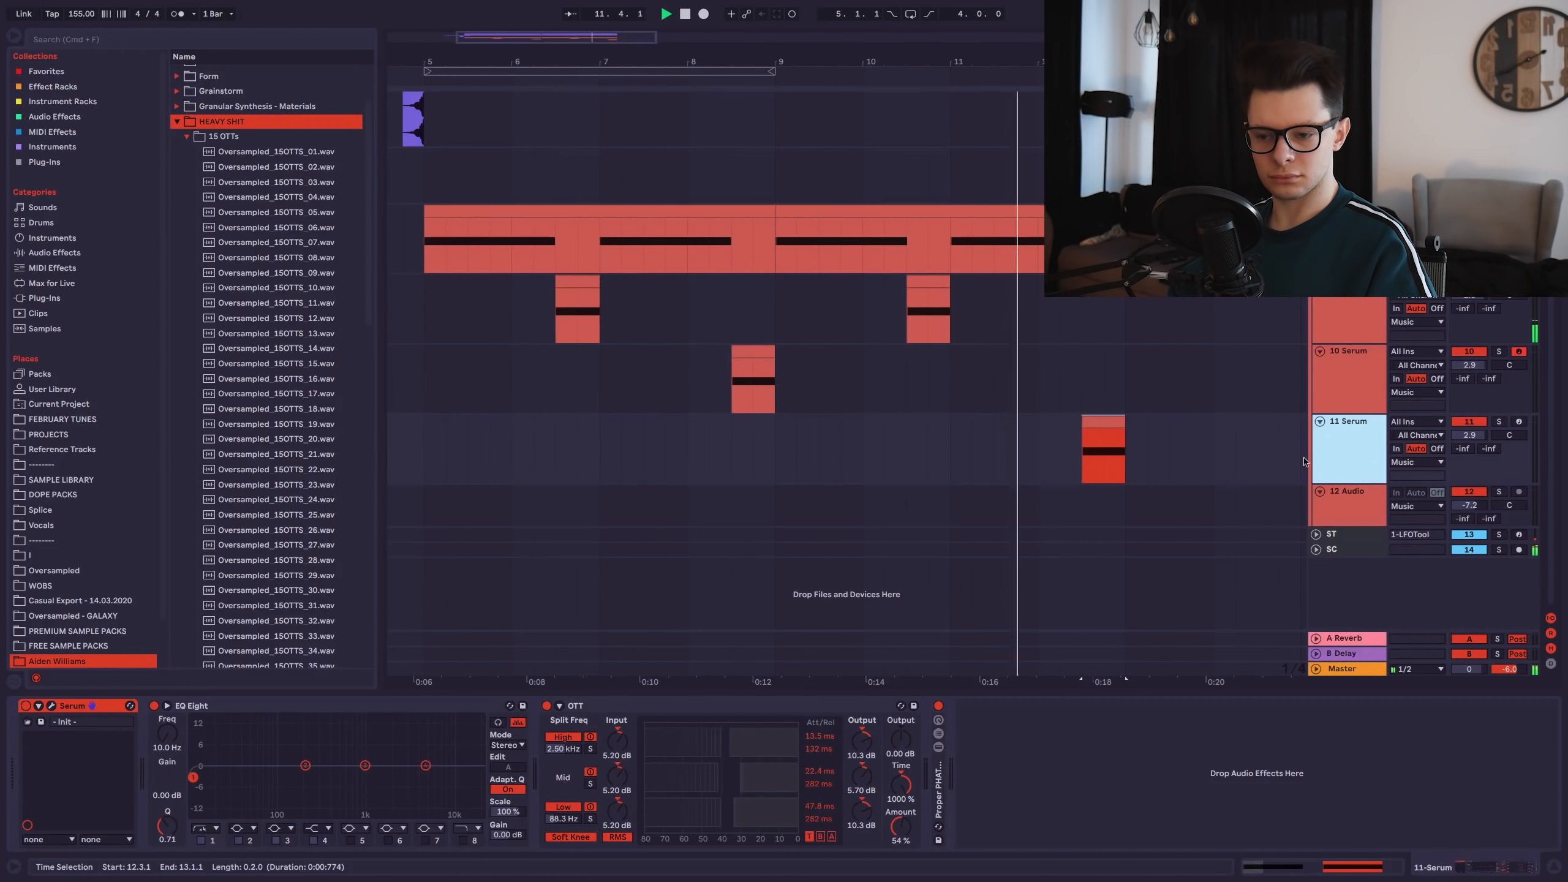
pyautogui.moveTo(1105, 436); pyautogui.dragTo(1200, 426)
pyautogui.scroll(5, 994, 554)
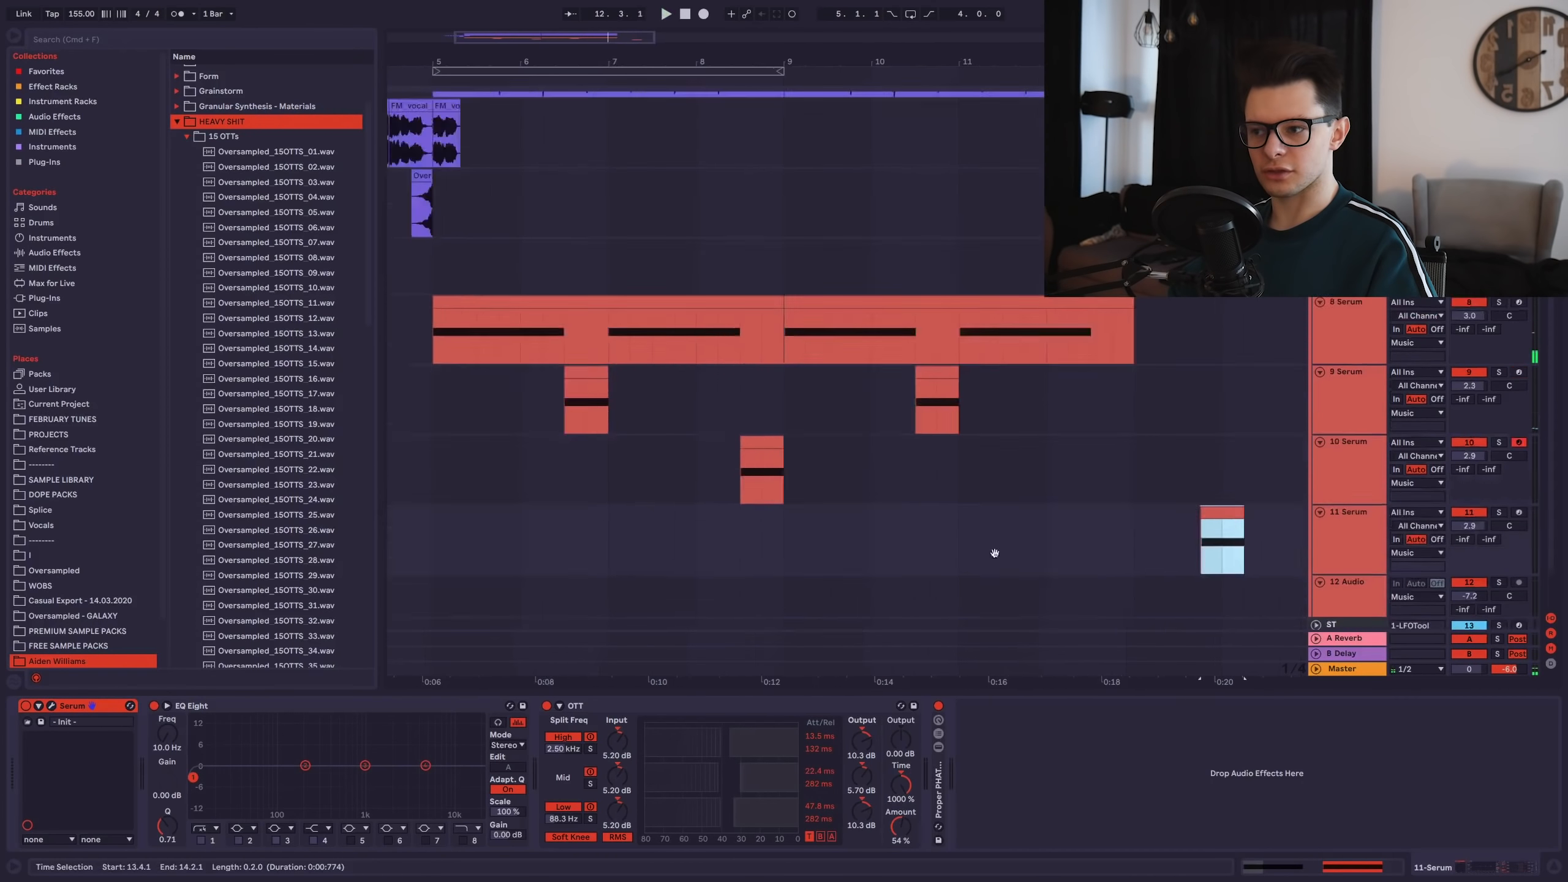
pyautogui.scroll(2, 587, 350)
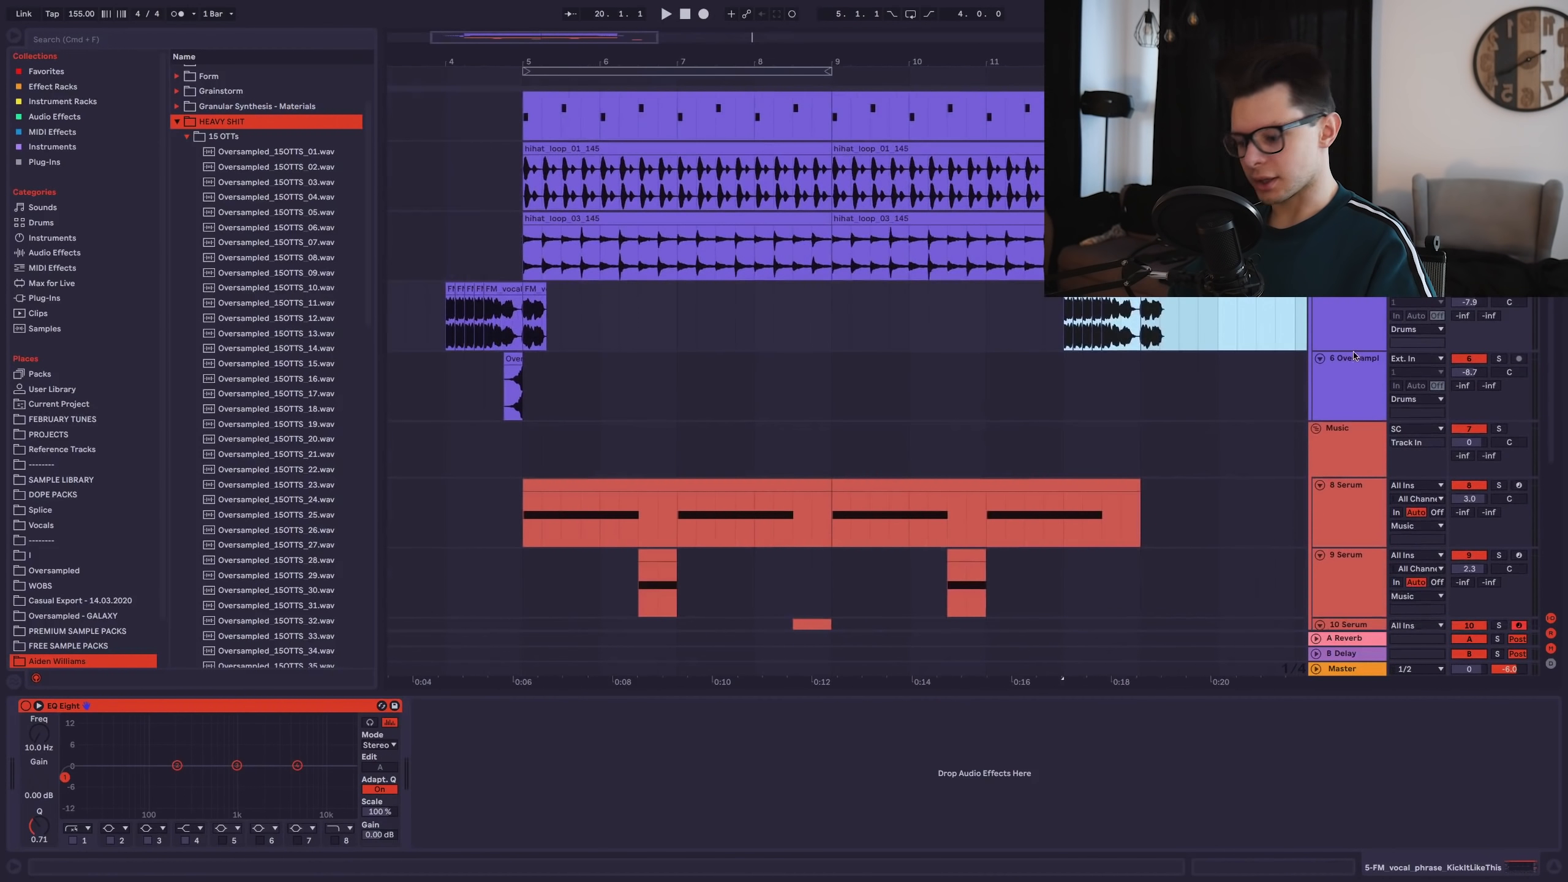
# Insert an audio track below the reversed kick track and preview the V_RIOT vocal hey_04 sample from DOPE PACKS.
pyautogui.click(1324, 378)
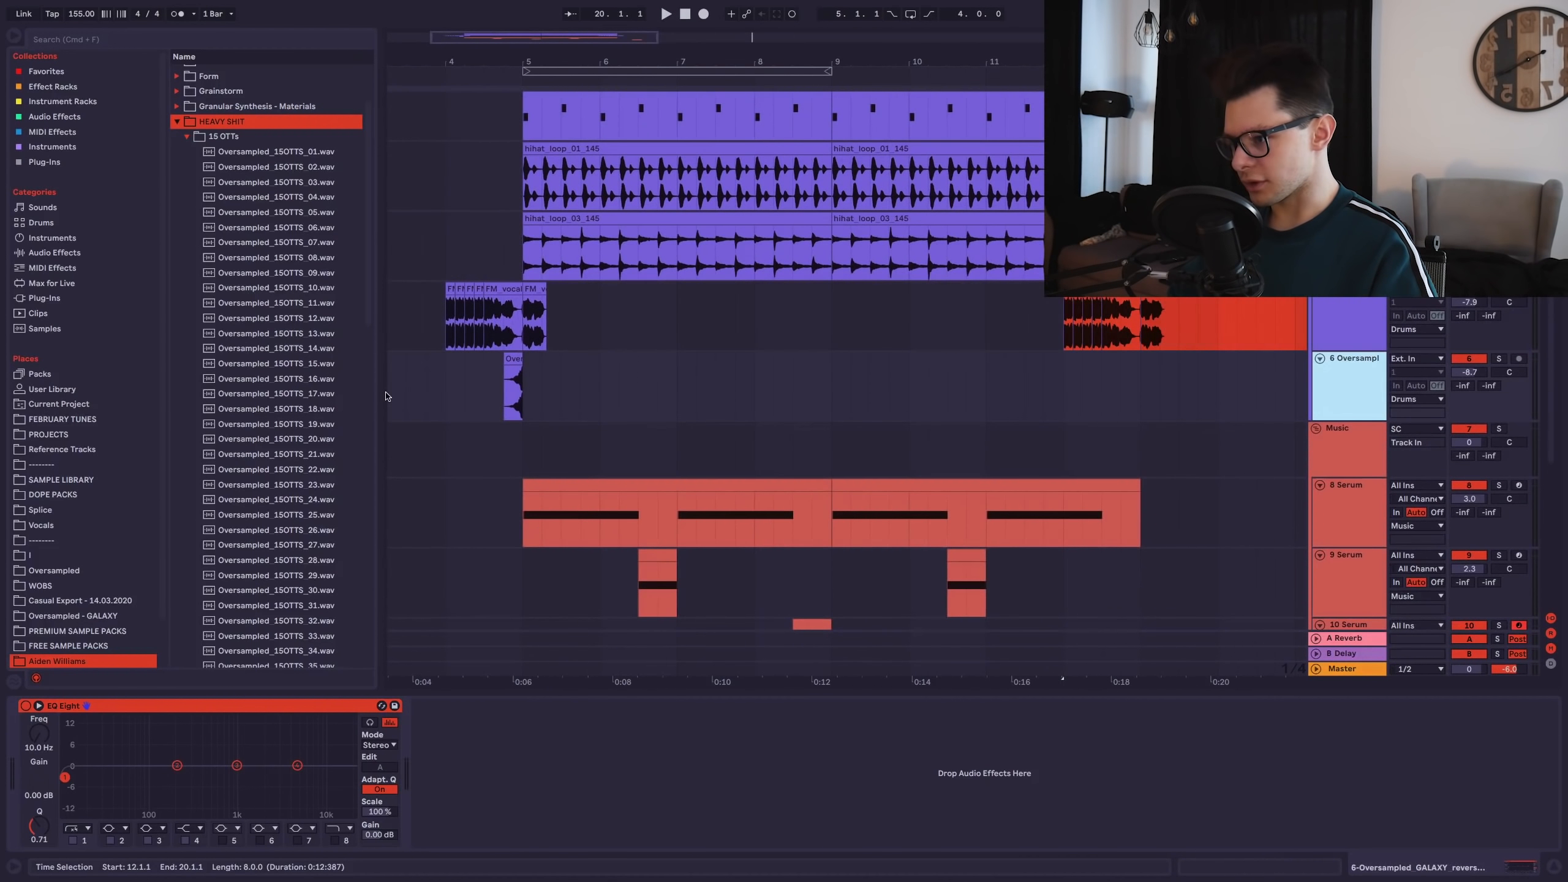
pyautogui.press('super+t')
pyautogui.click(48, 512)
pyautogui.click(299, 375)
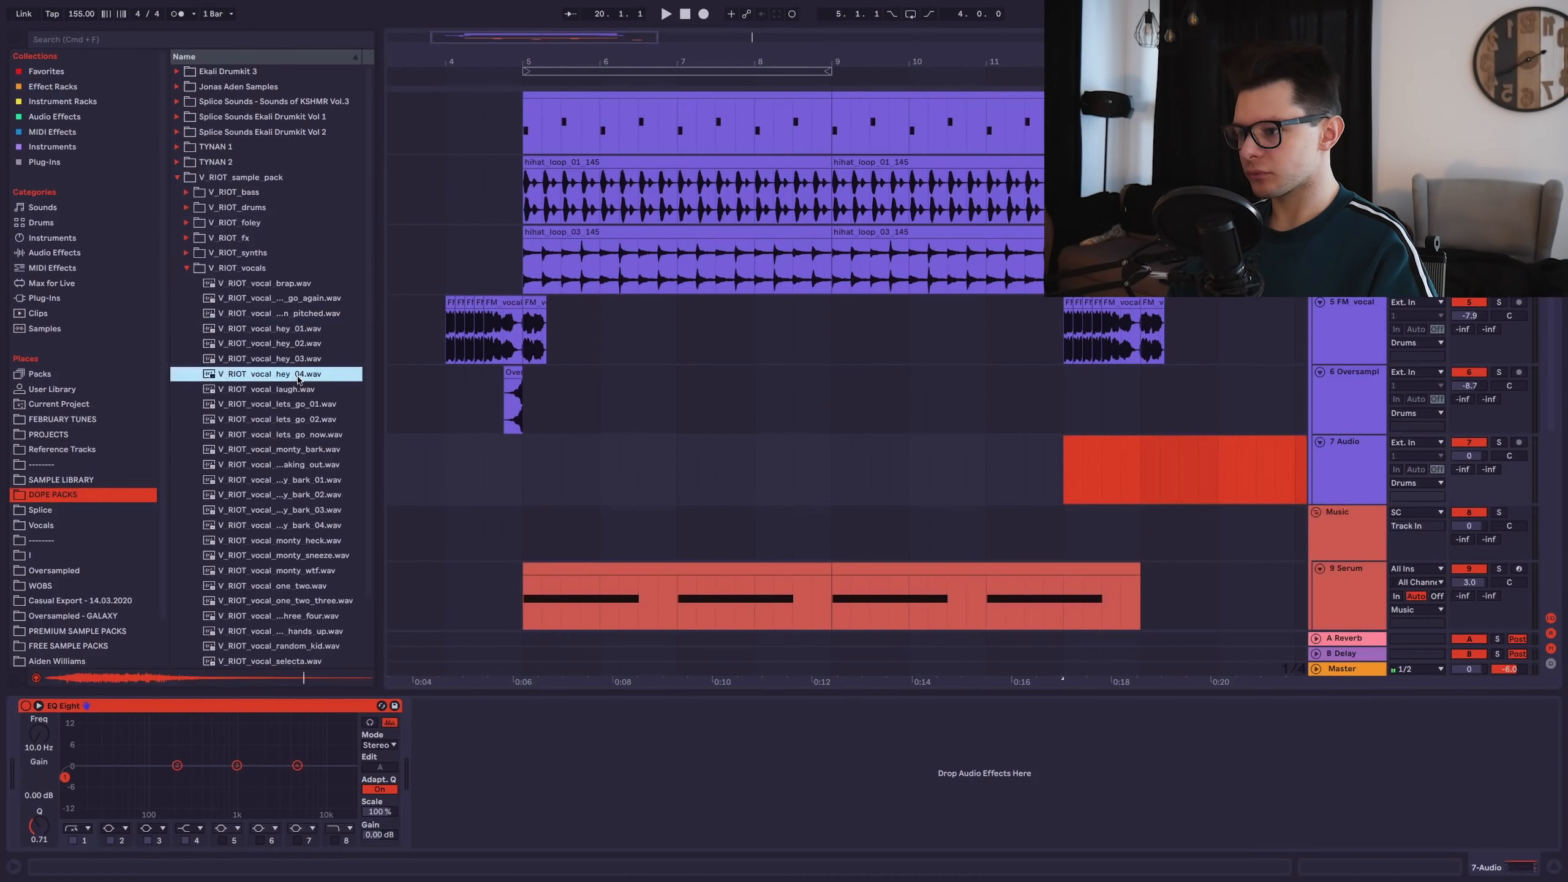
# Preview the V_RIOT vocal hey_03, hey_02 and hey_01 samples.
pyautogui.click(299, 360)
pyautogui.click(294, 344)
pyautogui.click(296, 329)
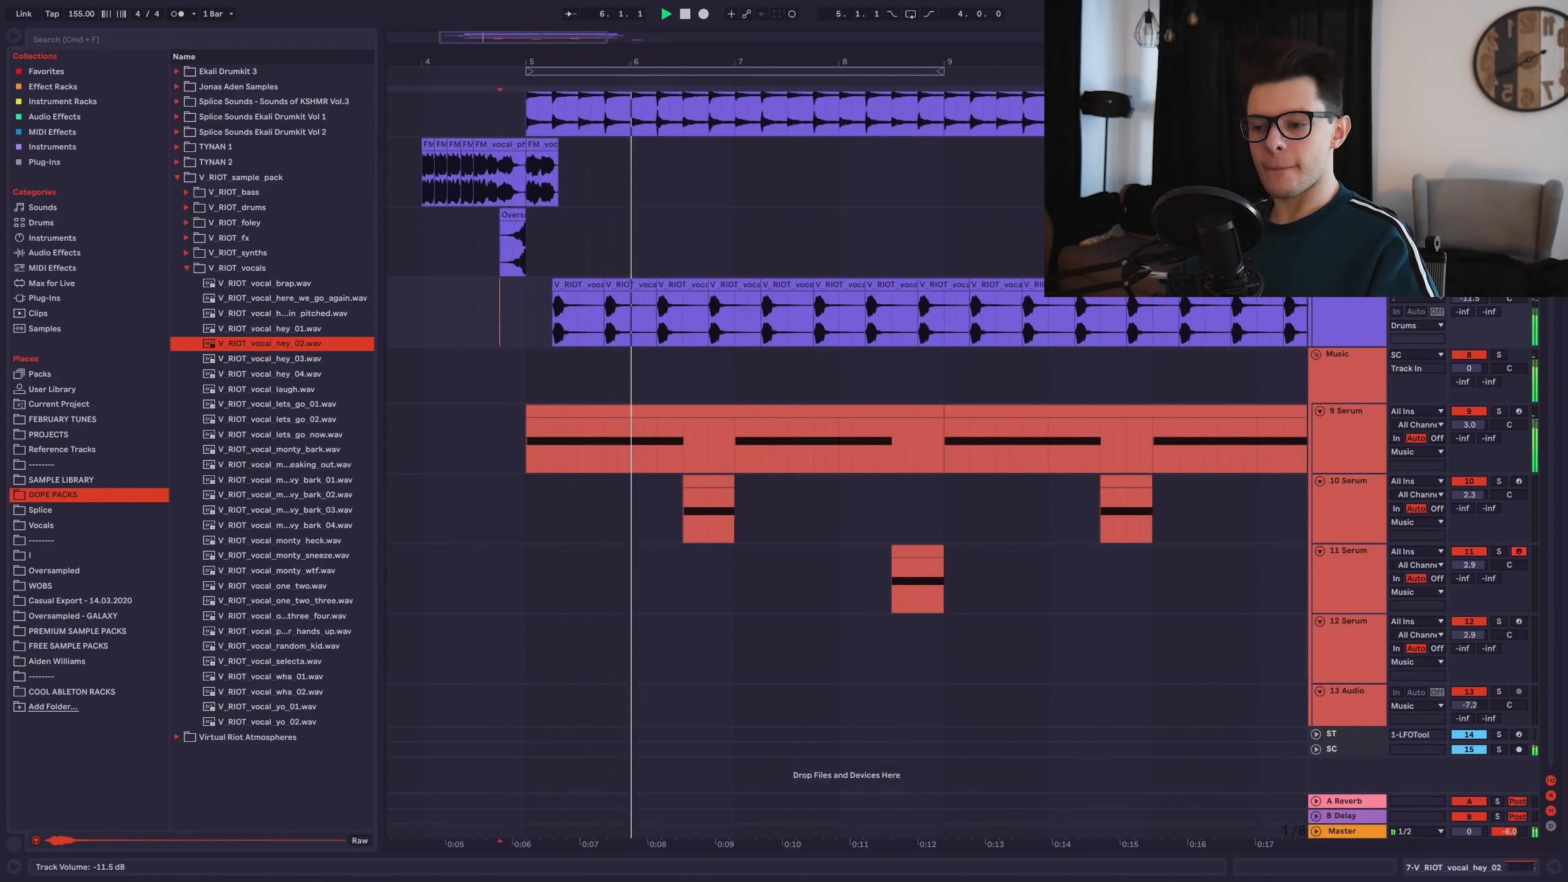
# Set the 10 Serum track's volume to 2.1 dB and the 11 Serum track's volume to 3.3 dB during playback.
pyautogui.scroll(-3, 830, 353)
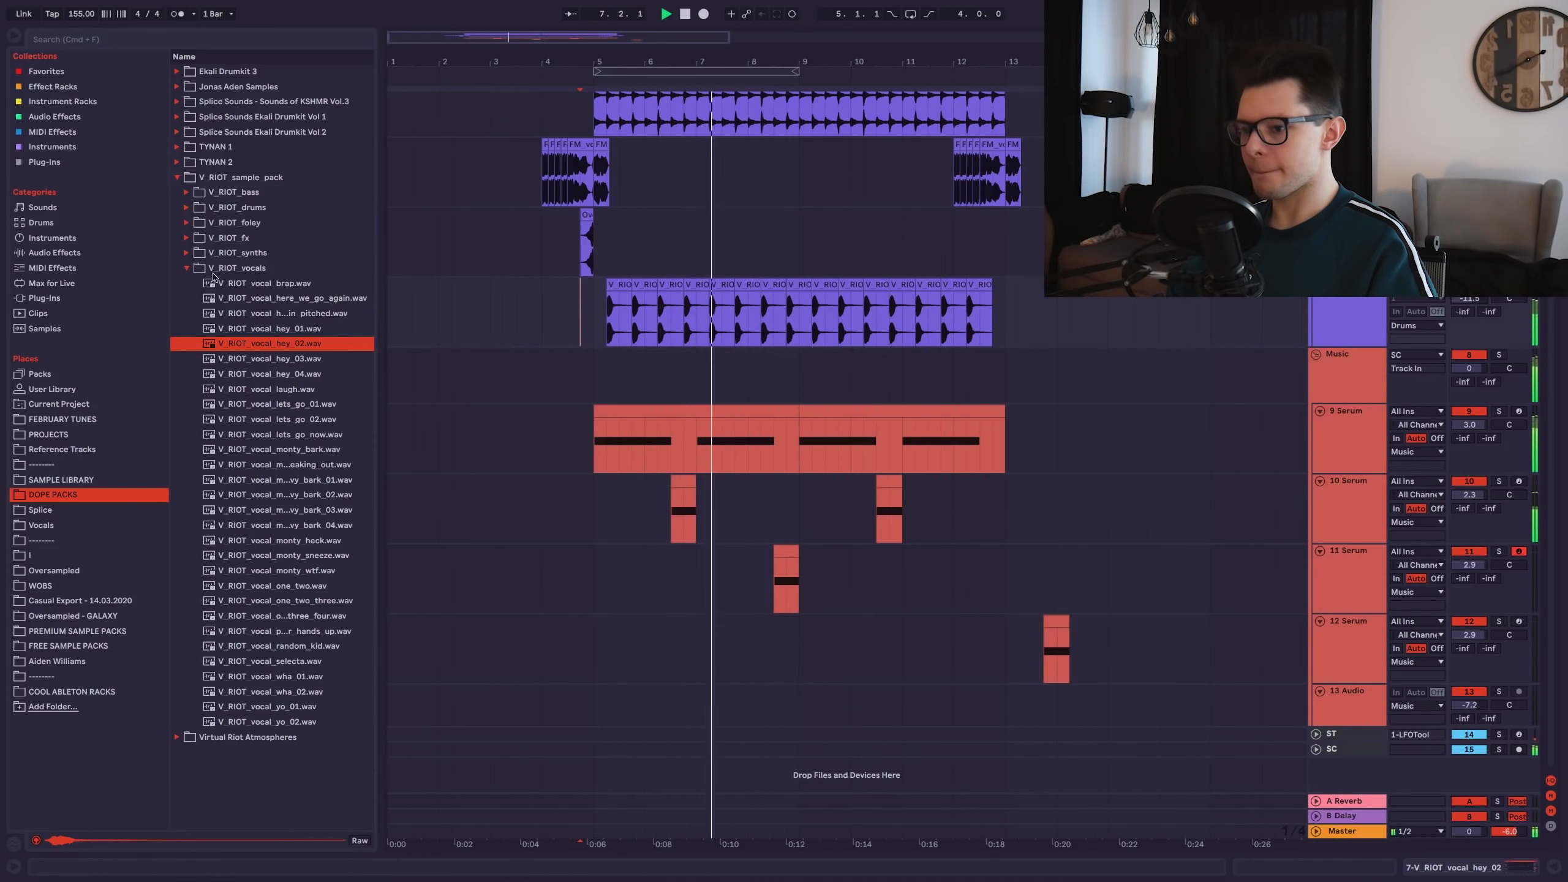
pyautogui.moveTo(1469, 495); pyautogui.dragTo(1469, 500)
pyautogui.moveTo(1469, 566); pyautogui.dragTo(1469, 561)
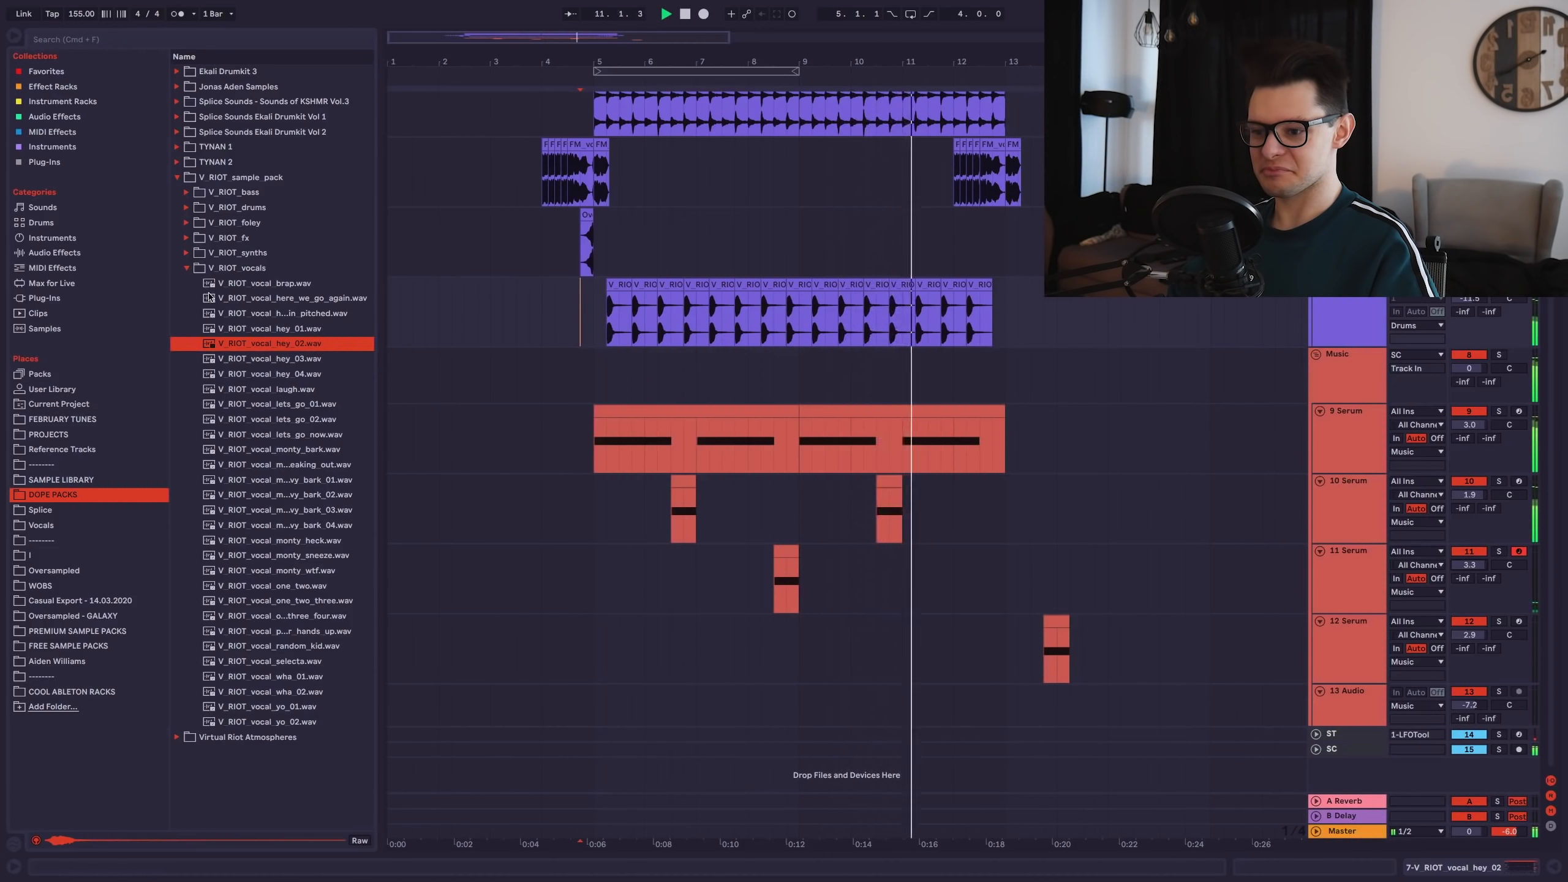
pyautogui.moveTo(1461, 494); pyautogui.dragTo(1458, 488)
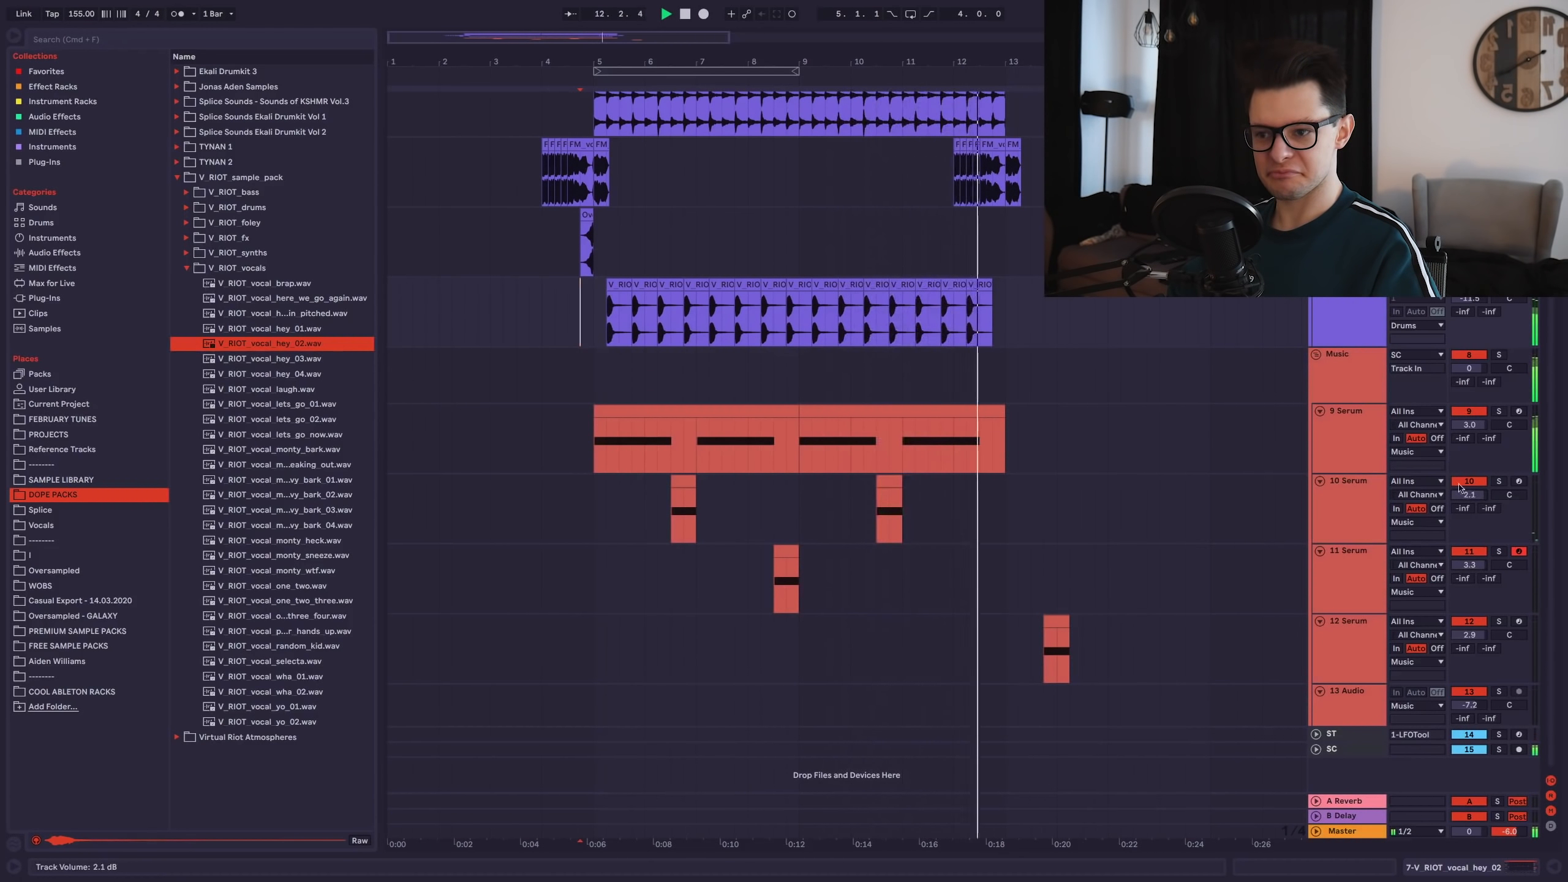
# Shift the first 9 Serum clip slightly later than bar 5 and play back from just before the drop.
pyautogui.scroll(5, 965, 265)
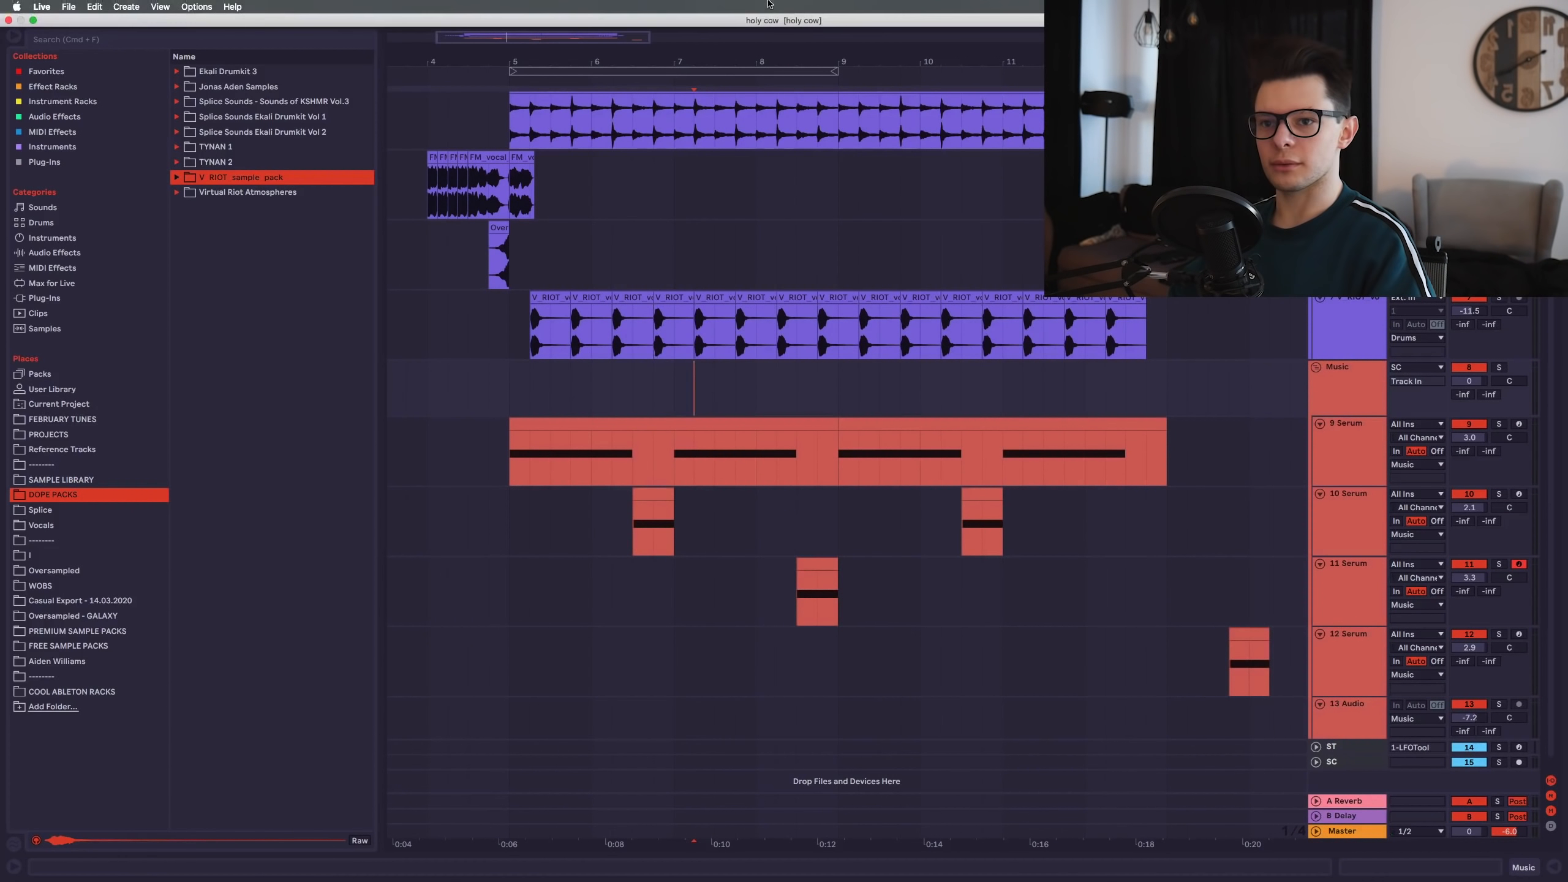
pyautogui.scroll(1, 636, 361)
pyautogui.scroll(5, 492, 446)
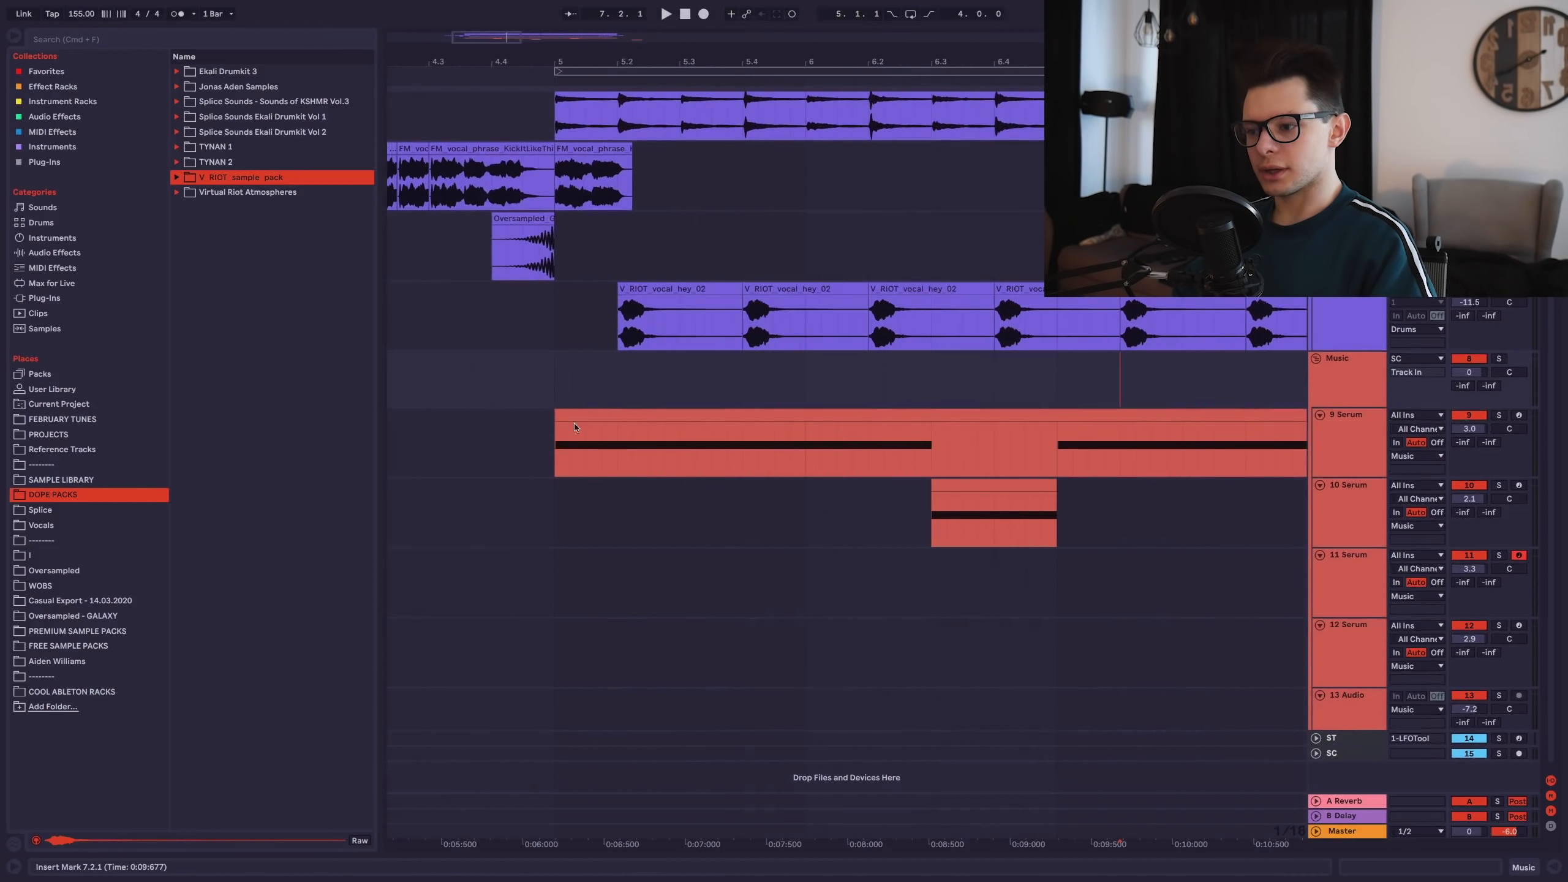
pyautogui.moveTo(586, 418)
pyautogui.mouseDown()
pyautogui.moveTo(556, 419)
pyautogui.moveTo(596, 424)
pyautogui.mouseUp()
pyautogui.scroll(-4, 568, 420)
pyautogui.scroll(4, 569, 417)
pyautogui.click(487, 435)
pyautogui.press('space')
pyautogui.scroll(-4, 519, 435)
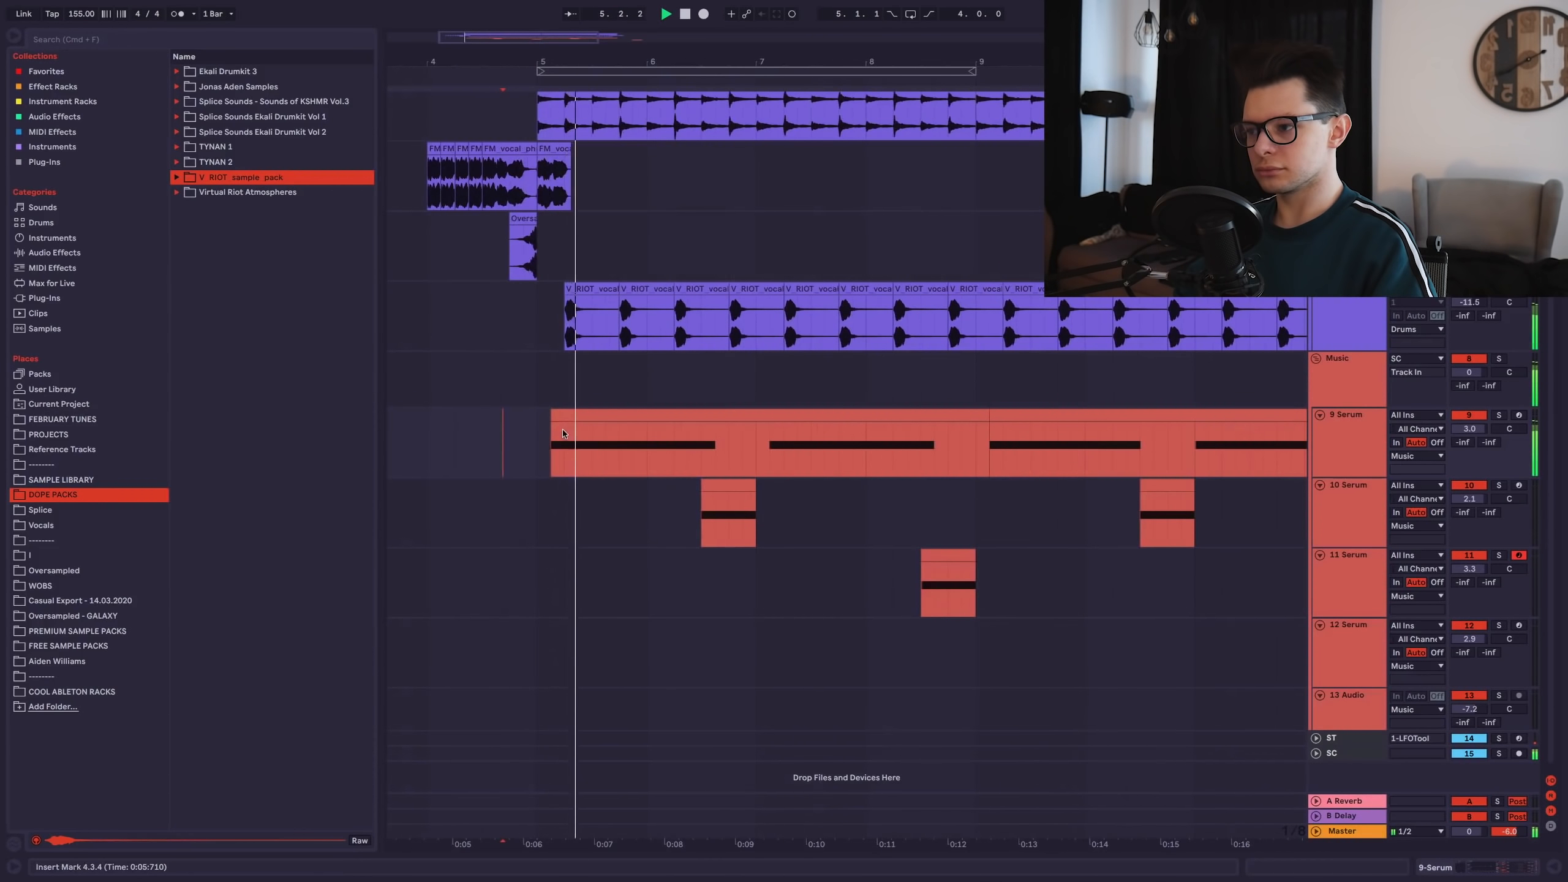
# Move the first 9 Serum clip slightly ahead of bar 5 and play back the early timing from 4.4.1.
pyautogui.click(598, 418)
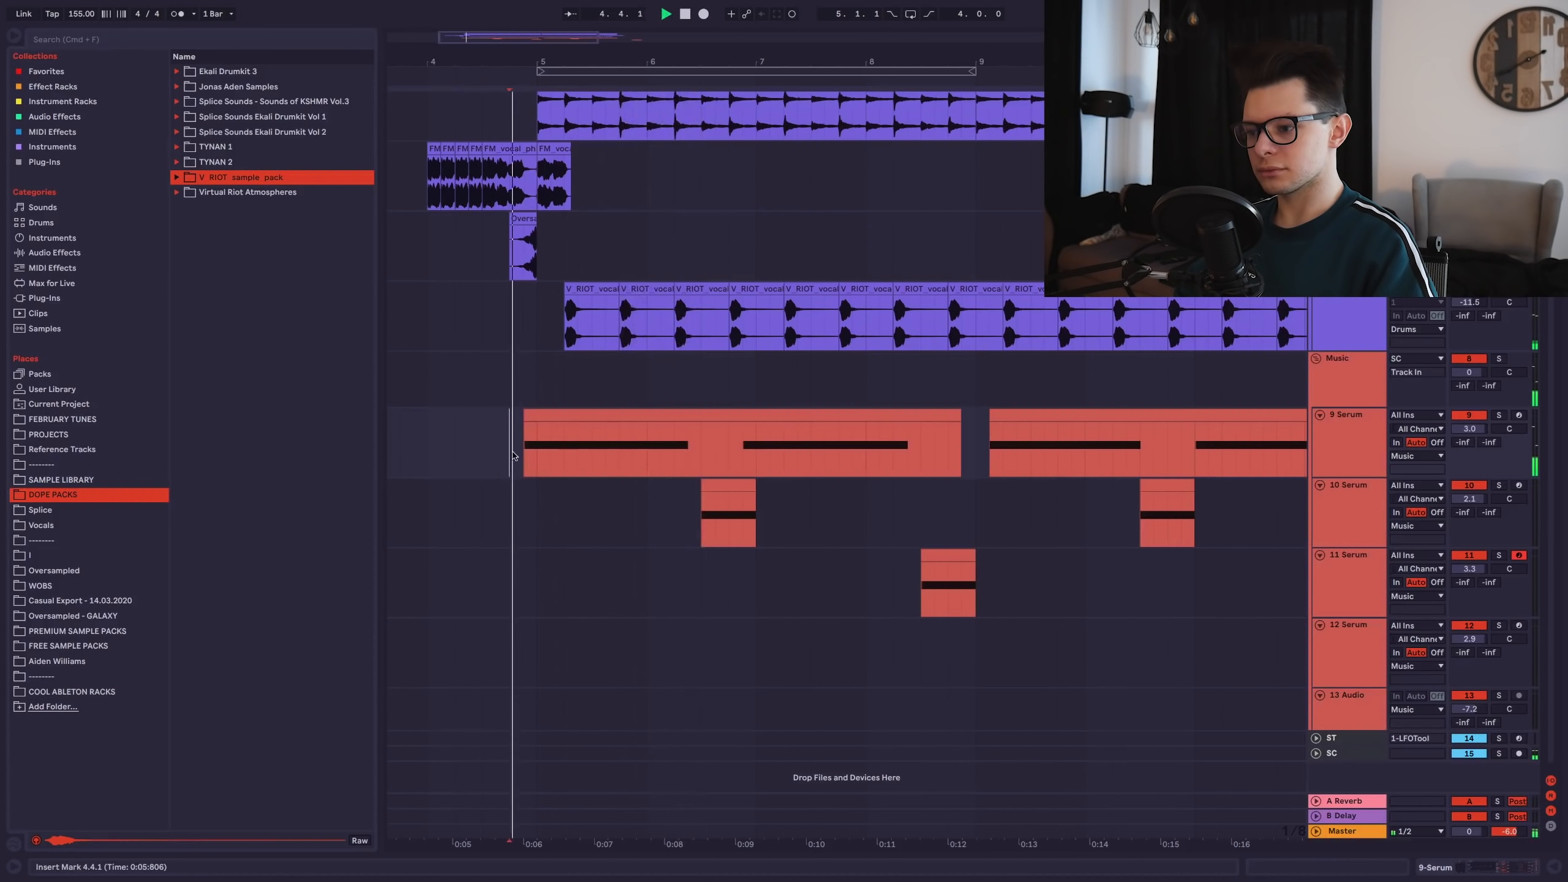
pyautogui.moveTo(598, 419); pyautogui.dragTo(531, 418)
pyautogui.press('space')
pyautogui.click(509, 431)
pyautogui.press('space')
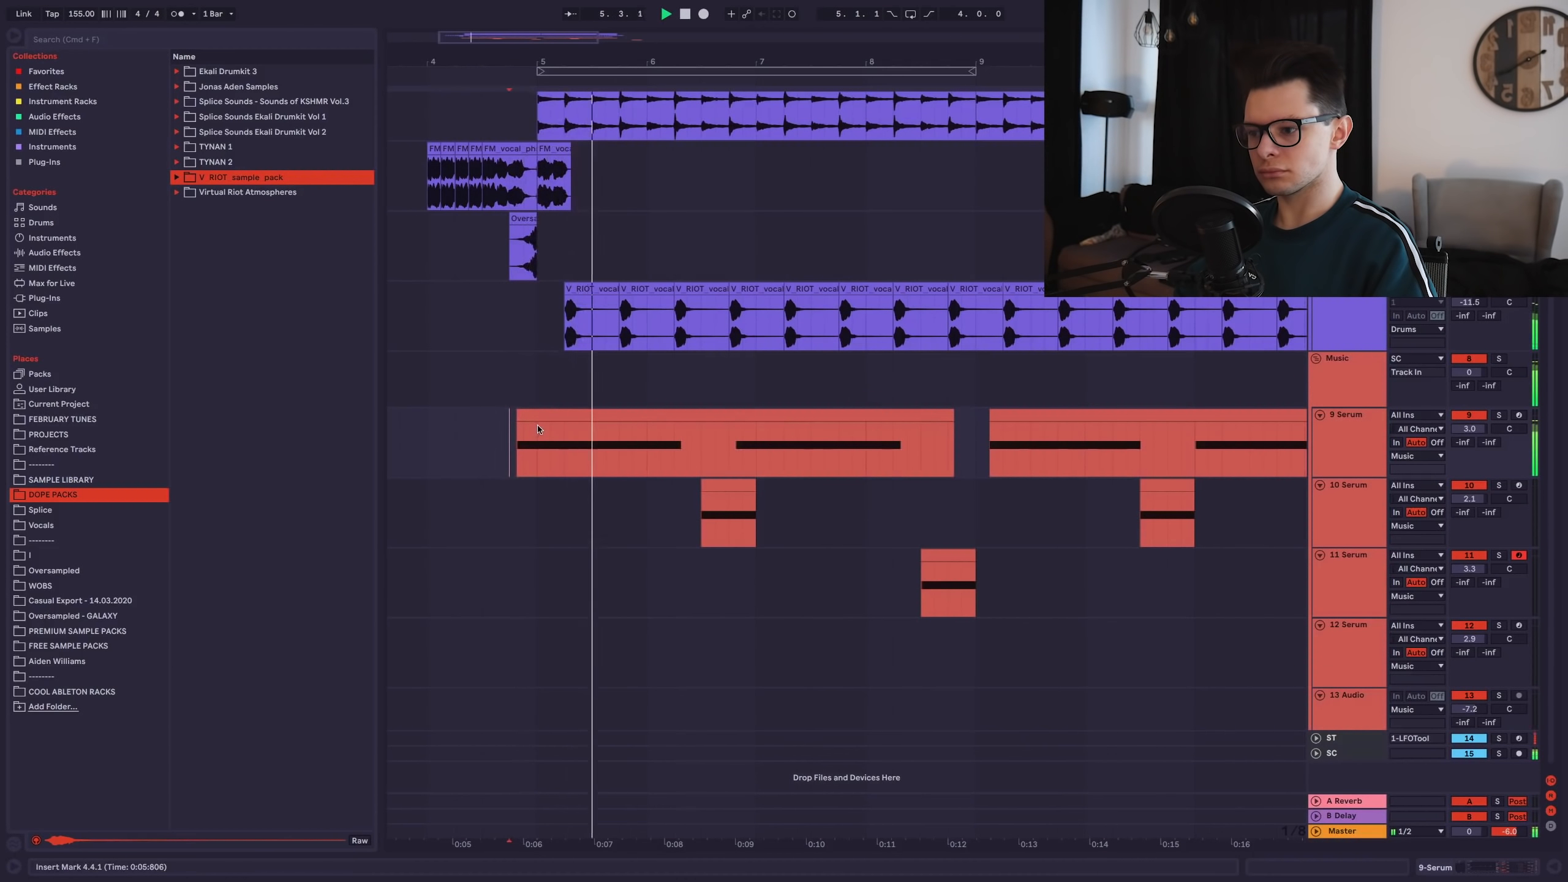
pyautogui.click(535, 430)
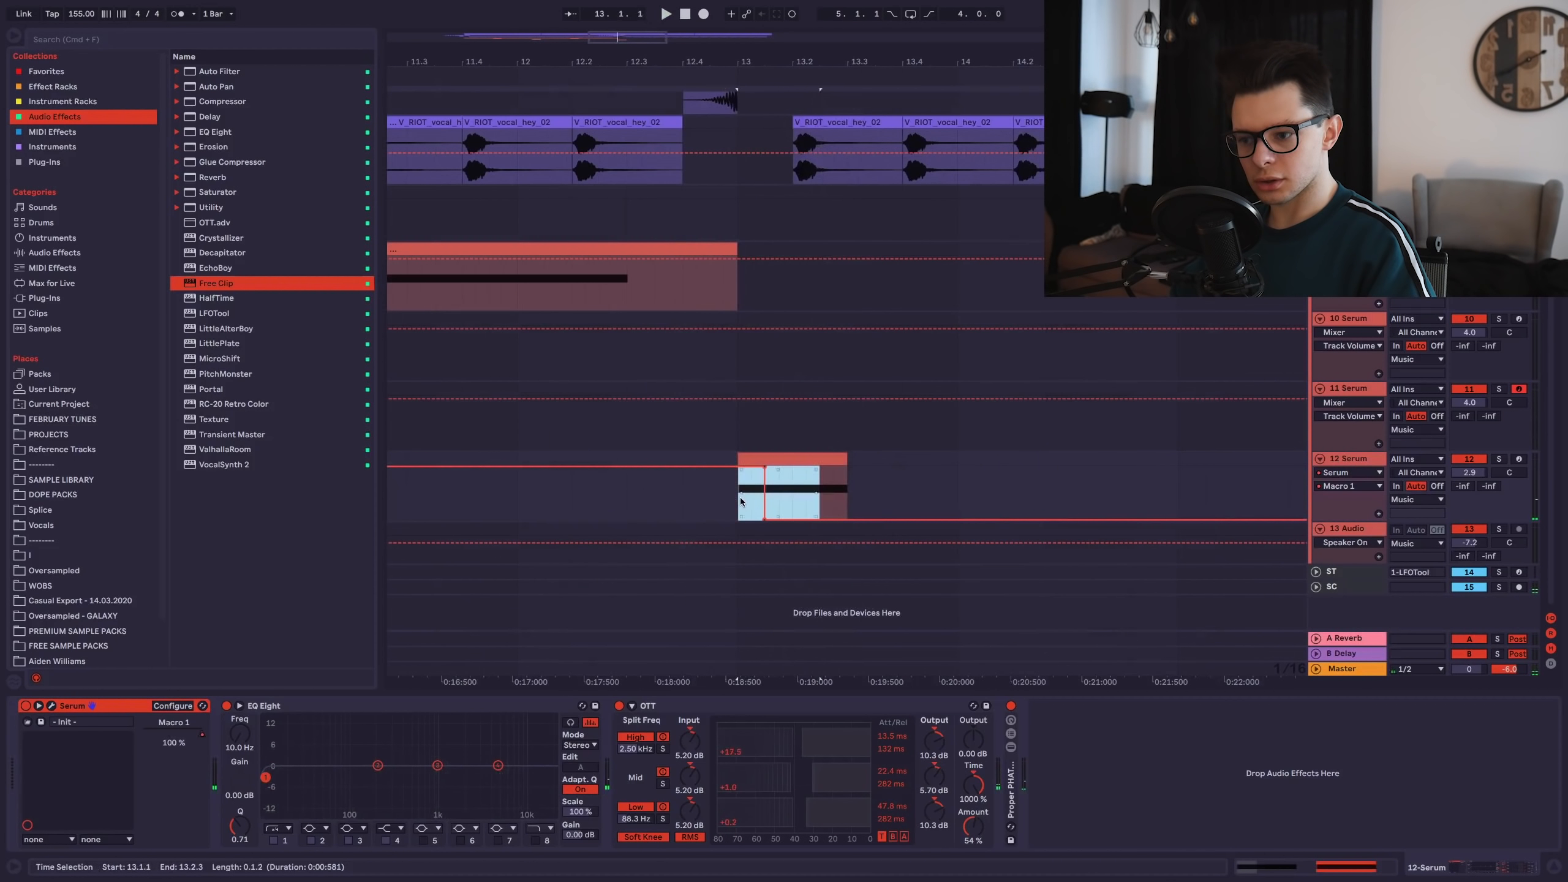
# Duplicate the Macro 1 automation between 13.1.1 and 13.2.3 on the 12 Serum track and play back from bar 13.
pyautogui.press('super+d')
pyautogui.click(740, 499)
pyautogui.press('space')
pyautogui.press('space')
# Duplicate the half-bar 12 Serum clip with its automation into three groups of three, starting at bars 13, 15 and 17.
pyautogui.click(805, 489)
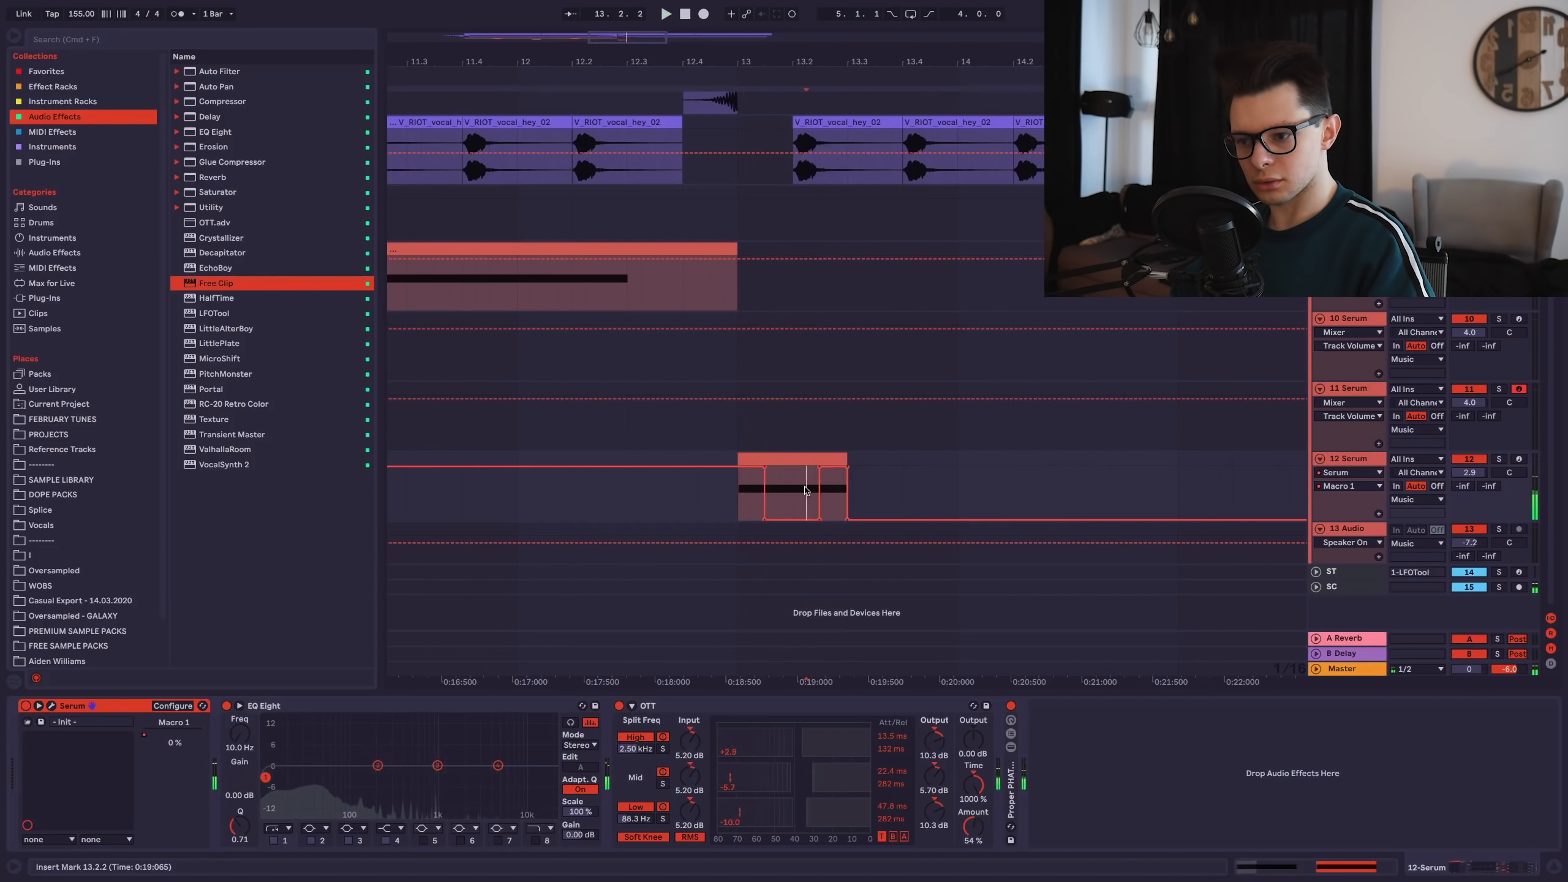
pyautogui.press('super+d')
pyautogui.click(683, 438)
pyautogui.press('space')
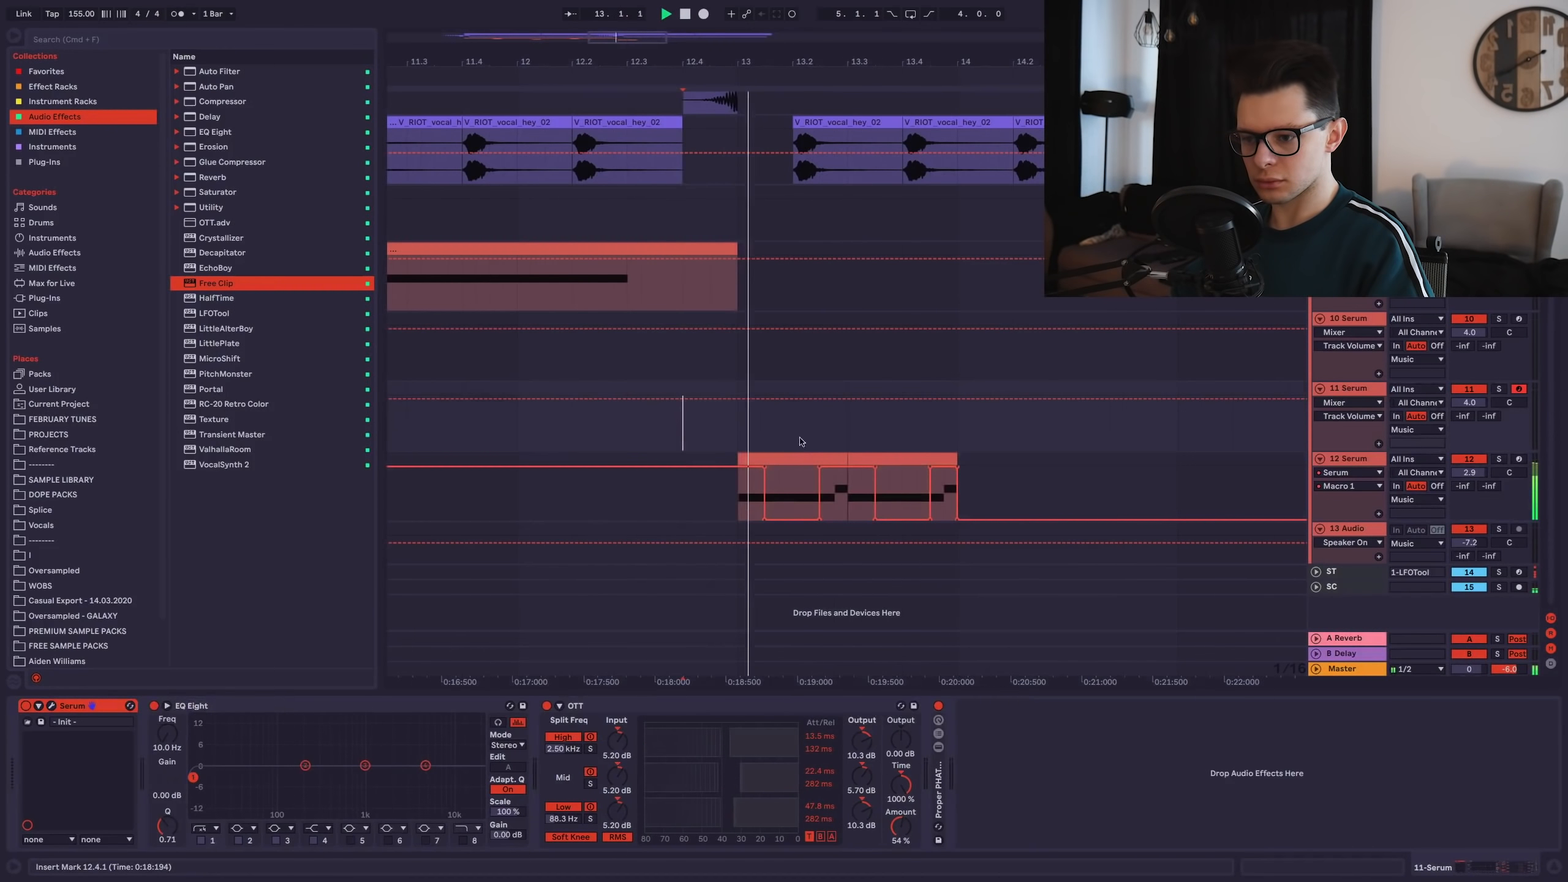
pyautogui.click(908, 457)
pyautogui.press('super+d')
pyautogui.scroll(-4, 910, 458)
pyautogui.press('super+d')
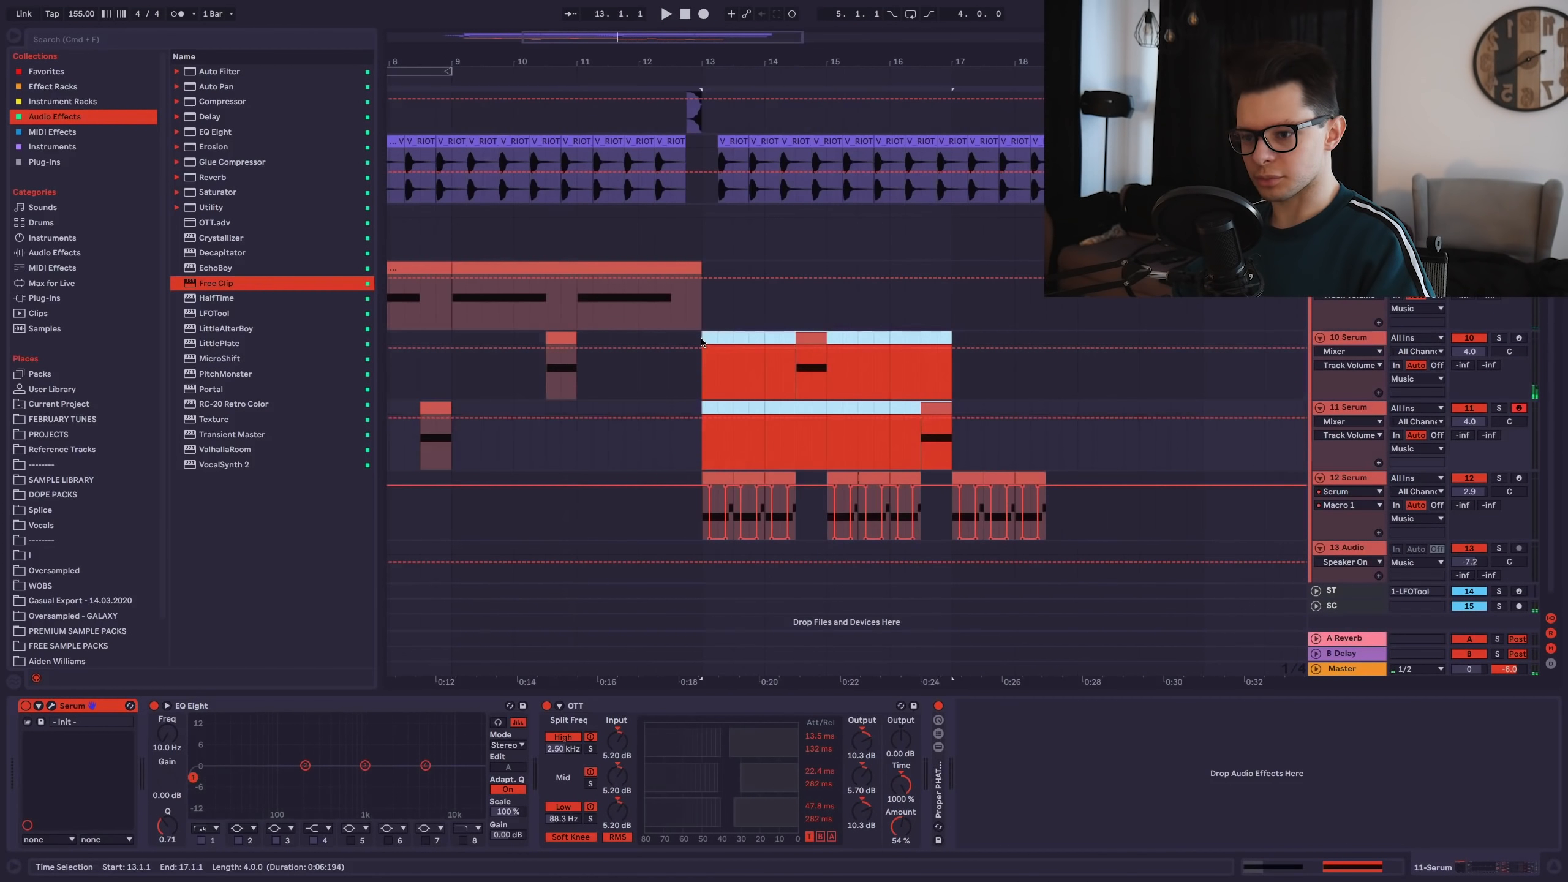
# Duplicate the 10 Serum and 11 Serum selection from 13.1.1 to 17.1.1 and play back from 12.4.1.
pyautogui.press('super+d')
pyautogui.click(686, 381)
pyautogui.press('space')
pyautogui.scroll(-3, 686, 381)
pyautogui.scroll(4, 715, 385)
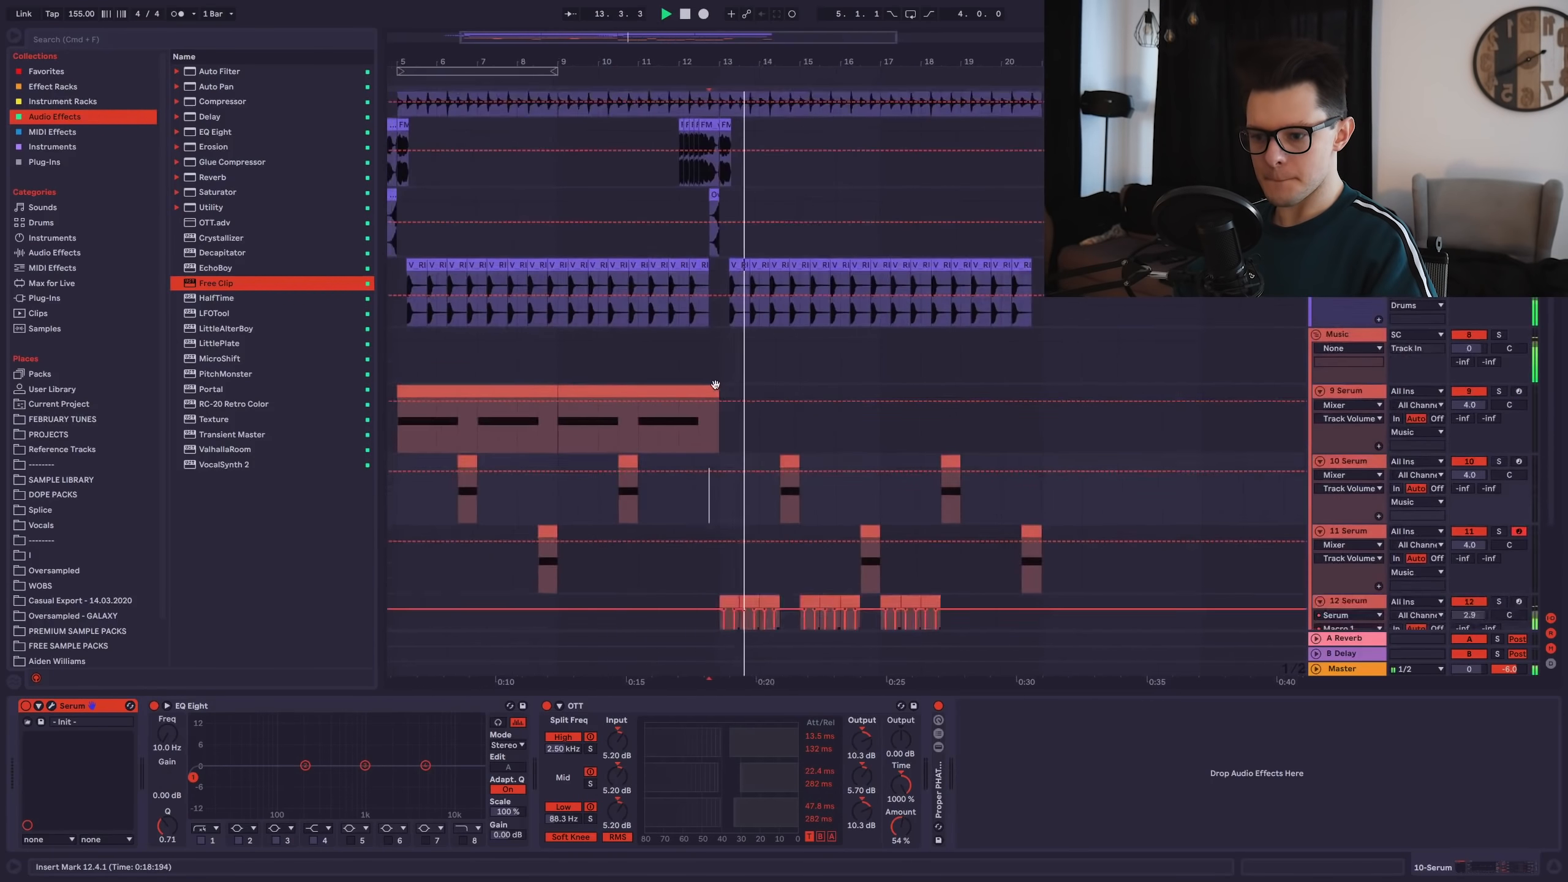
pyautogui.scroll(-4, 714, 386)
# Hide the device view and the automation lanes while listening through the second section from bar 13.
pyautogui.click(1554, 867)
pyautogui.scroll(3, 885, 441)
pyautogui.hscroll(-4, 885, 441)
pyautogui.scroll(-3, 850, 405)
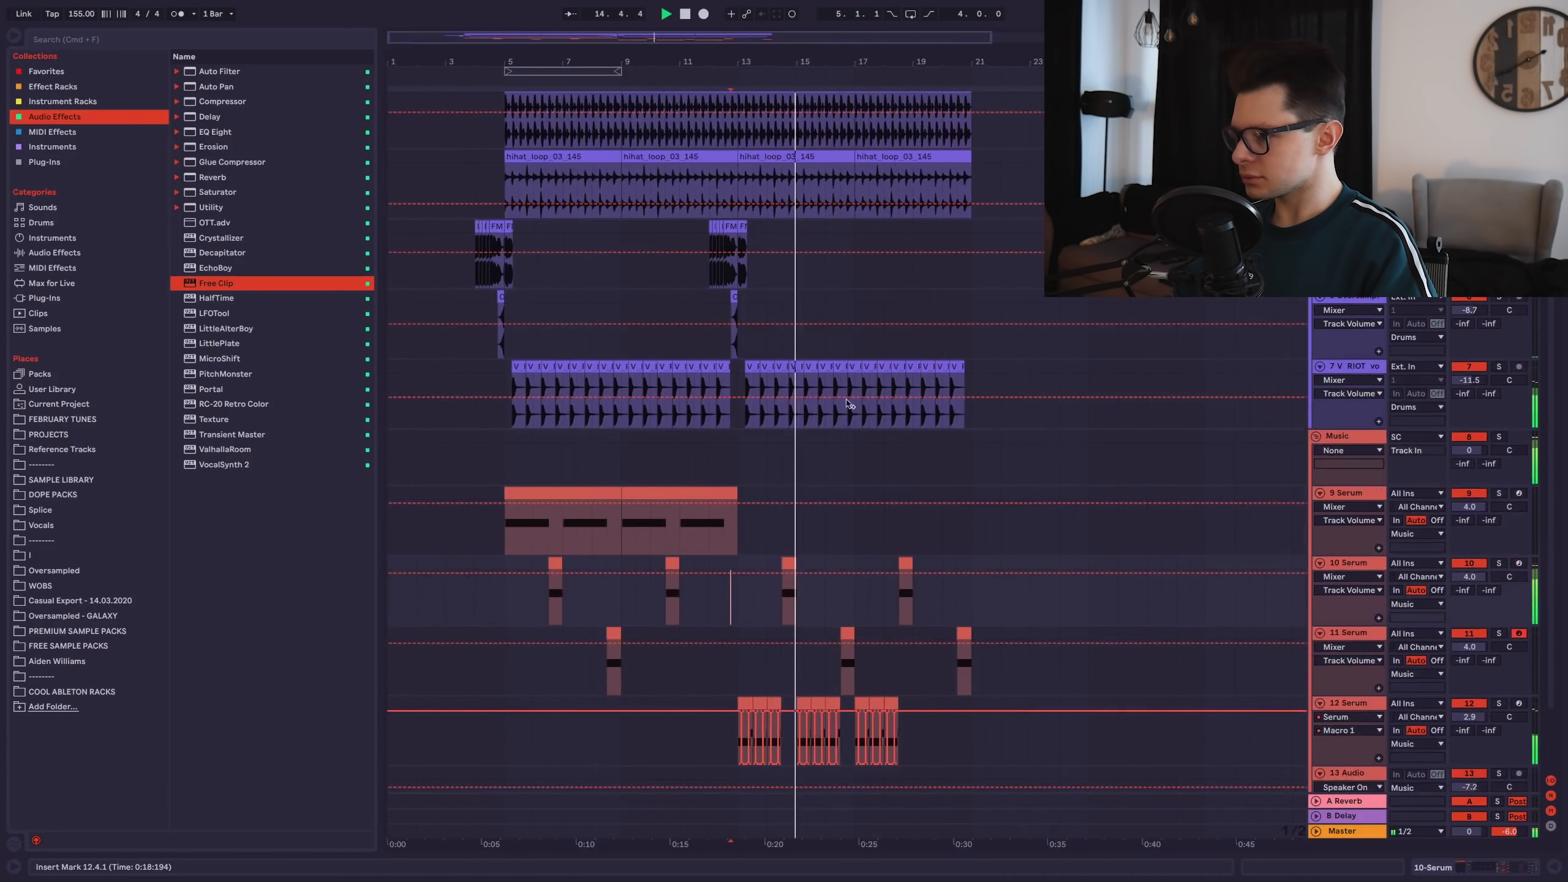
pyautogui.press('super+a')
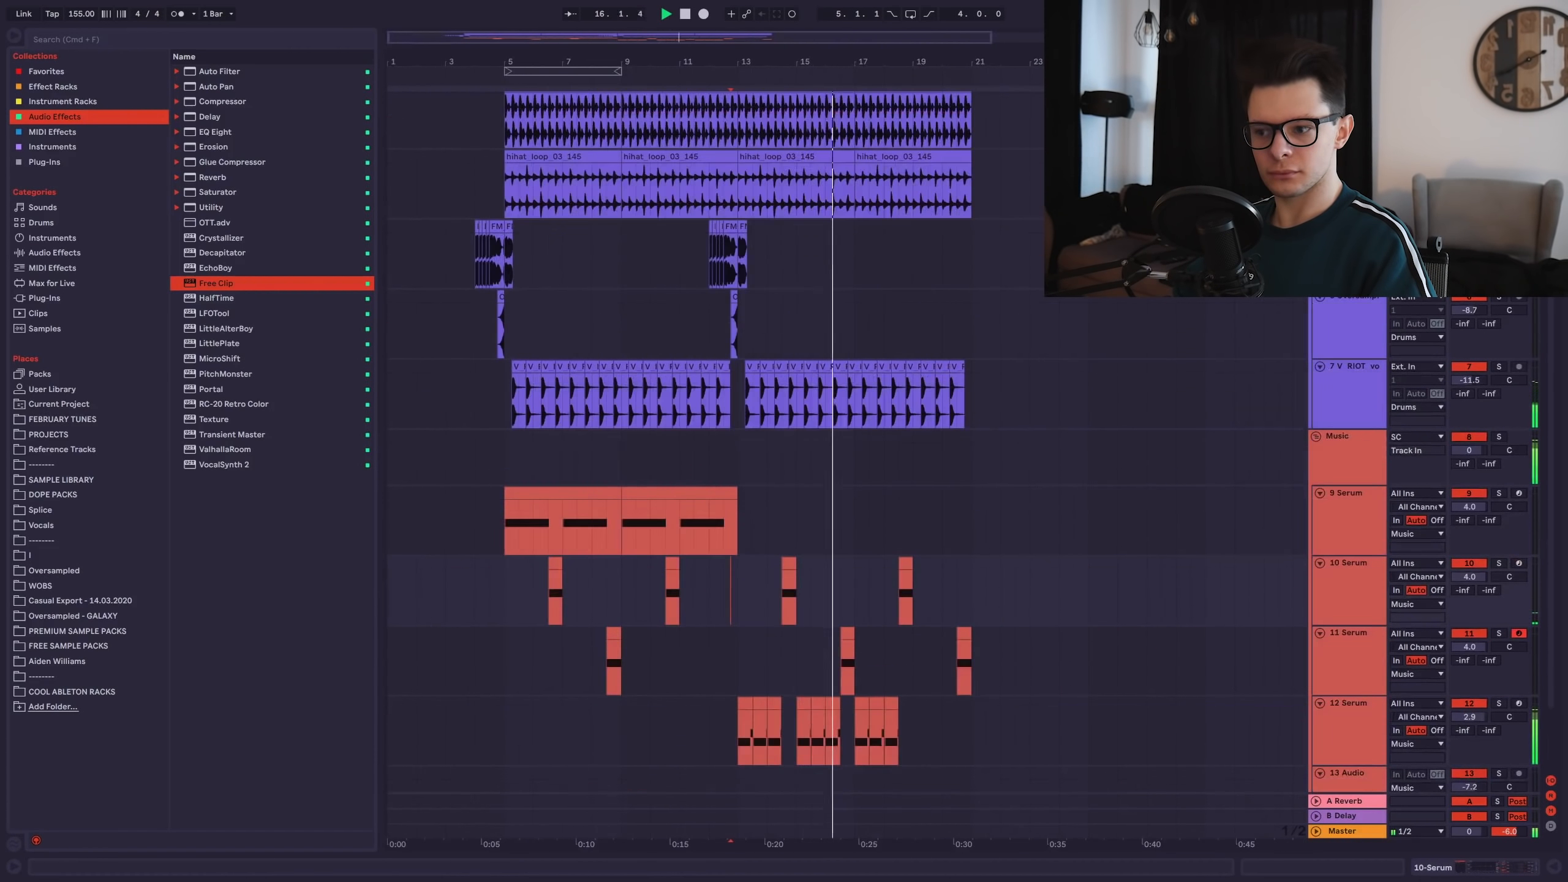
pyautogui.scroll(1, 842, 547)
pyautogui.scroll(-3, 894, 355)
pyautogui.scroll(2, 851, 385)
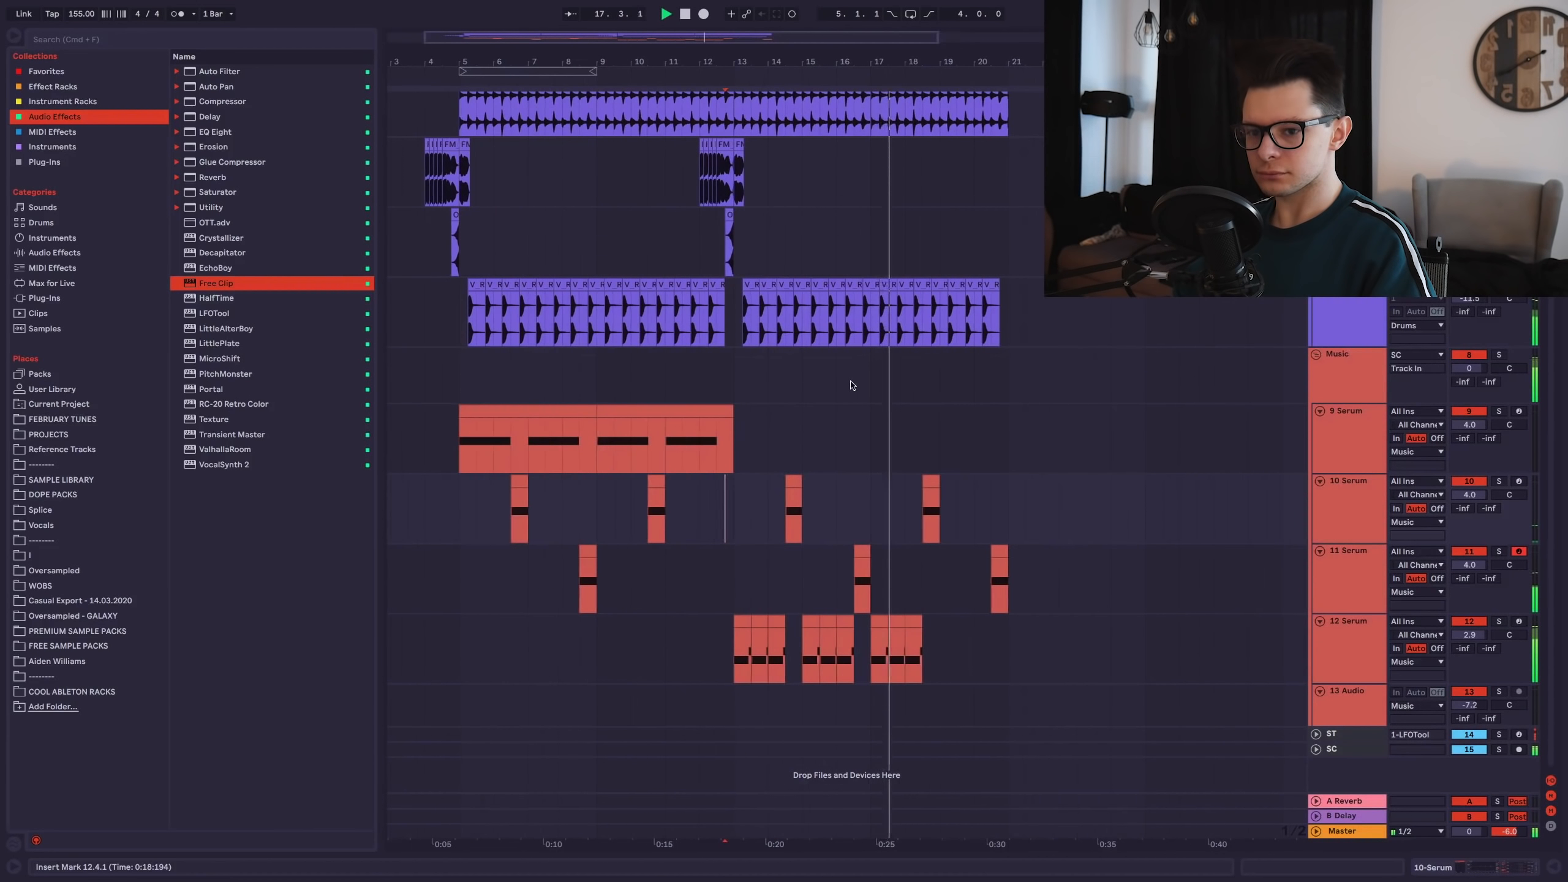
pyautogui.hscroll(-2, 851, 385)
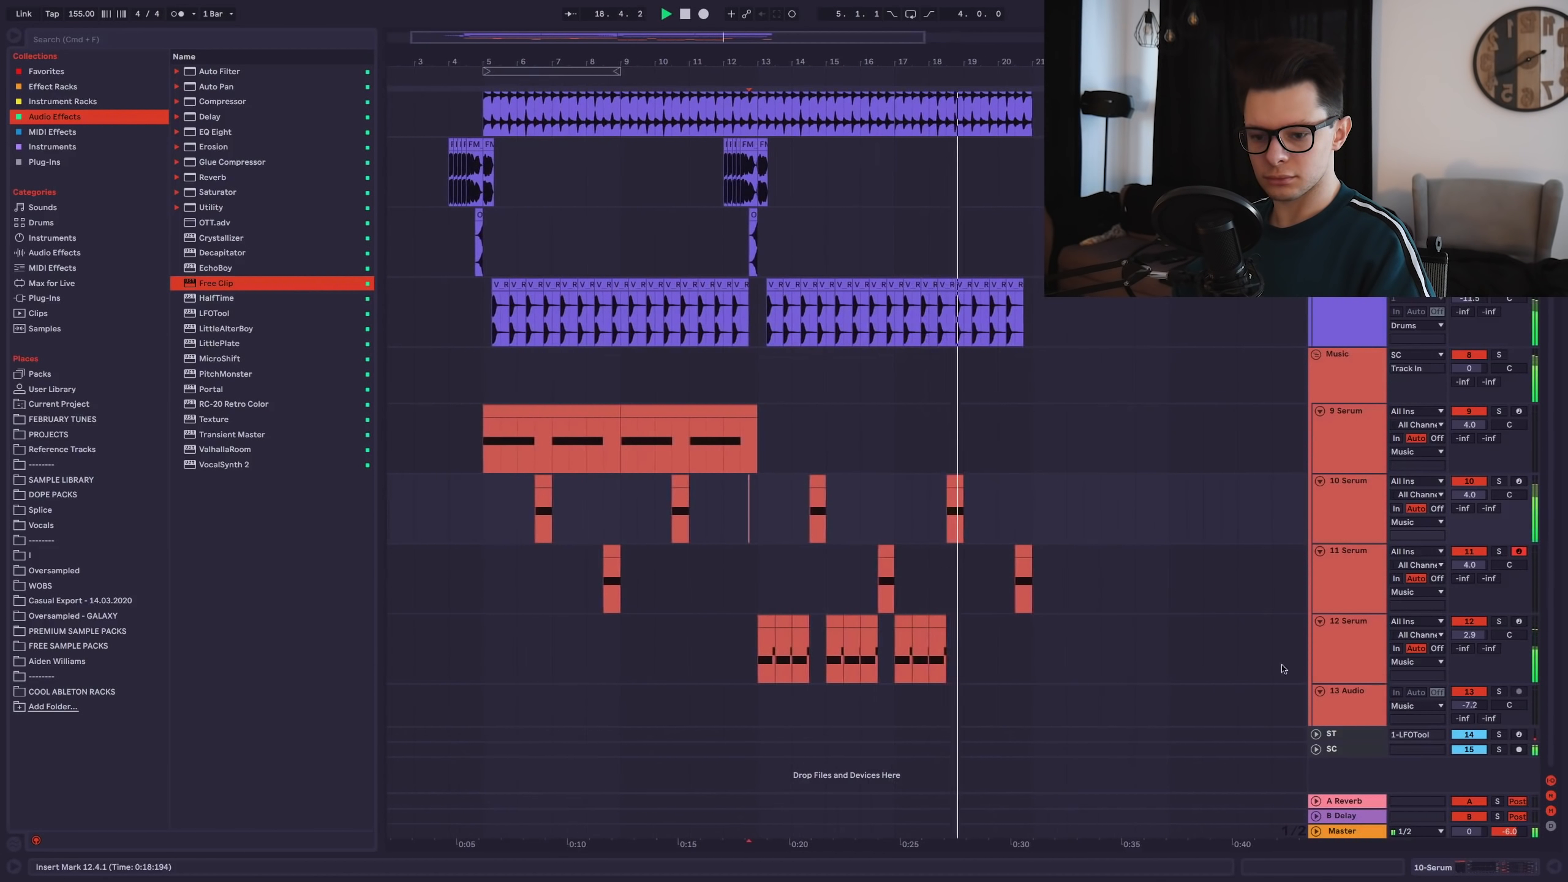
# Copy a 9 Serum clip to 19.1.1, delete the part after 21.1.1, and play back from 18.1.1.
pyautogui.moveTo(974, 403); pyautogui.dragTo(979, 409)
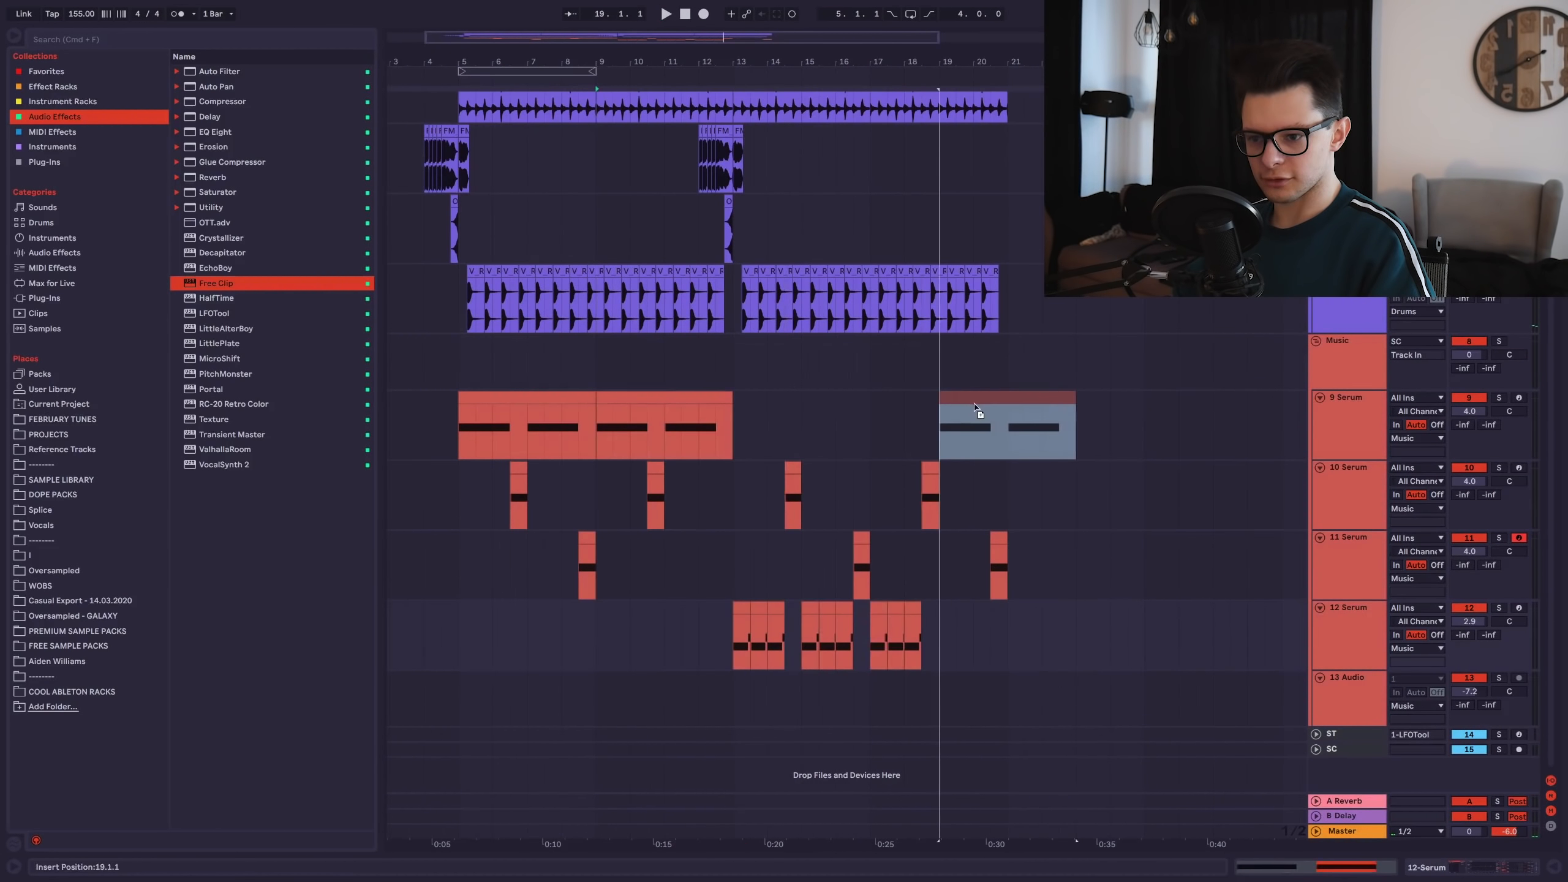
pyautogui.moveTo(1009, 438); pyautogui.dragTo(1129, 441)
pyautogui.press('Delete')
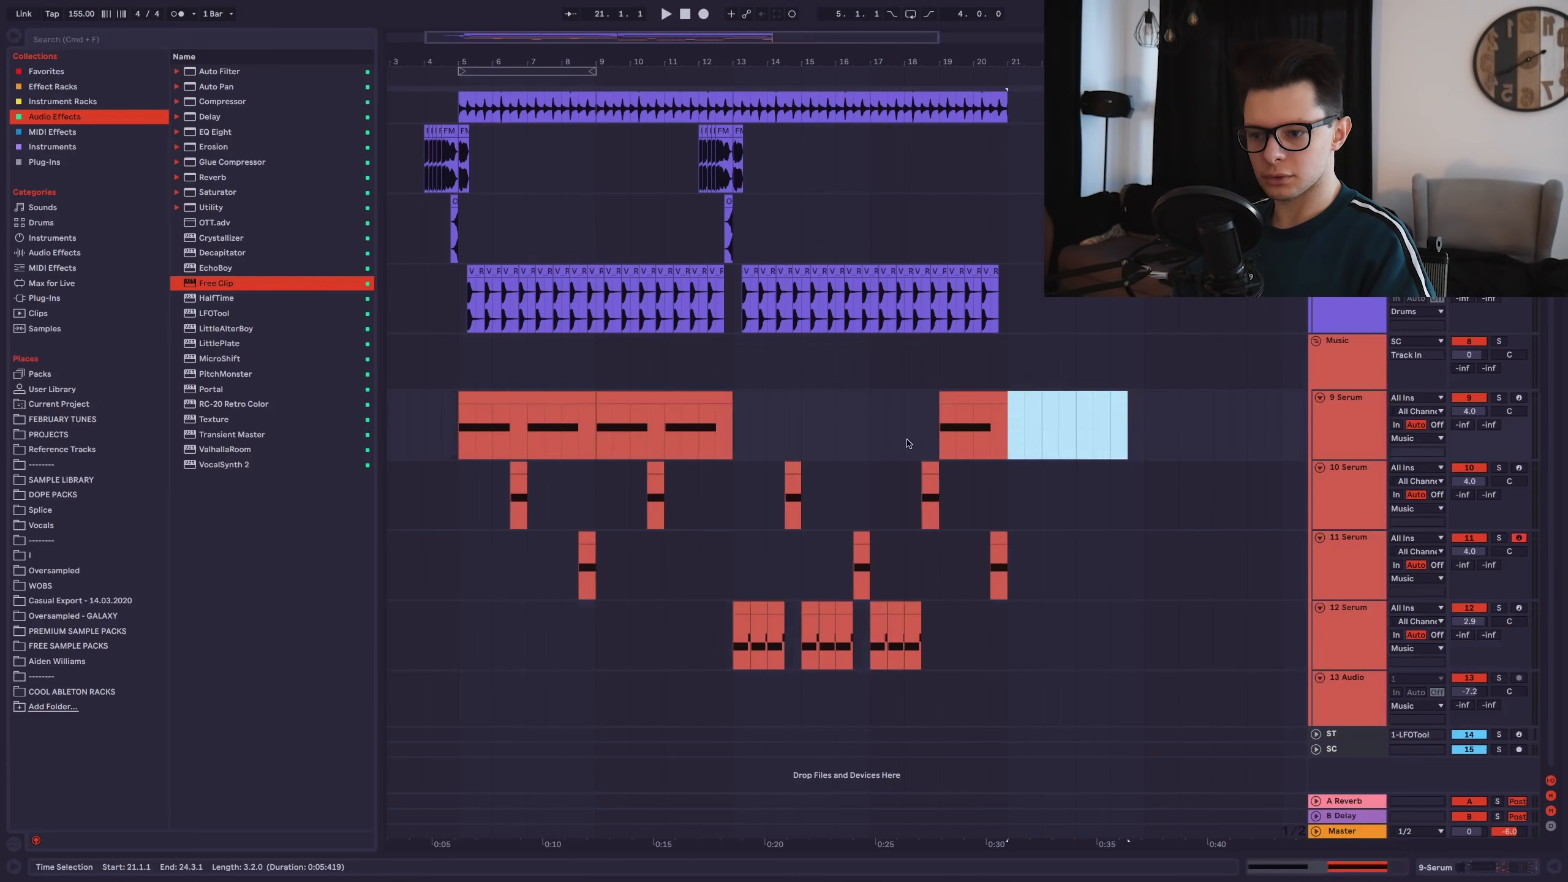
pyautogui.click(908, 442)
pyautogui.press('space')
pyautogui.scroll(2, 931, 420)
pyautogui.scroll(1, 926, 424)
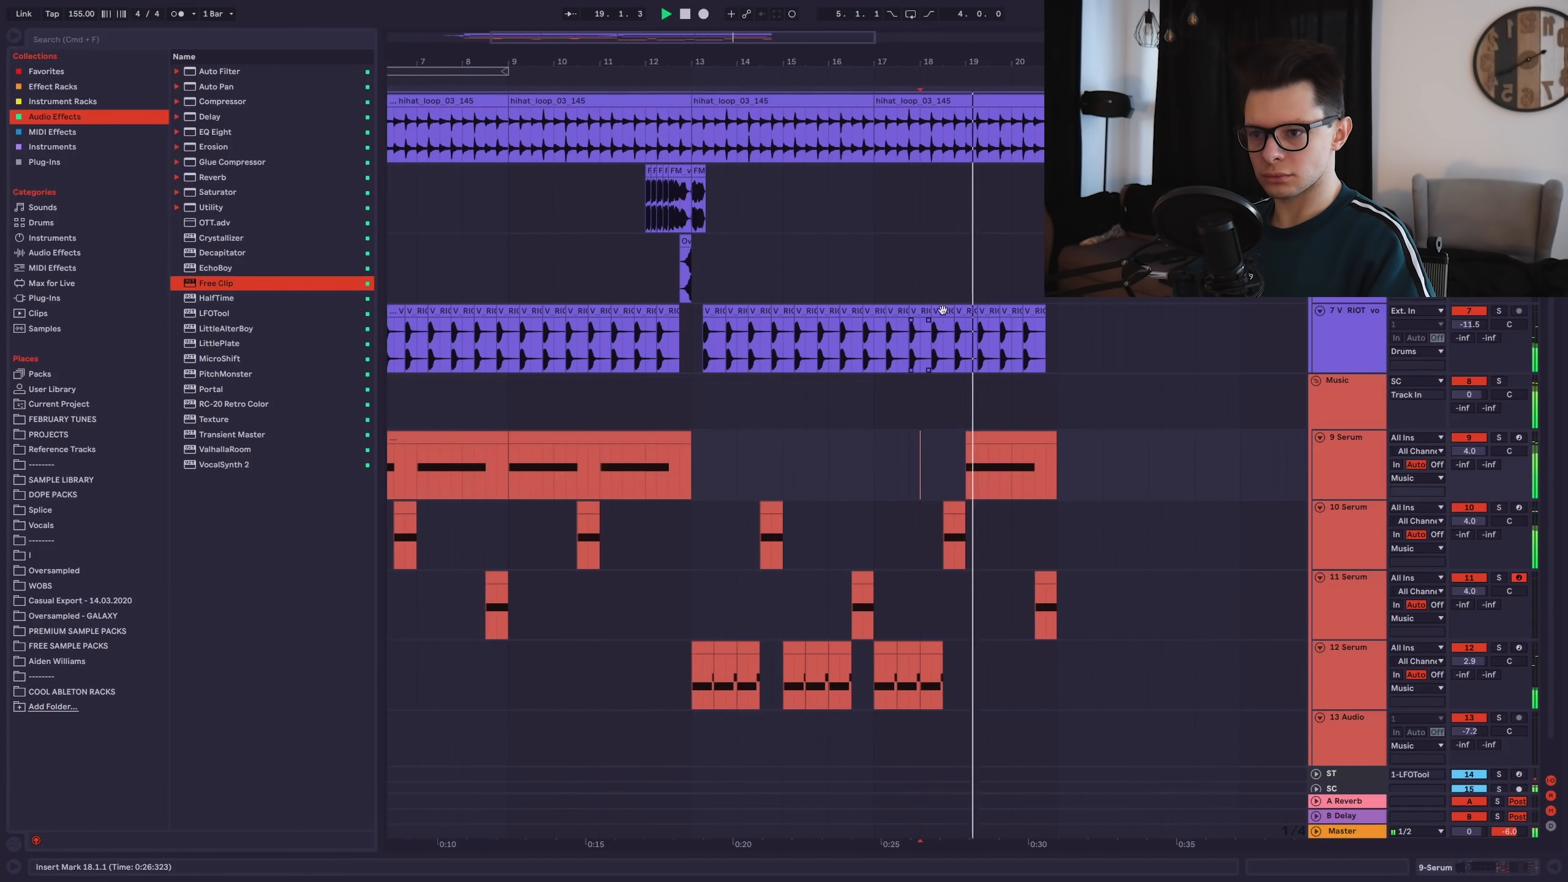
# Duplicate the vocal phrase and reversed kick fills from bar 12 so the copy starts at 20.1.1.
pyautogui.moveTo(966, 198); pyautogui.dragTo(646, 262)
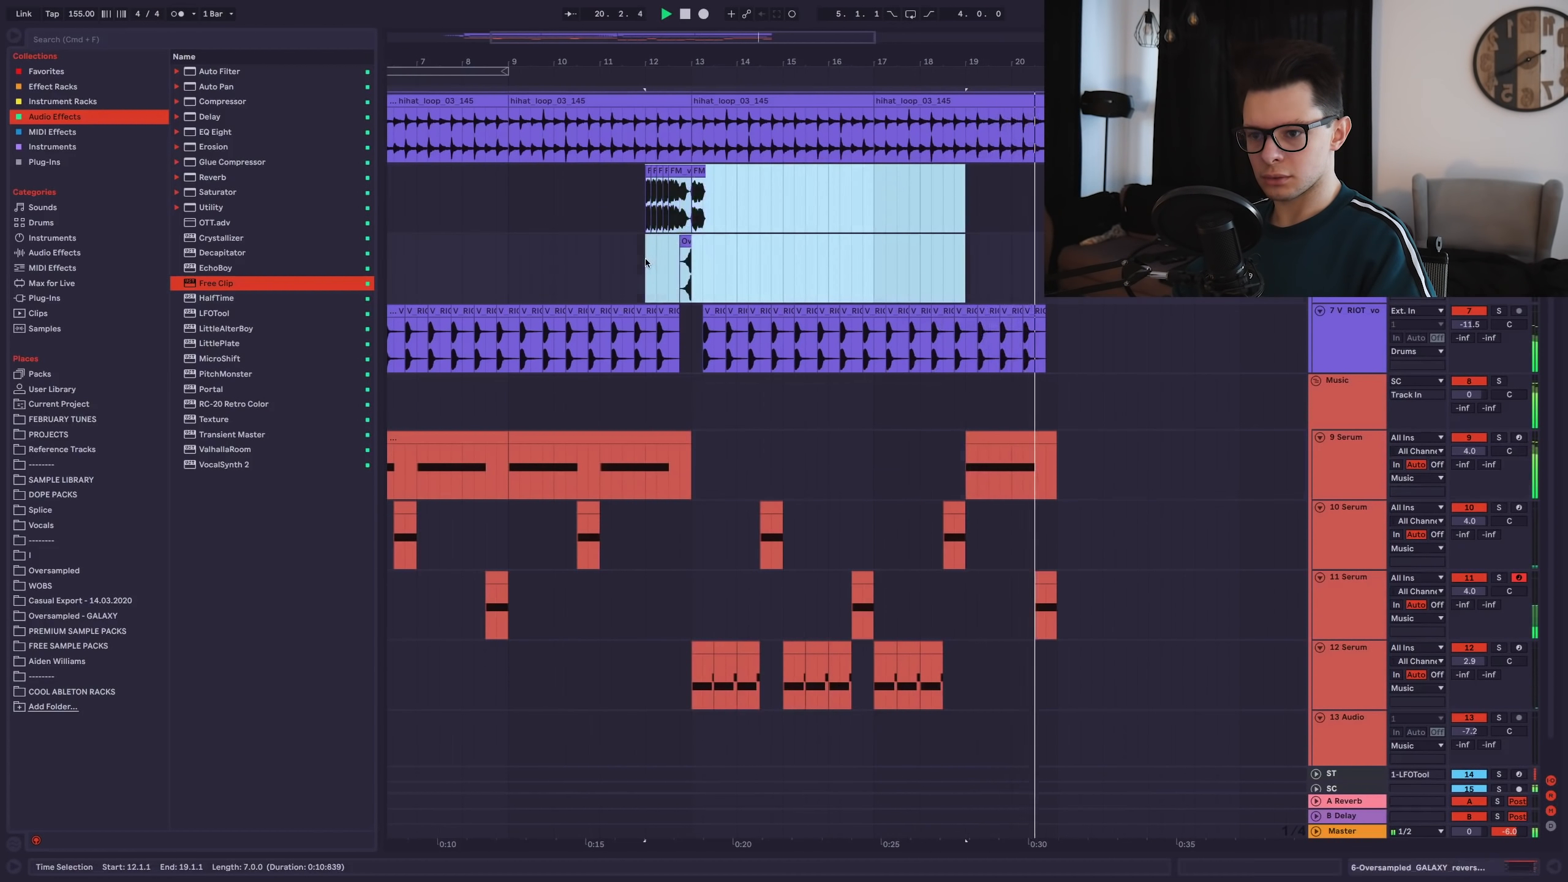
pyautogui.press('super+d')
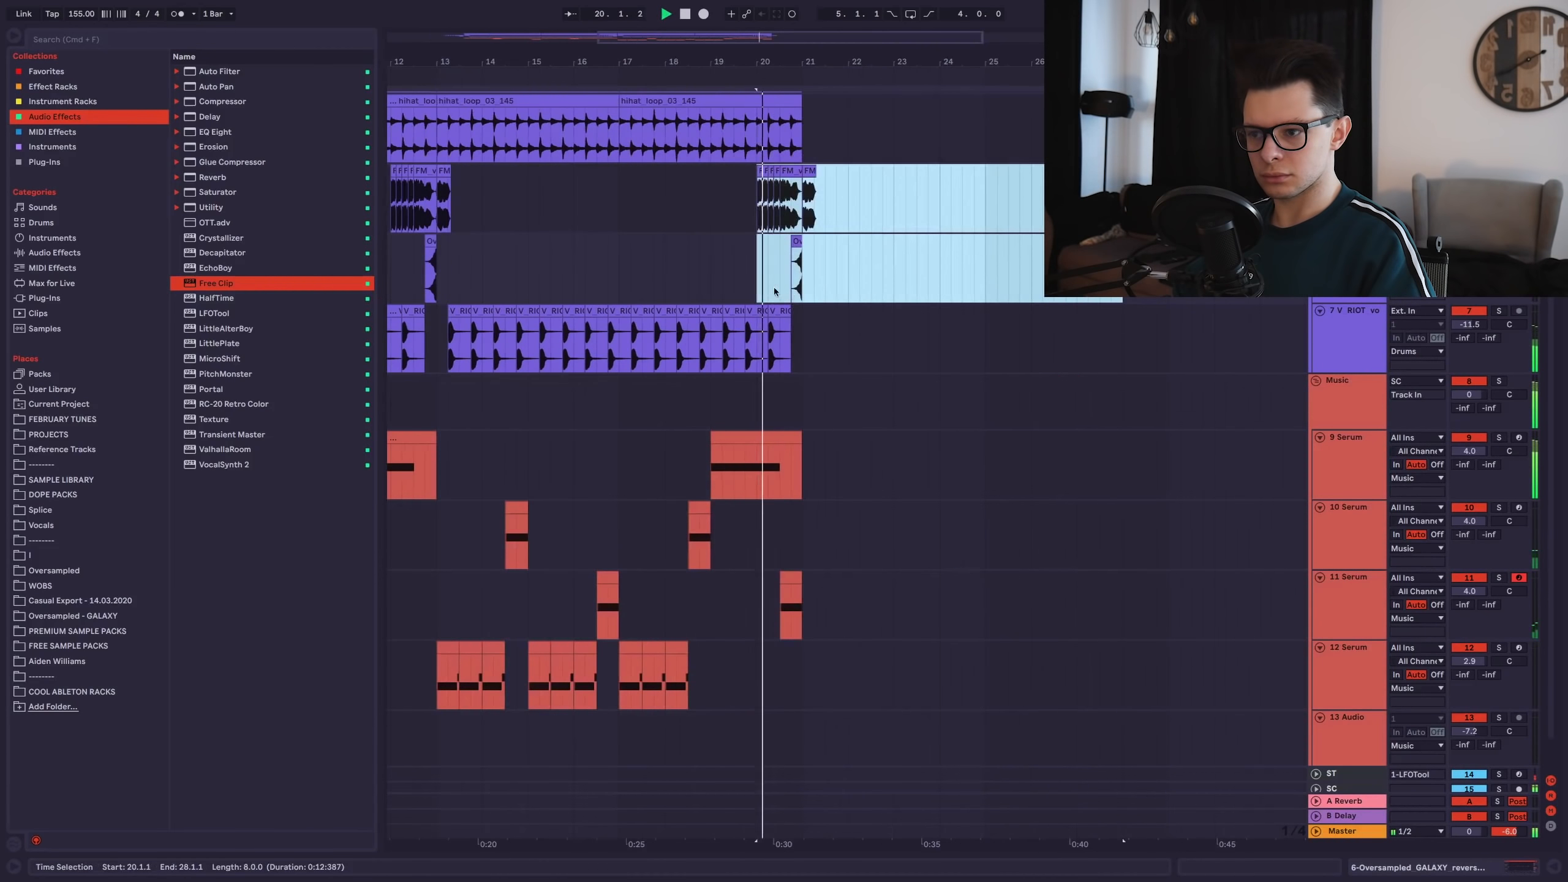
pyautogui.press('+')
# Delete the 11 Serum clip that ends at bar 21 and play back from 20.1.1.
pyautogui.moveTo(887, 478); pyautogui.dragTo(805, 481)
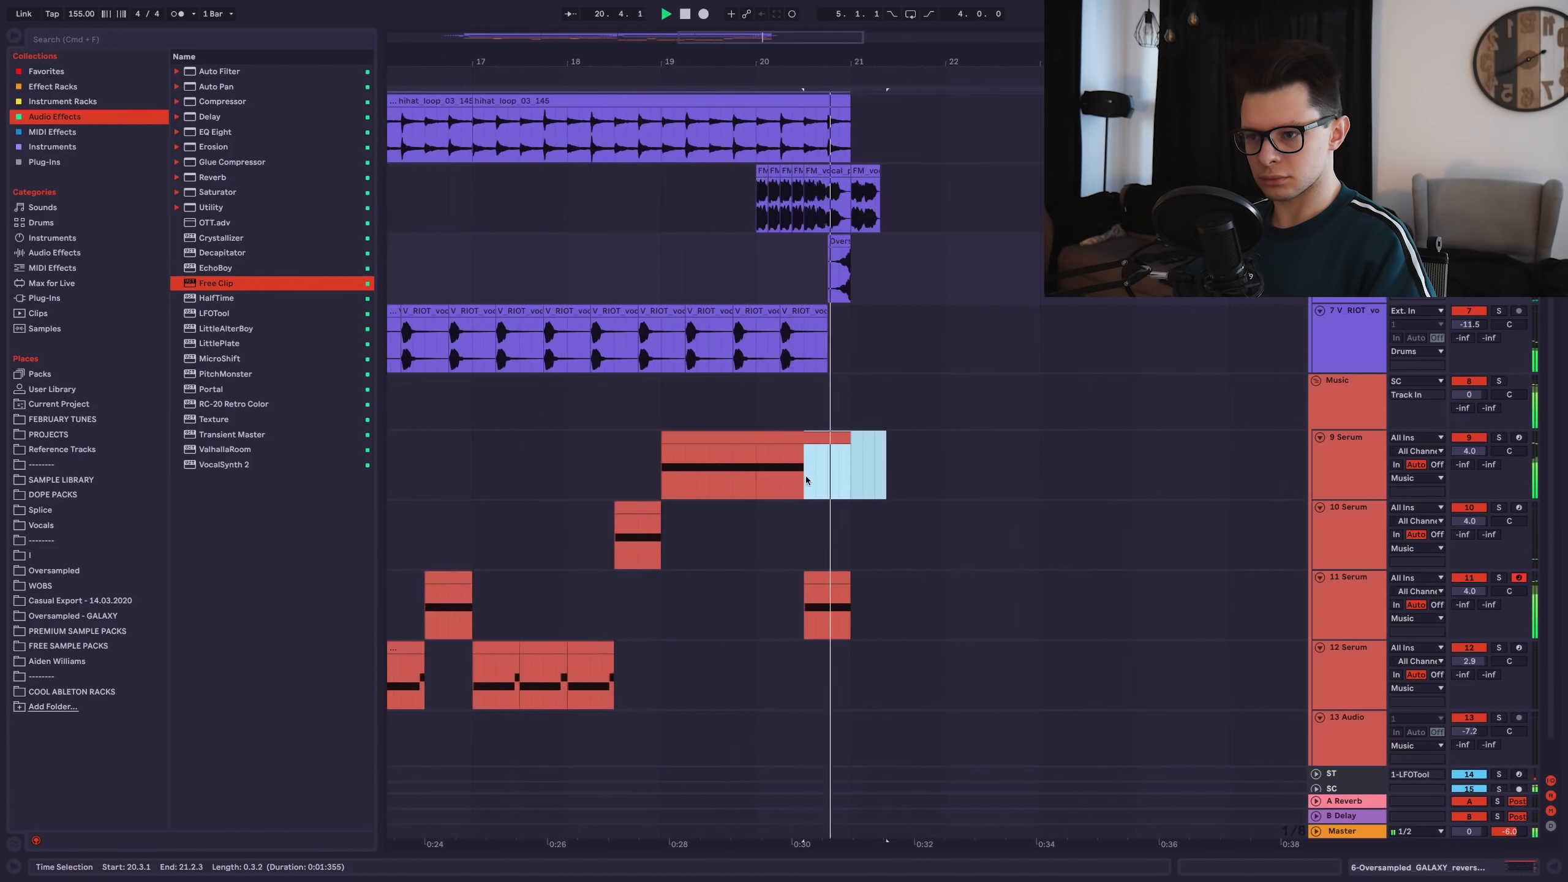
pyautogui.press('space')
pyautogui.click(826, 578)
pyautogui.press('Delete')
pyautogui.click(756, 558)
pyautogui.press('space')
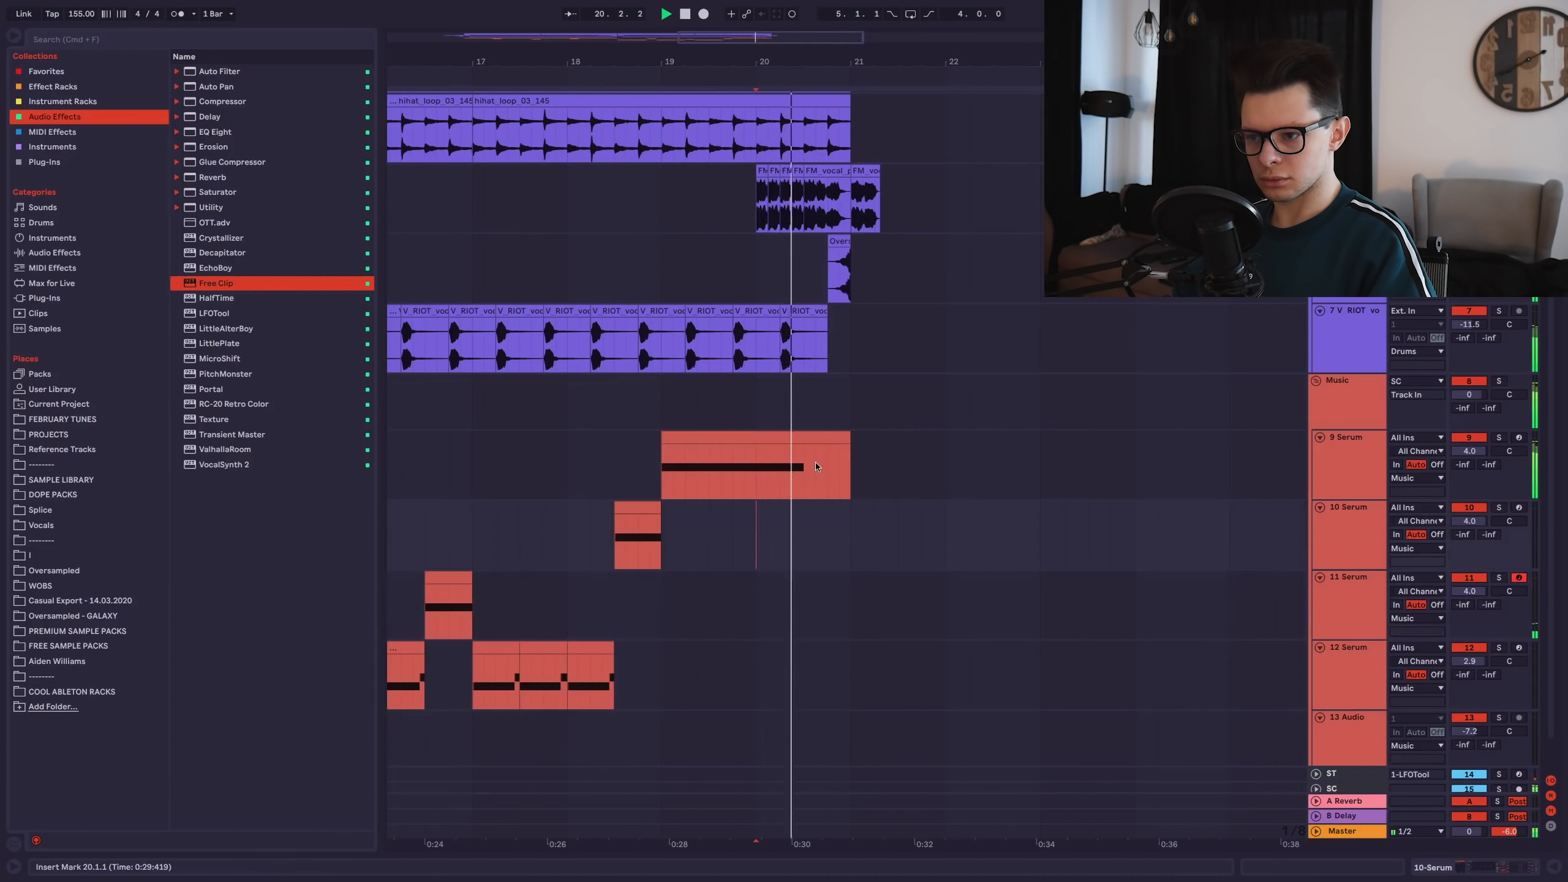
# Delete both hi-hat loops from 20.4.1 to their end at bar 21 and save the project.
pyautogui.scroll(5, 816, 466)
pyautogui.hscroll(-2, 816, 467)
pyautogui.moveTo(939, 297); pyautogui.dragTo(920, 245)
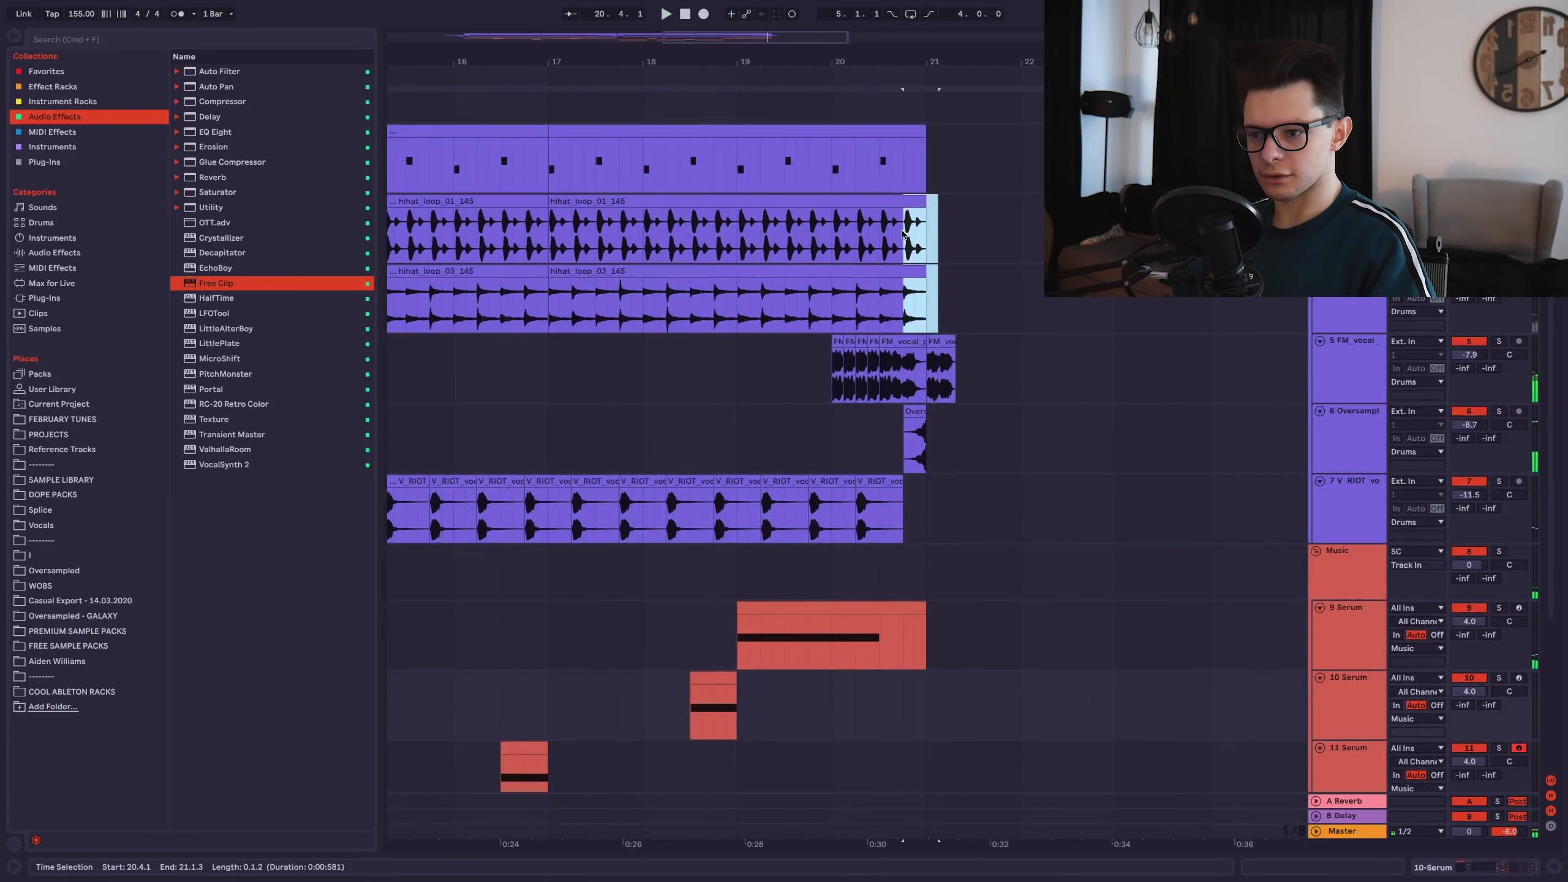
pyautogui.press('Delete')
pyautogui.click(877, 239)
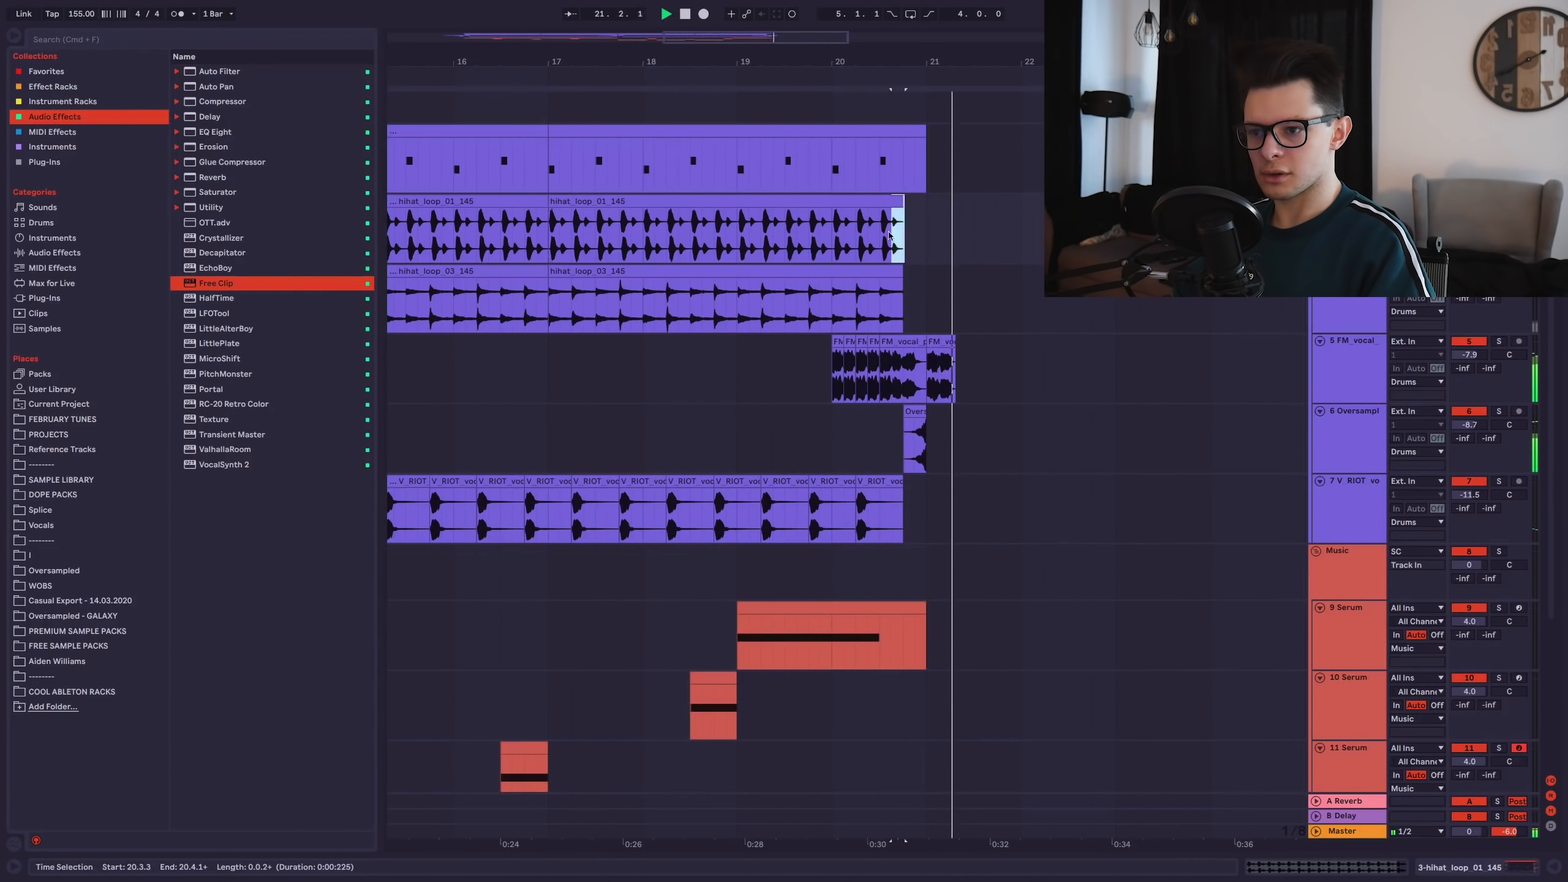
pyautogui.hotkey('ctrl', 's')
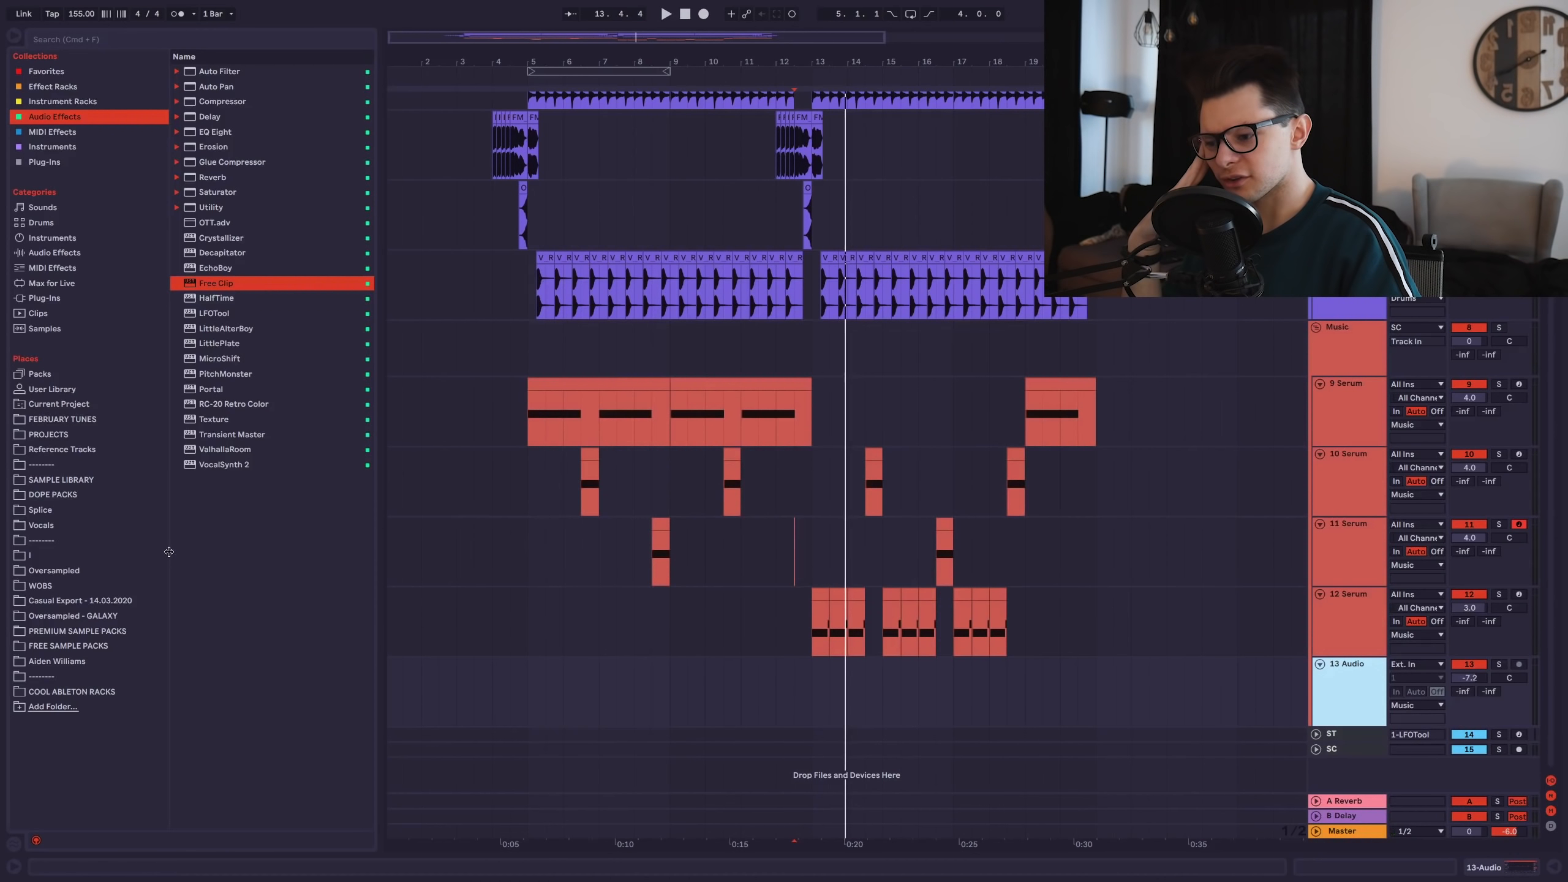
# Place the glitch_09 sample from the Casual Export folder on the 13 Audio track at 5.3.1.
pyautogui.click(528, 717)
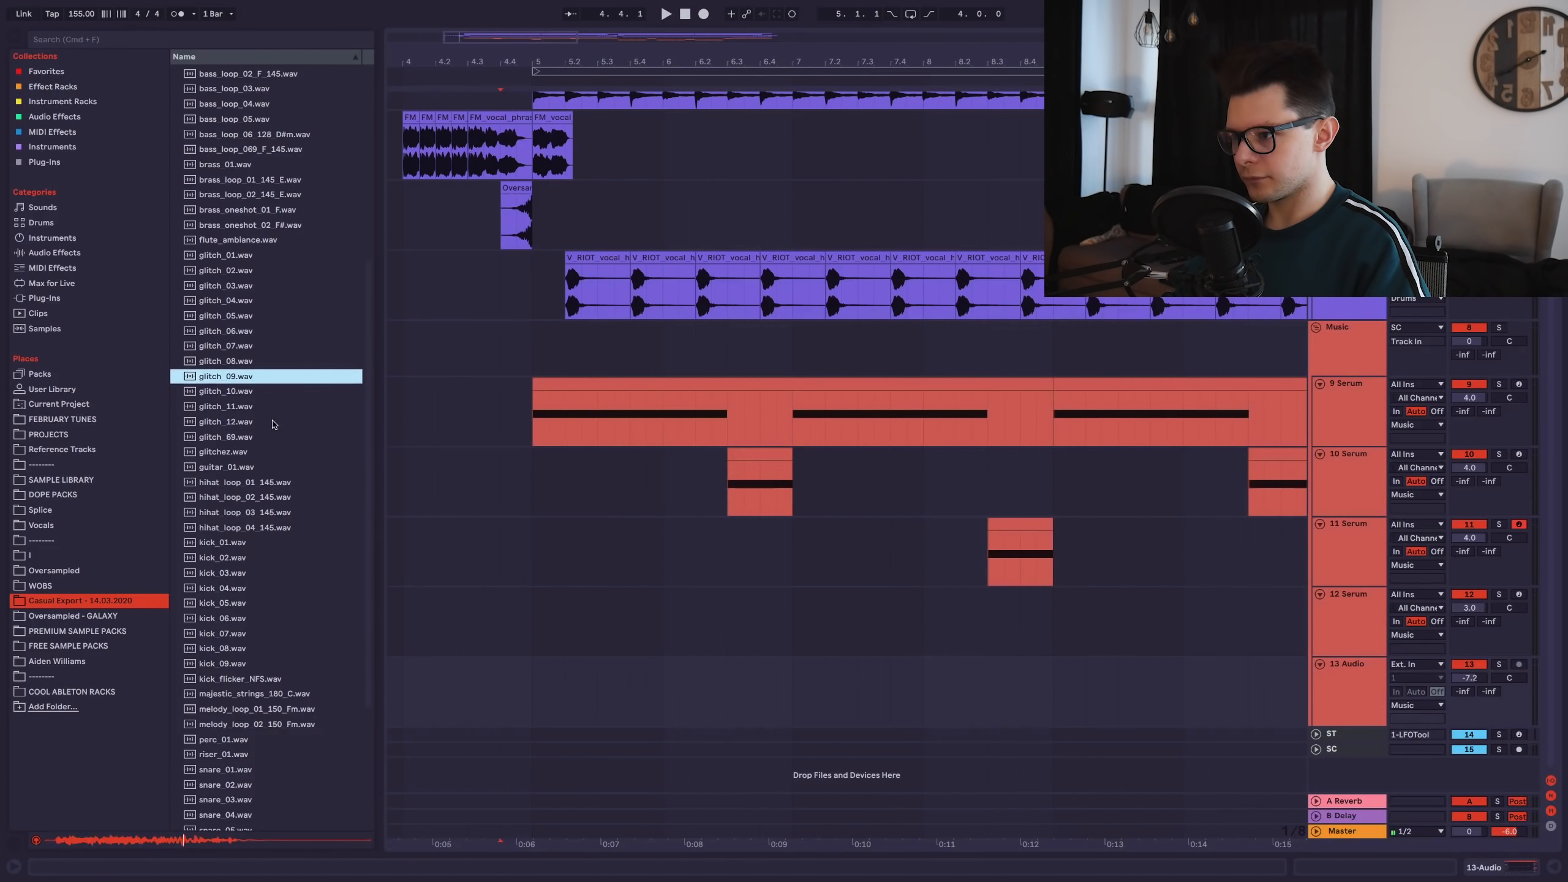
pyautogui.press('Up')
pyautogui.moveTo(229, 376); pyautogui.dragTo(602, 686)
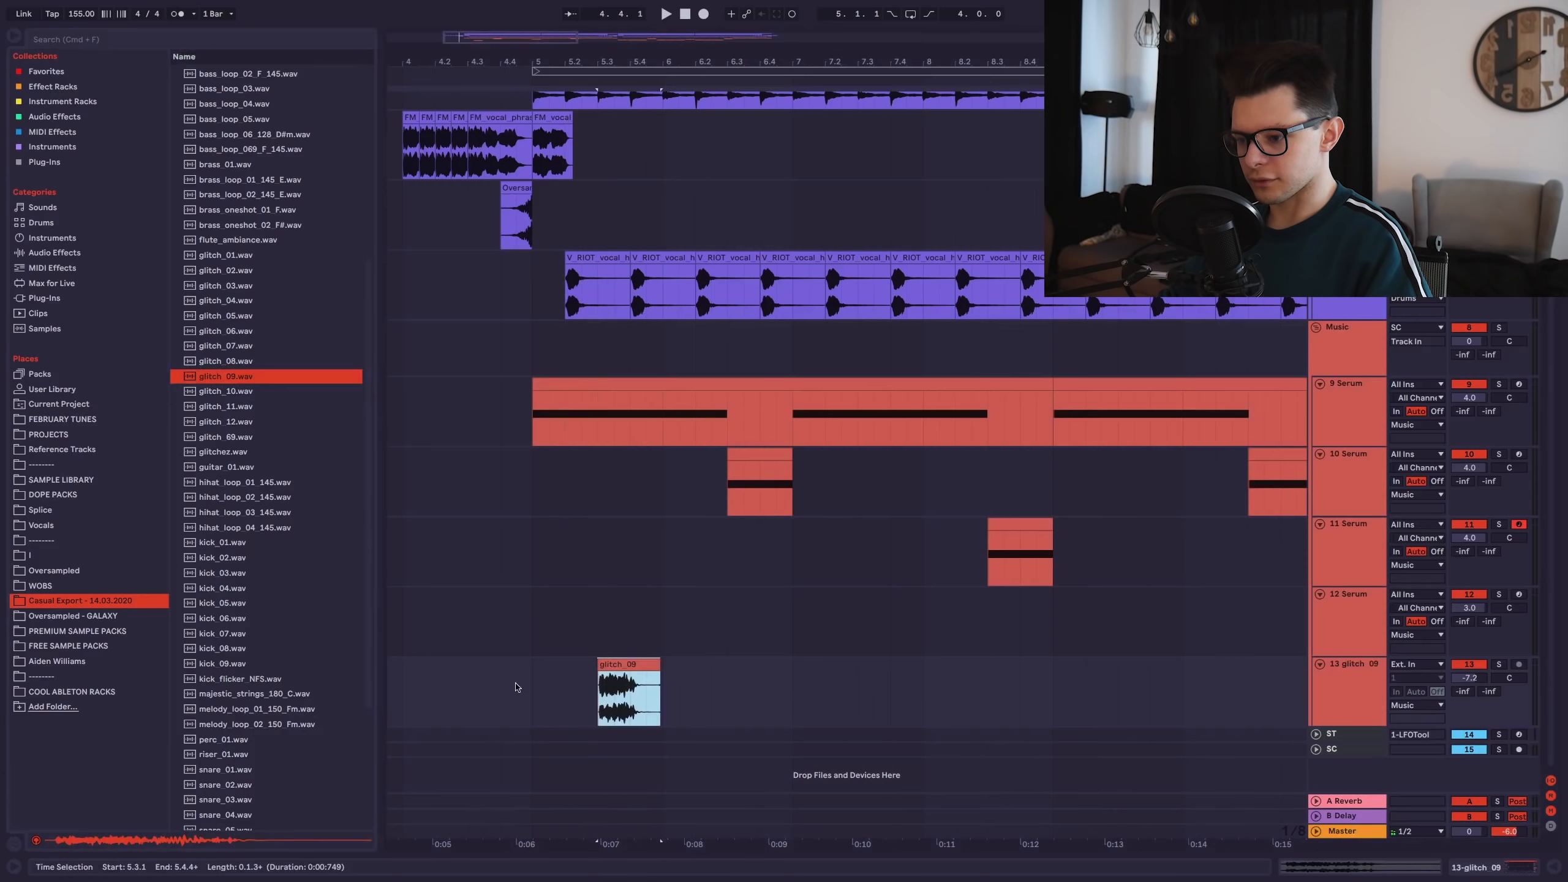
pyautogui.click(517, 686)
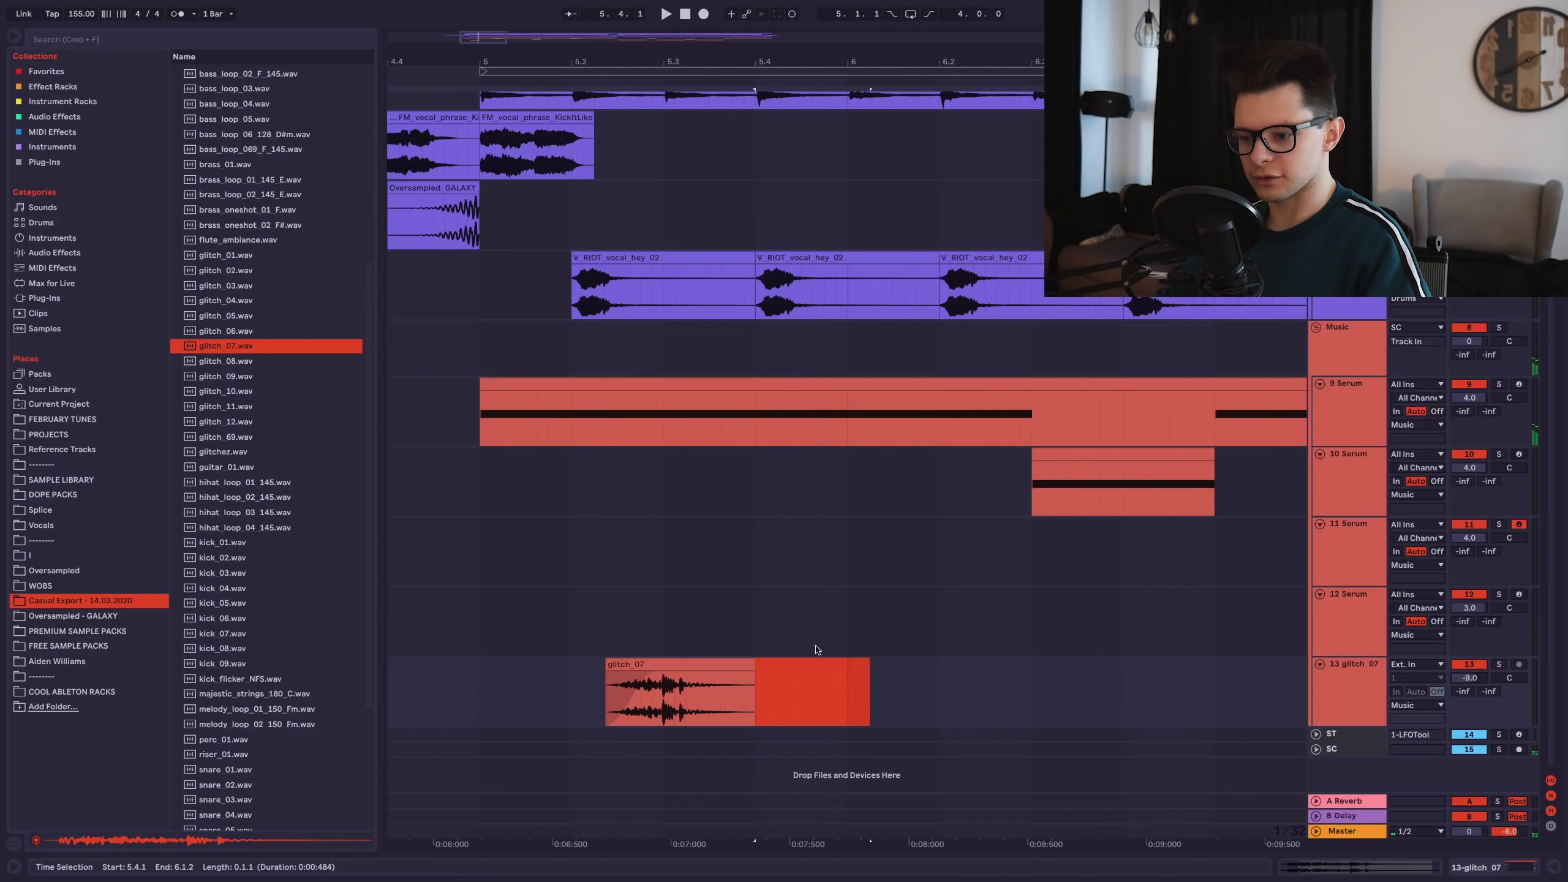
# Delete the tail of the glitch_07 clip from 5.4.1 onward.
pyautogui.press('Delete')
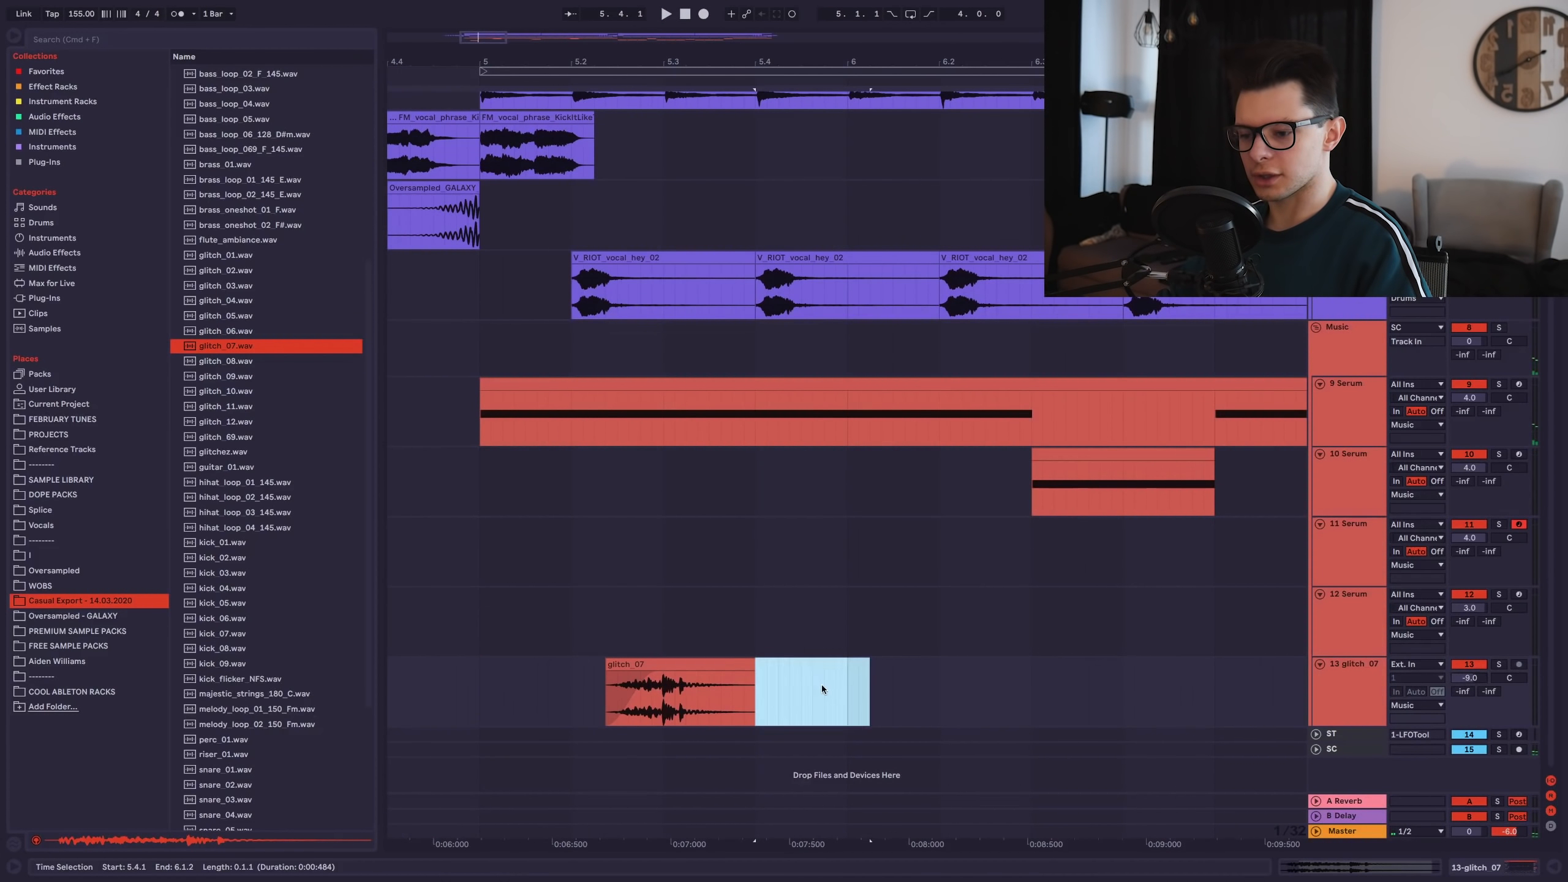
pyautogui.scroll(-3, 820, 686)
pyautogui.moveTo(820, 687); pyautogui.dragTo(749, 665)
pyautogui.click(746, 670)
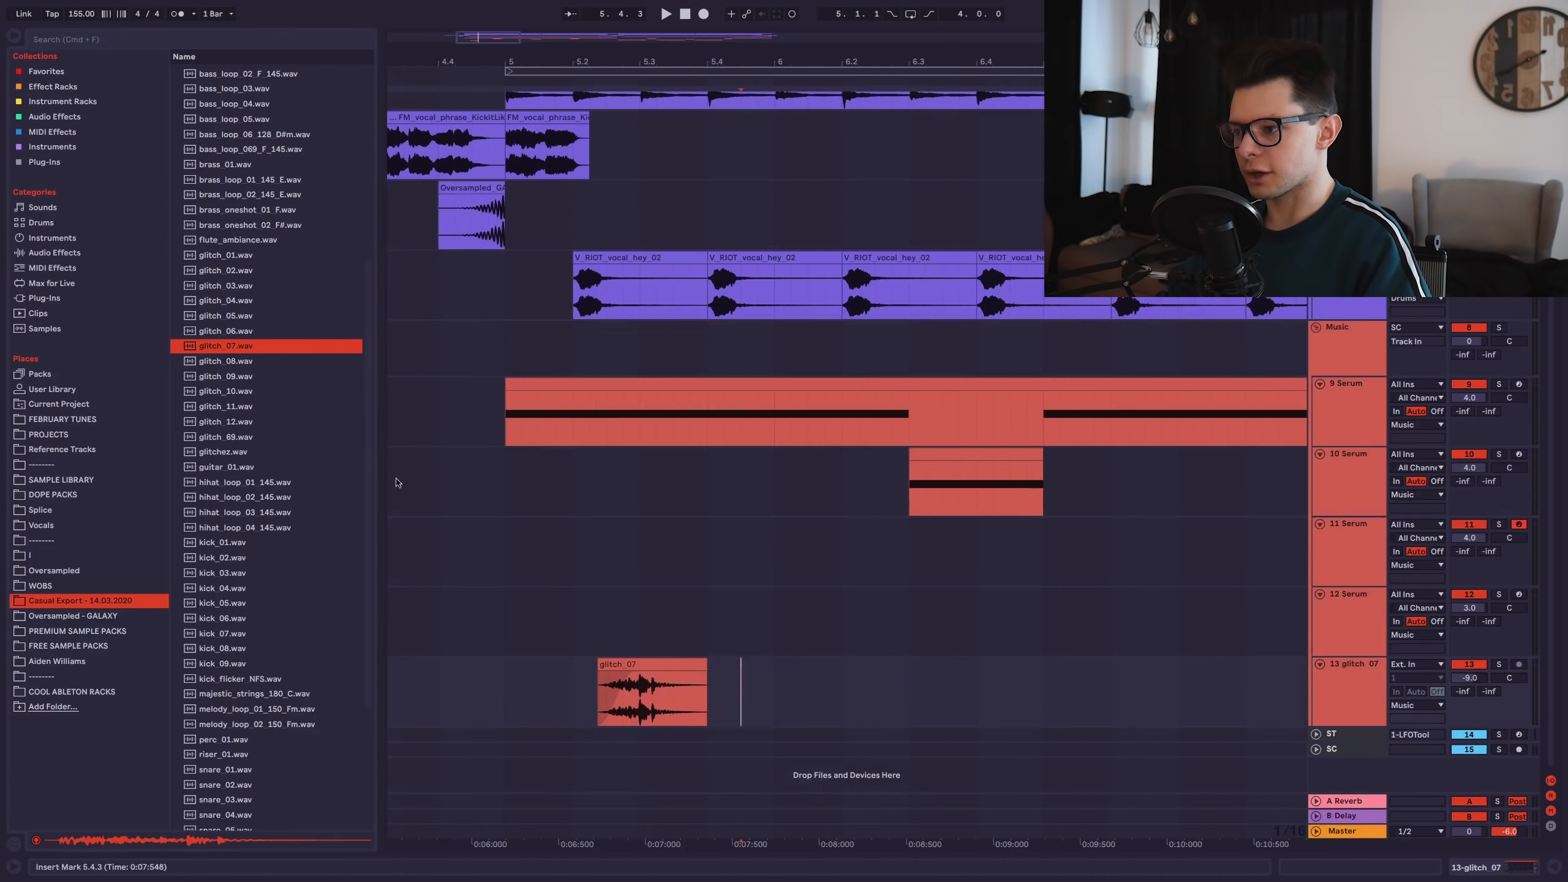
# Audition the samples glitch_06 down to glitch_01 and place glitch_02 on the 13 glitch_07 track.
pyautogui.click(273, 328)
pyautogui.click(234, 299)
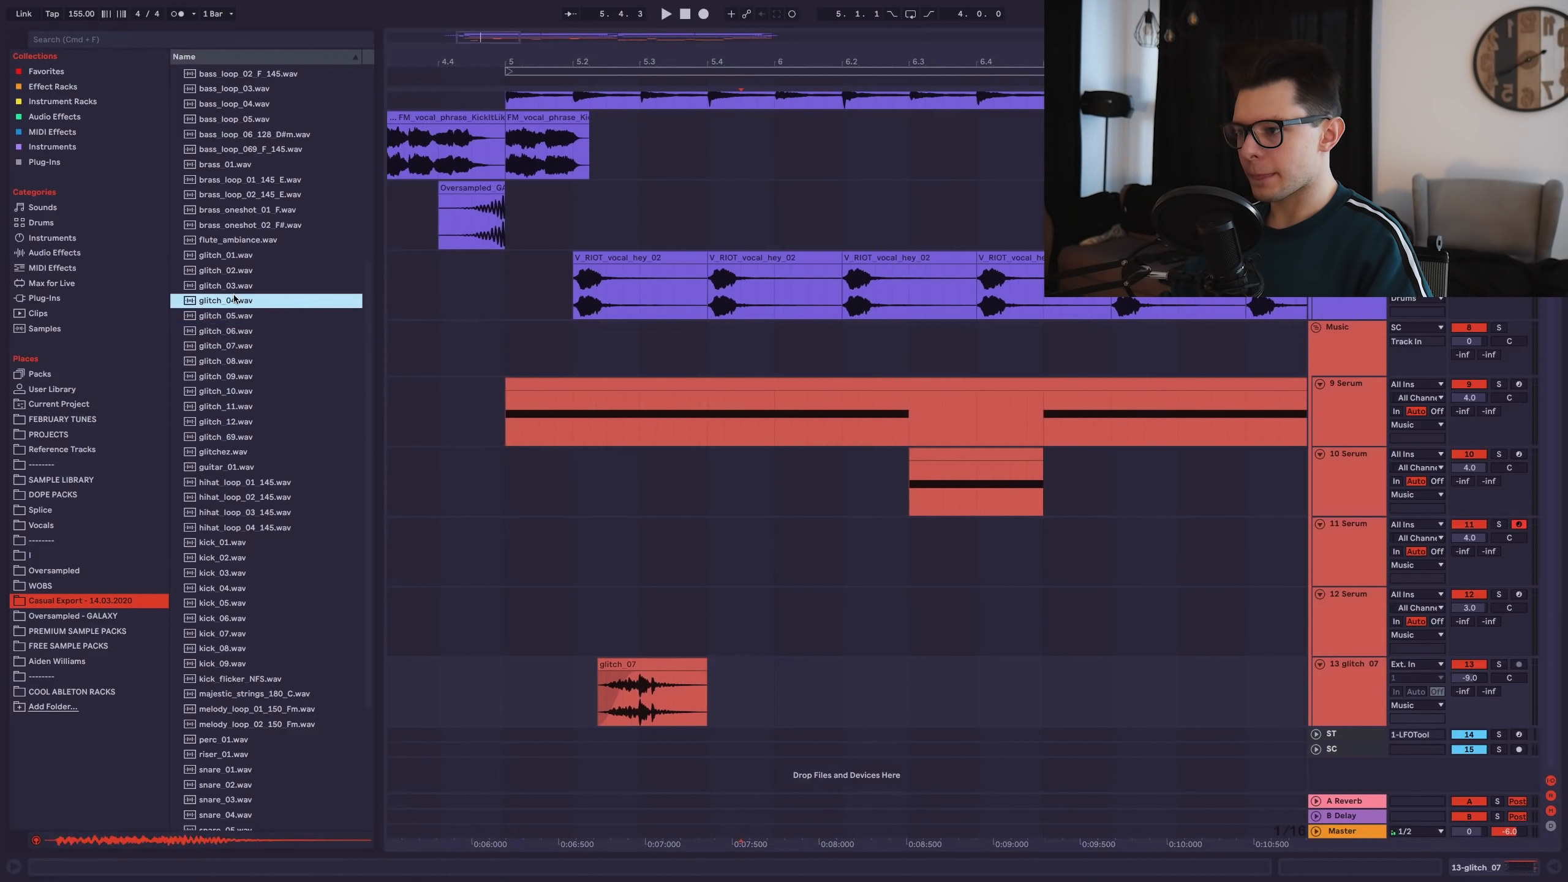
pyautogui.click(237, 286)
pyautogui.click(227, 272)
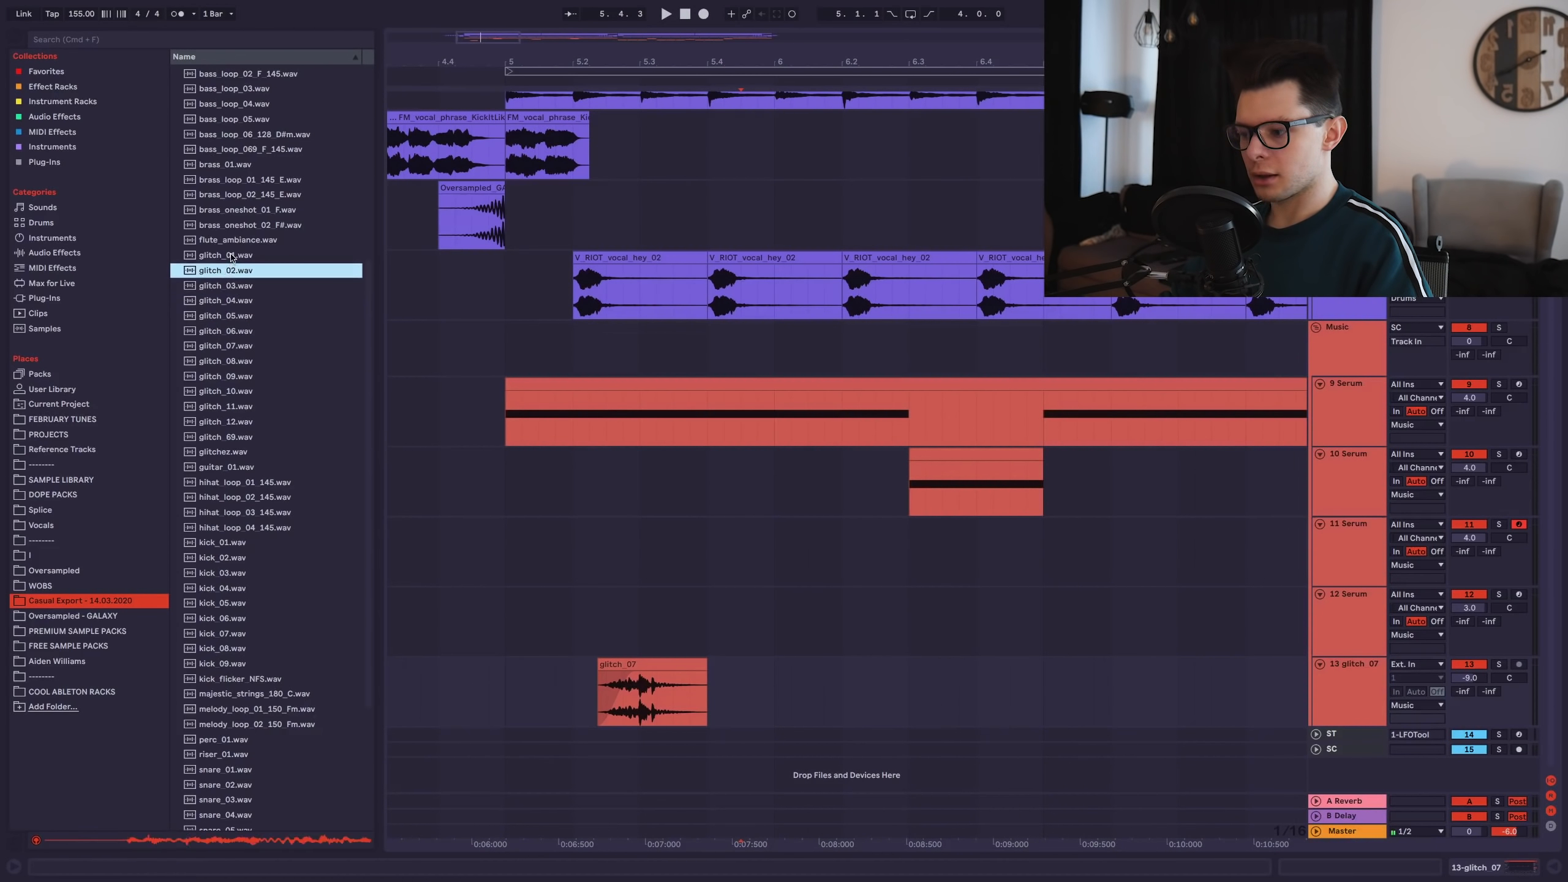
pyautogui.click(231, 255)
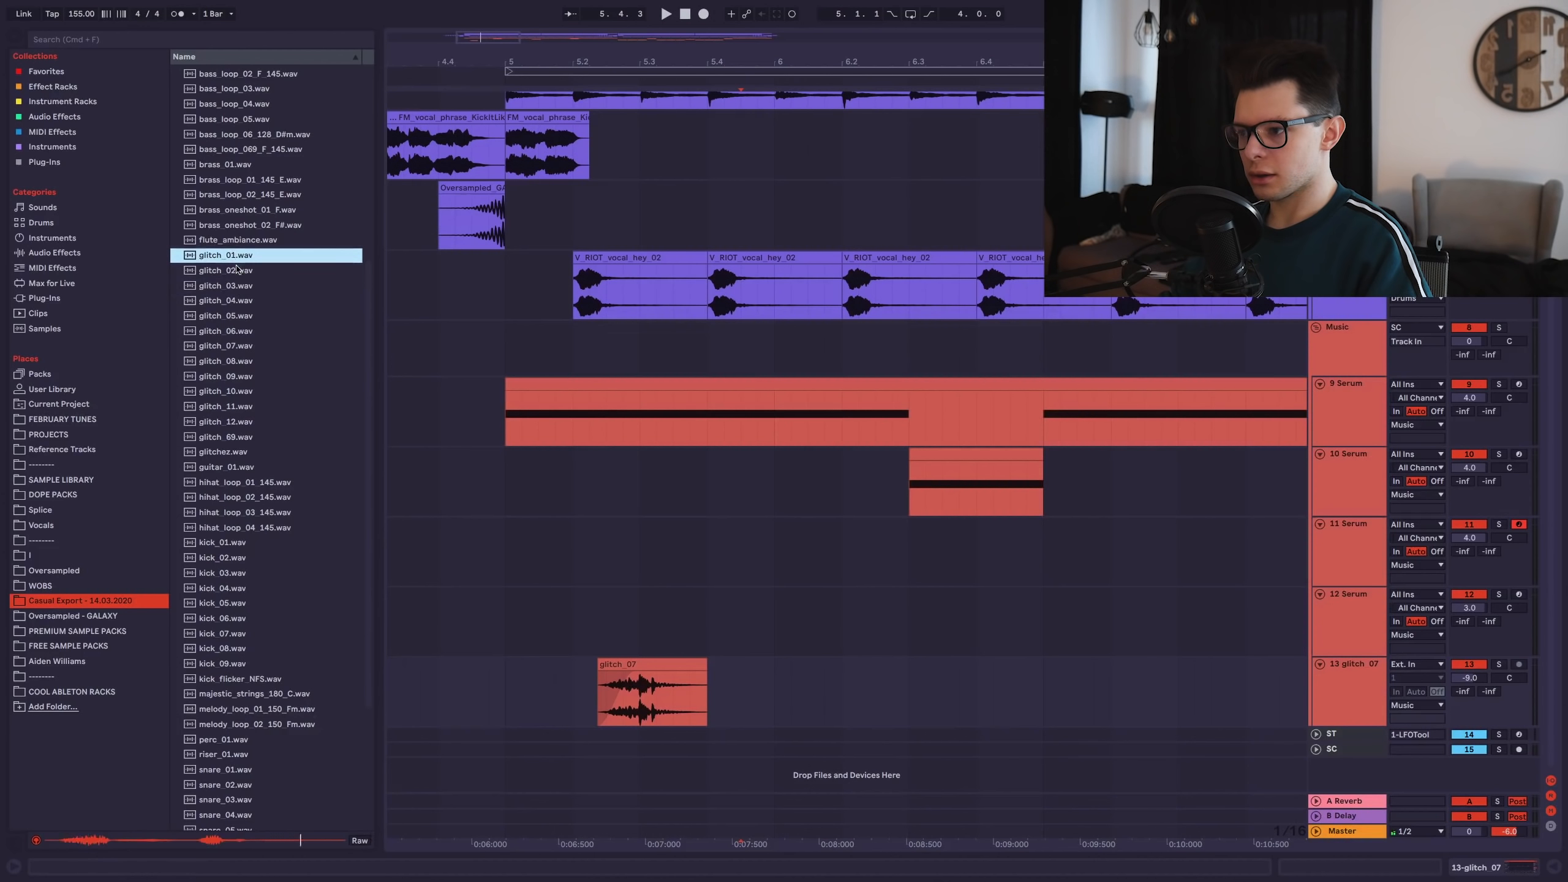
pyautogui.moveTo(236, 269); pyautogui.dragTo(875, 665)
# Shorten the glitch_02 clip, move it to span 5.4.3 to 6.1.1, and play it back.
pyautogui.click(442, 619)
pyautogui.moveTo(929, 664); pyautogui.dragTo(910, 664)
pyautogui.moveTo(892, 664); pyautogui.dragTo(758, 665)
pyautogui.press('space')
pyautogui.click(758, 665)
pyautogui.press('space')
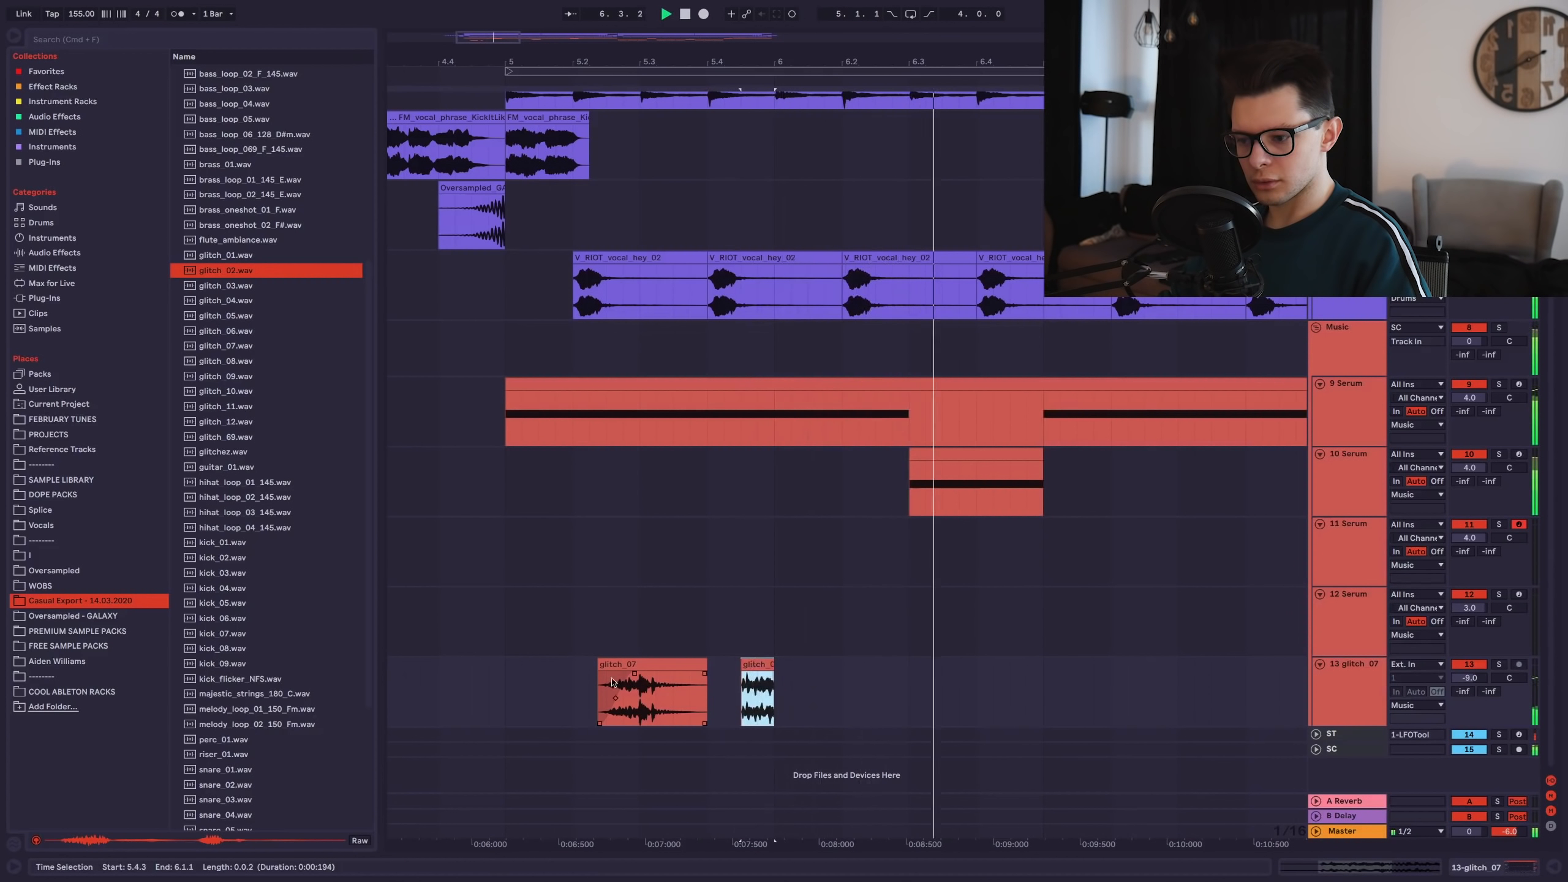
# Copy the glitch_07 clip one bar further along the same track, ending at 6.4.1, and play it back.
pyautogui.press('space')
pyautogui.moveTo(612, 682); pyautogui.dragTo(881, 682)
pyautogui.click(847, 643)
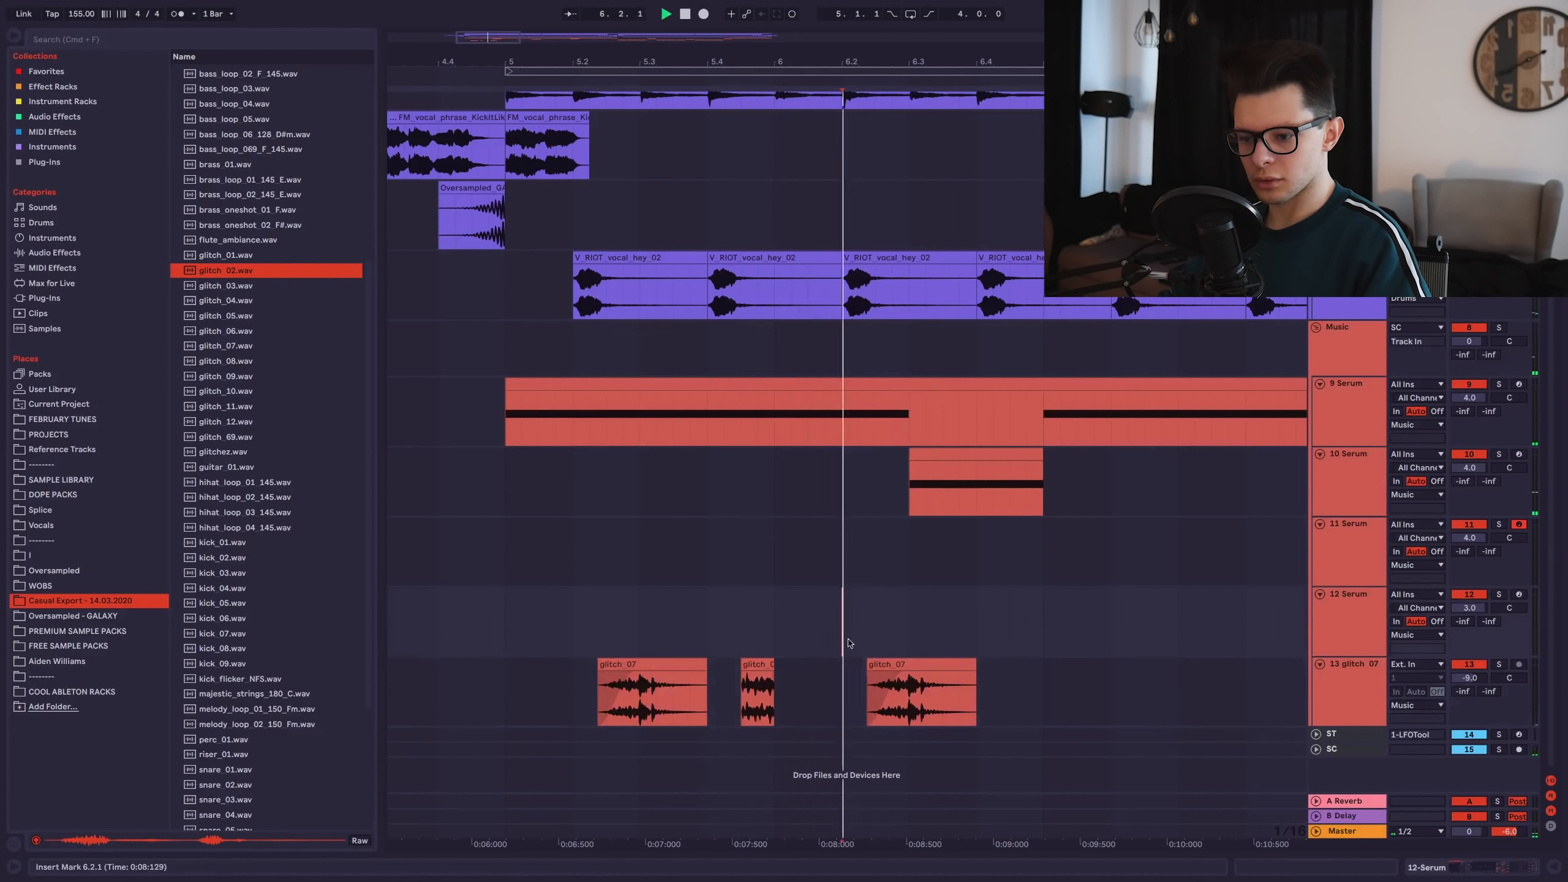
pyautogui.press('space')
# Duplicate the two-bar glitch pattern from 5.1.1 to 7.1.1 three times so it fills the track up to bar 13.
pyautogui.moveTo(1049, 690); pyautogui.dragTo(513, 701)
pyautogui.press('super+d')
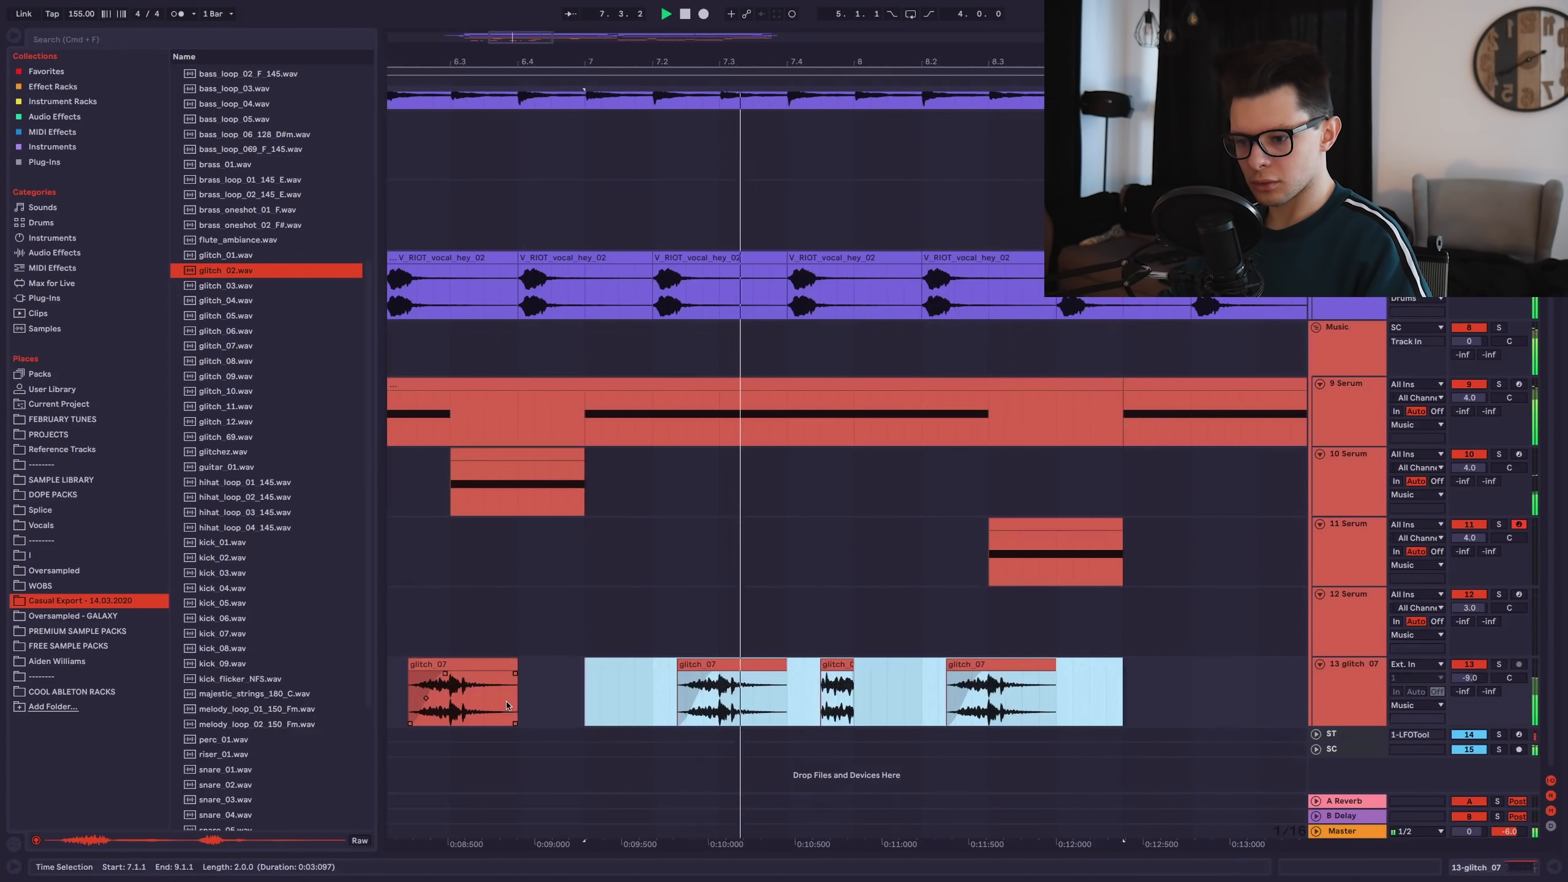
pyautogui.scroll(-5, 507, 706)
pyautogui.press('super+d')
pyautogui.press('super+d')
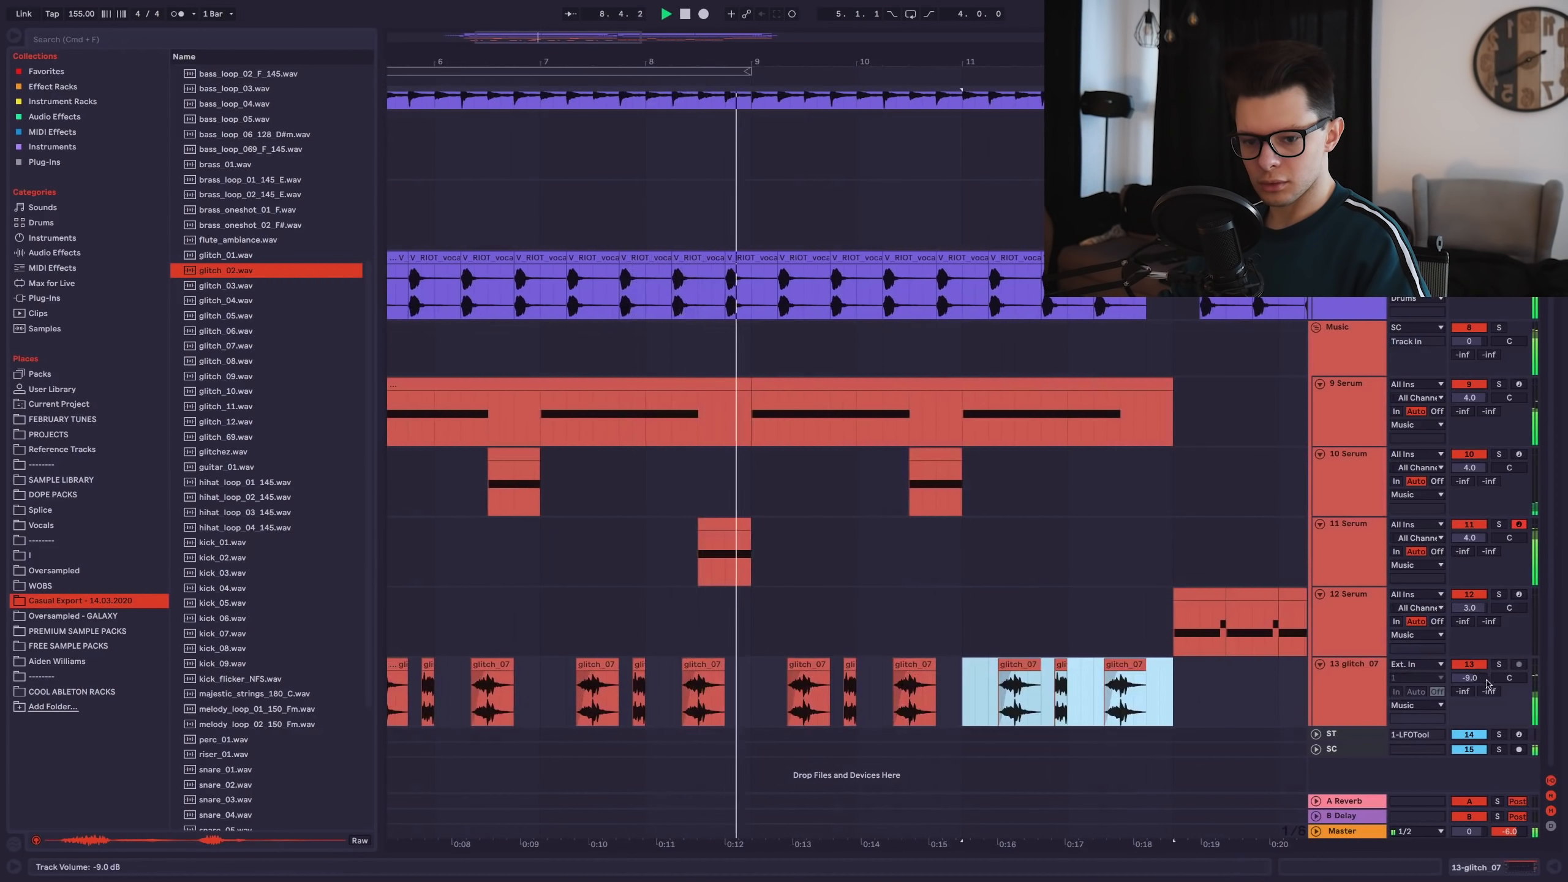
# With the glitch track soloed, set EQ Eight's first band low cut to 91.8 Hz and lower the track volume to -12.3 dB.
pyautogui.click(1498, 664)
pyautogui.hotkey('shift', 'Tab')
pyautogui.moveTo(66, 778); pyautogui.dragTo(148, 789)
pyautogui.moveTo(815, 552); pyautogui.dragTo(1098, 406)
pyautogui.moveTo(853, 334); pyautogui.dragTo(743, 318)
pyautogui.moveTo(1469, 515); pyautogui.dragTo(1469, 524)
pyautogui.click(1497, 502)
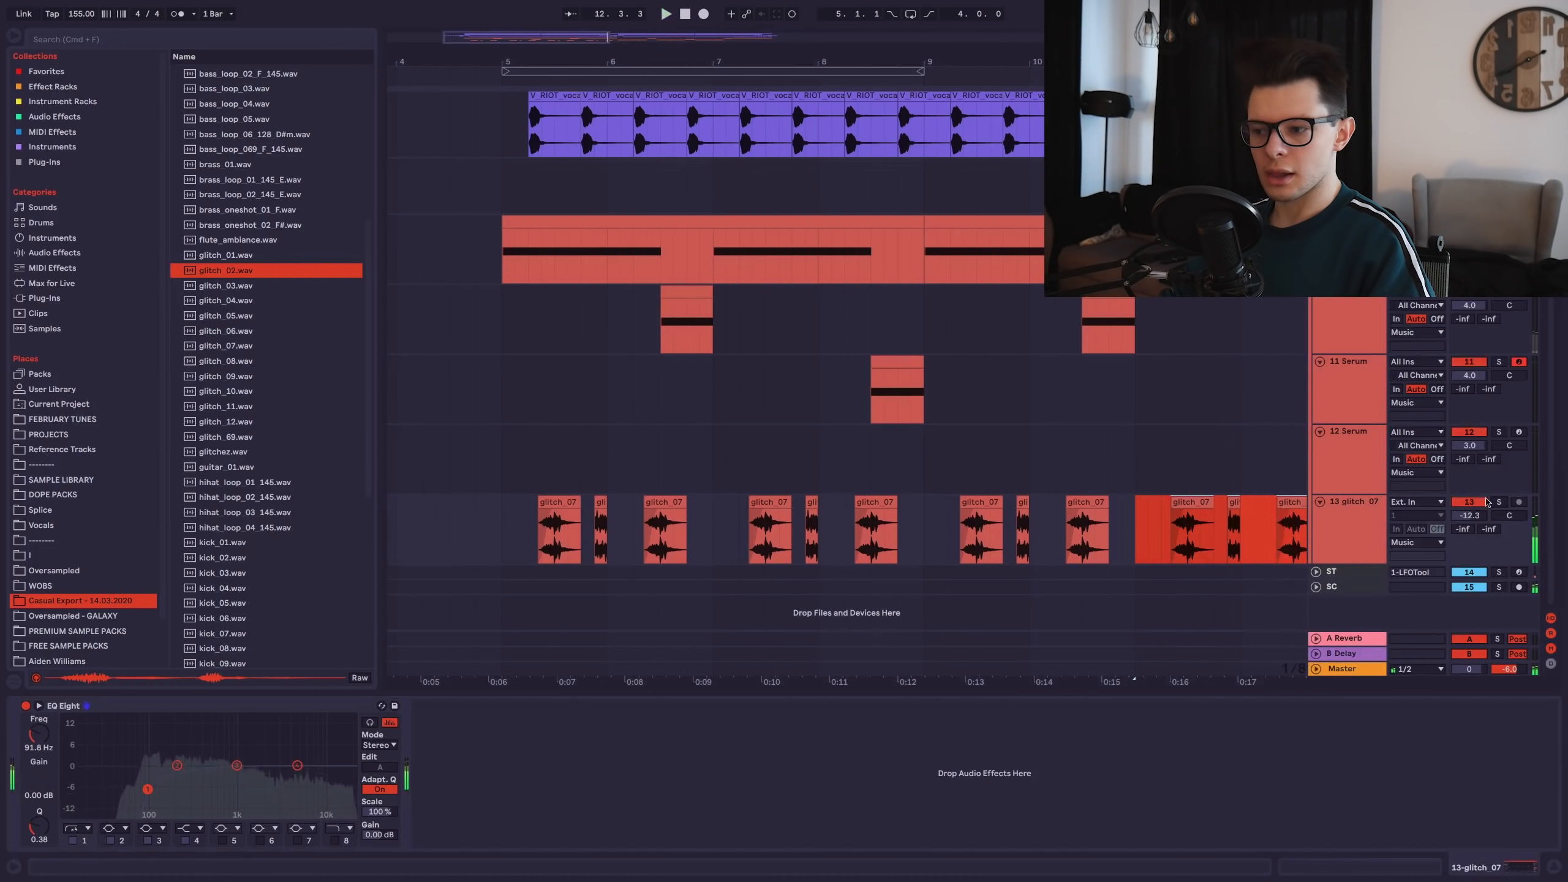
# Play the arrangement from 4.4.1 and review the glitch and bass loop clips across both sections.
pyautogui.click(449, 543)
pyautogui.press('space')
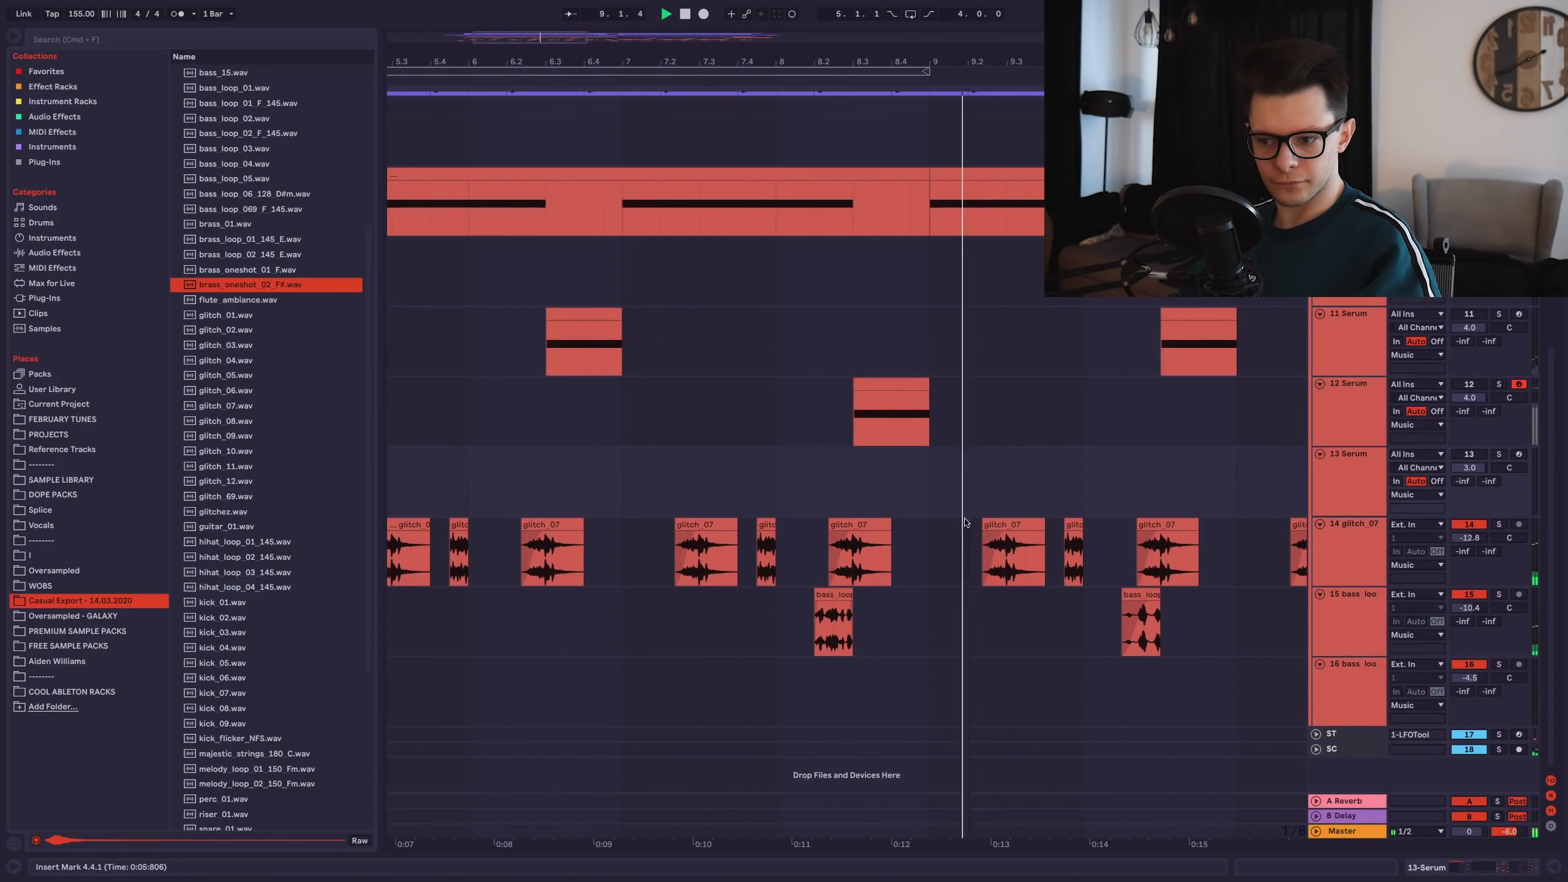
pyautogui.scroll(5, 1087, 563)
pyautogui.scroll(-8, 938, 540)
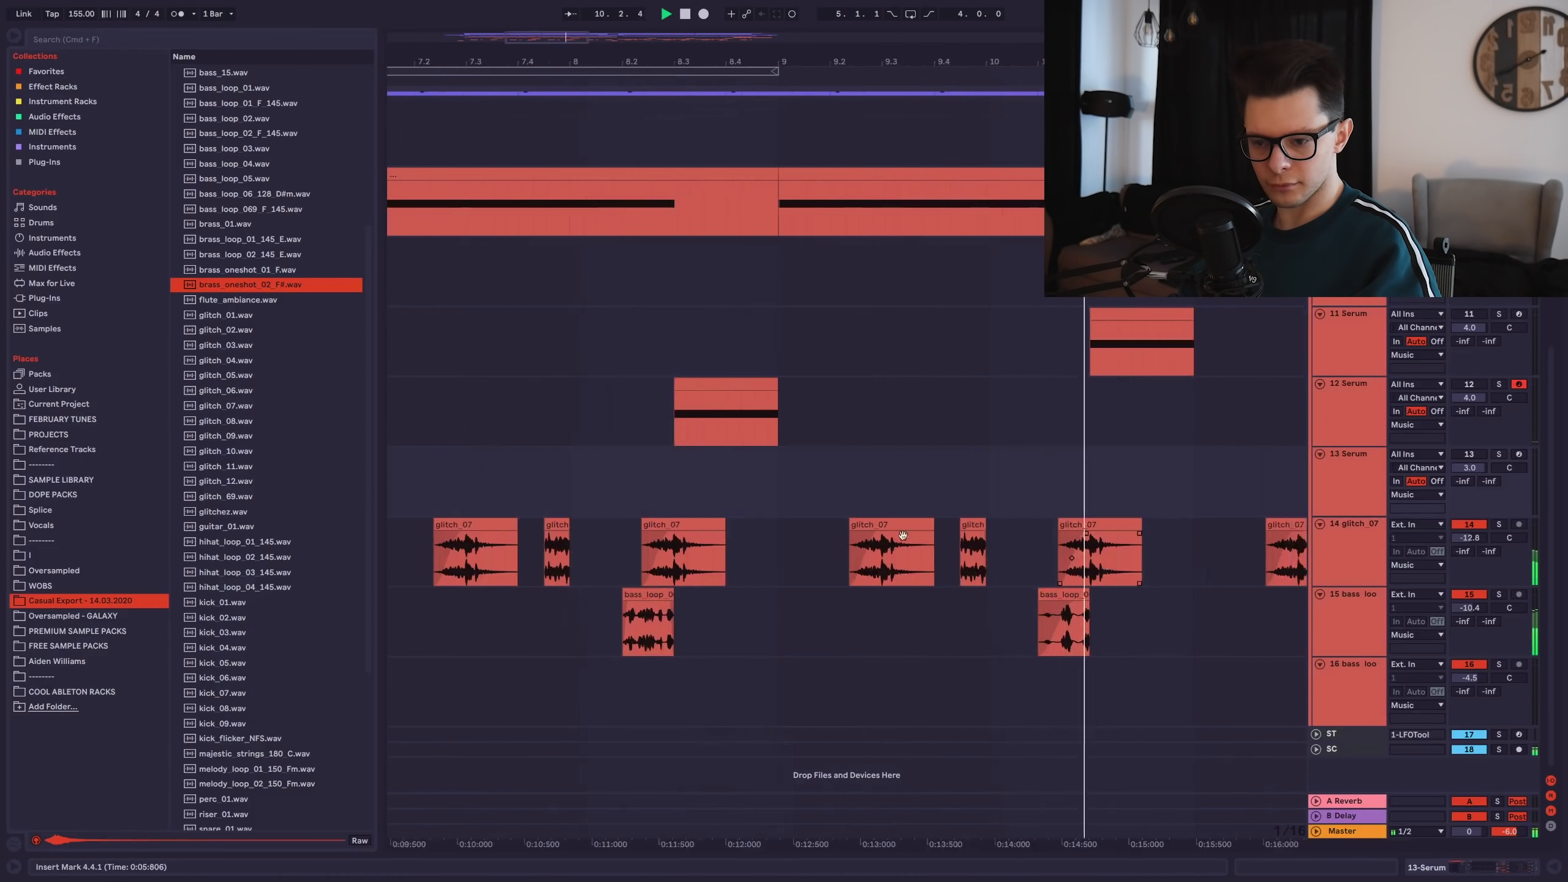
pyautogui.scroll(-3, 1055, 549)
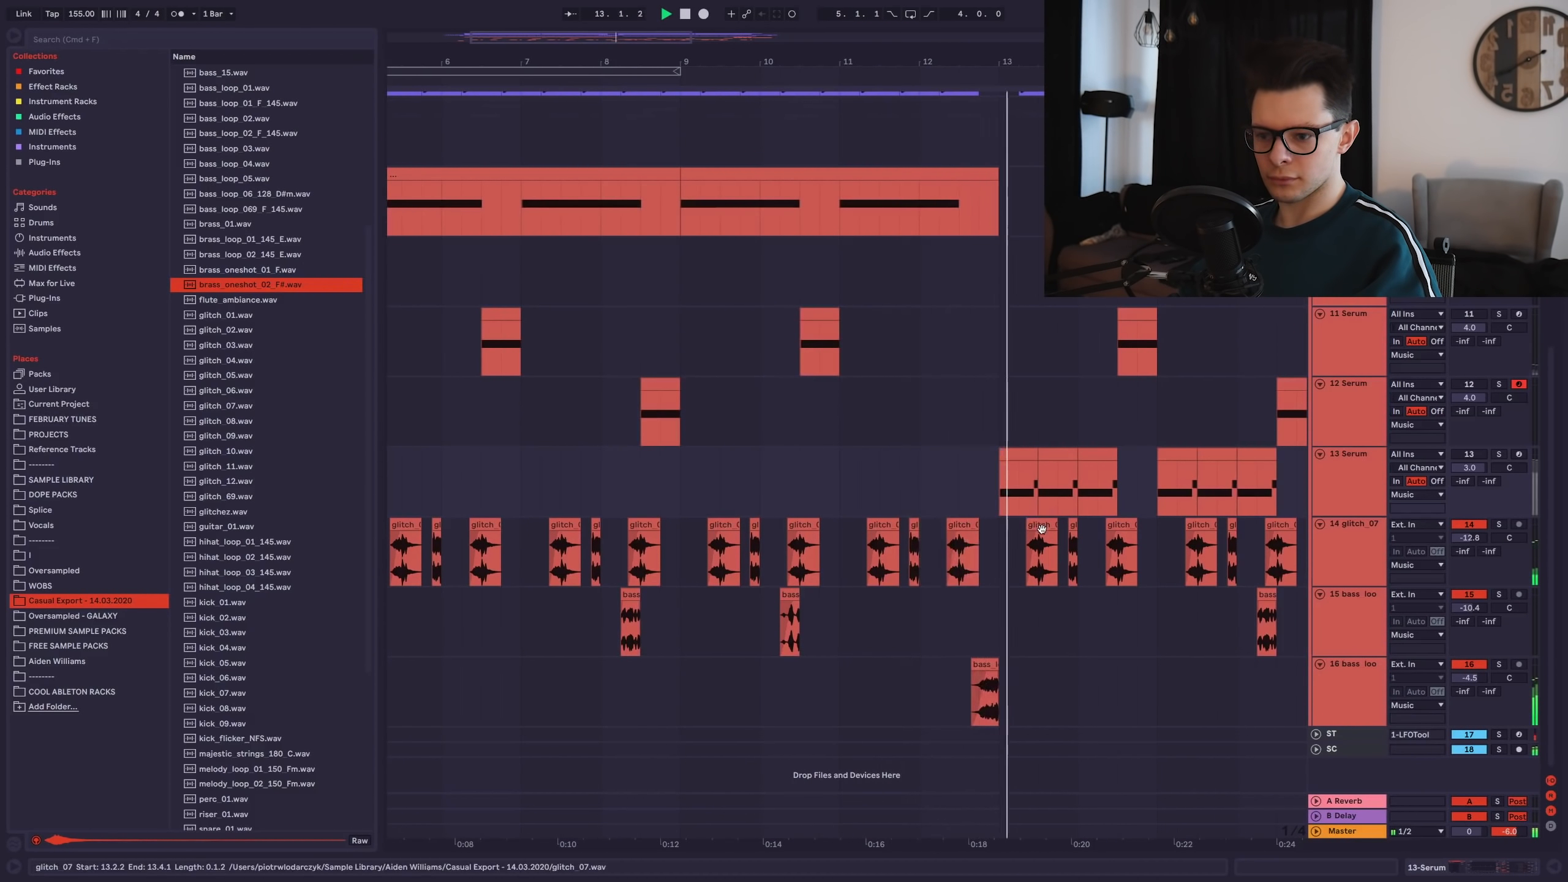
pyautogui.scroll(-4, 1042, 539)
pyautogui.scroll(2, 560, 424)
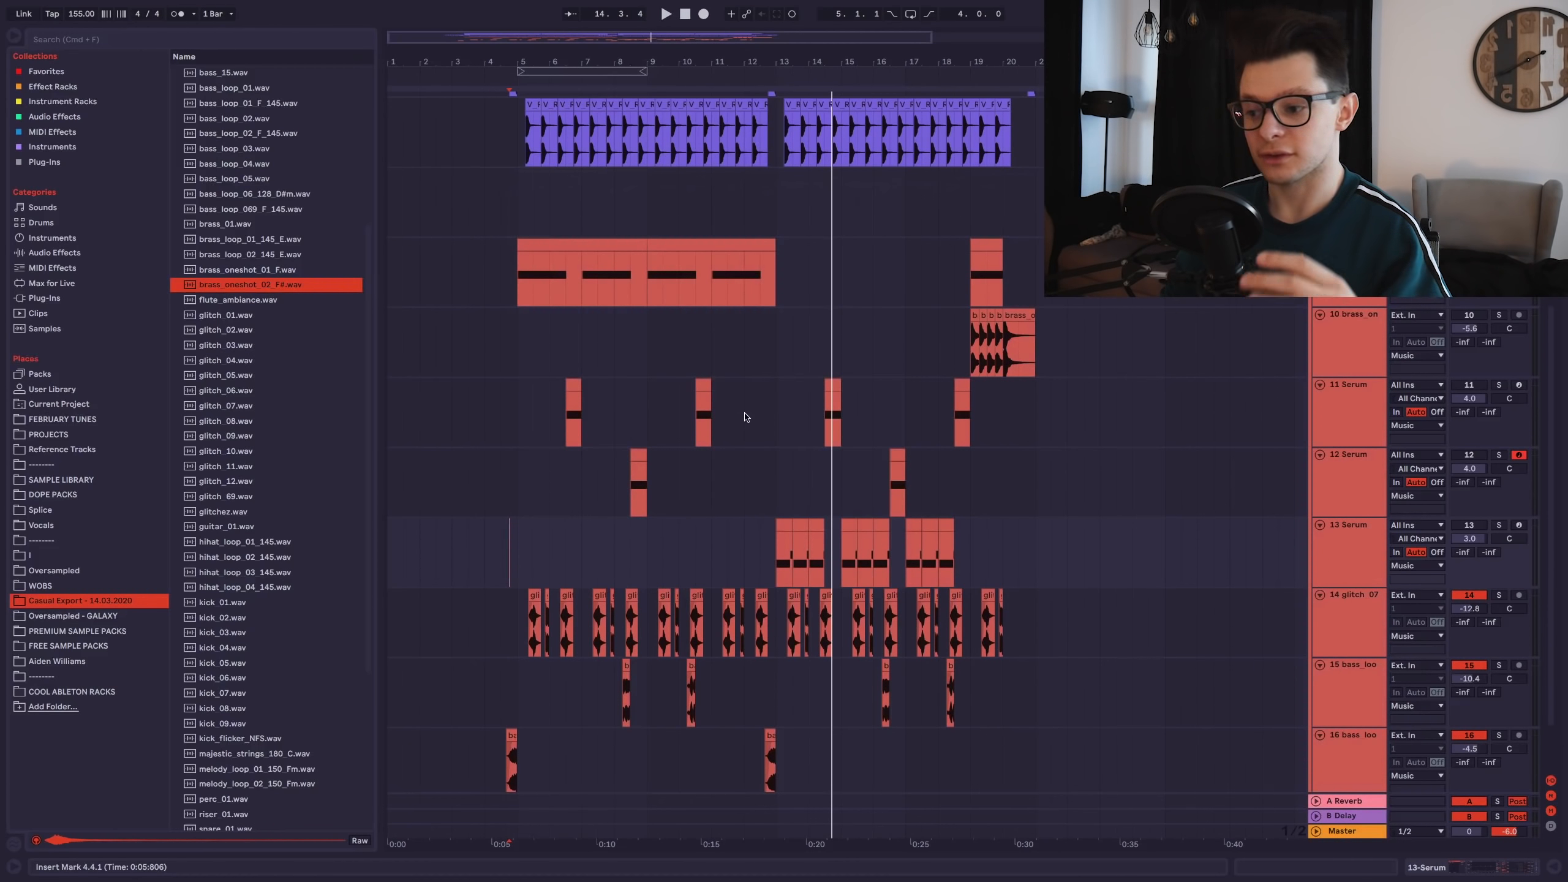
pyautogui.scroll(3, 896, 402)
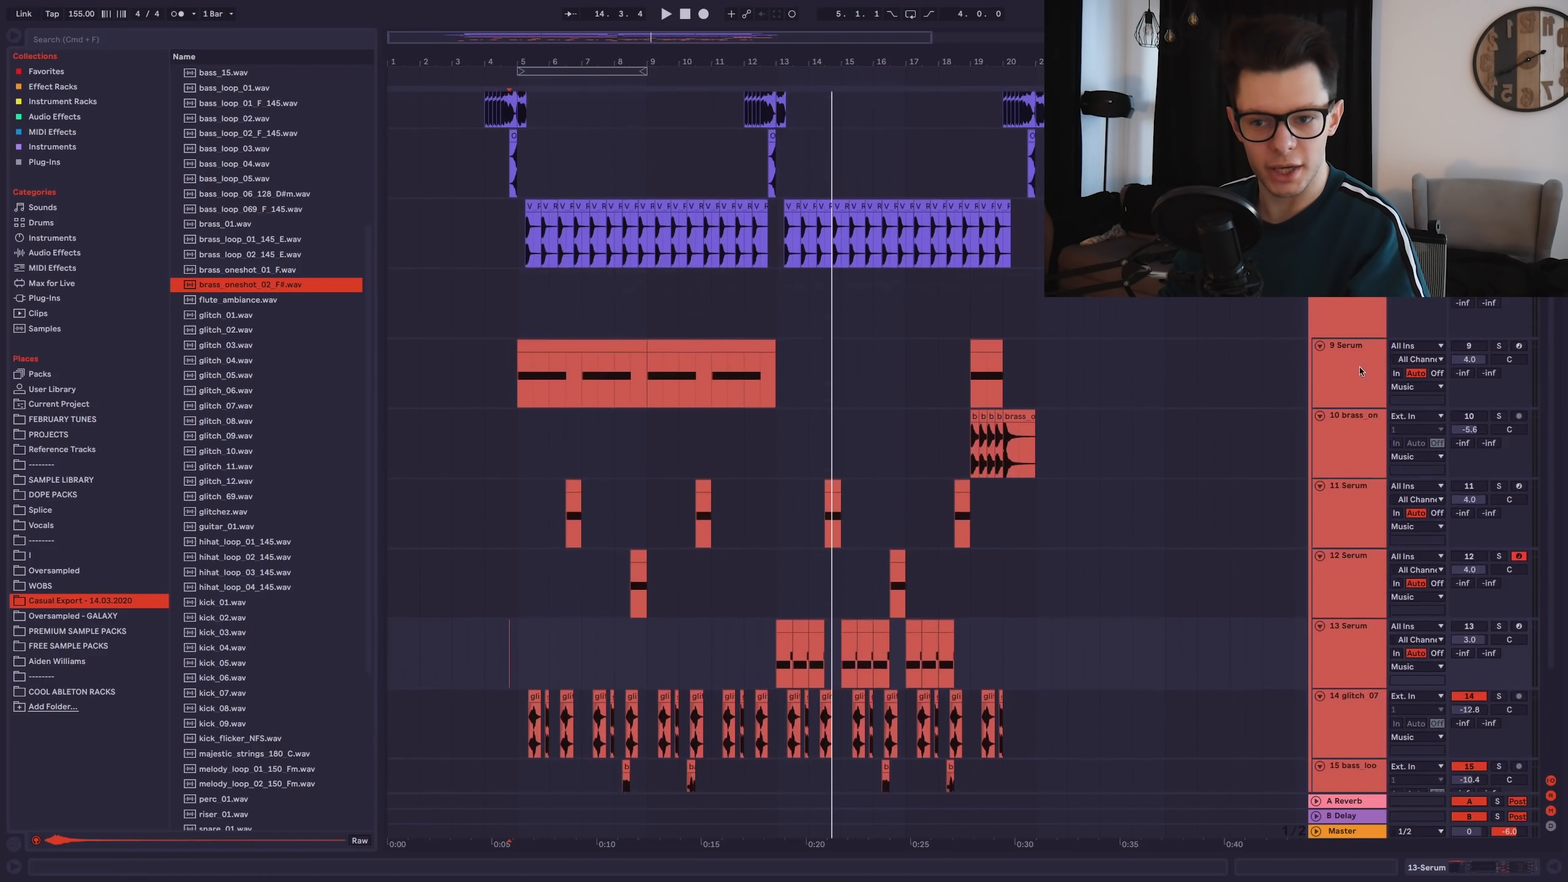
# Reactivate the tracks from 9 Serum through 13 Serum and play the arrangement from 4.1.1.
pyautogui.click(1360, 371)
pyautogui.keyDown('shift'); pyautogui.click(1362, 637); pyautogui.keyUp('shift')
pyautogui.press('0')
pyautogui.scroll(5, 651, 532)
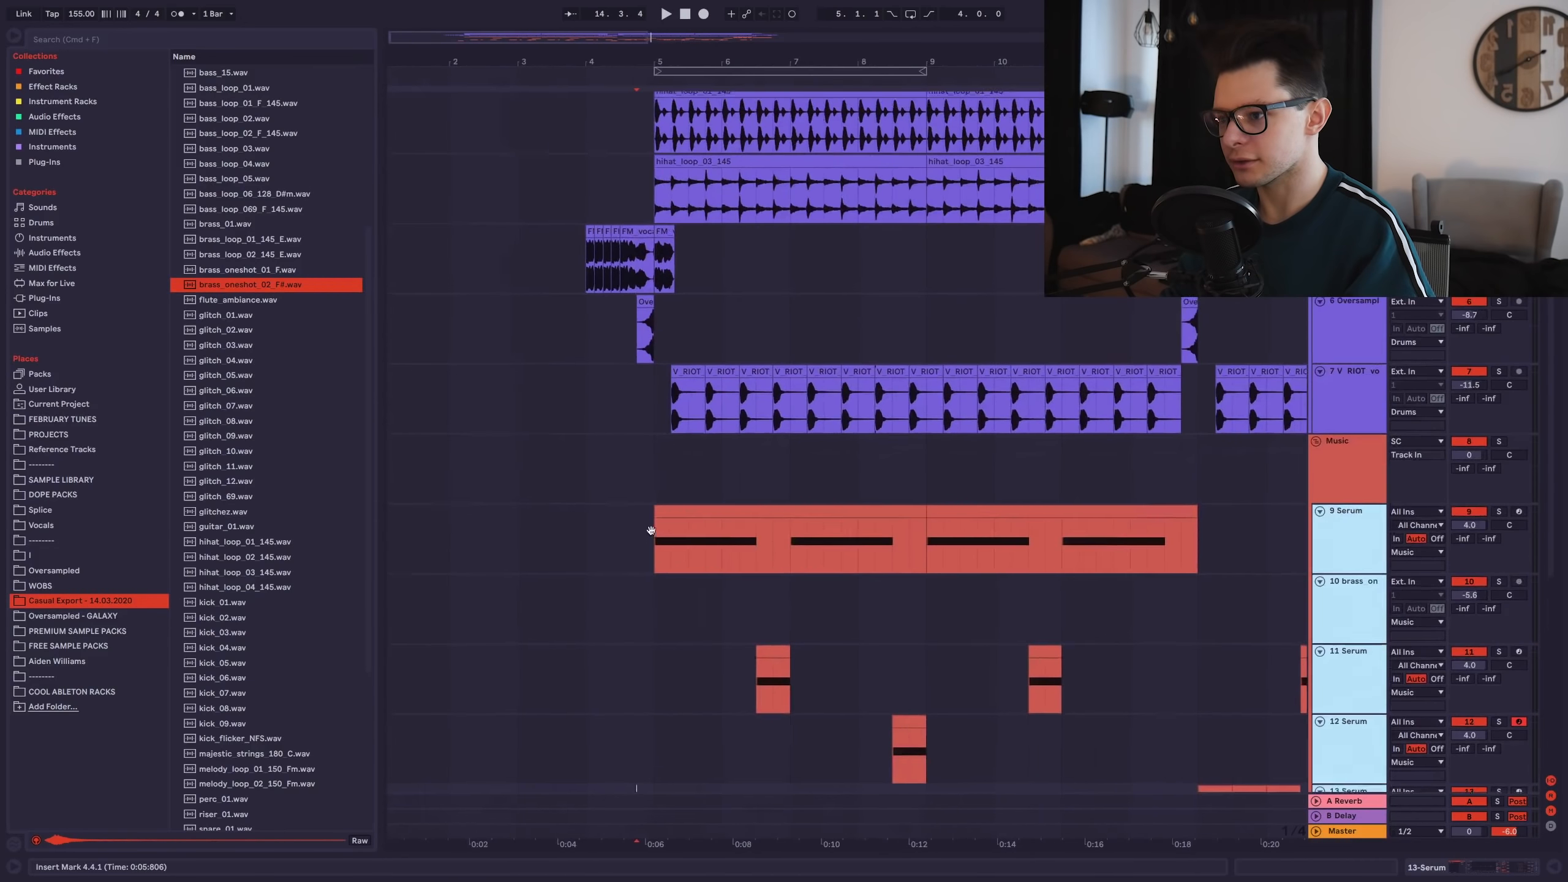
pyautogui.click(1183, 479)
pyautogui.press('space')
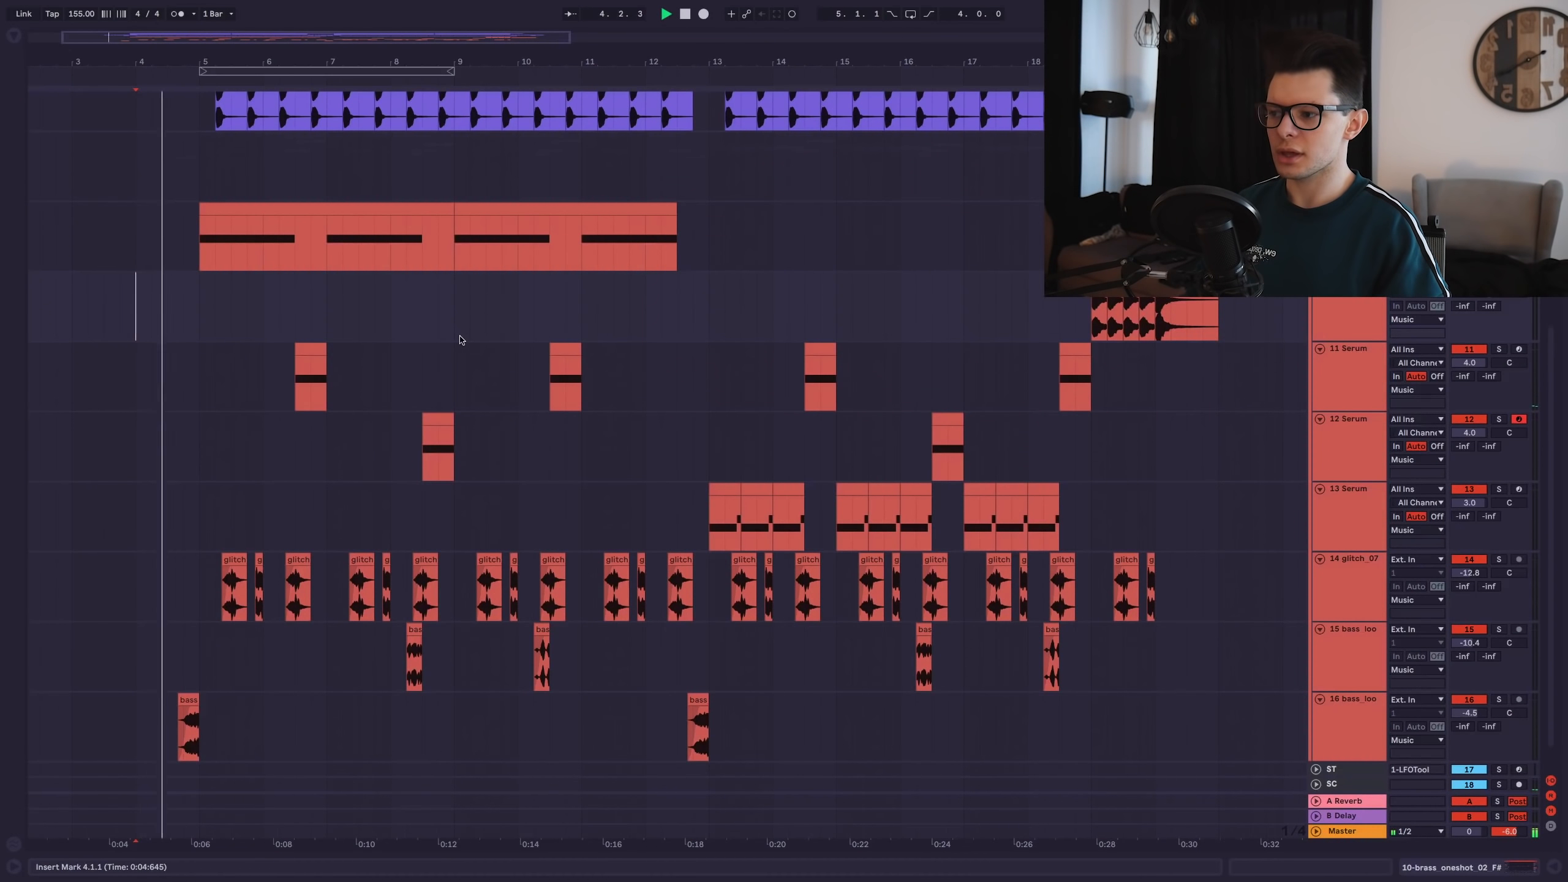